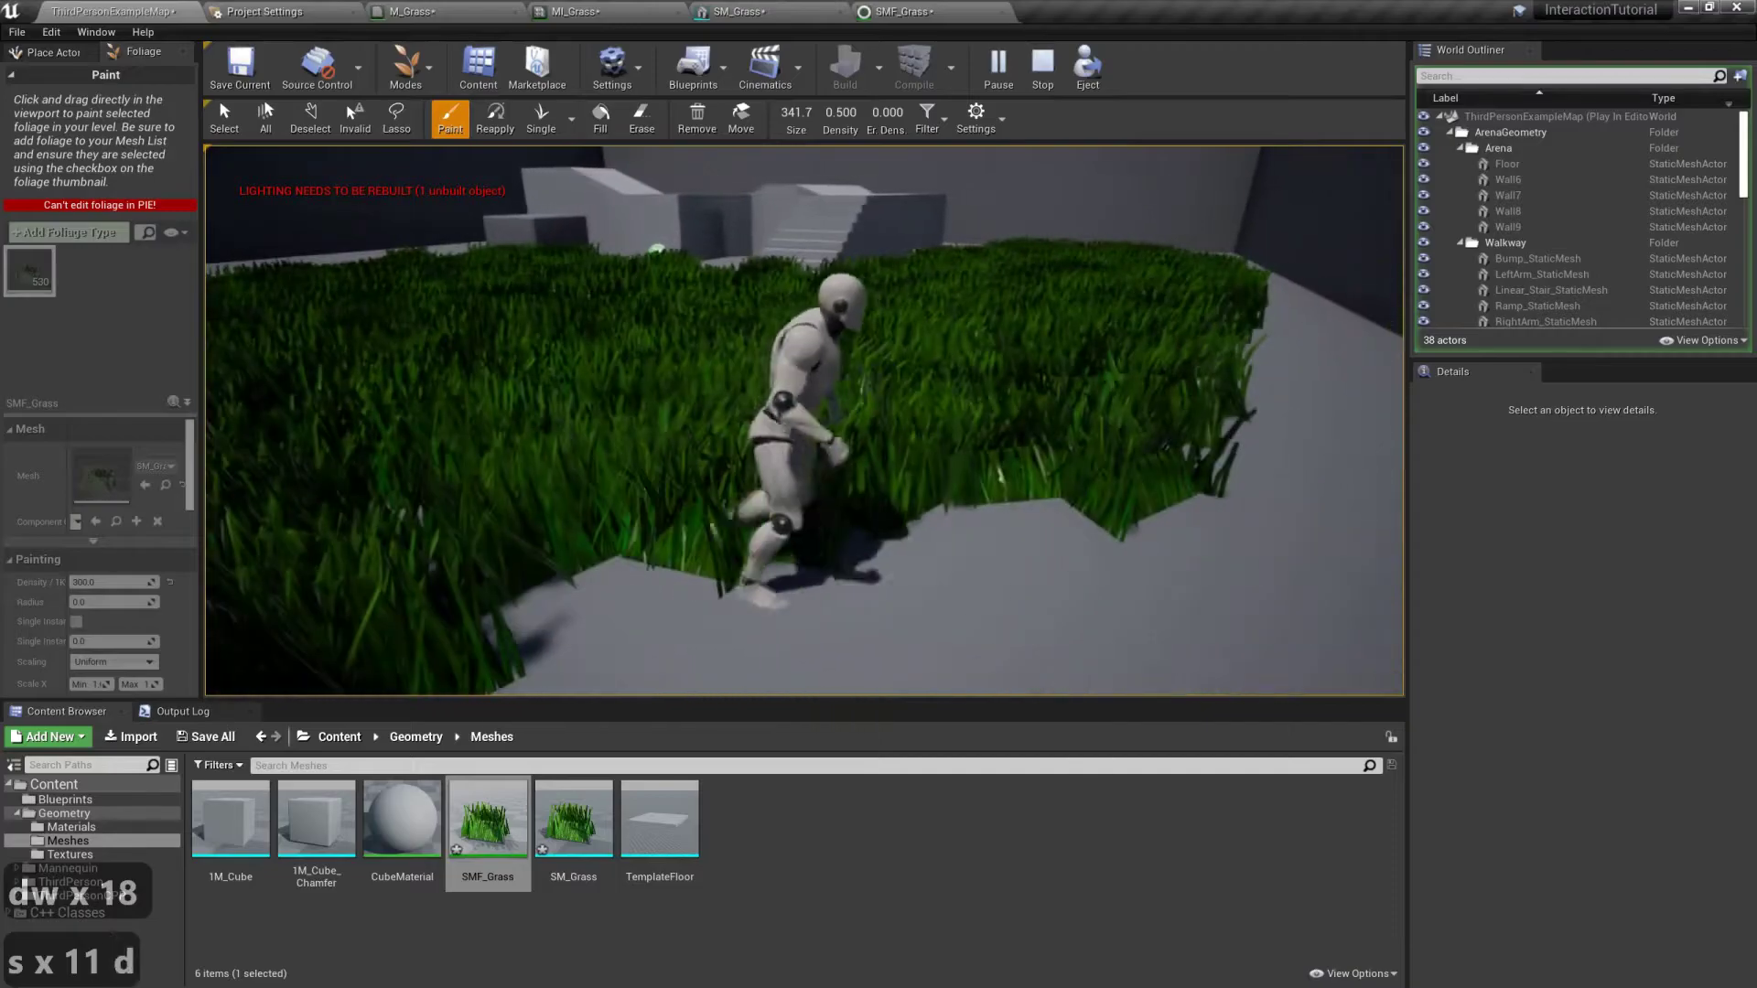
Step: Run the character through the painted grass field in play mode to examine how the grass looks and moves
{"action": "key", "text": "w"}
{"action": "key", "text": "d"}
{"action": "key", "text": "d"}
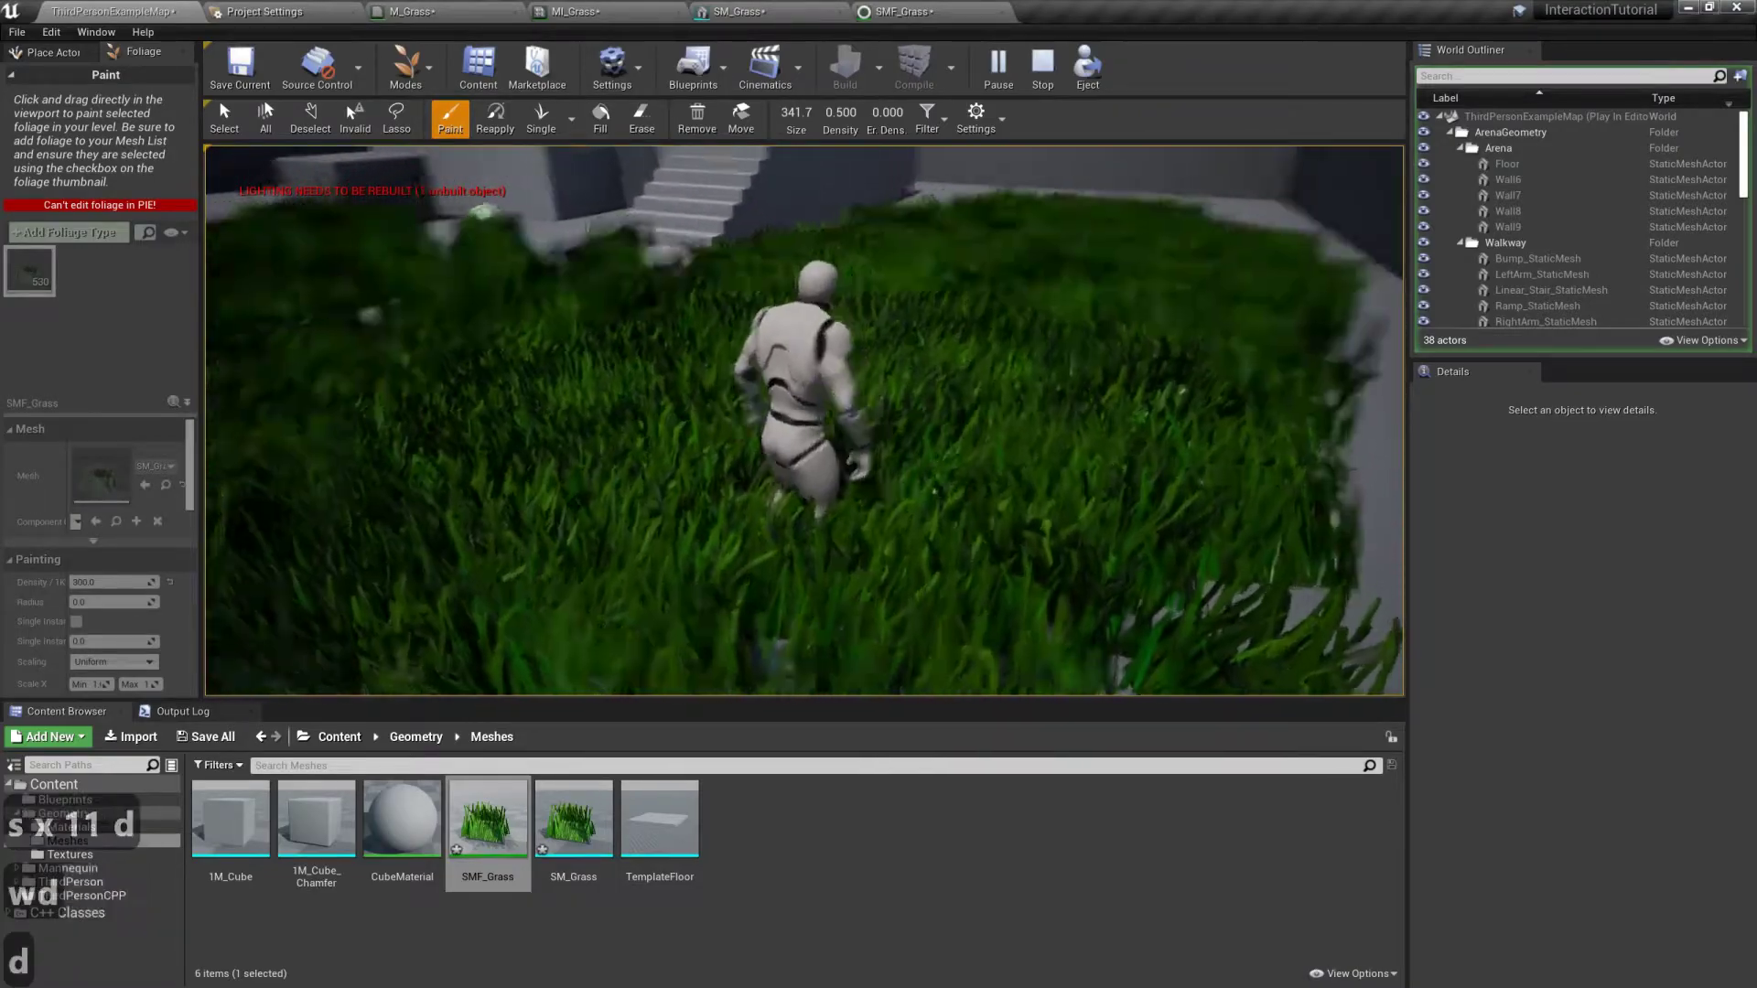
{"action": "key", "text": "w"}
{"action": "key", "text": "w"}
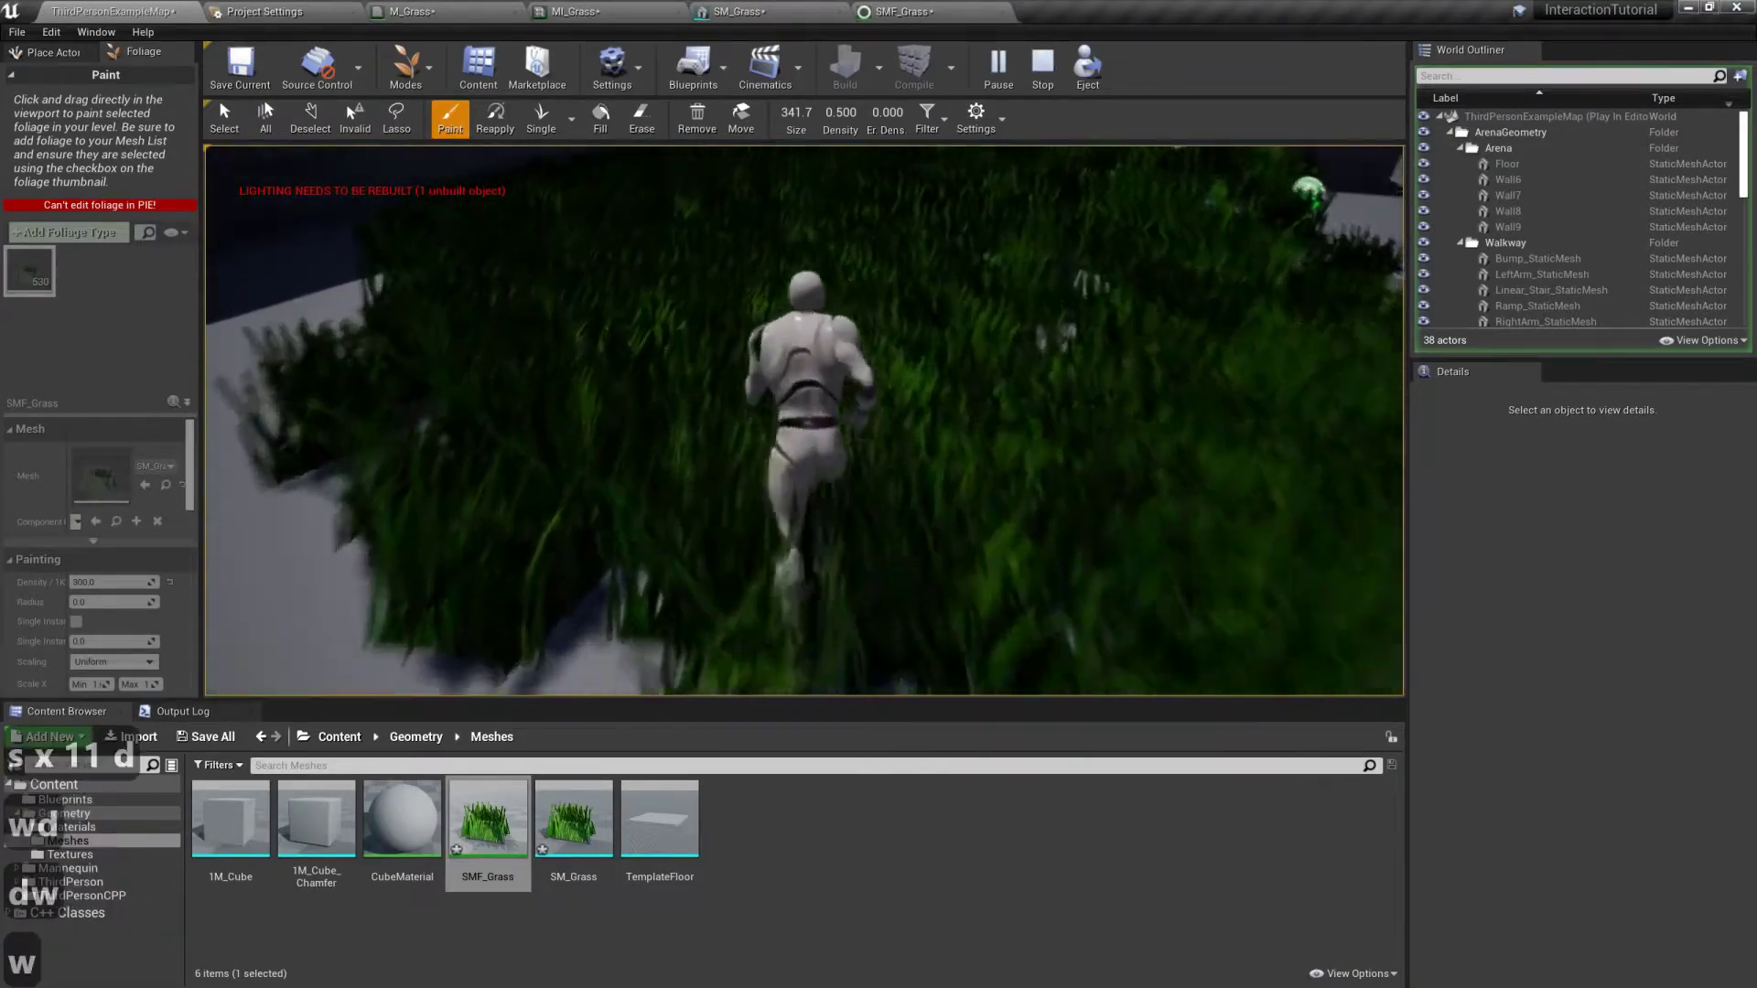
{"action": "key", "text": "a"}
{"action": "key", "text": "w"}
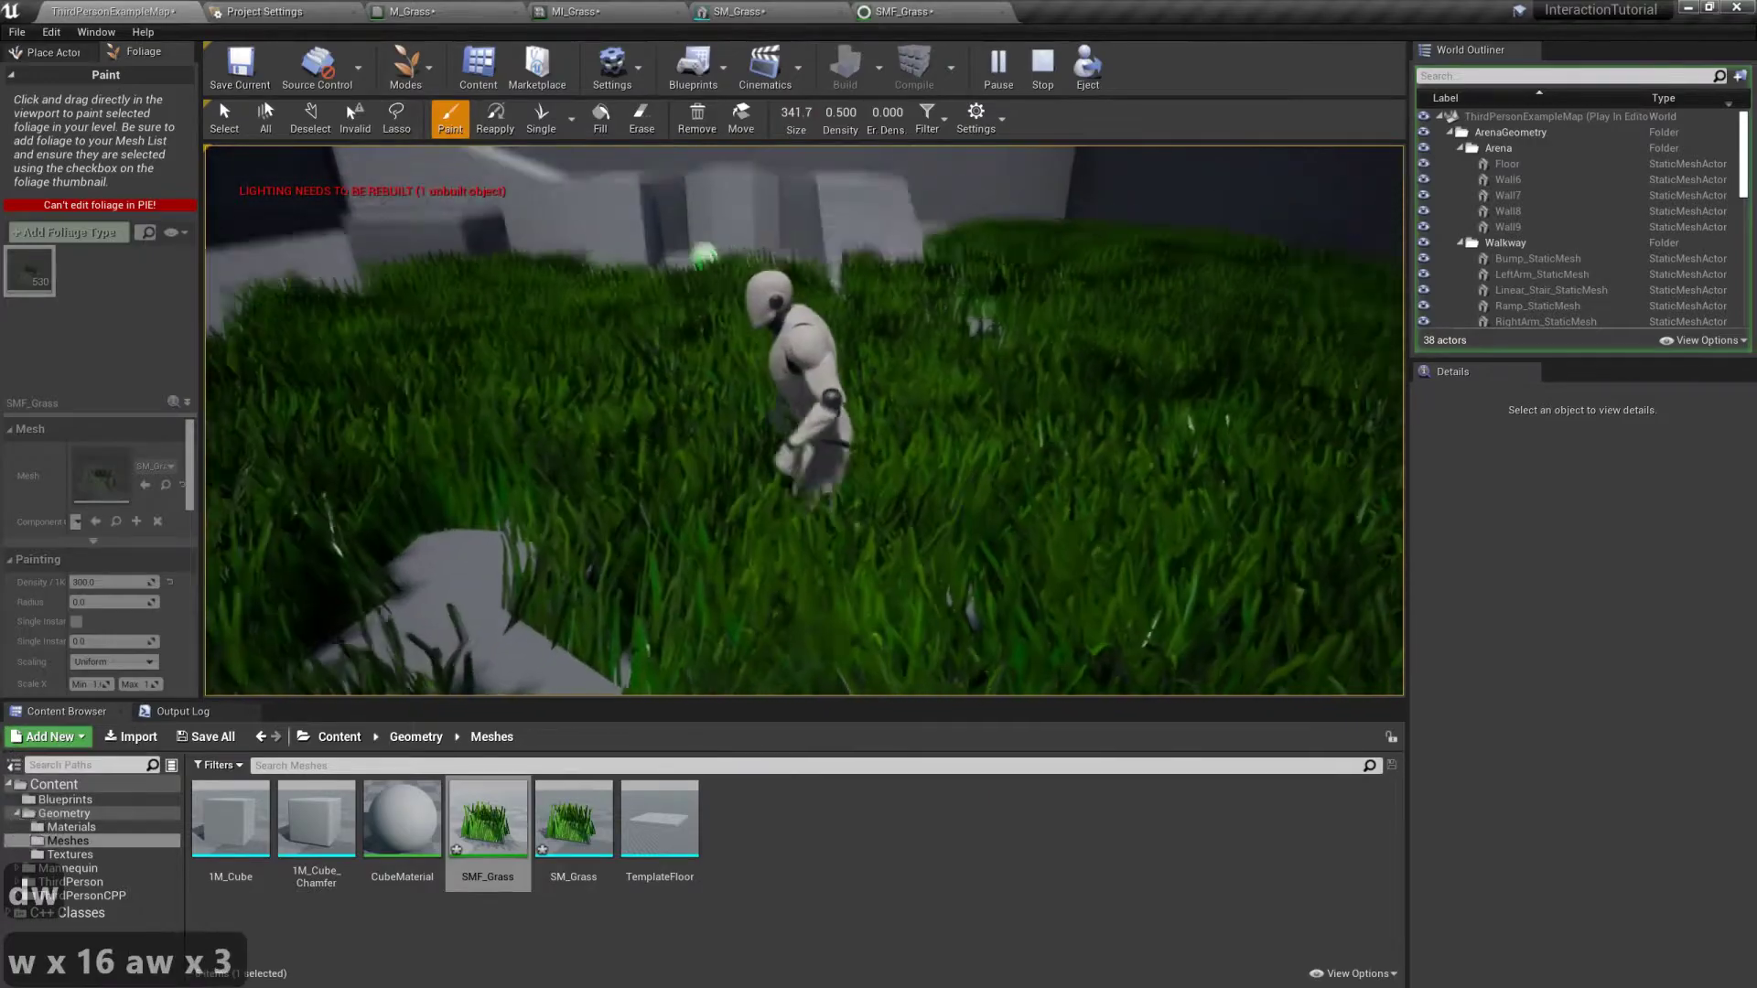
{"action": "key", "text": "d"}
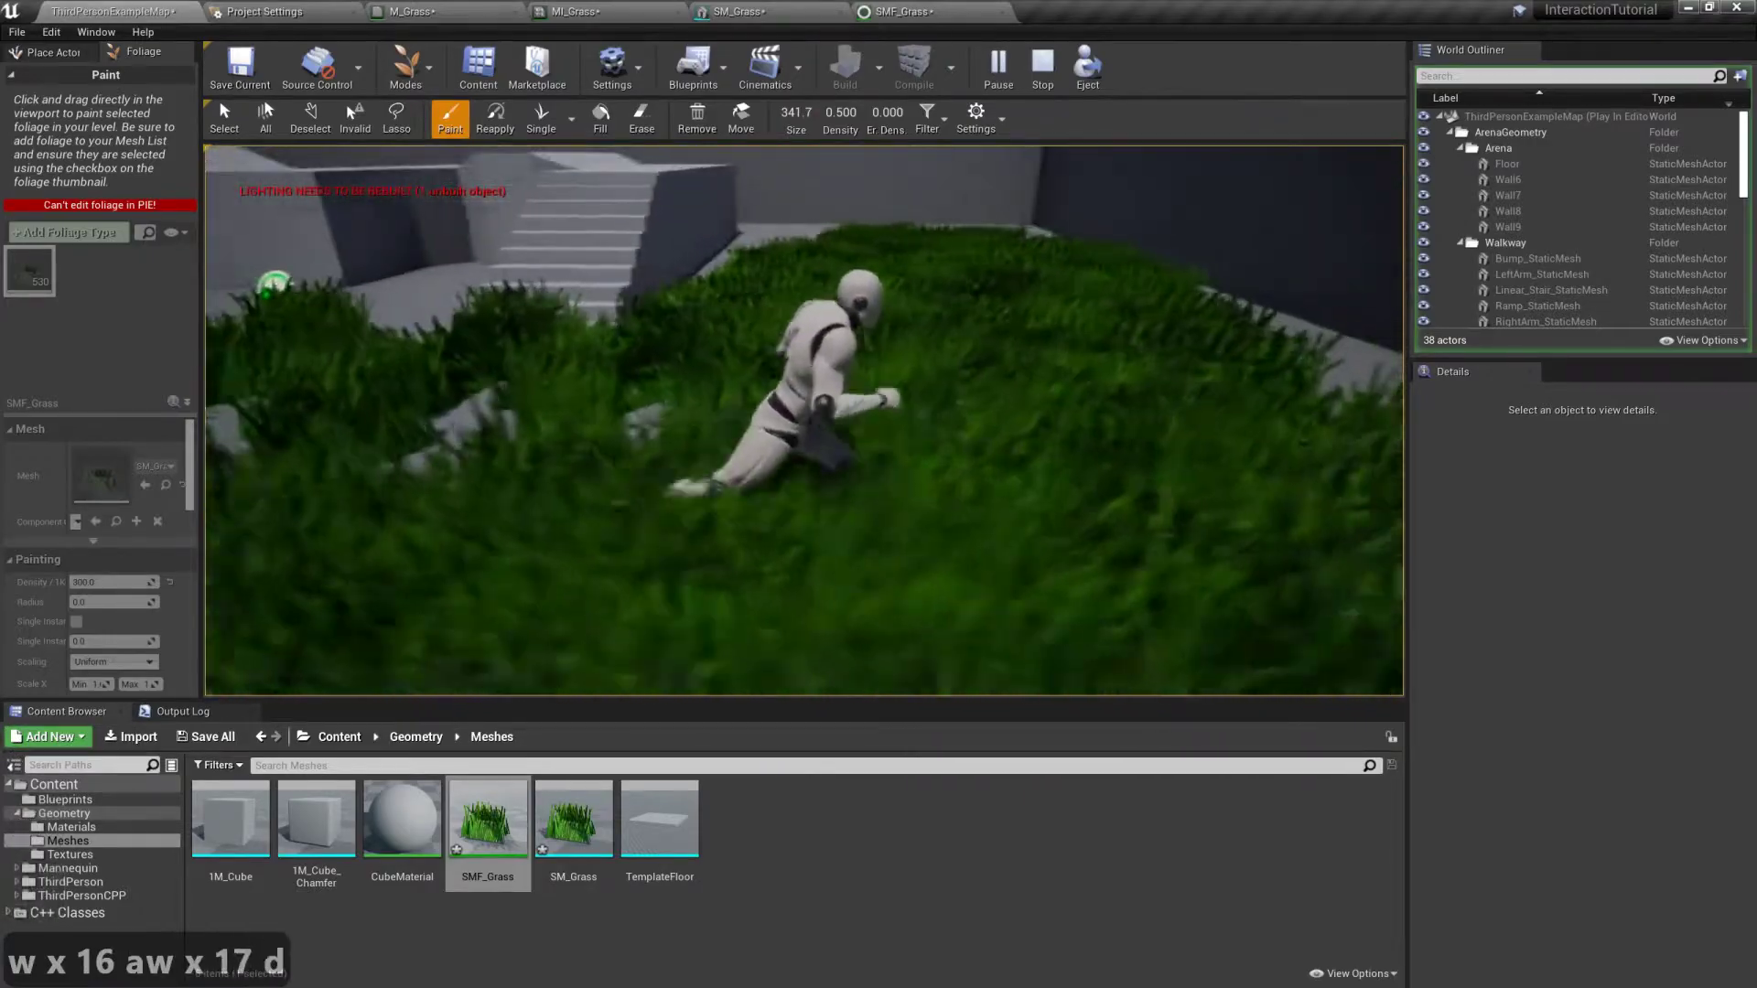
{"action": "key", "text": "d"}
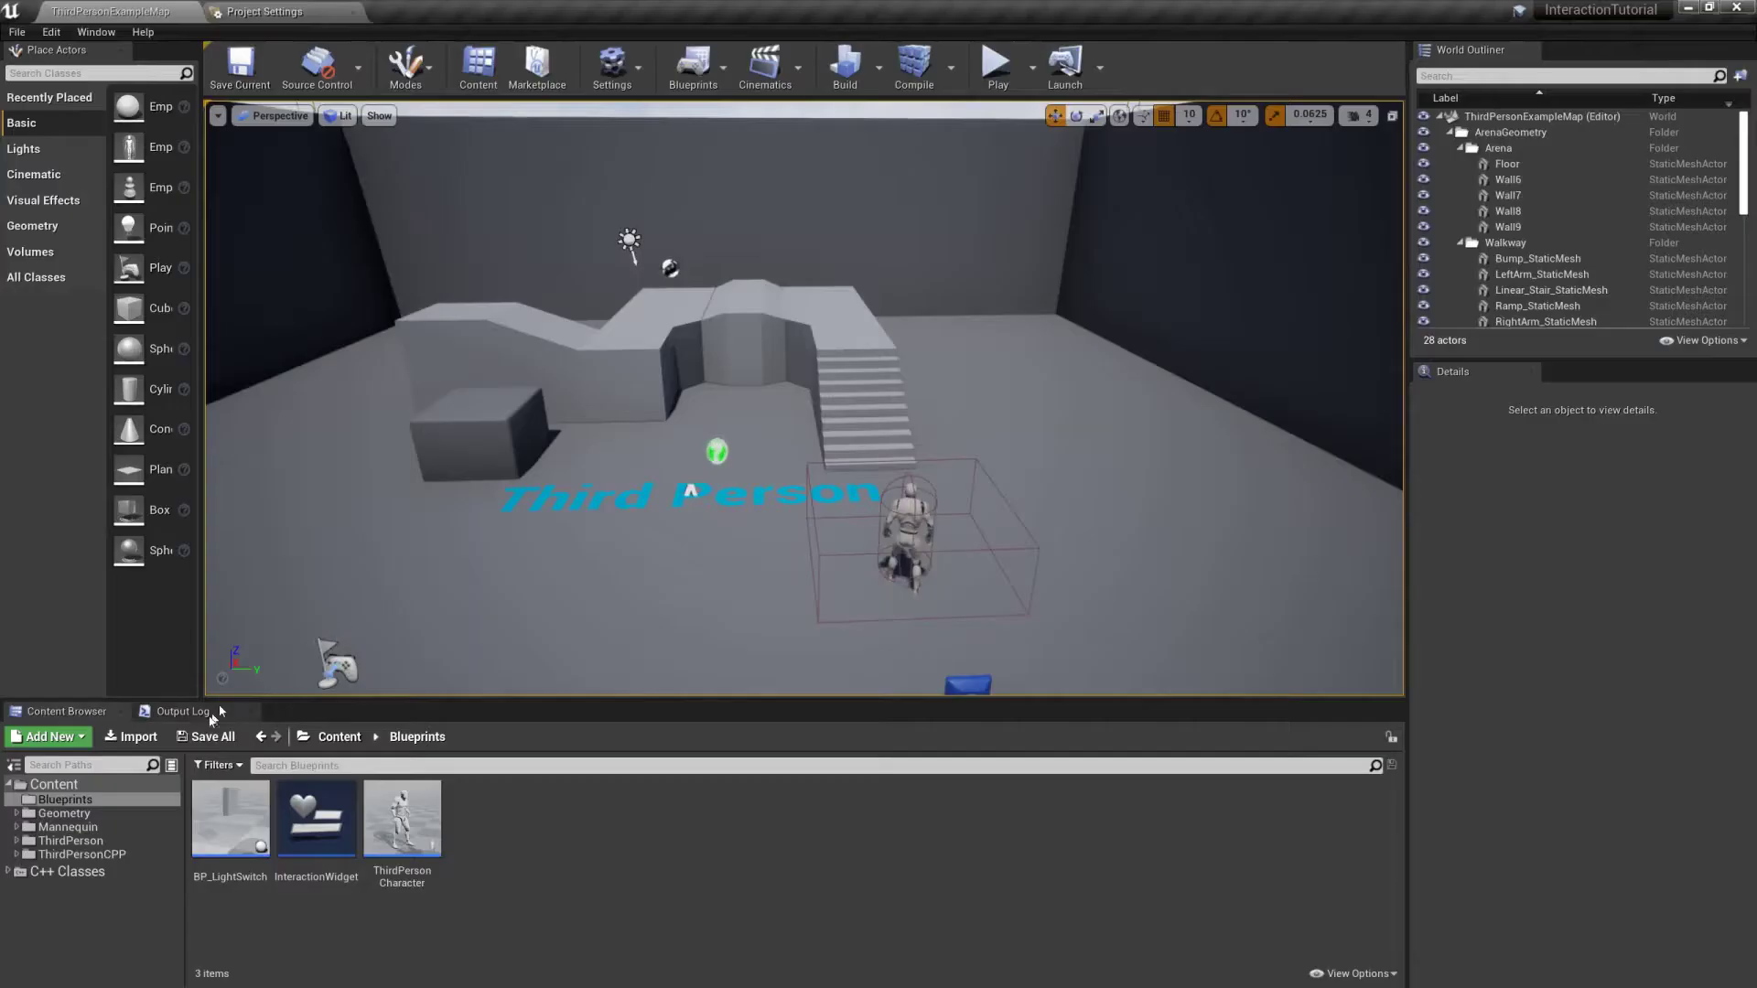
Step: Import Grass2LPFinished.fbx from the Assets/Grass2 folder as a static mesh with the default FBX options
{"action": "left_click", "coordinate": [139, 737]}
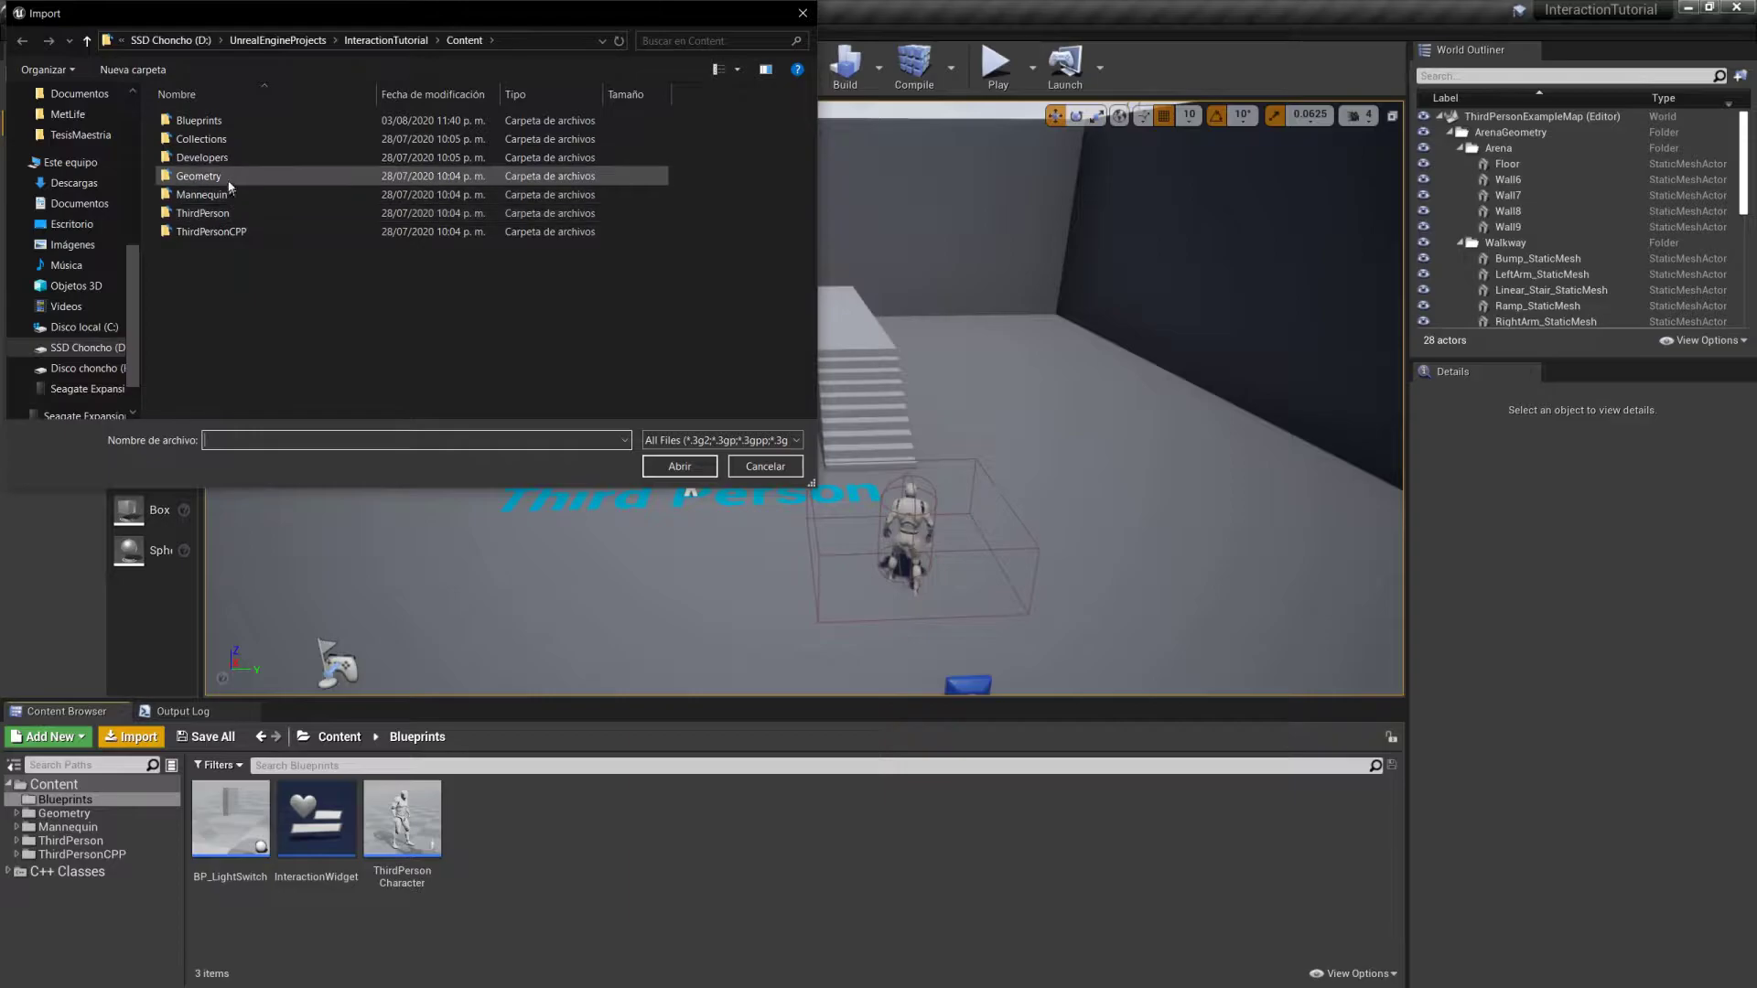
{"action": "left_click", "coordinate": [102, 346]}
{"action": "double_click", "coordinate": [210, 175]}
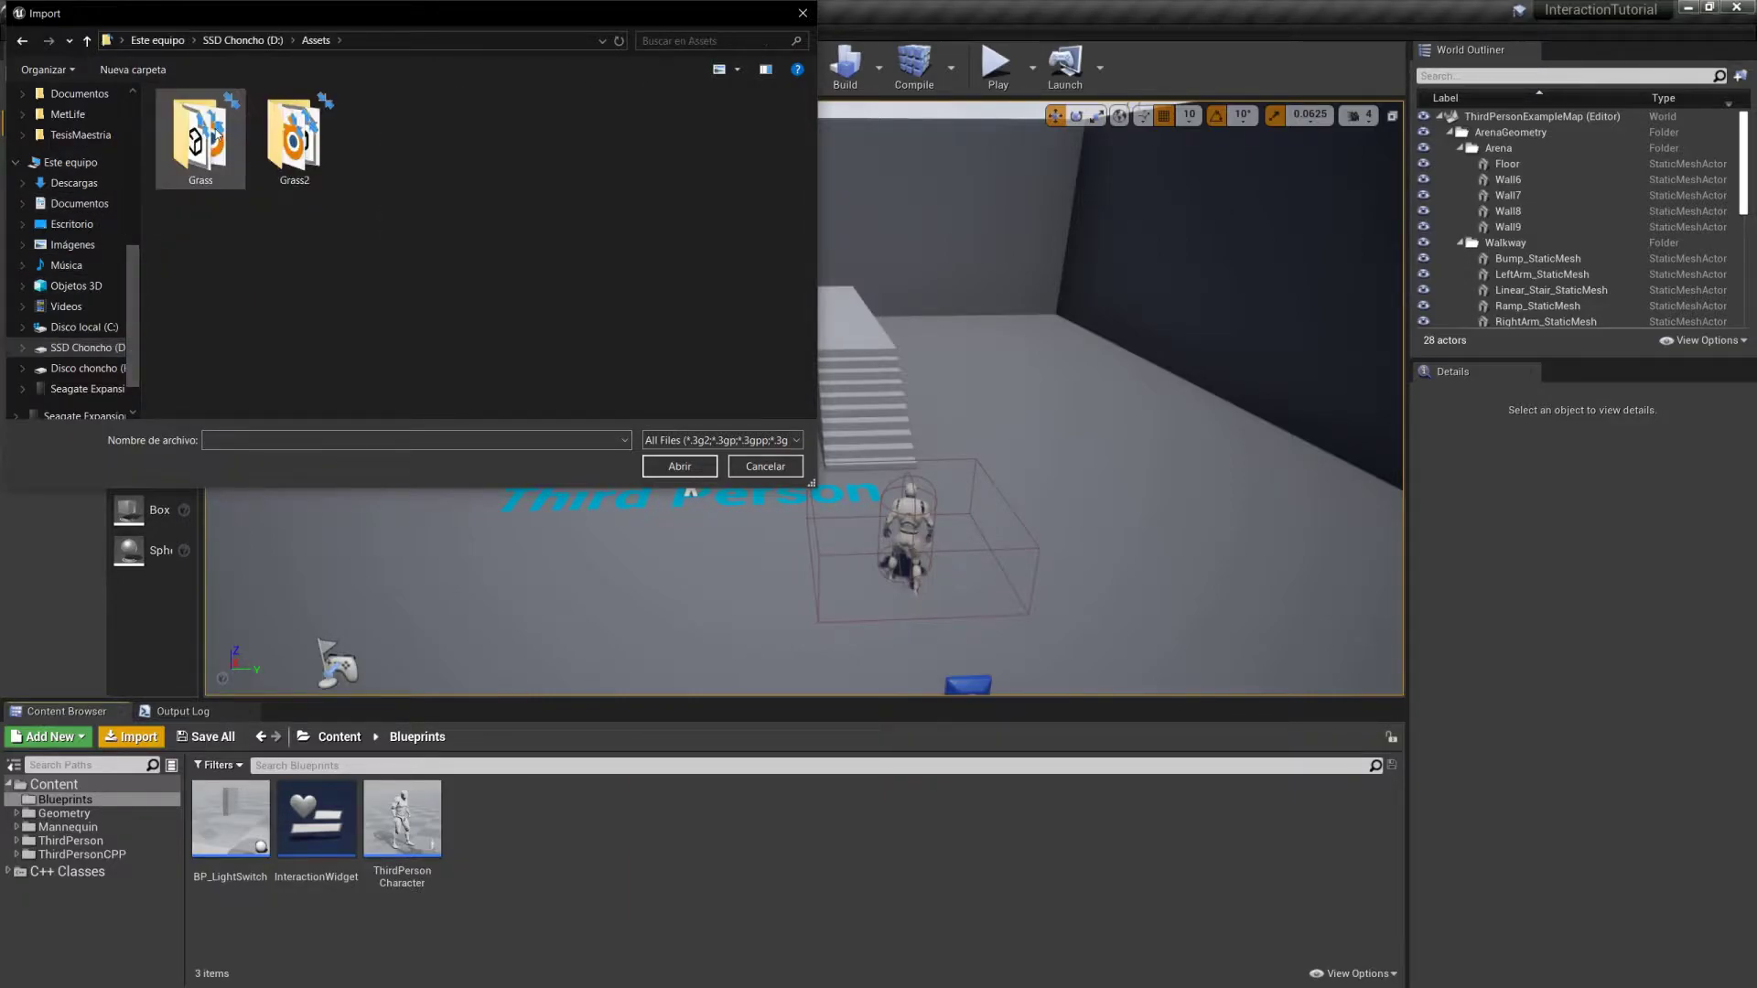
{"action": "double_click", "coordinate": [292, 139]}
{"action": "left_click", "coordinate": [282, 142]}
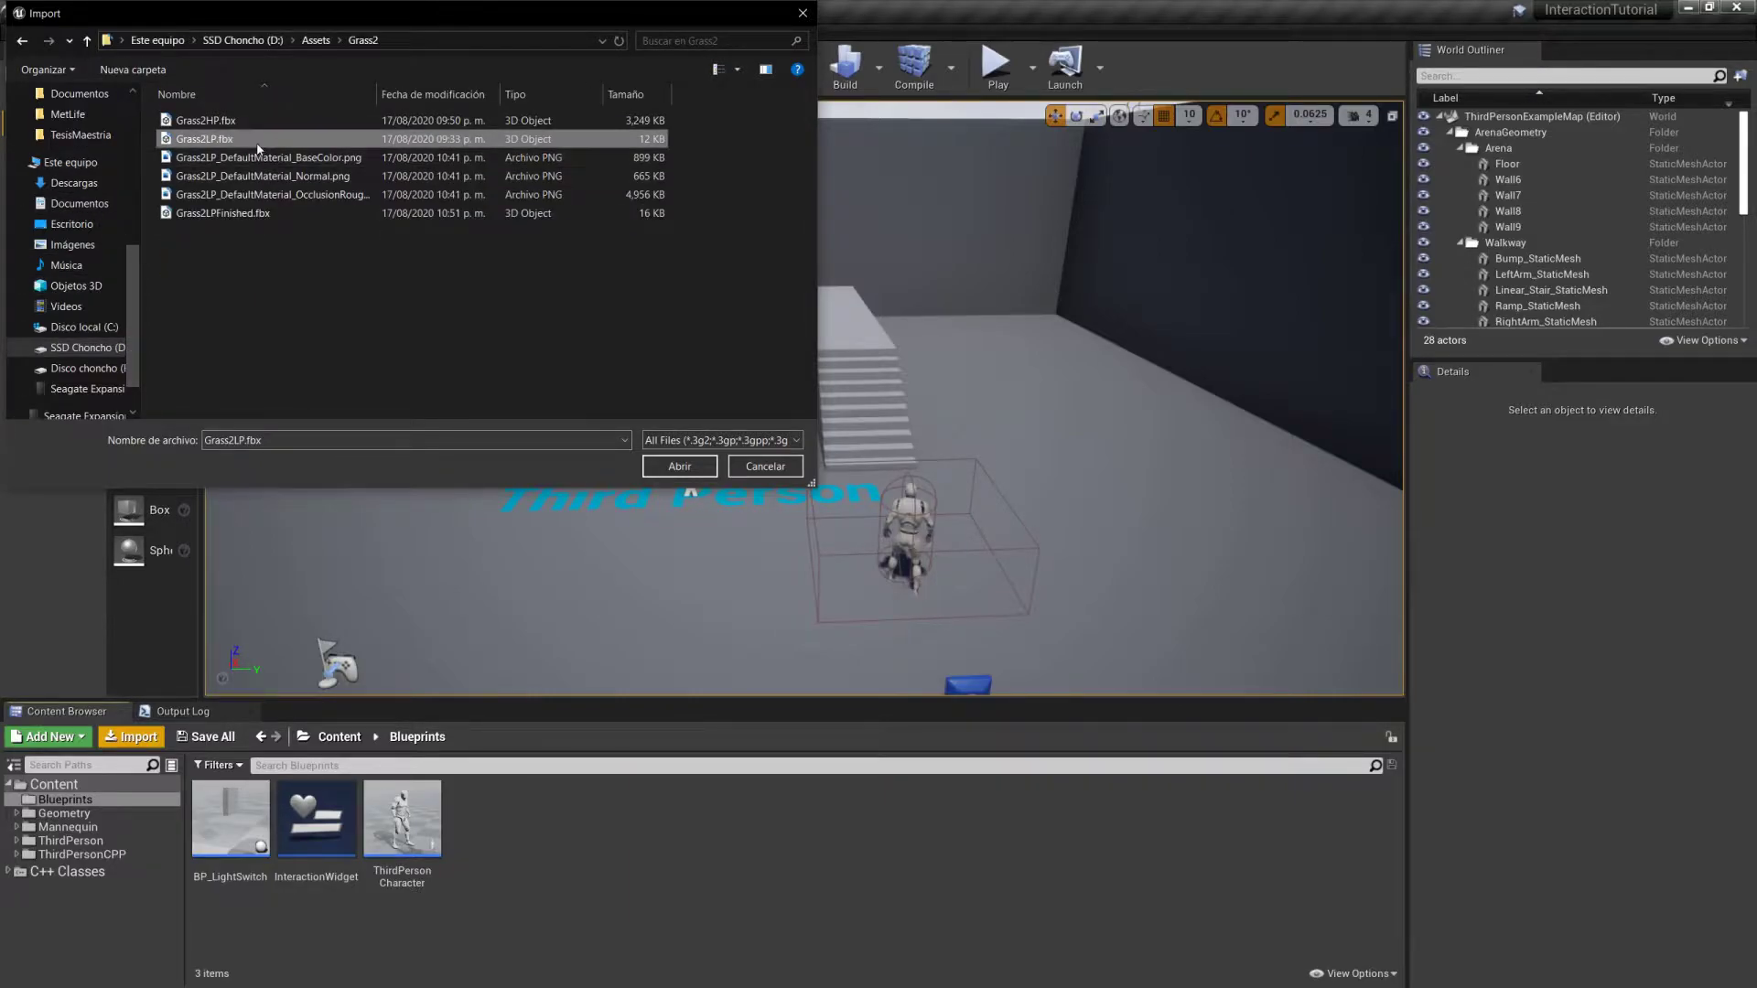
{"action": "double_click", "coordinate": [222, 214]}
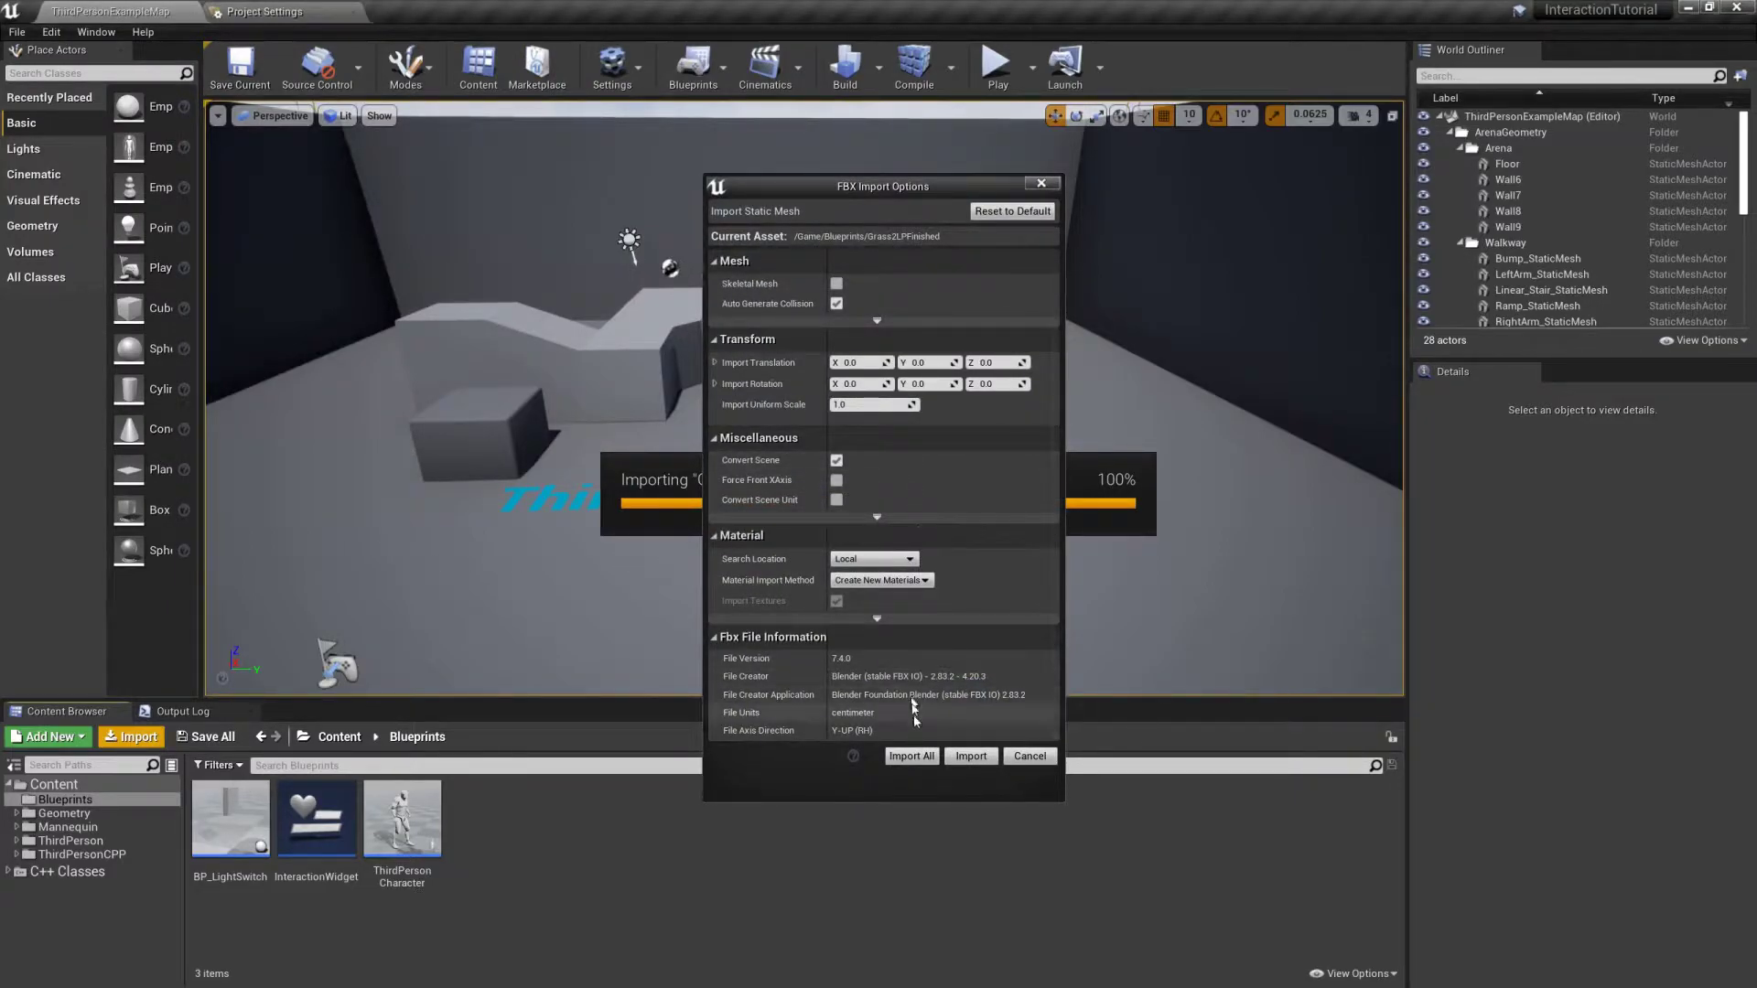
{"action": "left_click", "coordinate": [961, 758]}
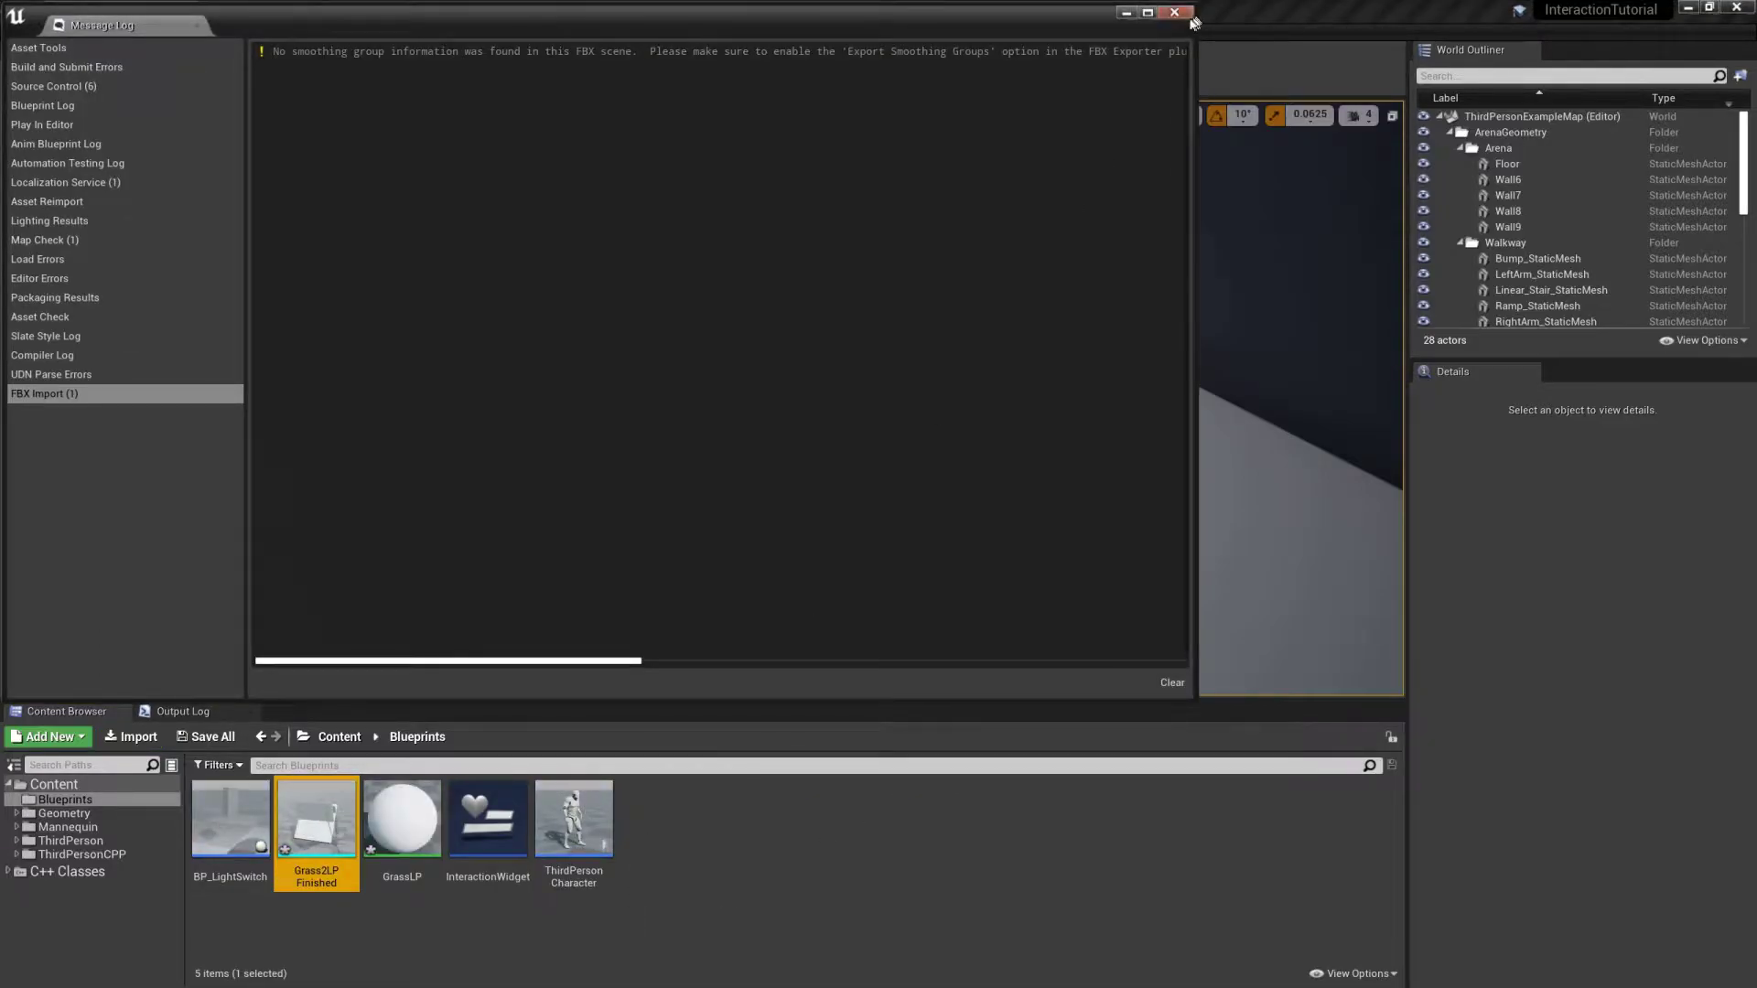
{"action": "left_click", "coordinate": [1175, 12]}
Step: Move the imported Grass2LPFinished mesh into the Geometry/Meshes folder and open that folder
{"action": "left_click_drag", "start_coordinate": [316, 819], "coordinate": [71, 836]}
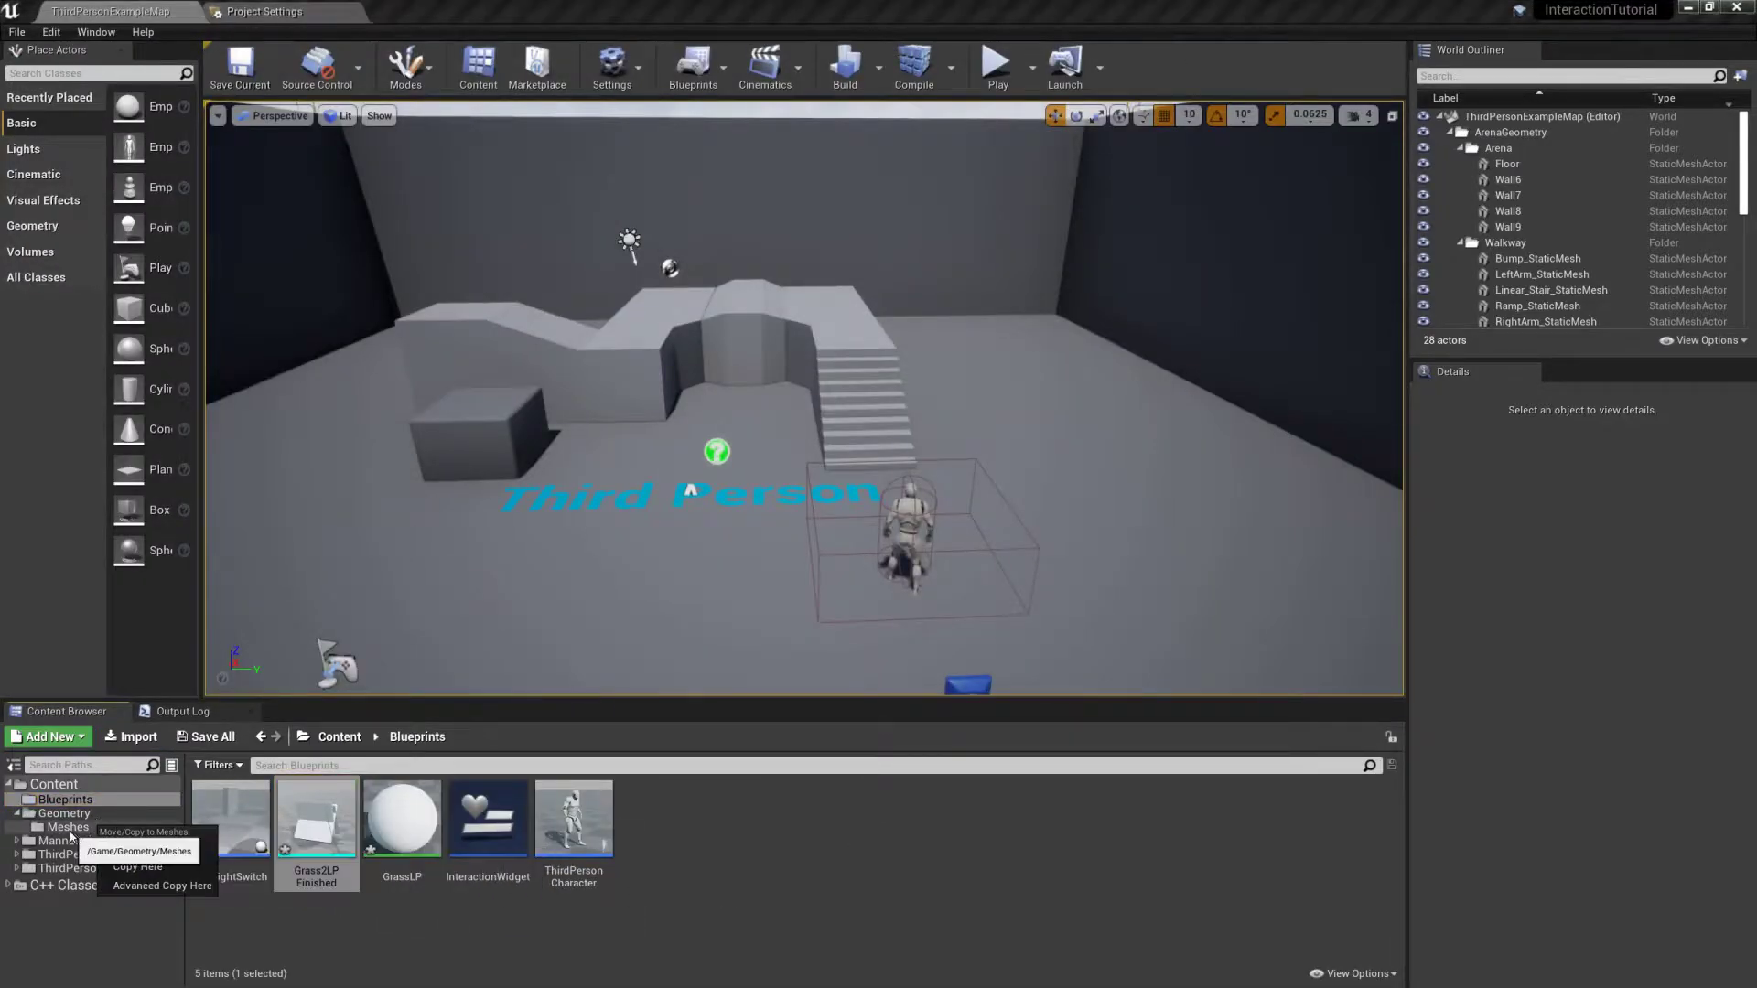
{"action": "left_click", "coordinate": [139, 851]}
{"action": "left_click", "coordinate": [70, 829]}
Step: Rename the Grass2LPFinished mesh as SM_Grass
{"action": "double_click", "coordinate": [497, 868]}
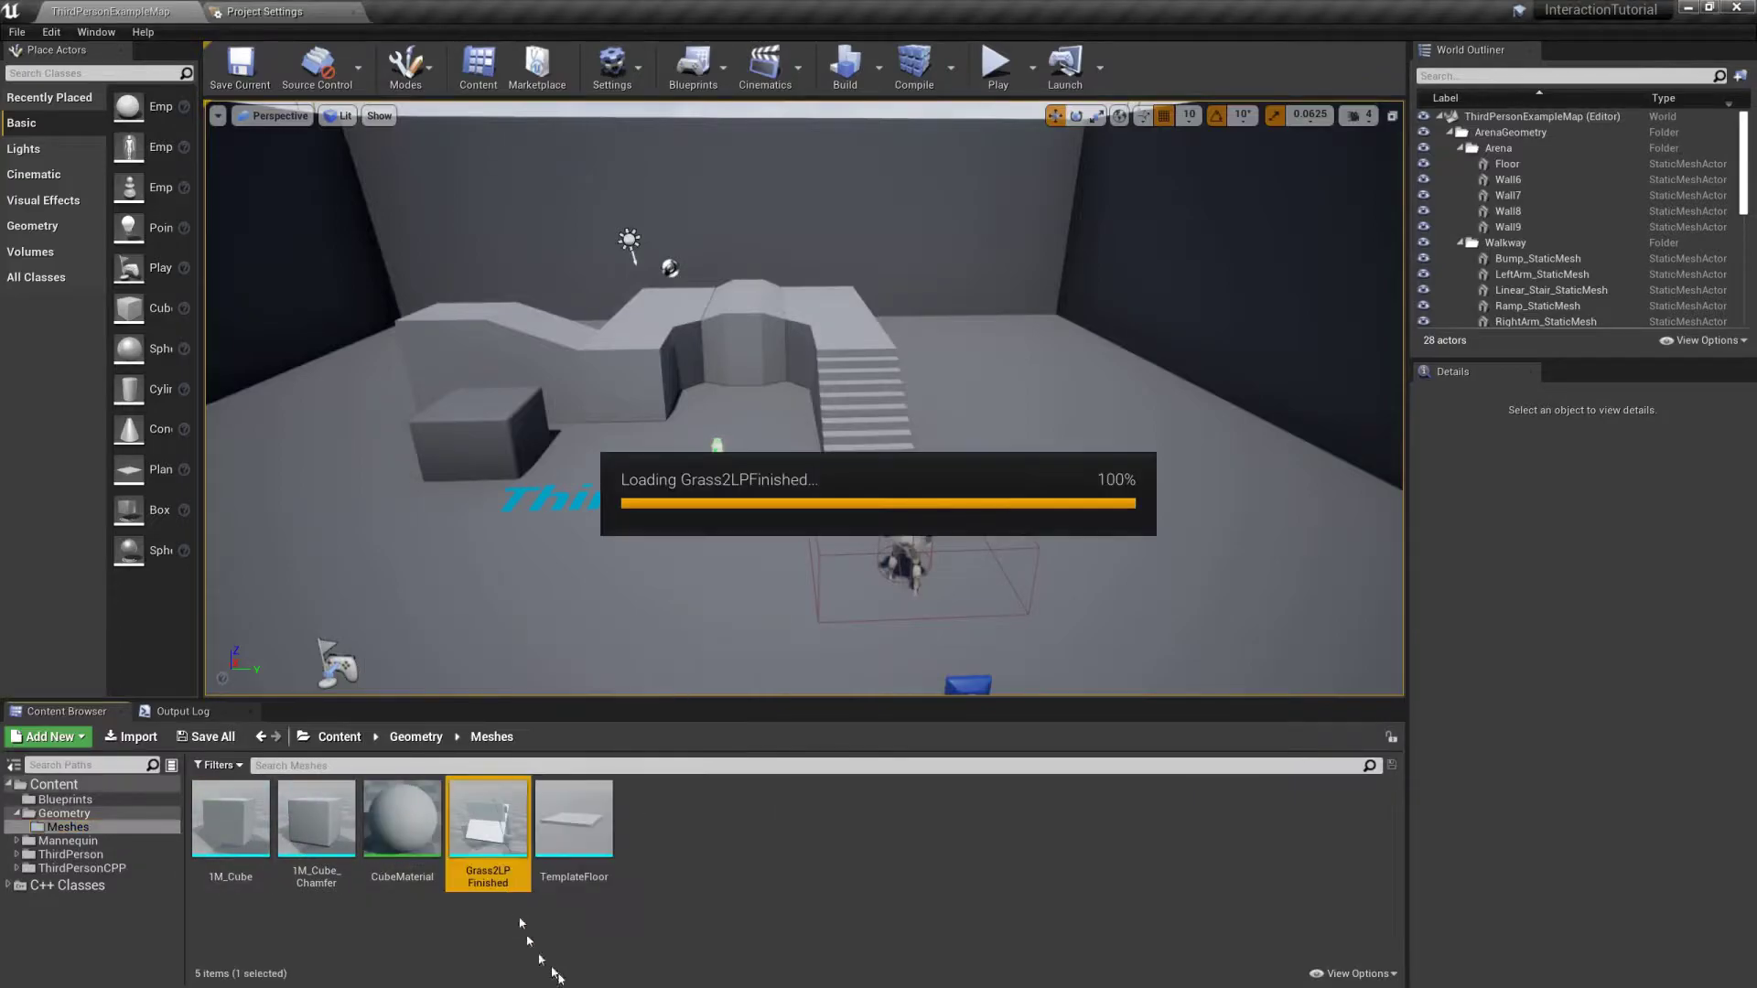
{"action": "key", "text": "alt+Tab"}
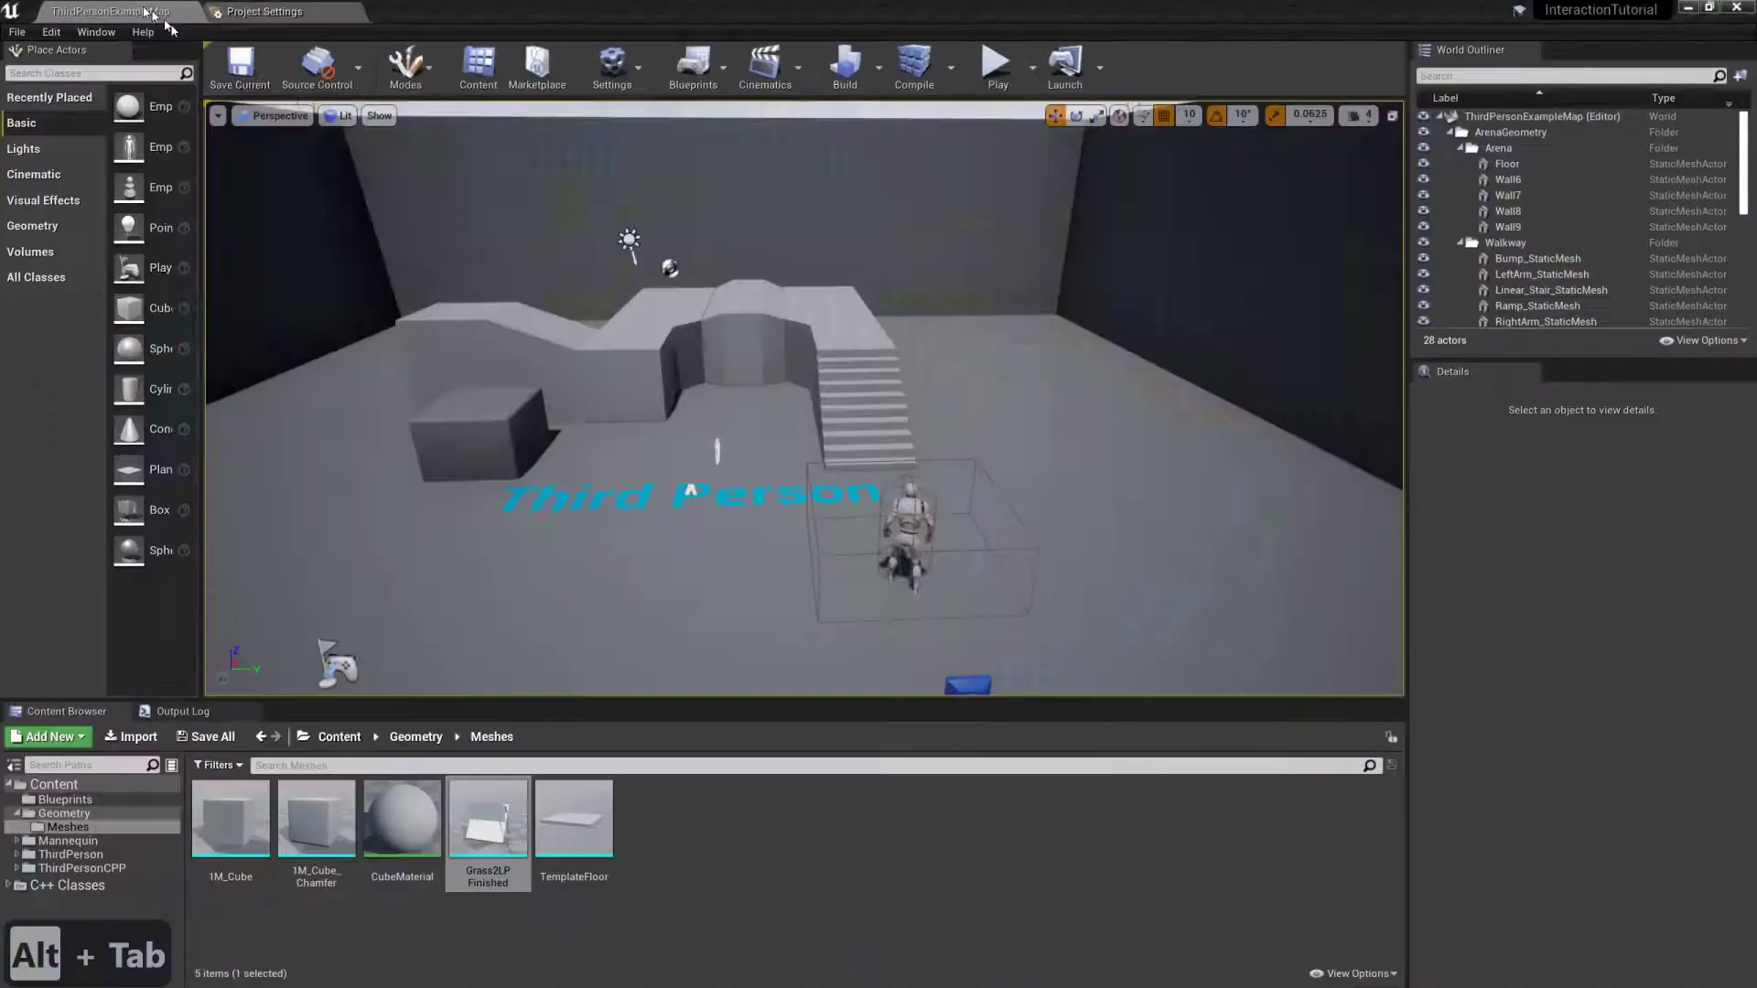
{"action": "key", "text": "alt+Tab"}
{"action": "key", "text": "alt+Tab"}
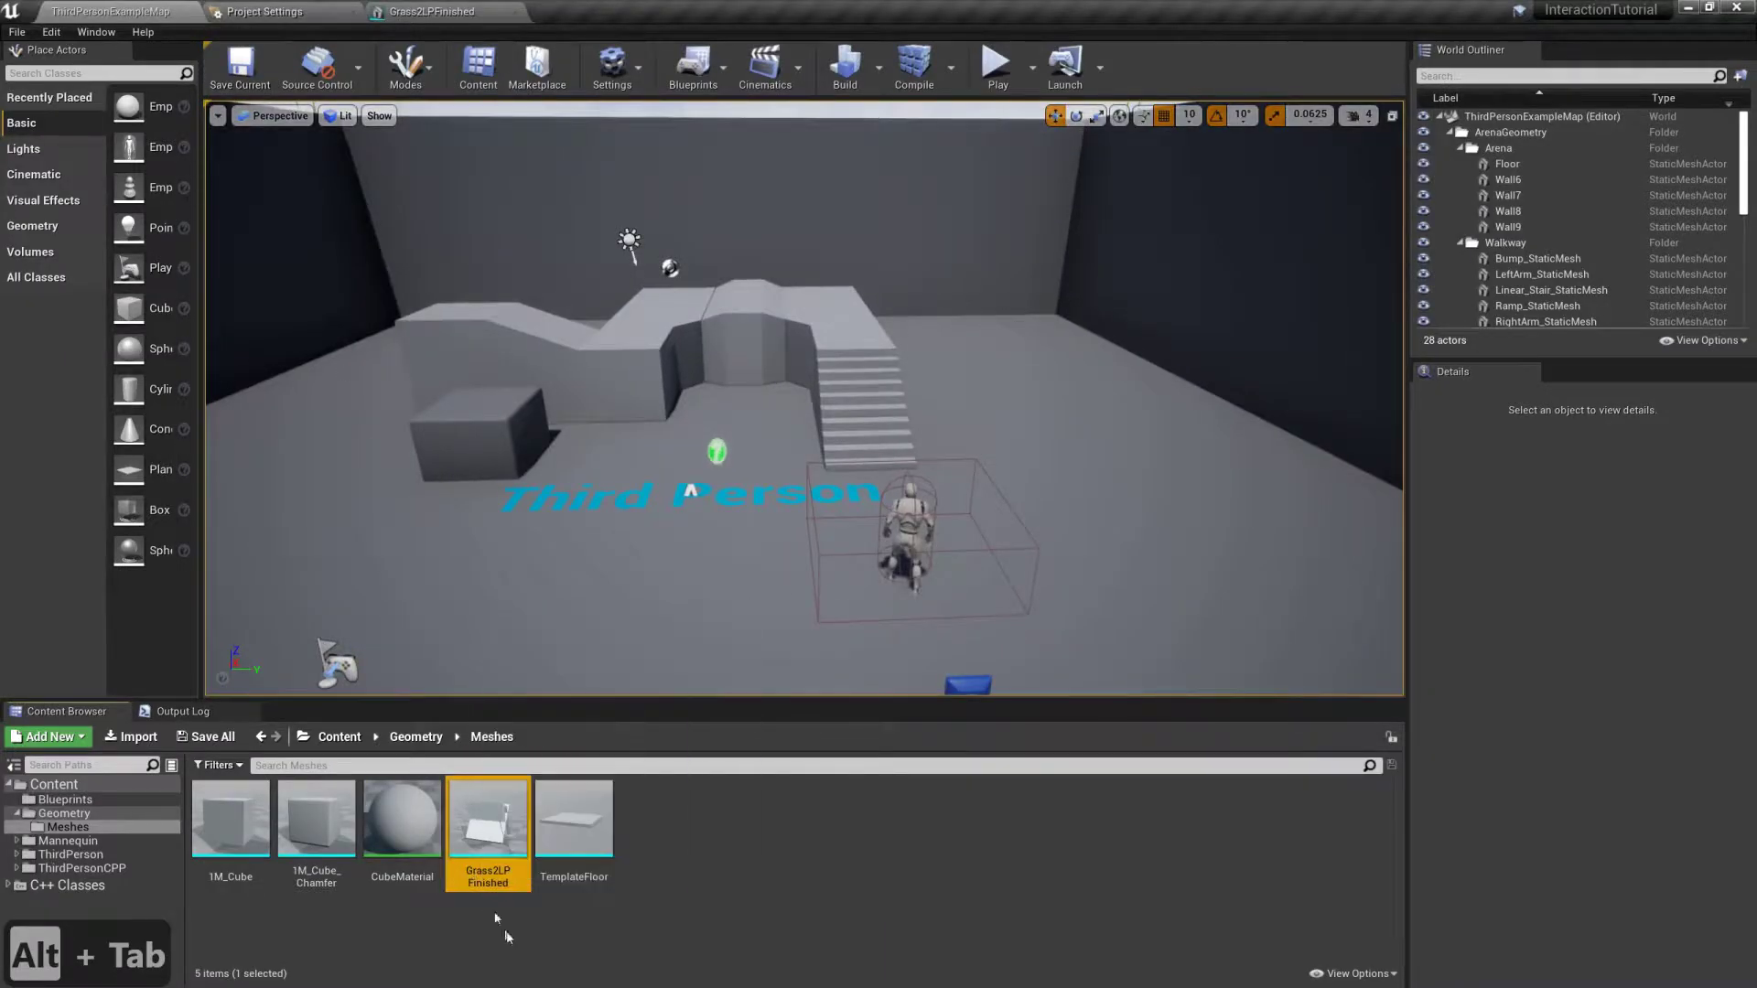
{"action": "key", "text": "F2"}
{"action": "type", "text": "M"}
{"action": "key", "text": "BackSpace"}
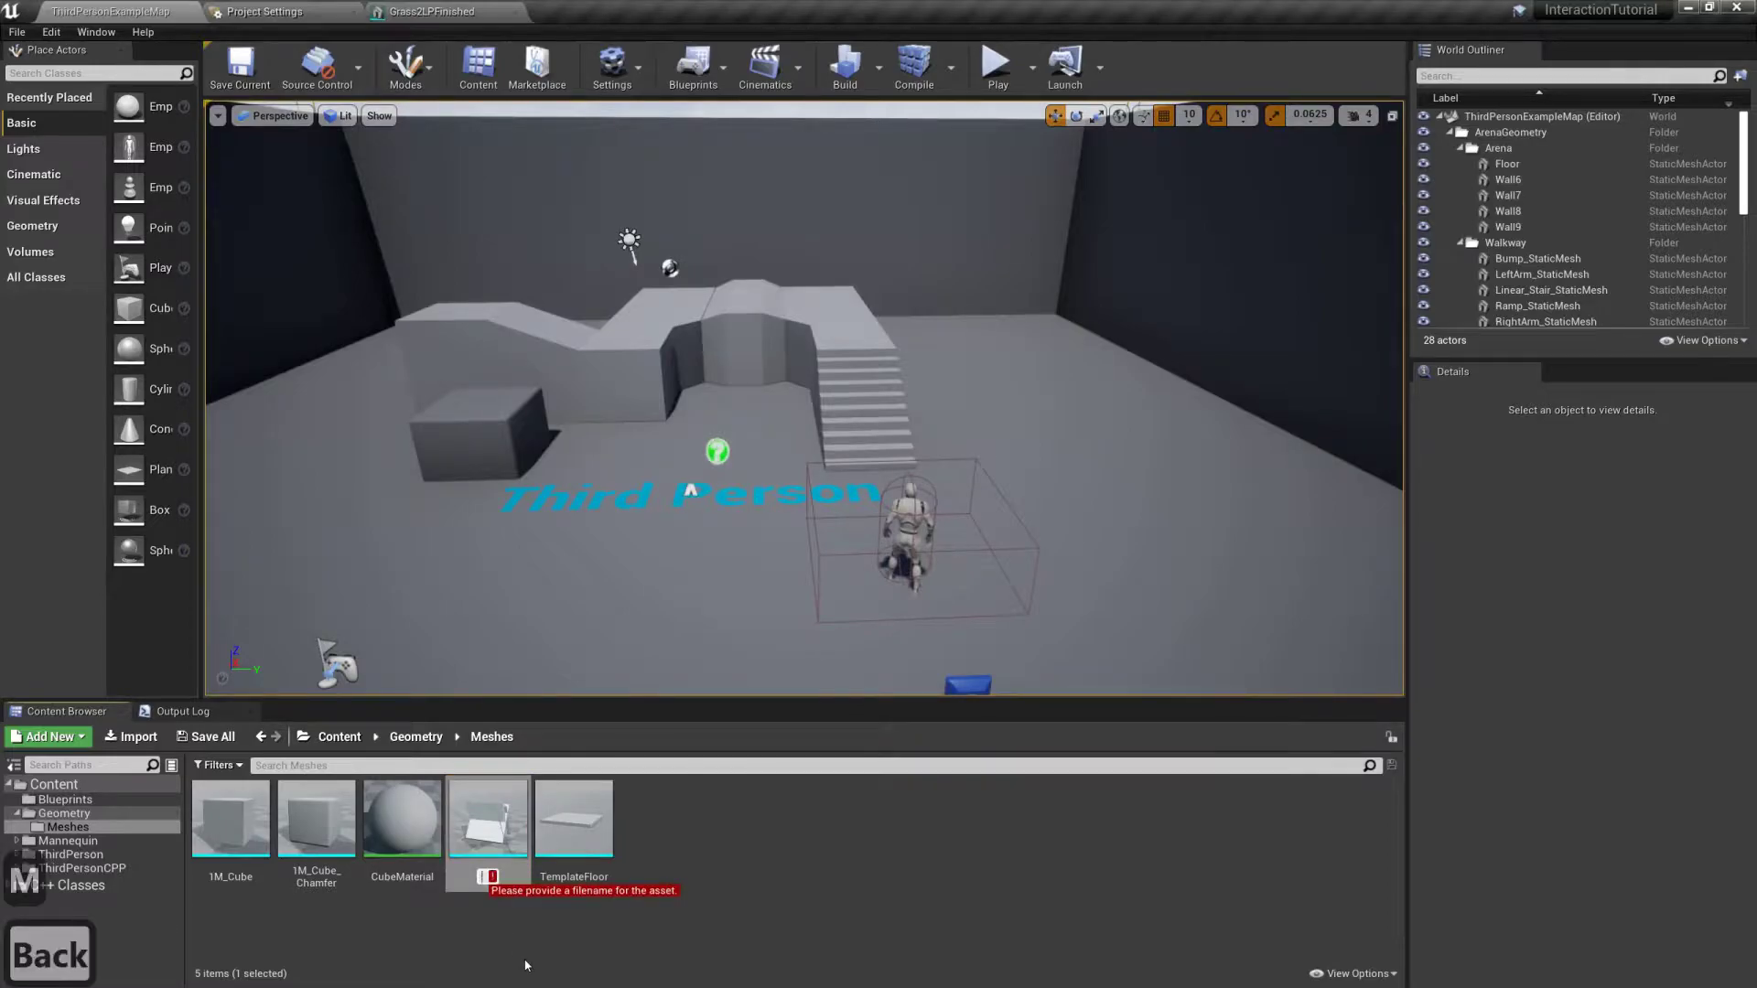
{"action": "type", "text": "SM_Grass"}
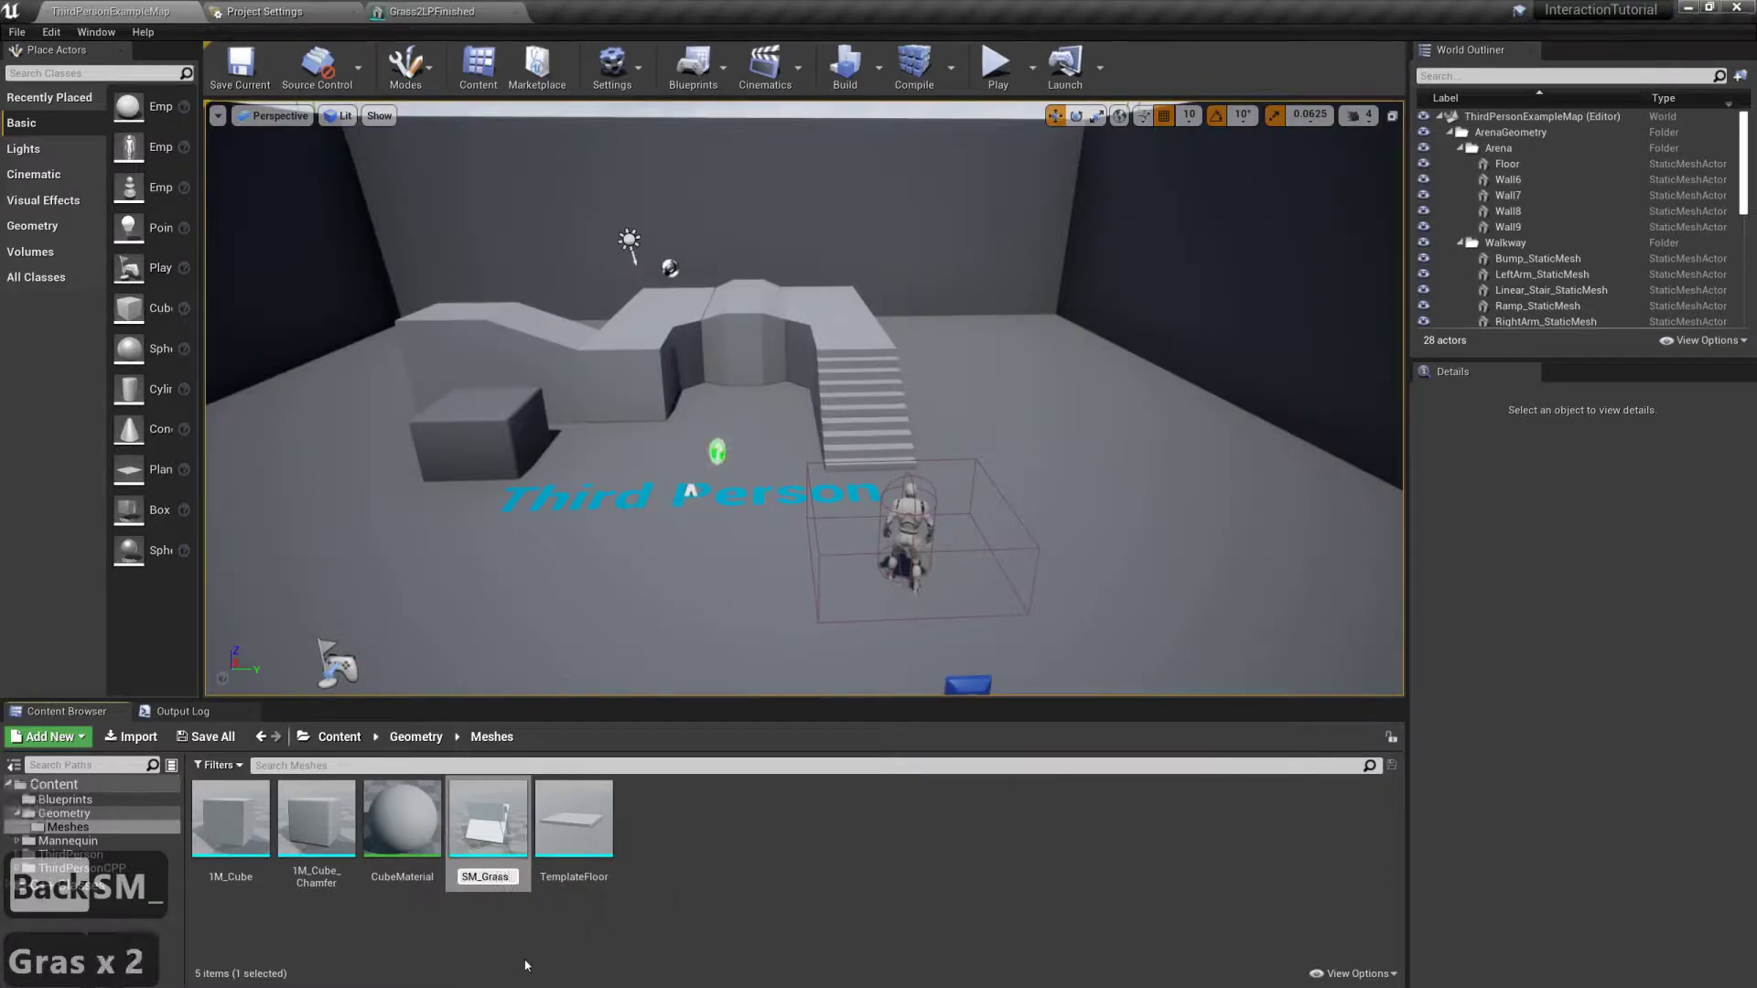
{"action": "key", "text": "Return"}
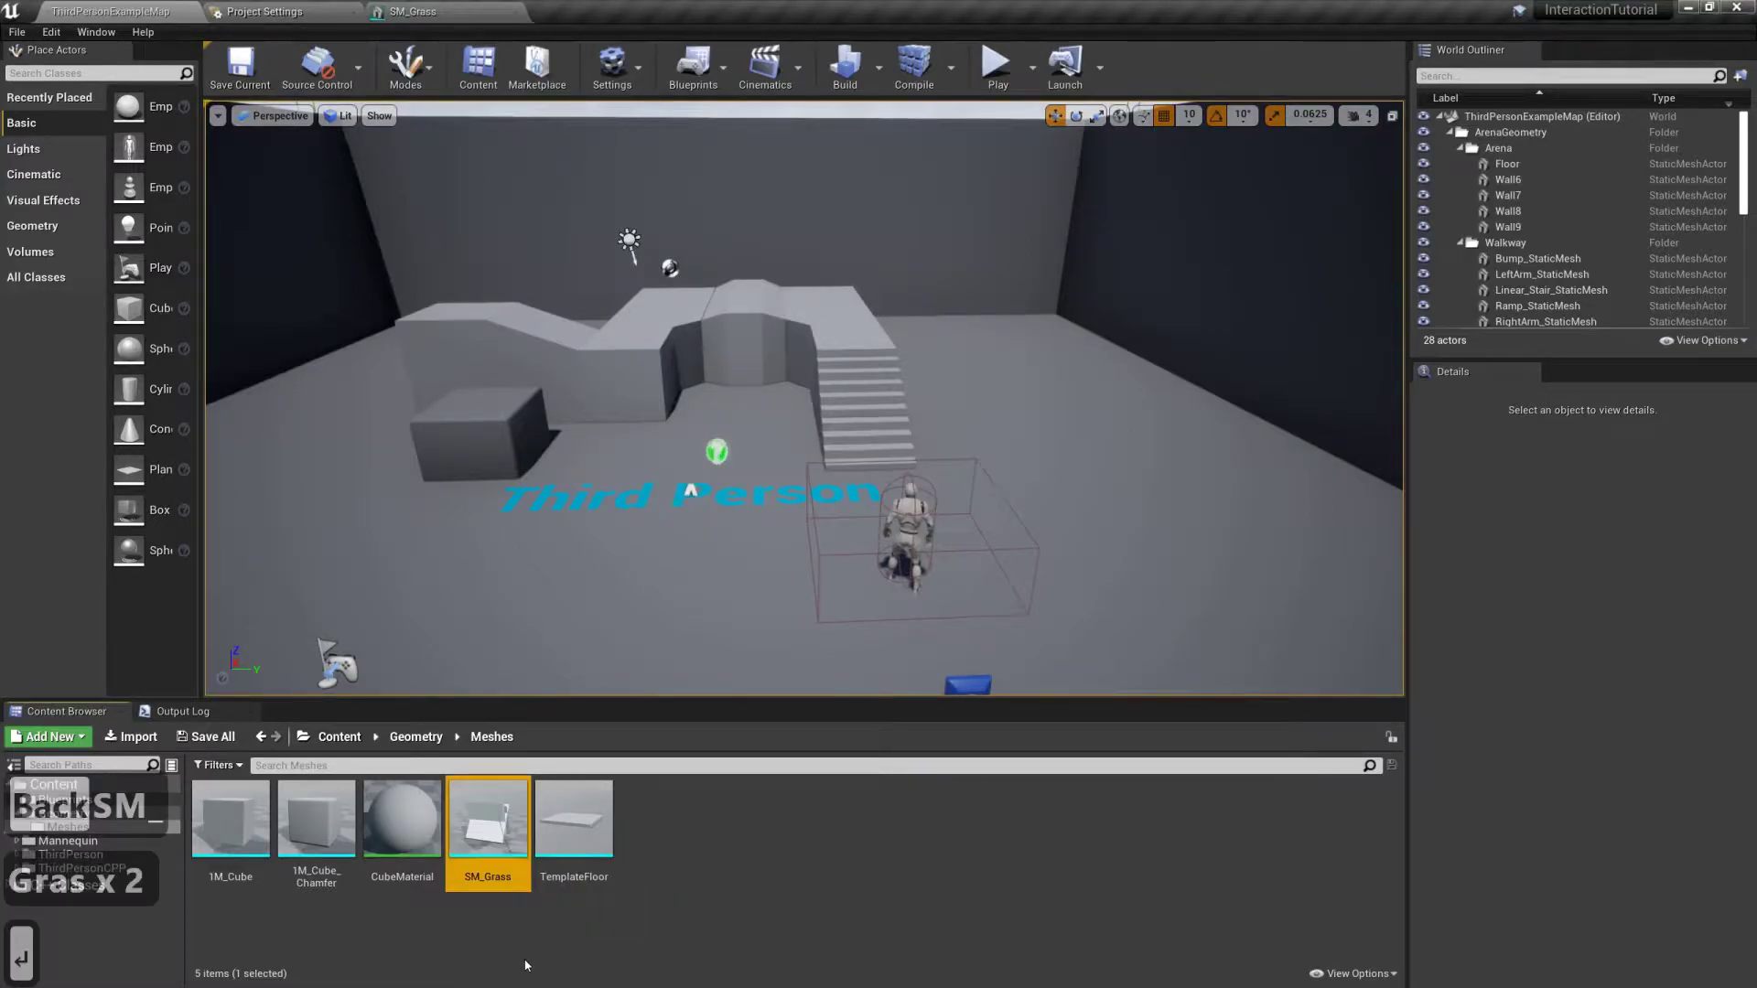
Step: Open the GrassLP material from the SM_Grass mesh and delete its Param color node
{"action": "double_click", "coordinate": [476, 843]}
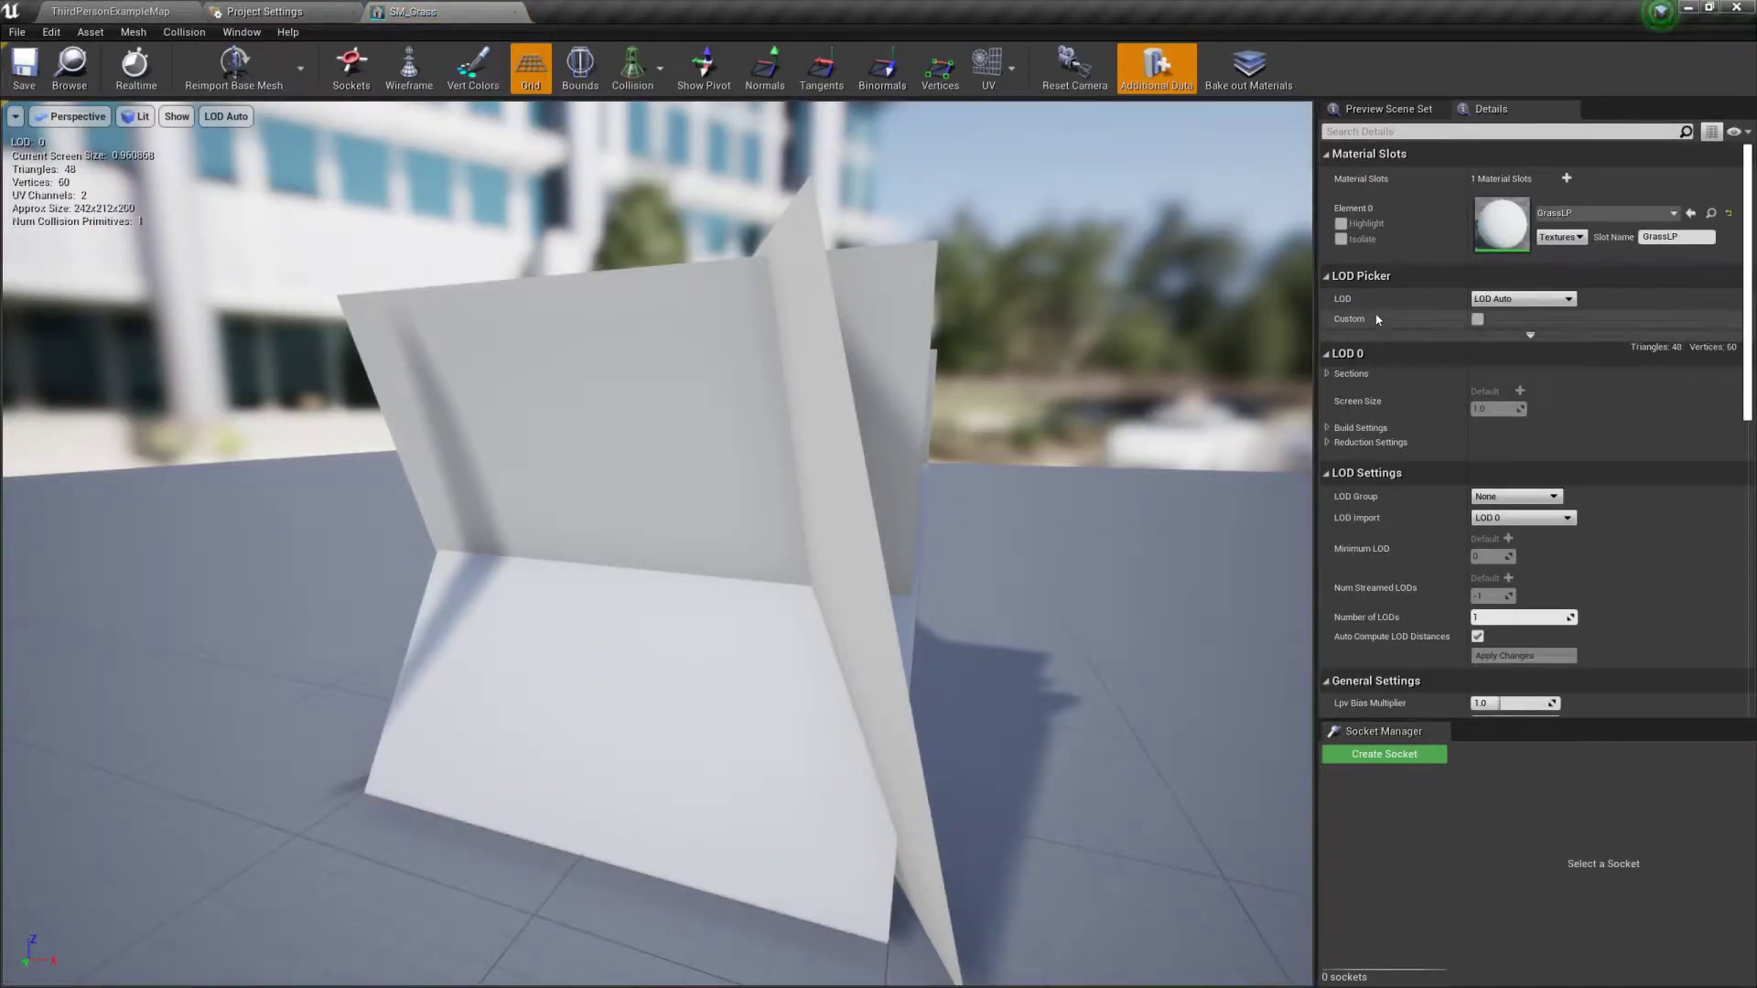
{"action": "double_click", "coordinate": [1501, 225]}
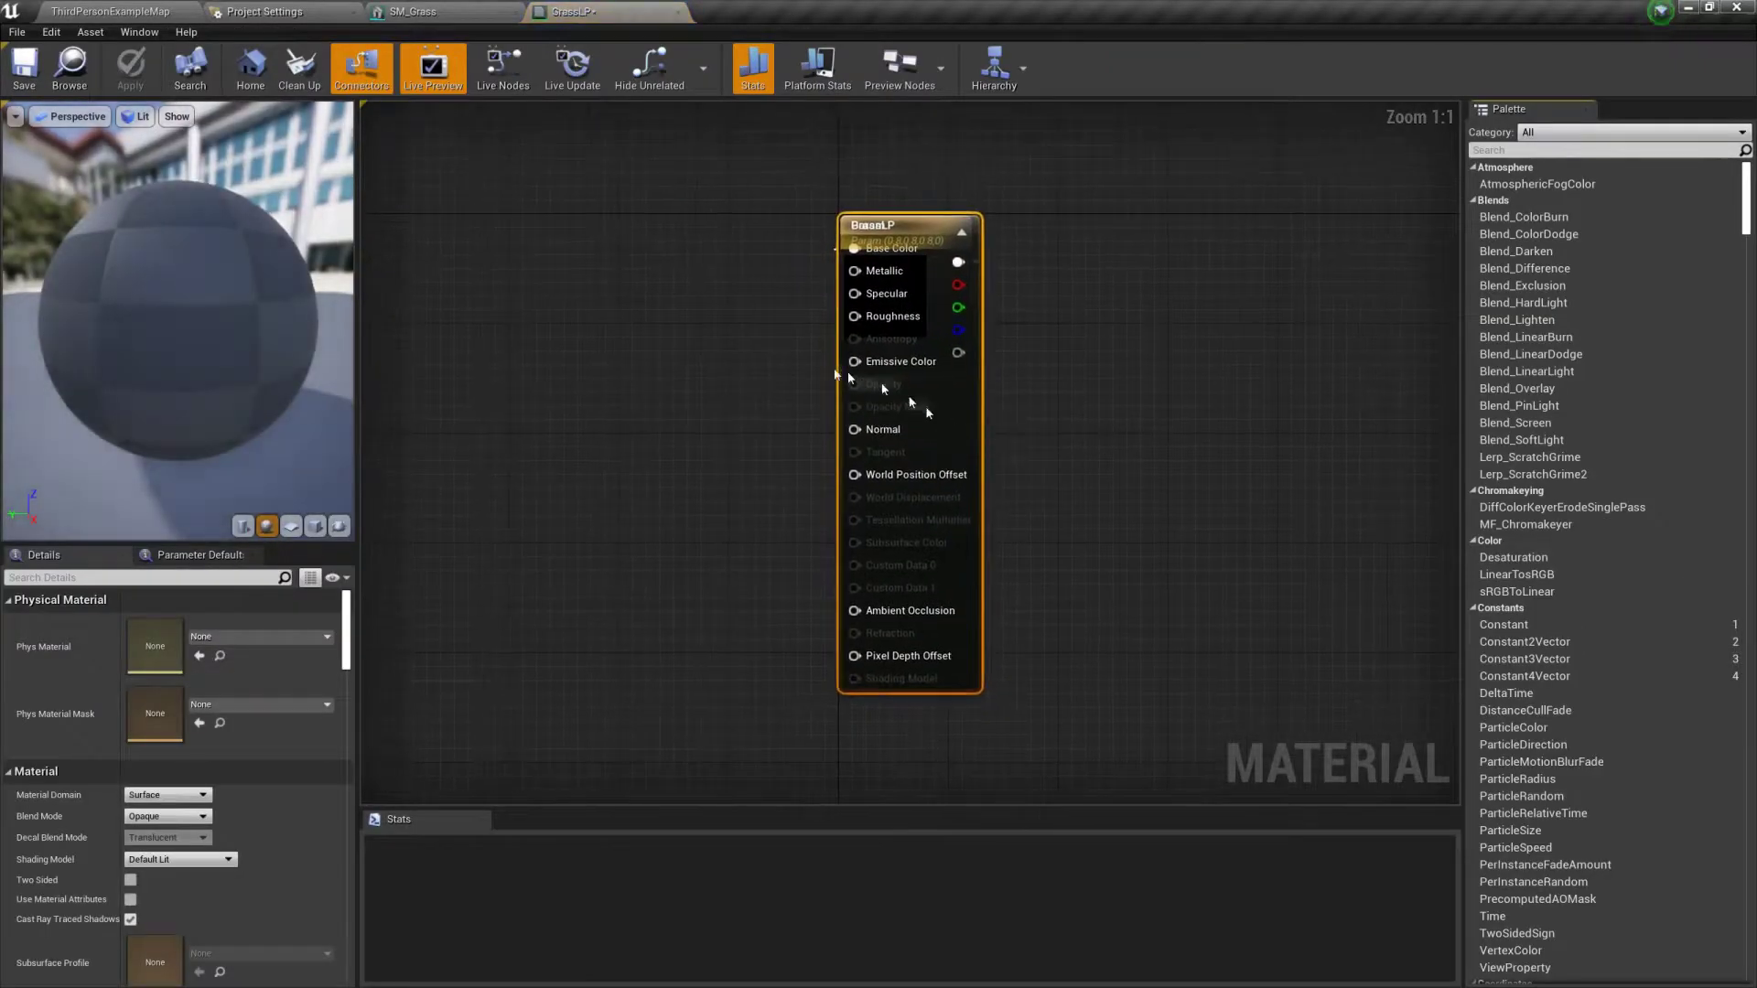
{"action": "scroll", "coordinate": [660, 325], "scroll_direction": "down", "scroll_amount": 1}
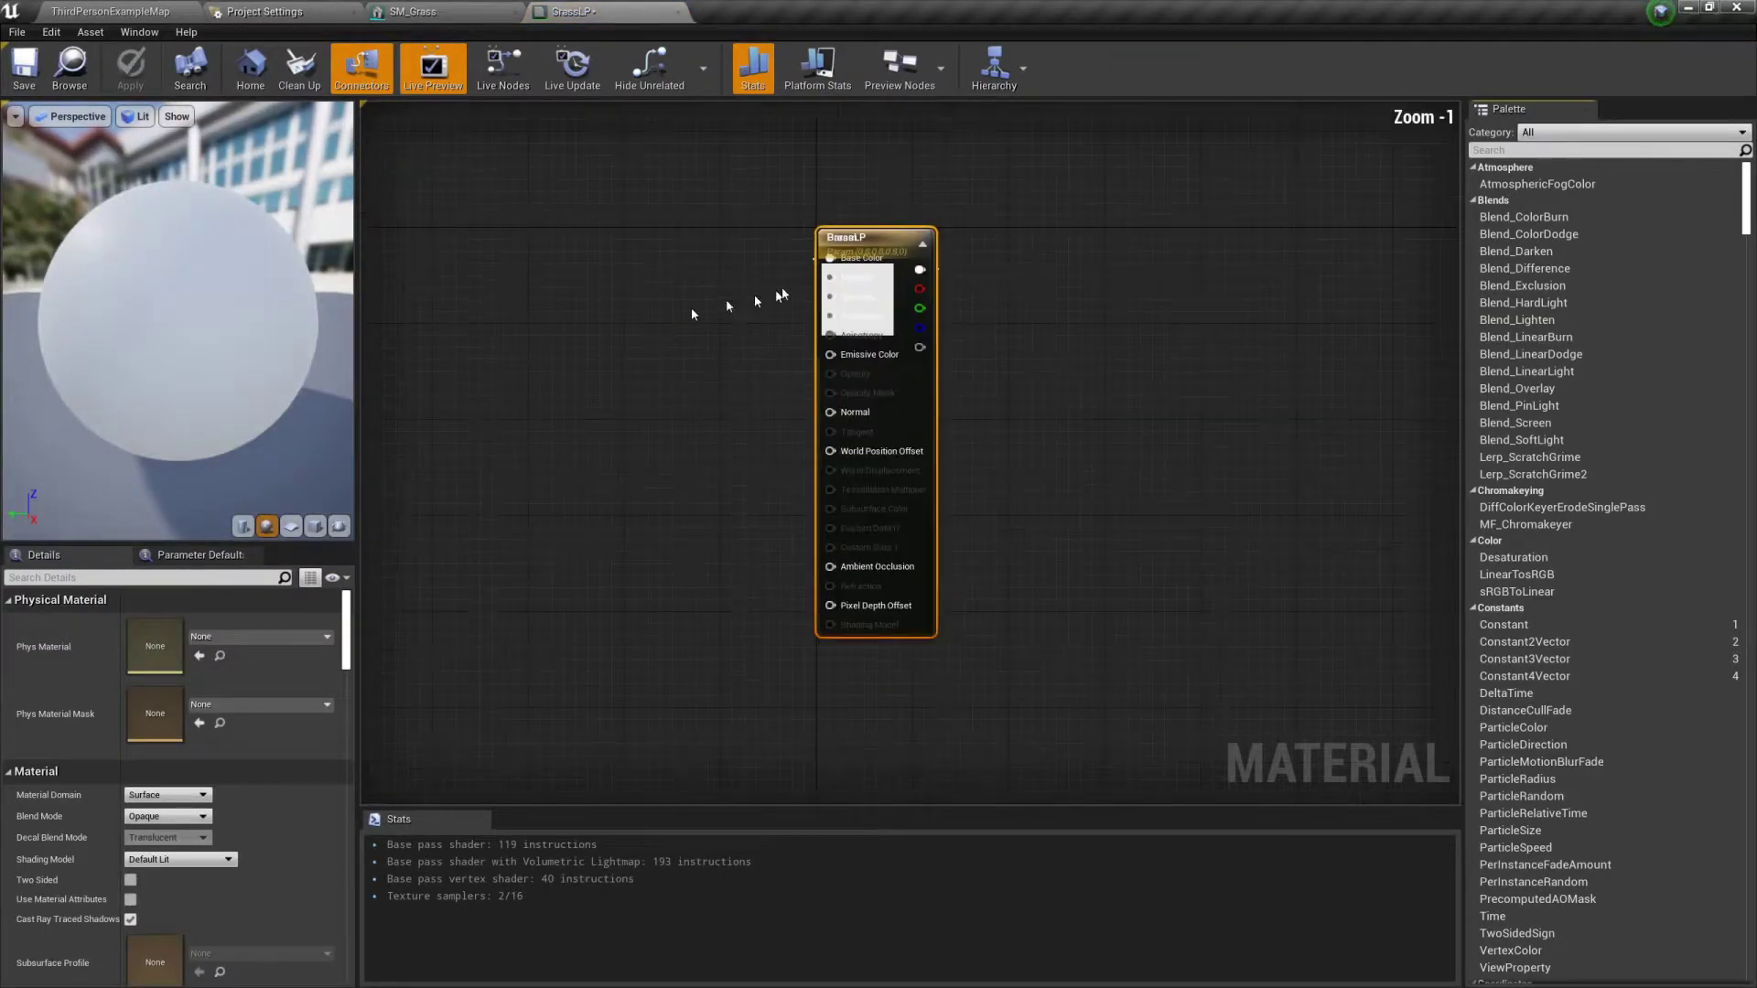
{"action": "left_click_drag", "start_coordinate": [856, 242], "coordinate": [729, 253]}
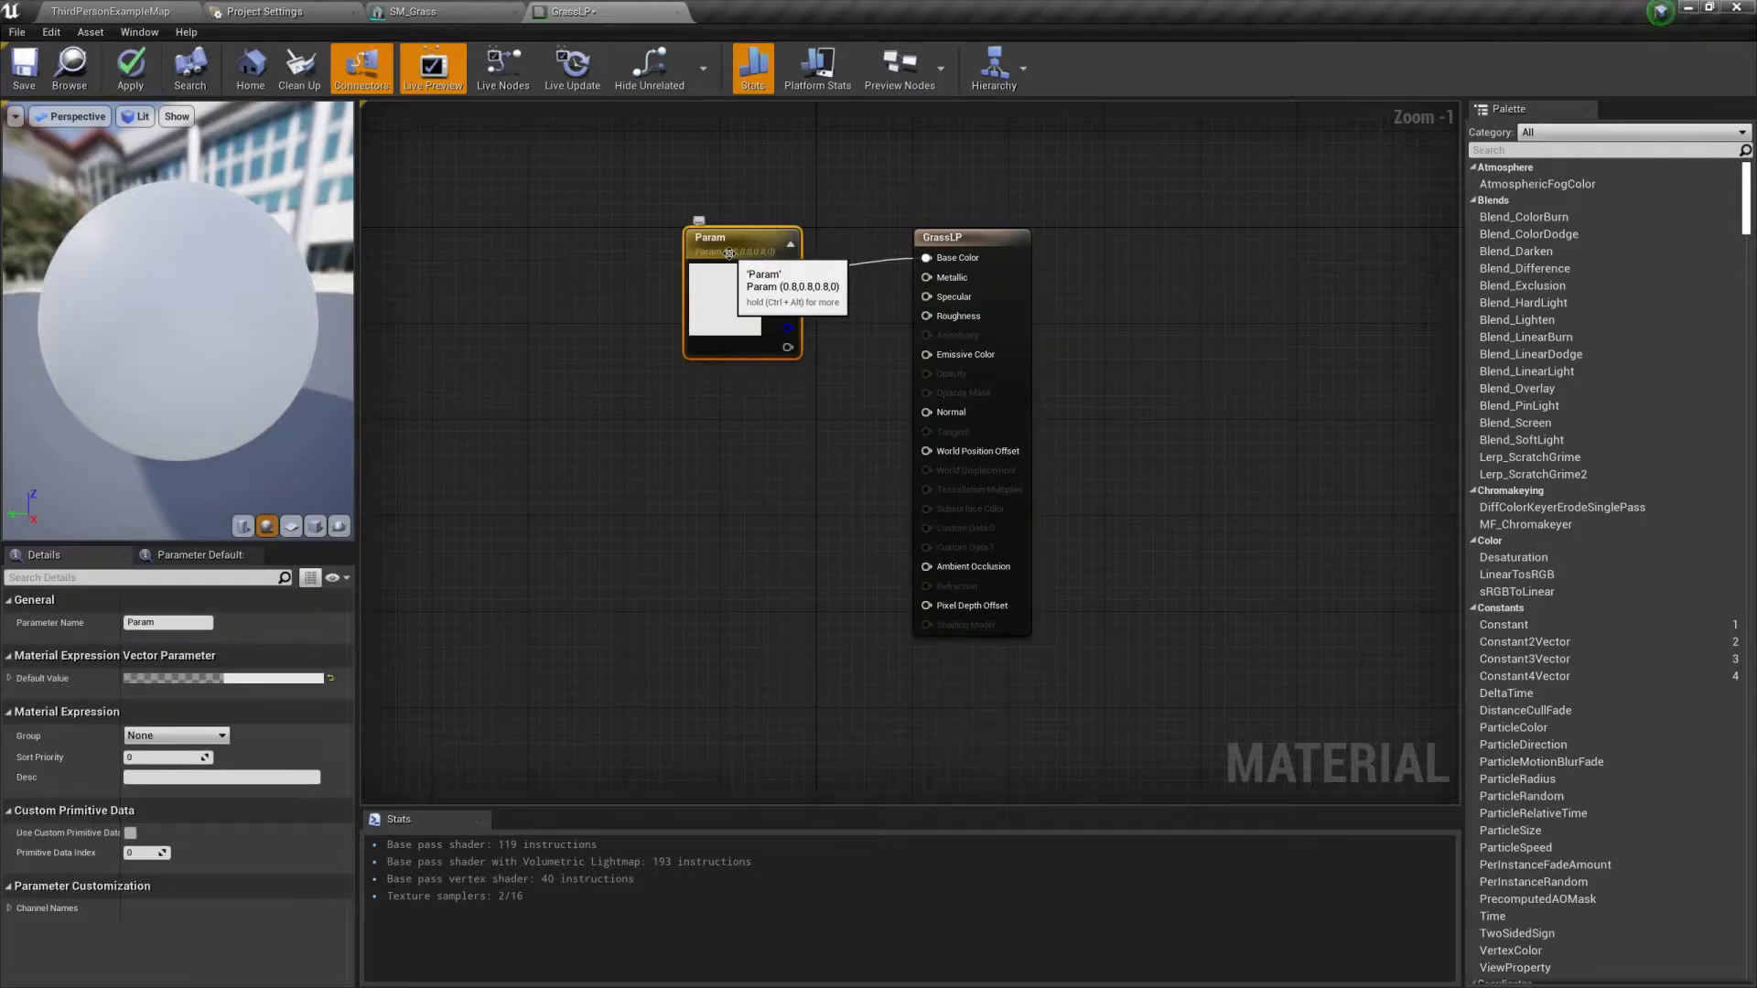
{"action": "key", "text": "Delete"}
Step: Set the GrassLP material's blend mode to Masked
{"action": "left_click", "coordinate": [961, 239]}
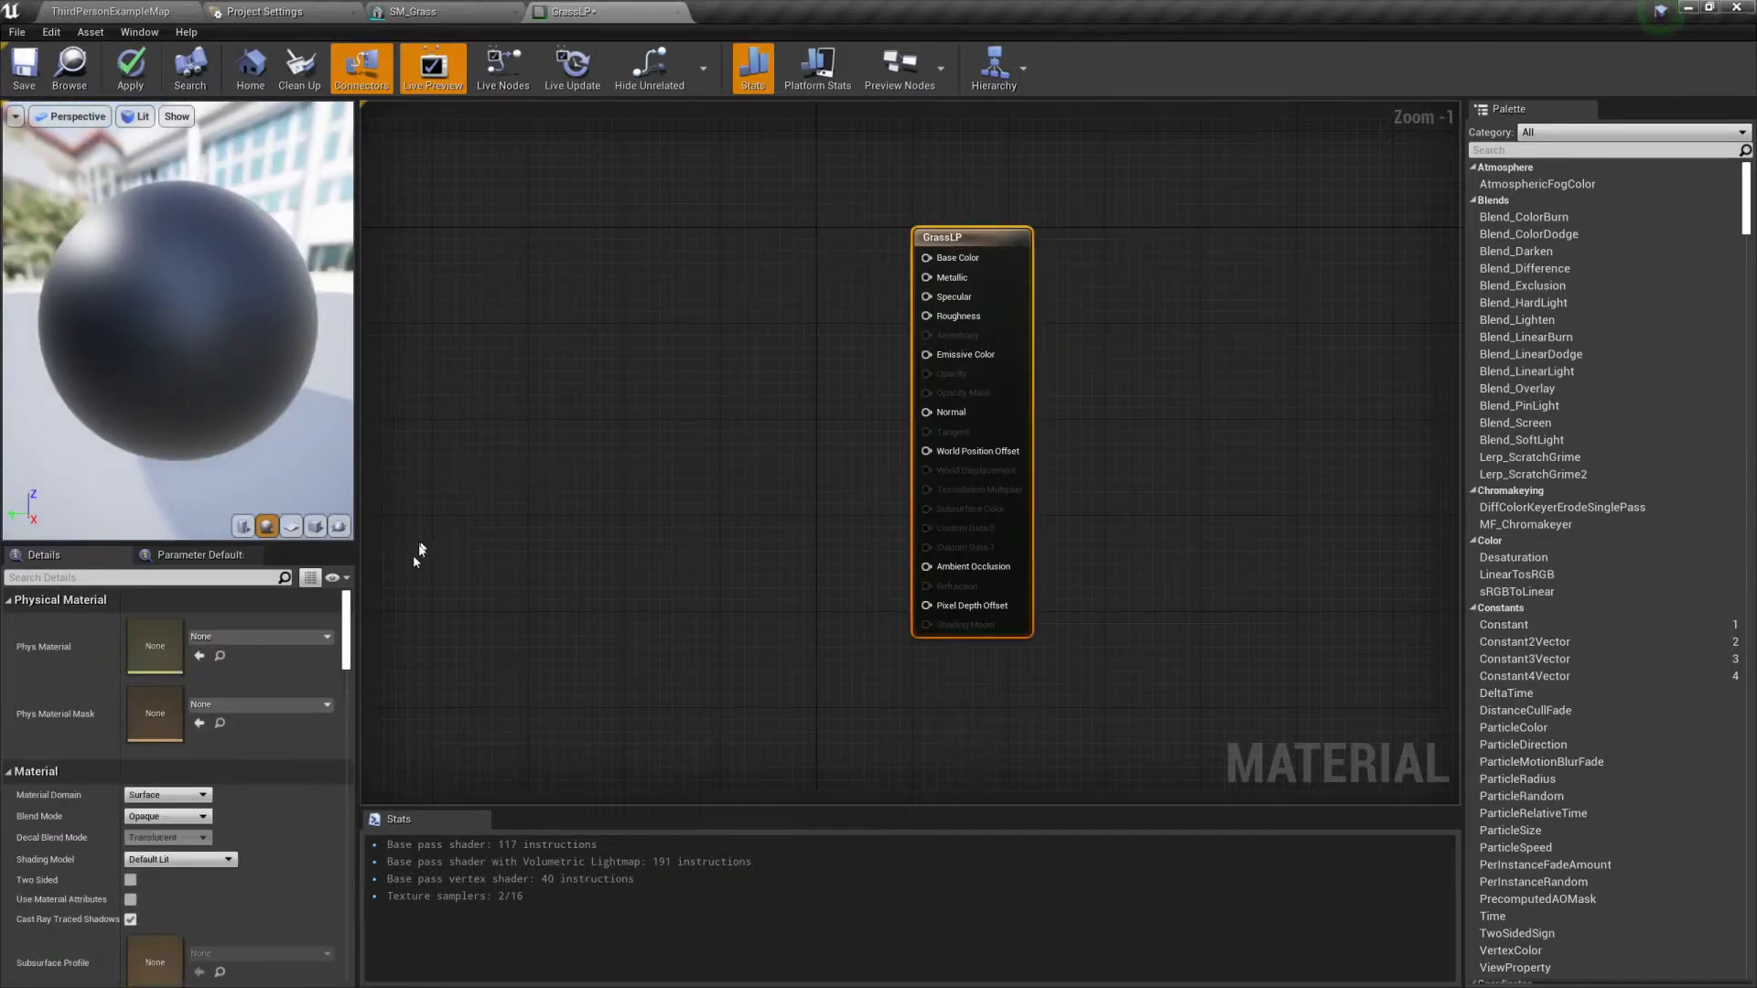
{"action": "scroll", "coordinate": [201, 806], "scroll_direction": "down", "scroll_amount": 1}
{"action": "left_click", "coordinate": [200, 790]}
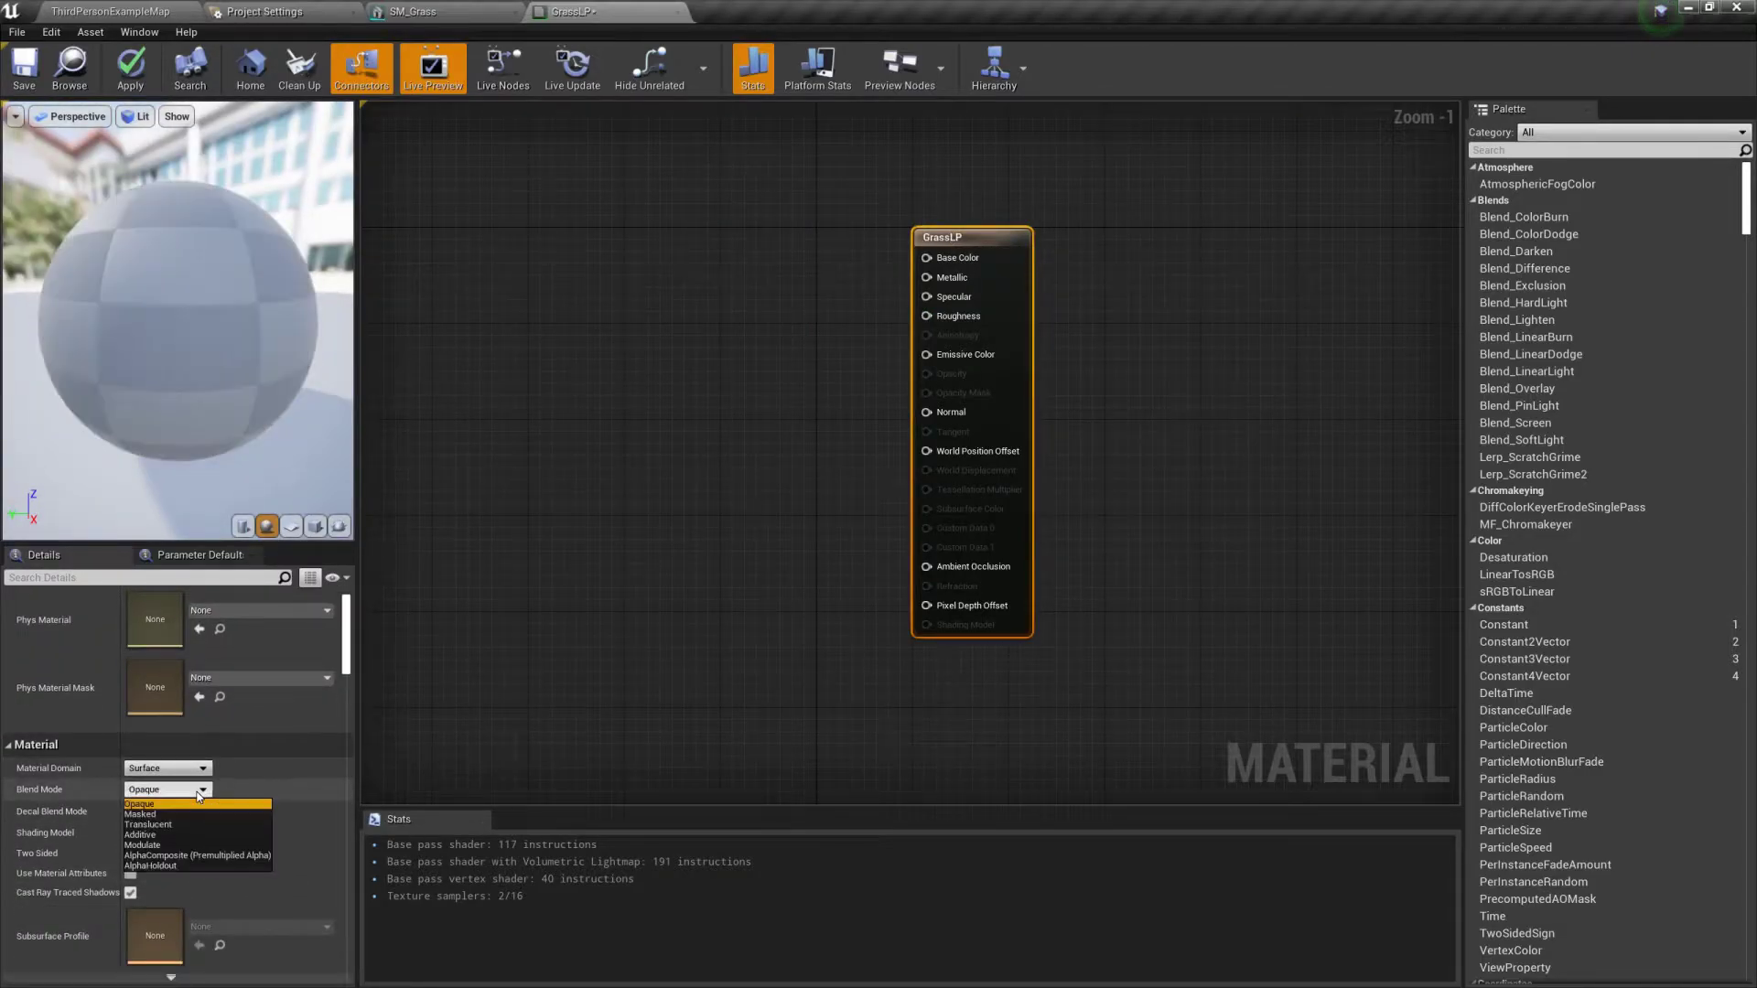
{"action": "left_click", "coordinate": [195, 815]}
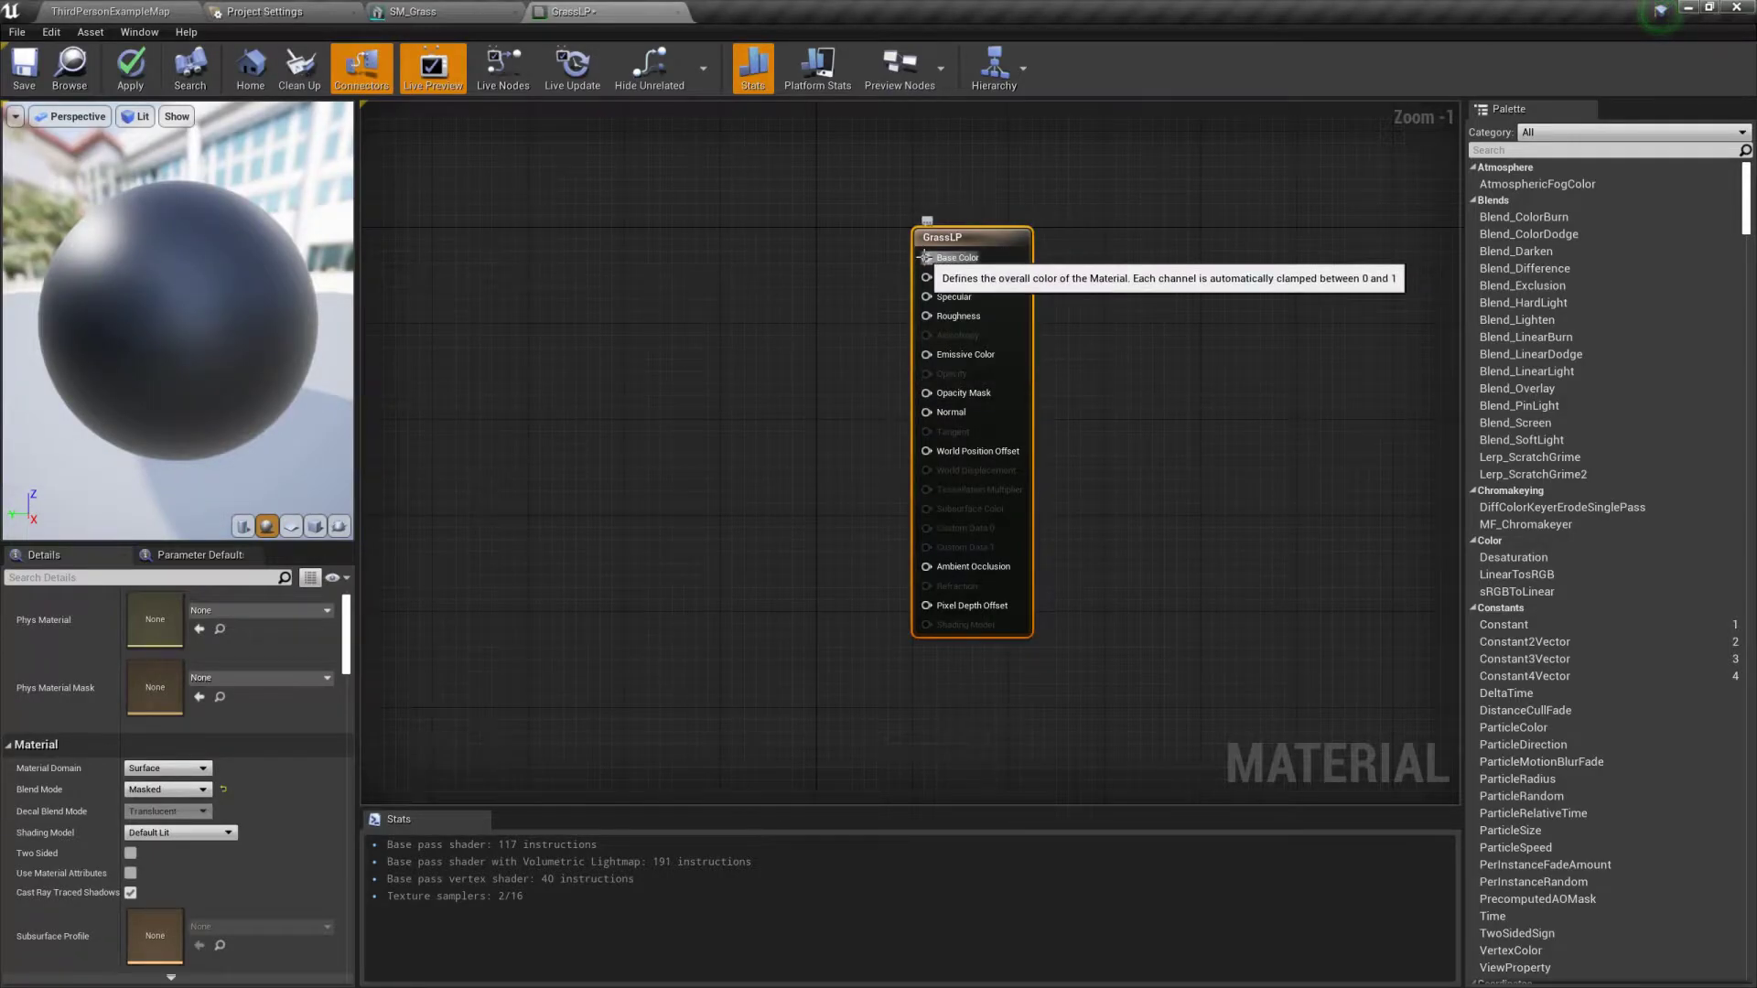
Step: Create a folder named Textures inside the project's Geometry folder
{"action": "left_click_drag", "start_coordinate": [927, 261], "coordinate": [777, 267]}
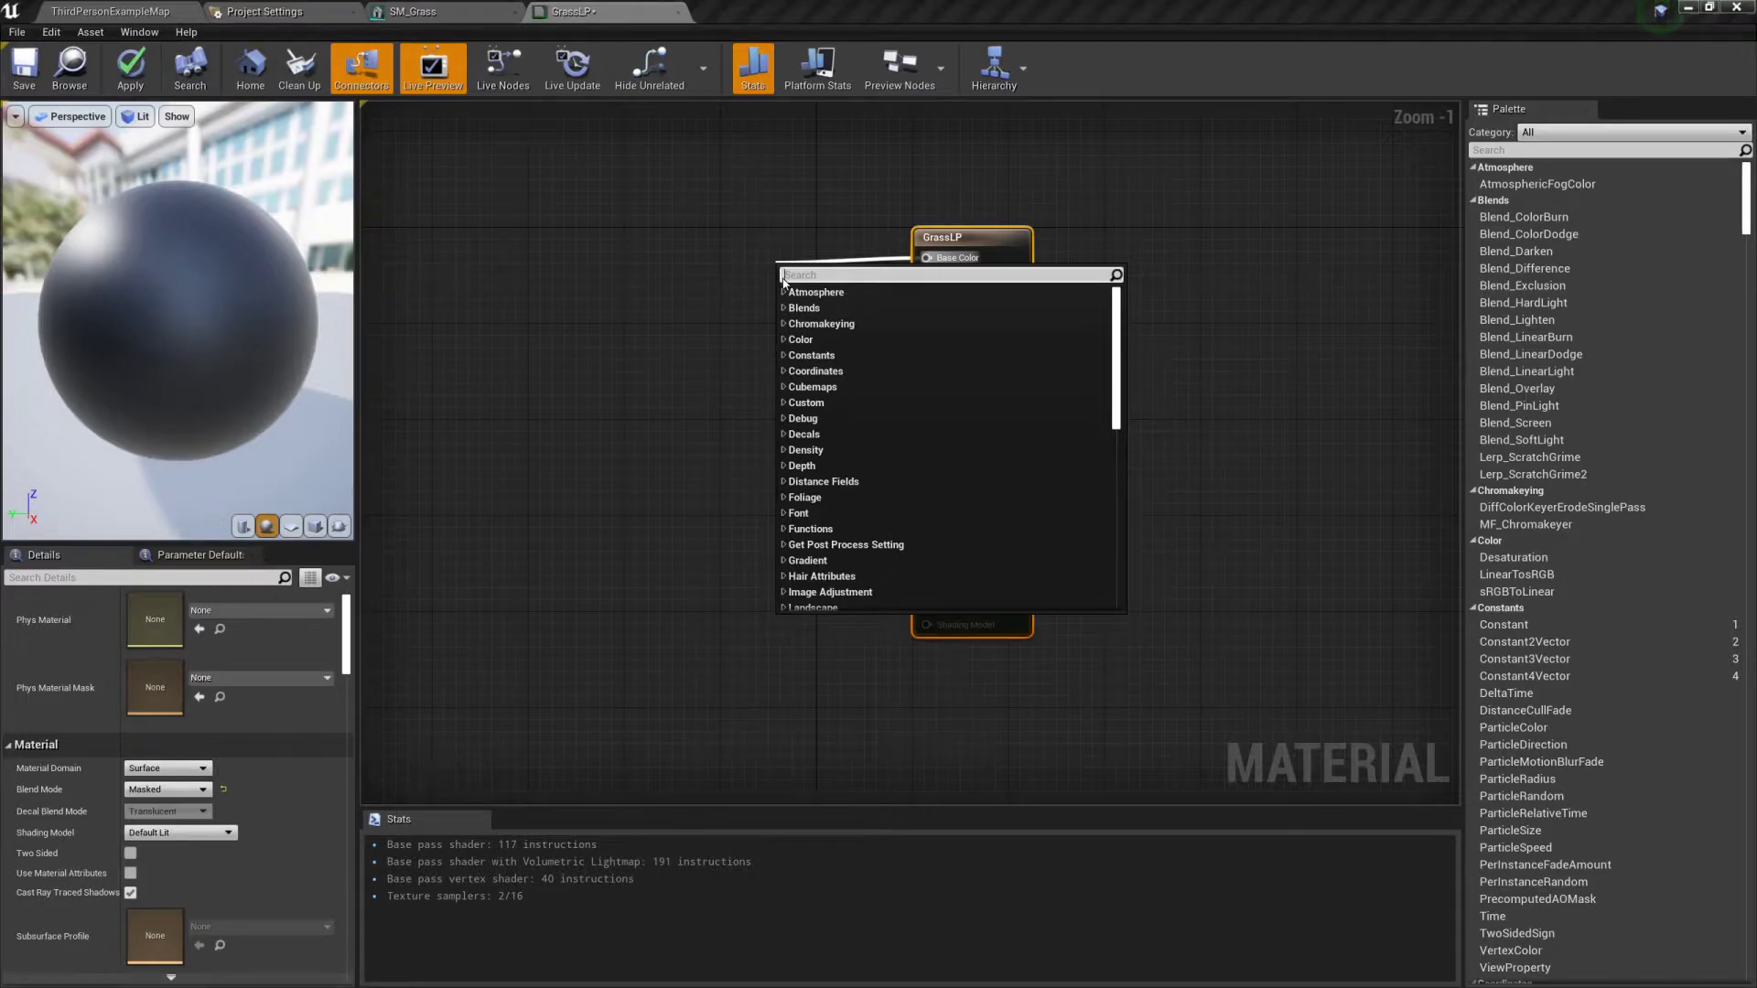
{"action": "key", "text": "Escape"}
{"action": "left_click", "coordinate": [110, 11]}
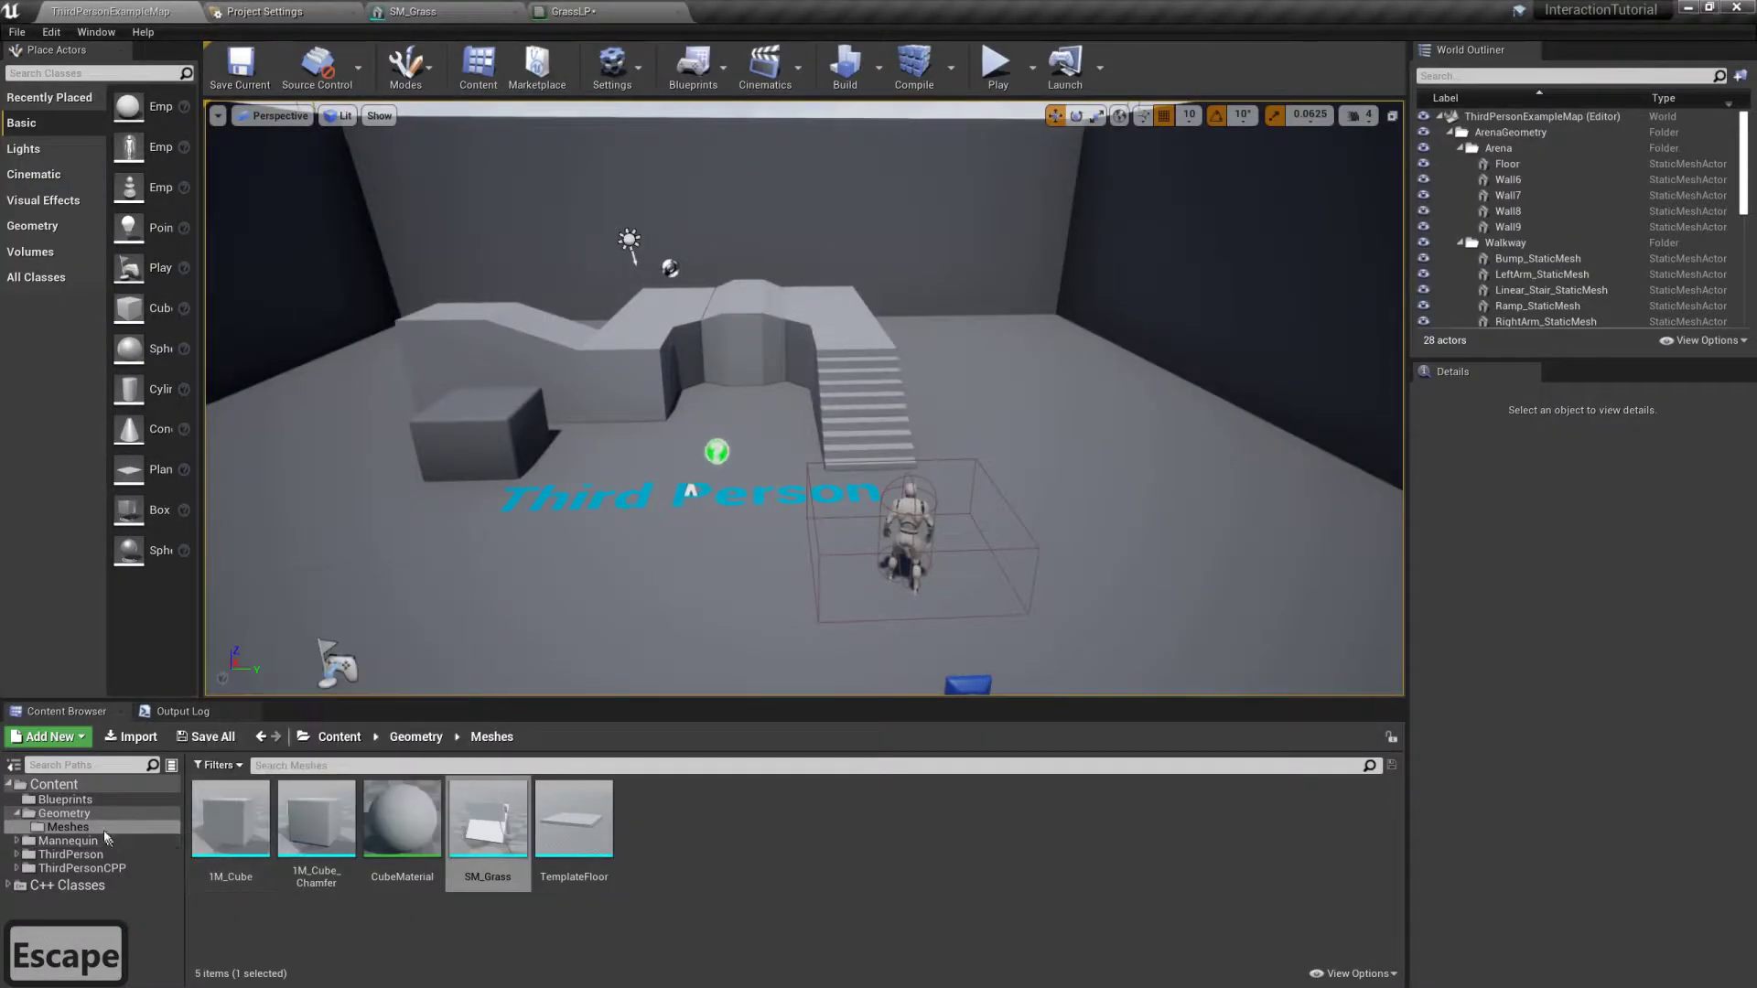
{"action": "left_click", "coordinate": [64, 813]}
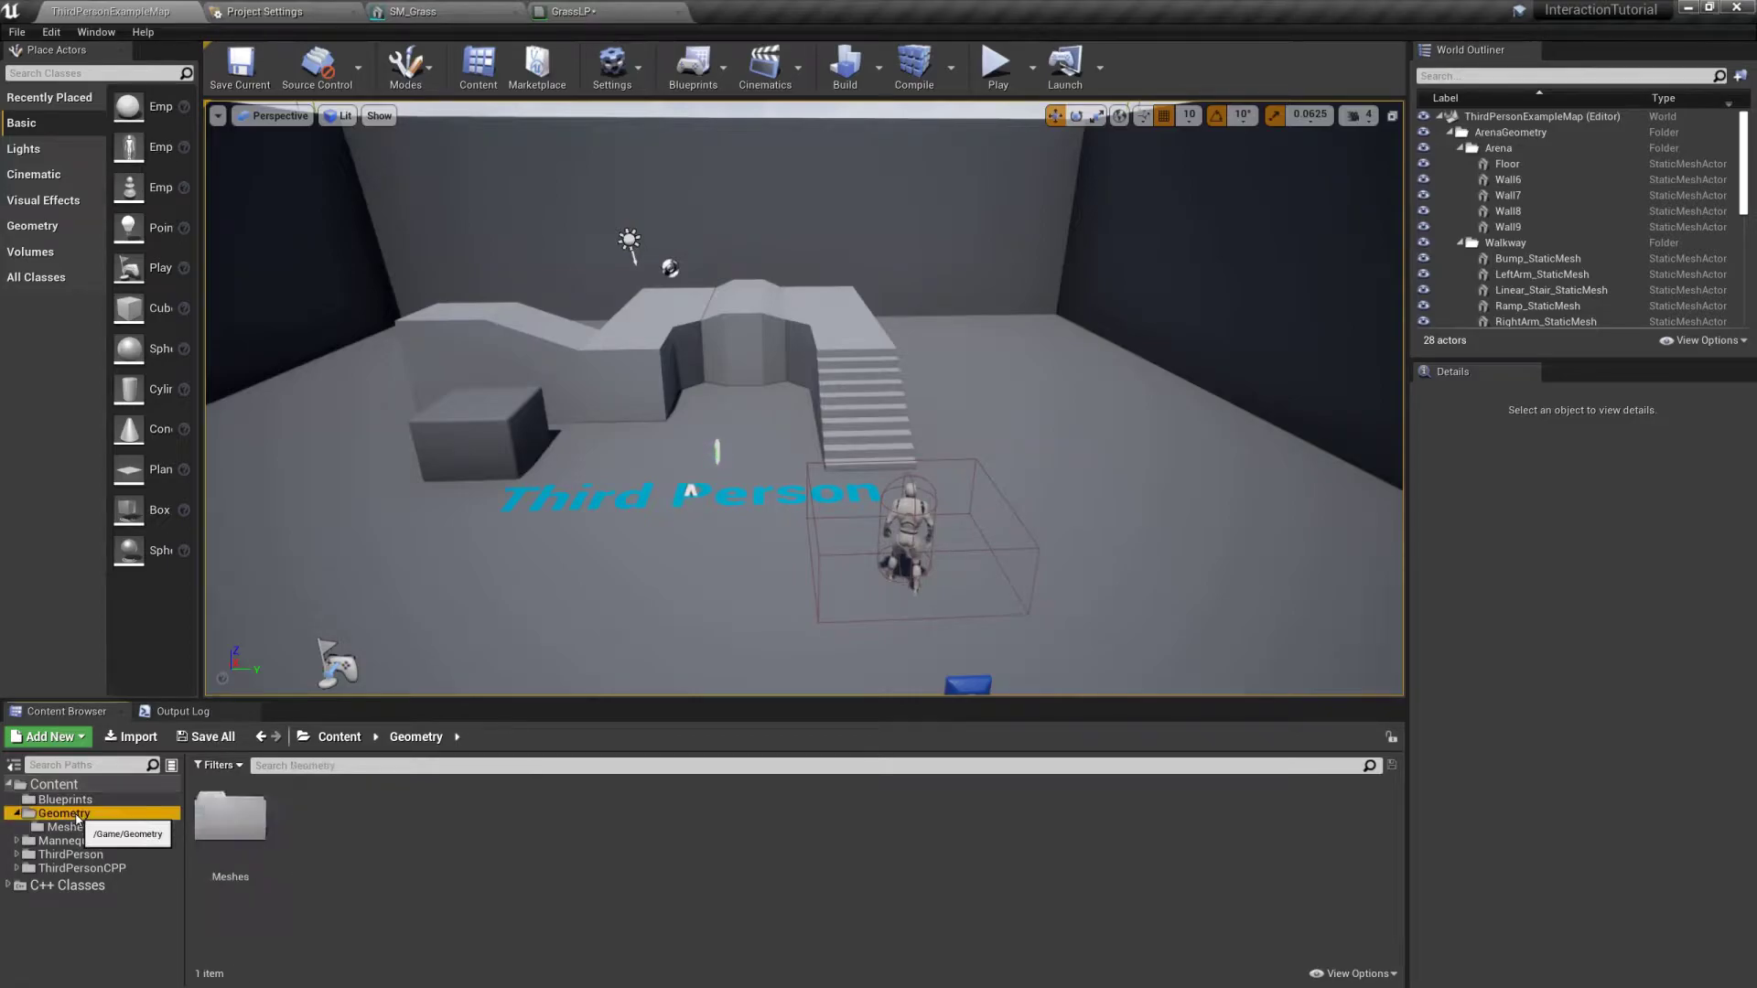
{"action": "right_click", "coordinate": [64, 814]}
{"action": "left_click", "coordinate": [139, 430]}
{"action": "type", "text": "Textu"}
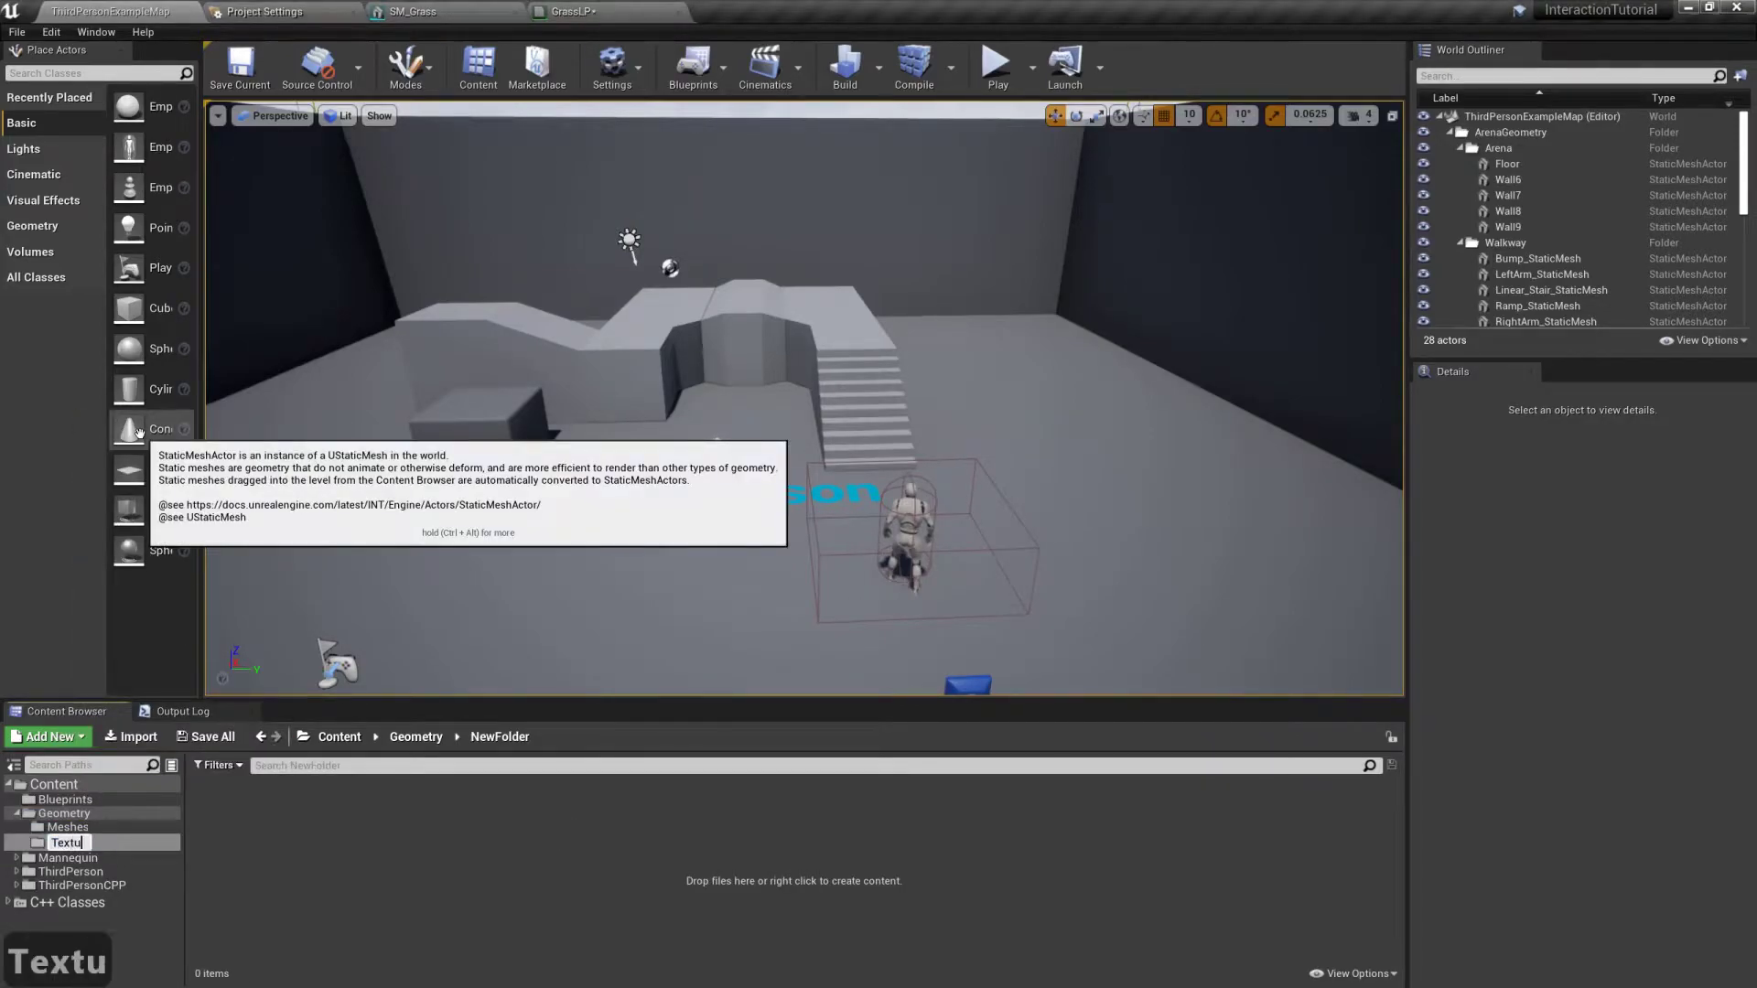
{"action": "type", "text": "res"}
{"action": "key", "text": "Return"}
Step: Import the three Grass2LP_DefaultMaterial PNG files (base color, normal and occlusion/roughness) into the Textures folder
{"action": "left_click", "coordinate": [131, 737]}
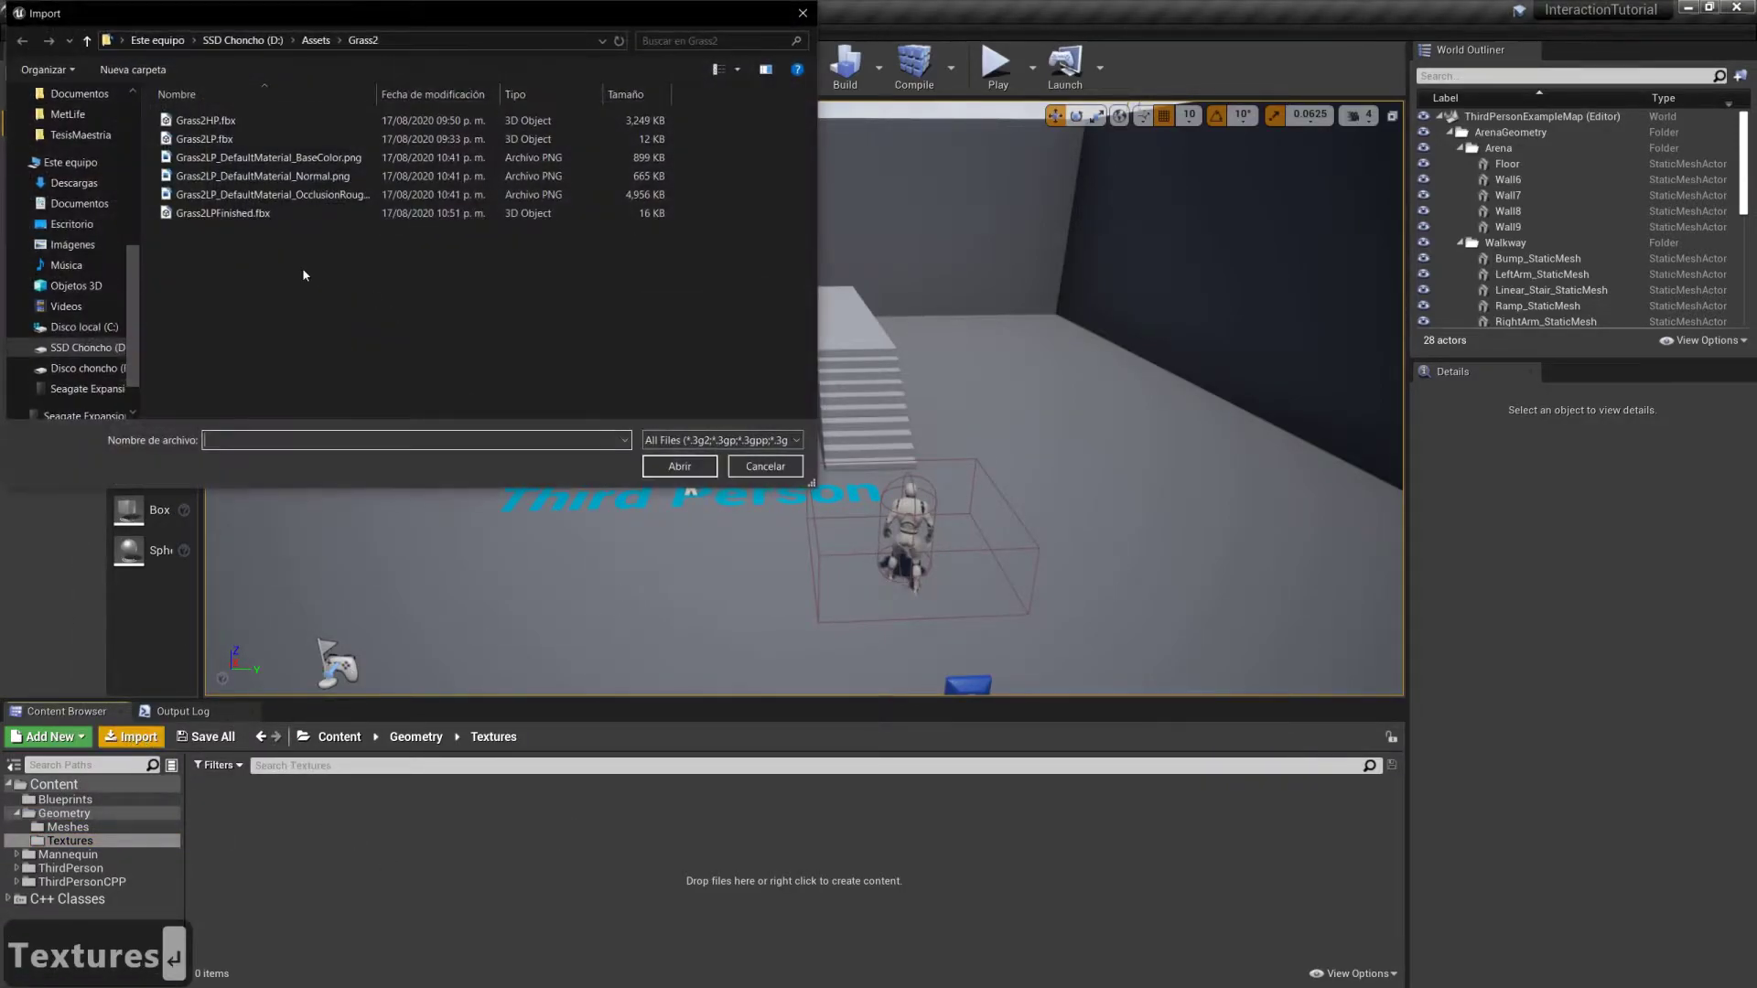
{"action": "left_click", "coordinate": [310, 159]}
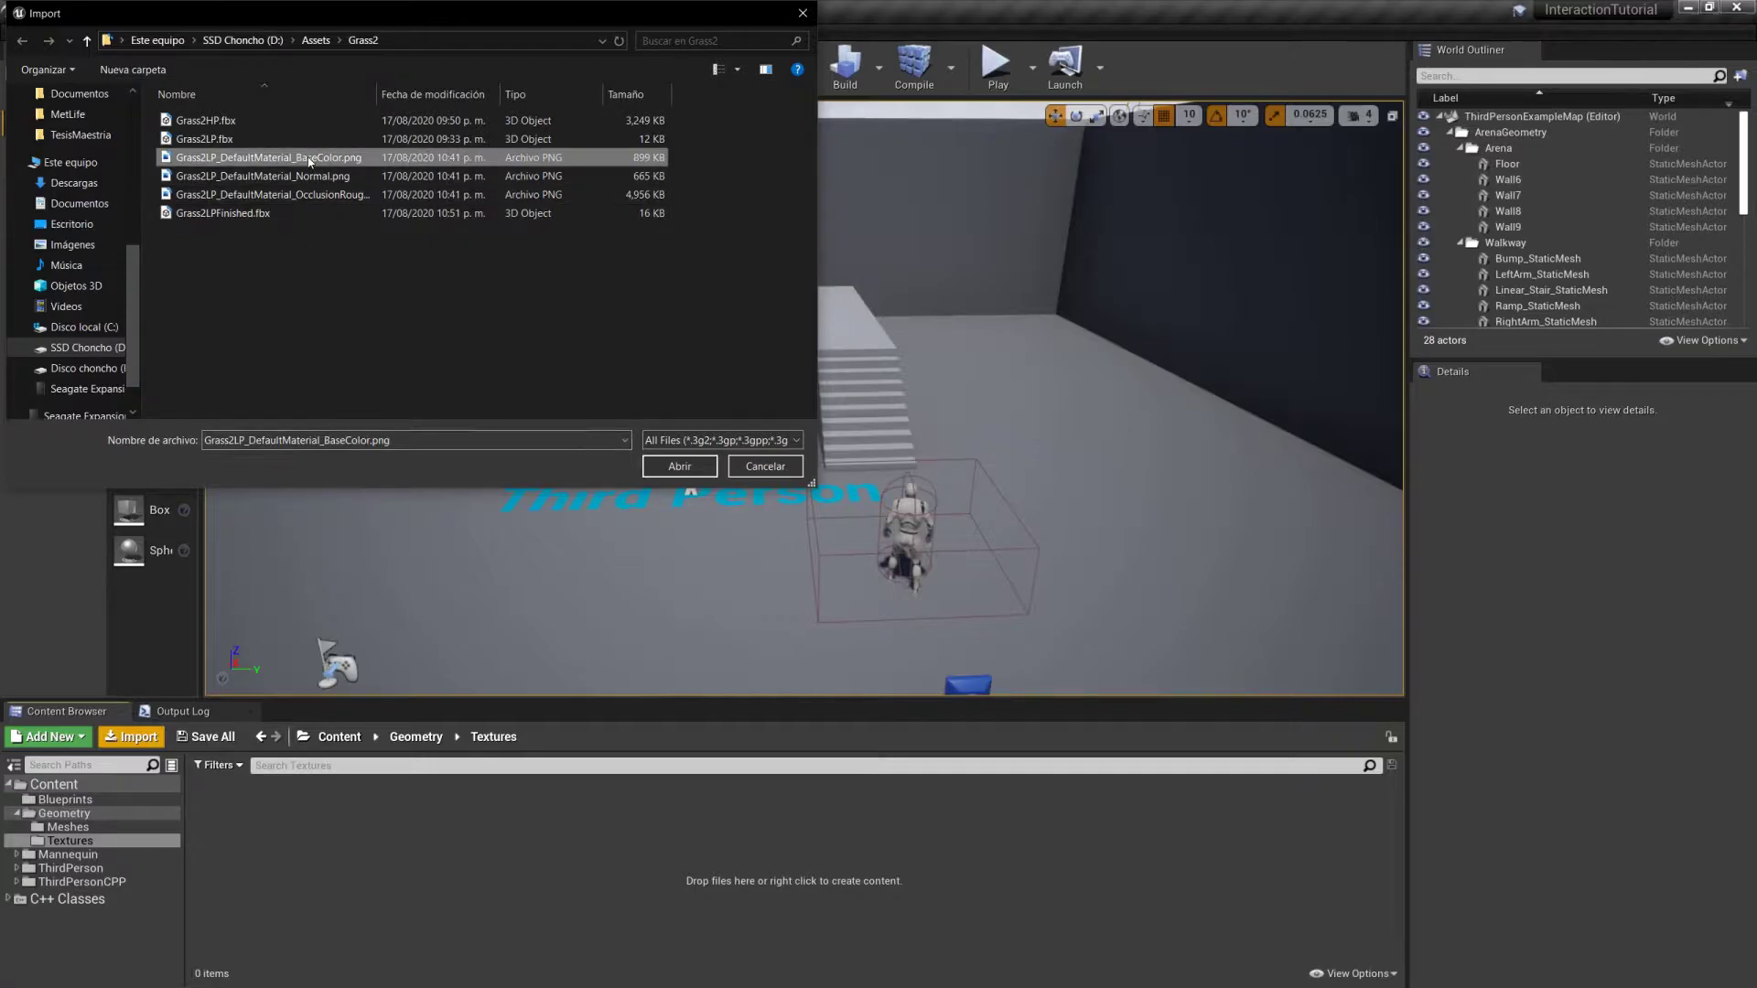
{"action": "key", "text": "shift+Down"}
{"action": "key", "text": "shift+Down"}
{"action": "left_click", "coordinate": [664, 469]}
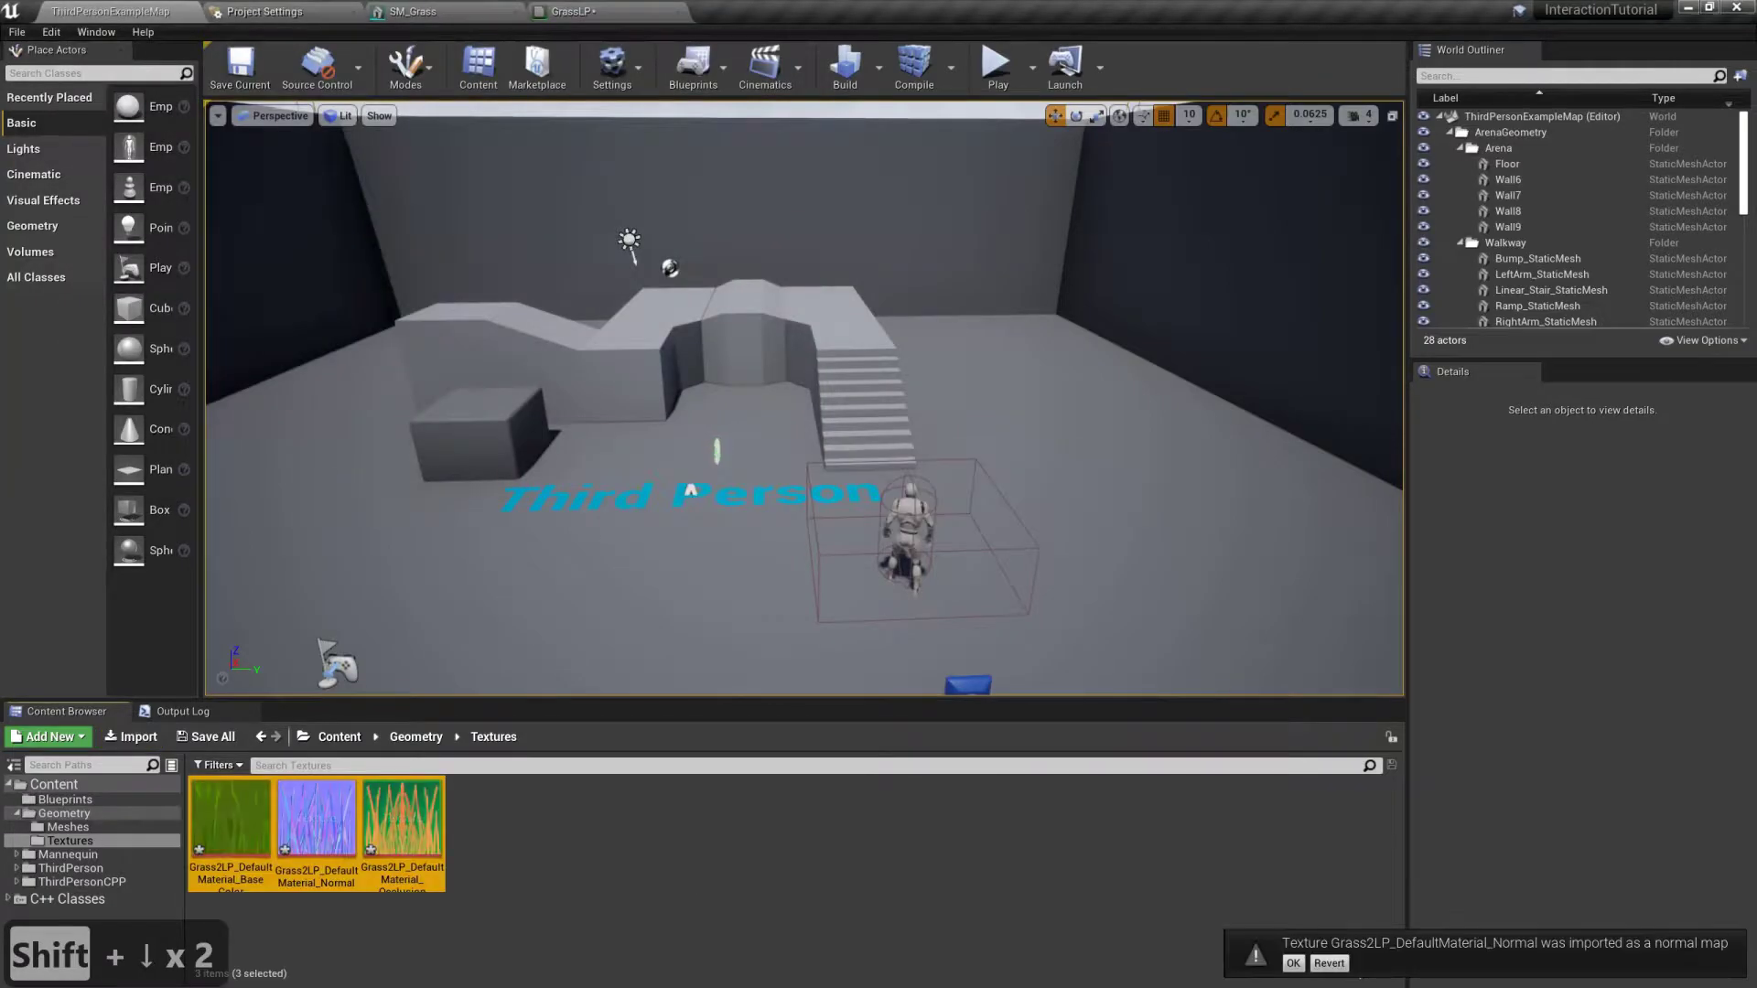
{"action": "left_click", "coordinate": [574, 806]}
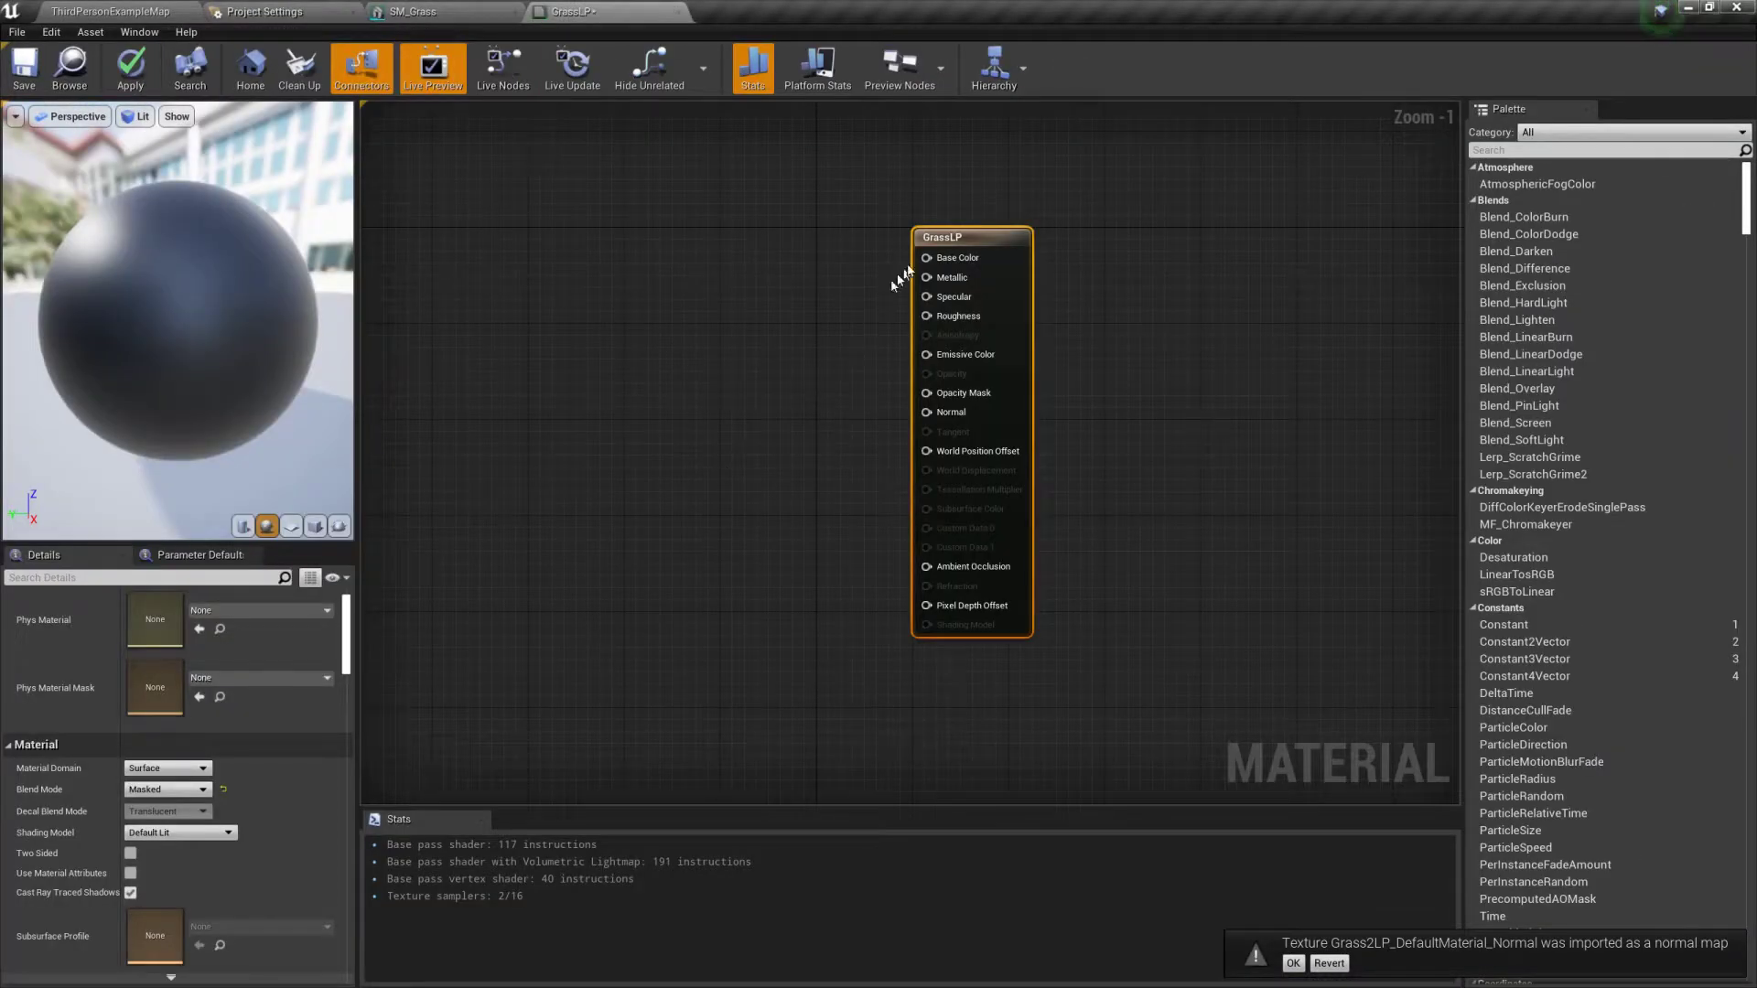
Step: Add a Texture Sample node connected to the GrassLP material's Base Color and place it clear of the main node
{"action": "left_click_drag", "start_coordinate": [927, 261], "coordinate": [723, 259]}
{"action": "type", "text": "te"}
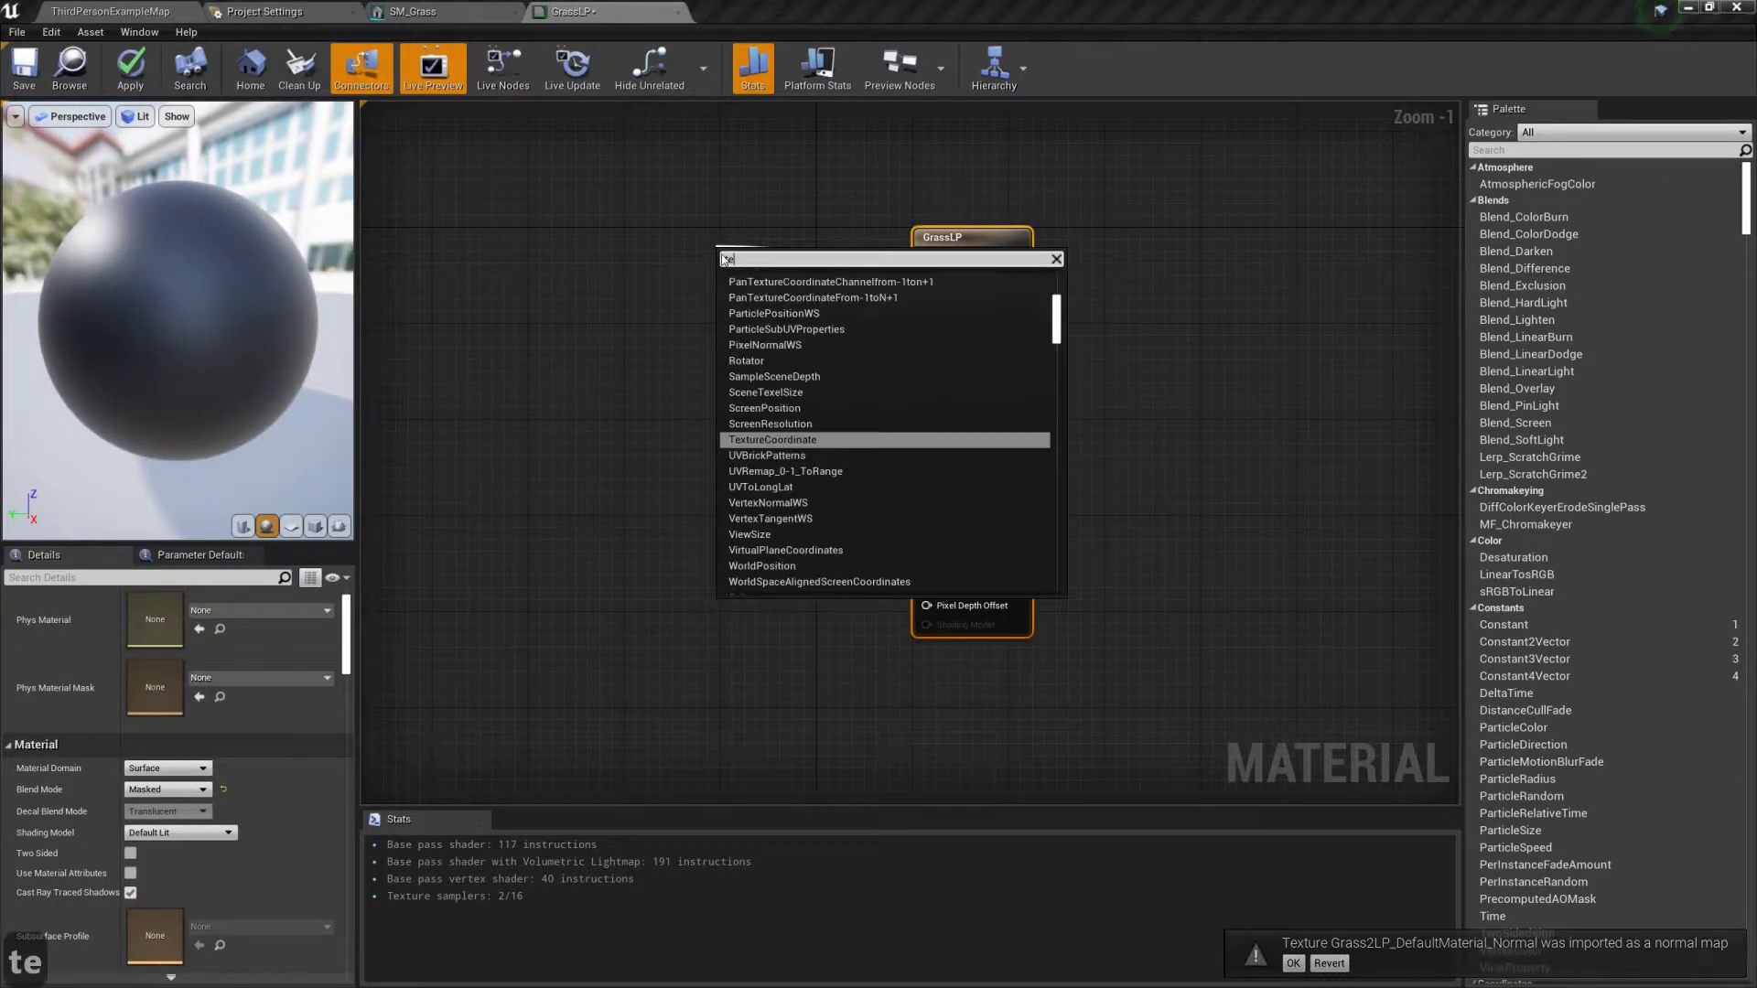
{"action": "type", "text": "xture sa"}
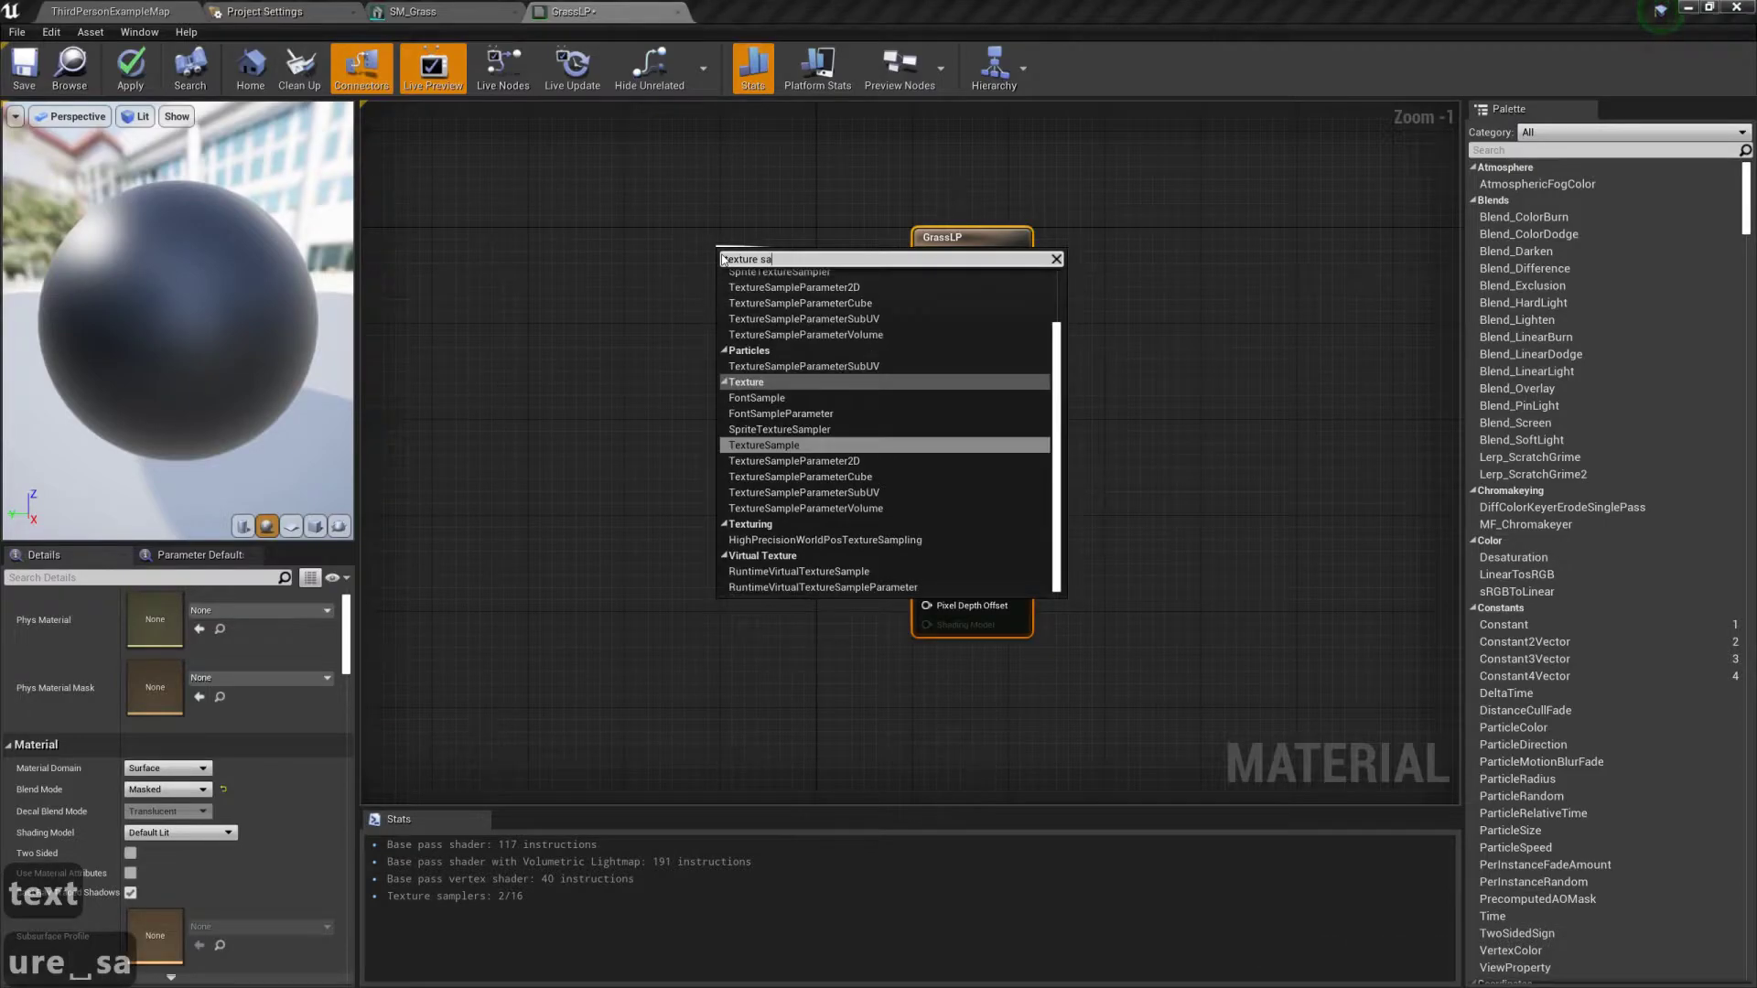
{"action": "key", "text": "Return"}
{"action": "left_click_drag", "start_coordinate": [752, 341], "coordinate": [661, 339]}
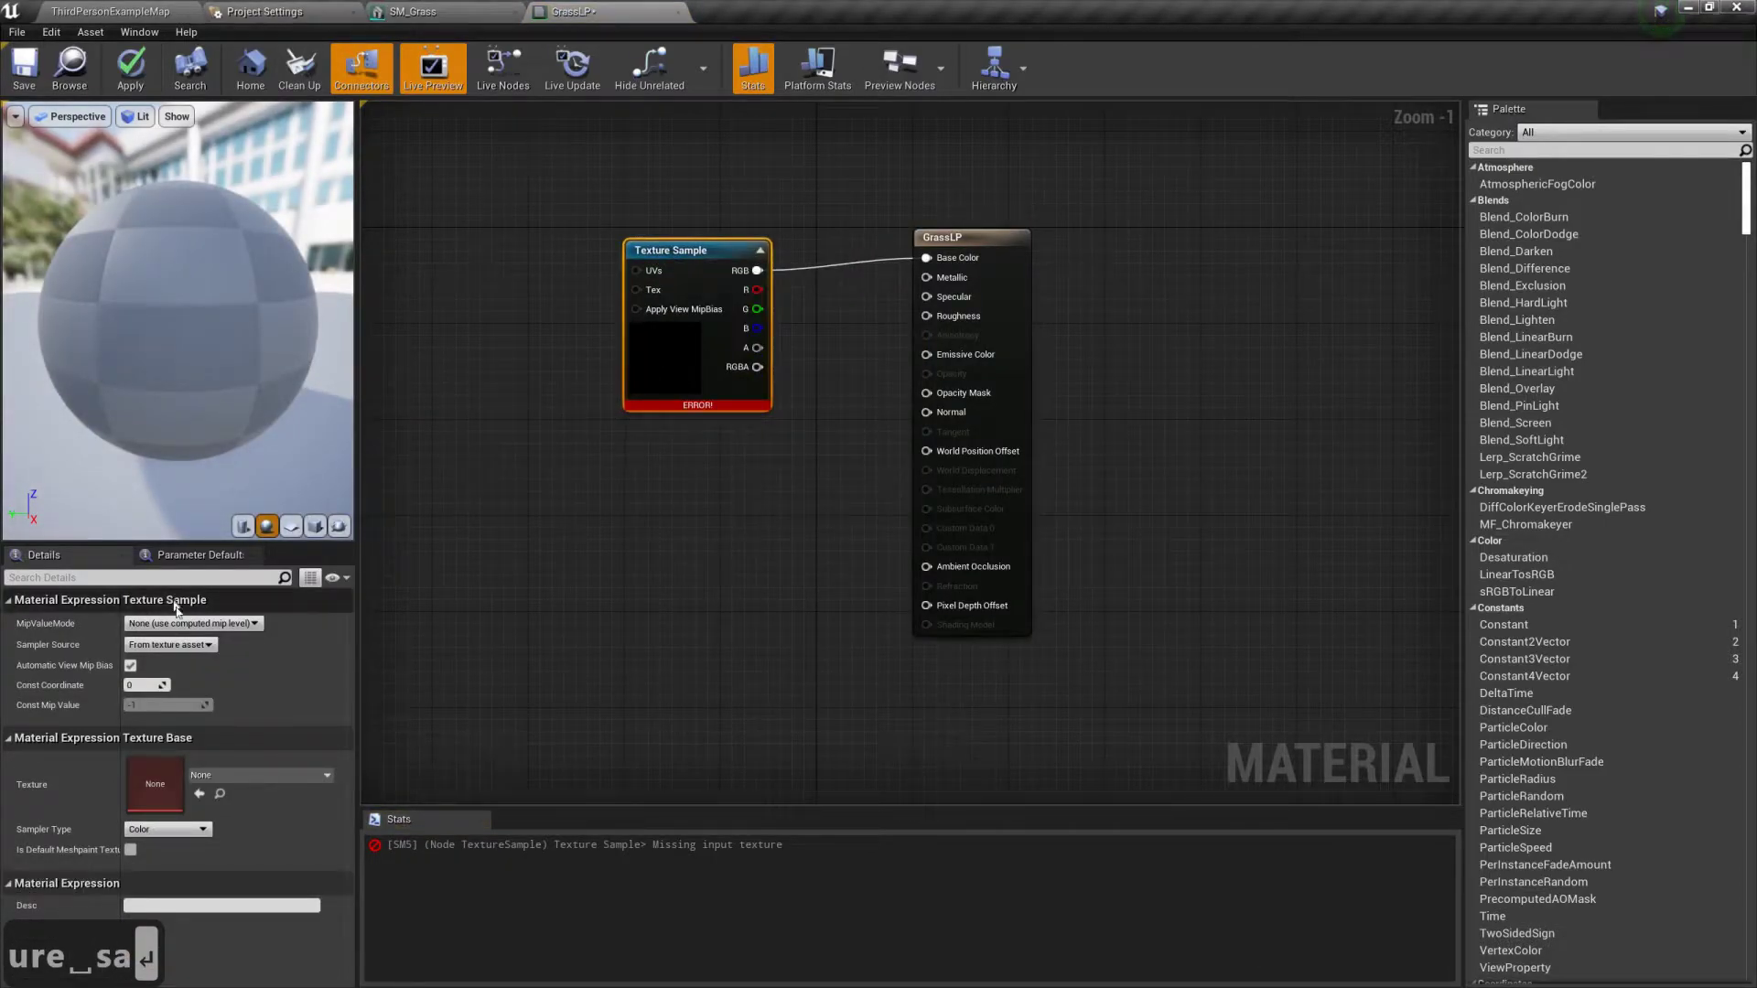
Step: Assign Grass2LP_DefaultMaterial_BaseColor to the Texture Sample and connect its alpha output to the GrassLP material's Opacity Mask
{"action": "left_click", "coordinate": [261, 775]}
{"action": "left_click", "coordinate": [314, 515]}
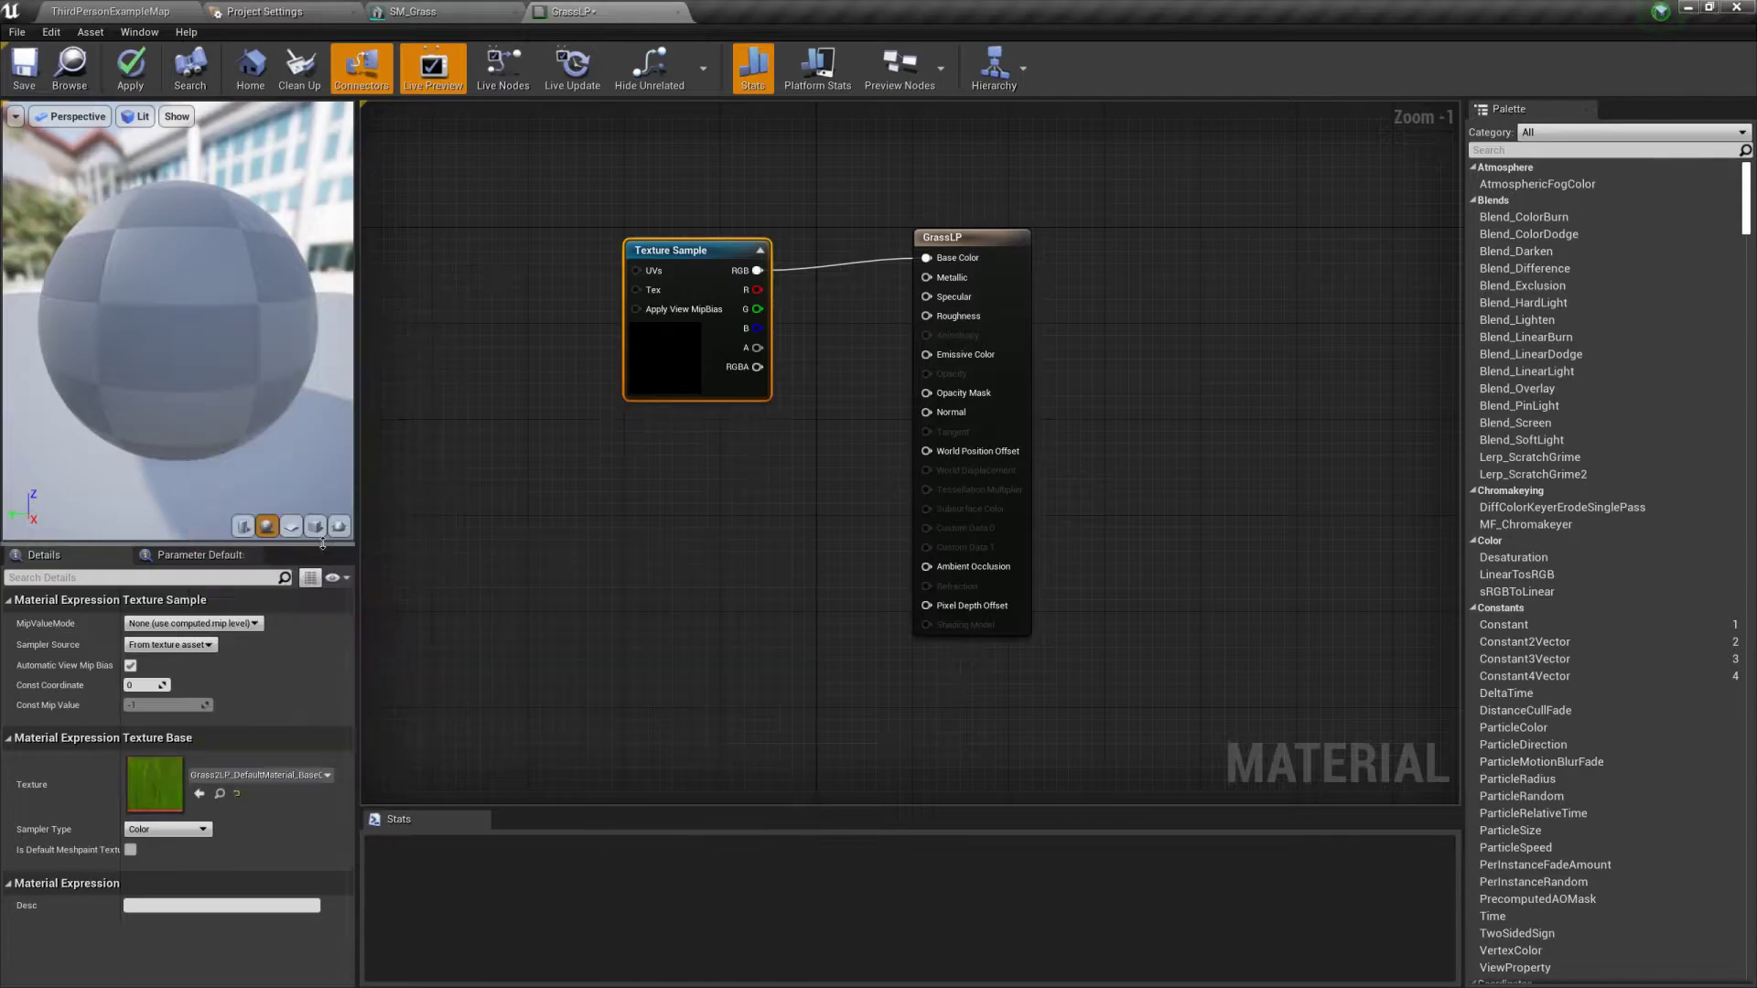
{"action": "left_click_drag", "start_coordinate": [693, 248], "coordinate": [647, 239]}
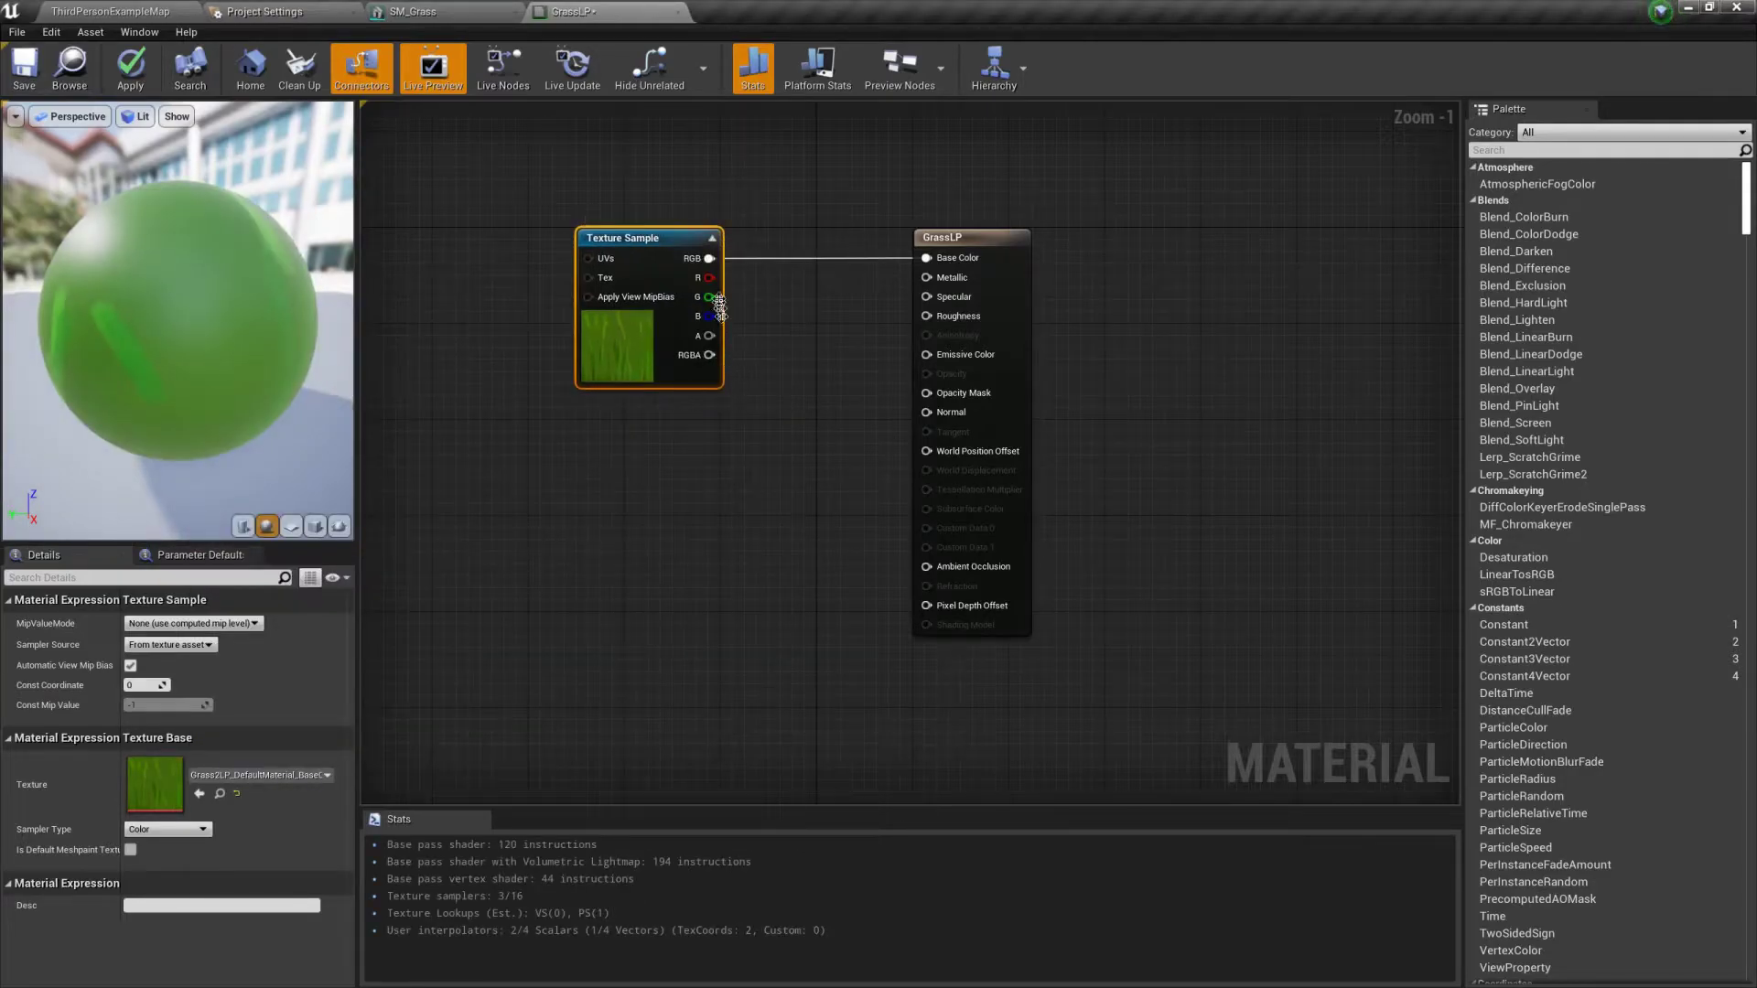
{"action": "left_click_drag", "start_coordinate": [711, 335], "coordinate": [840, 348]}
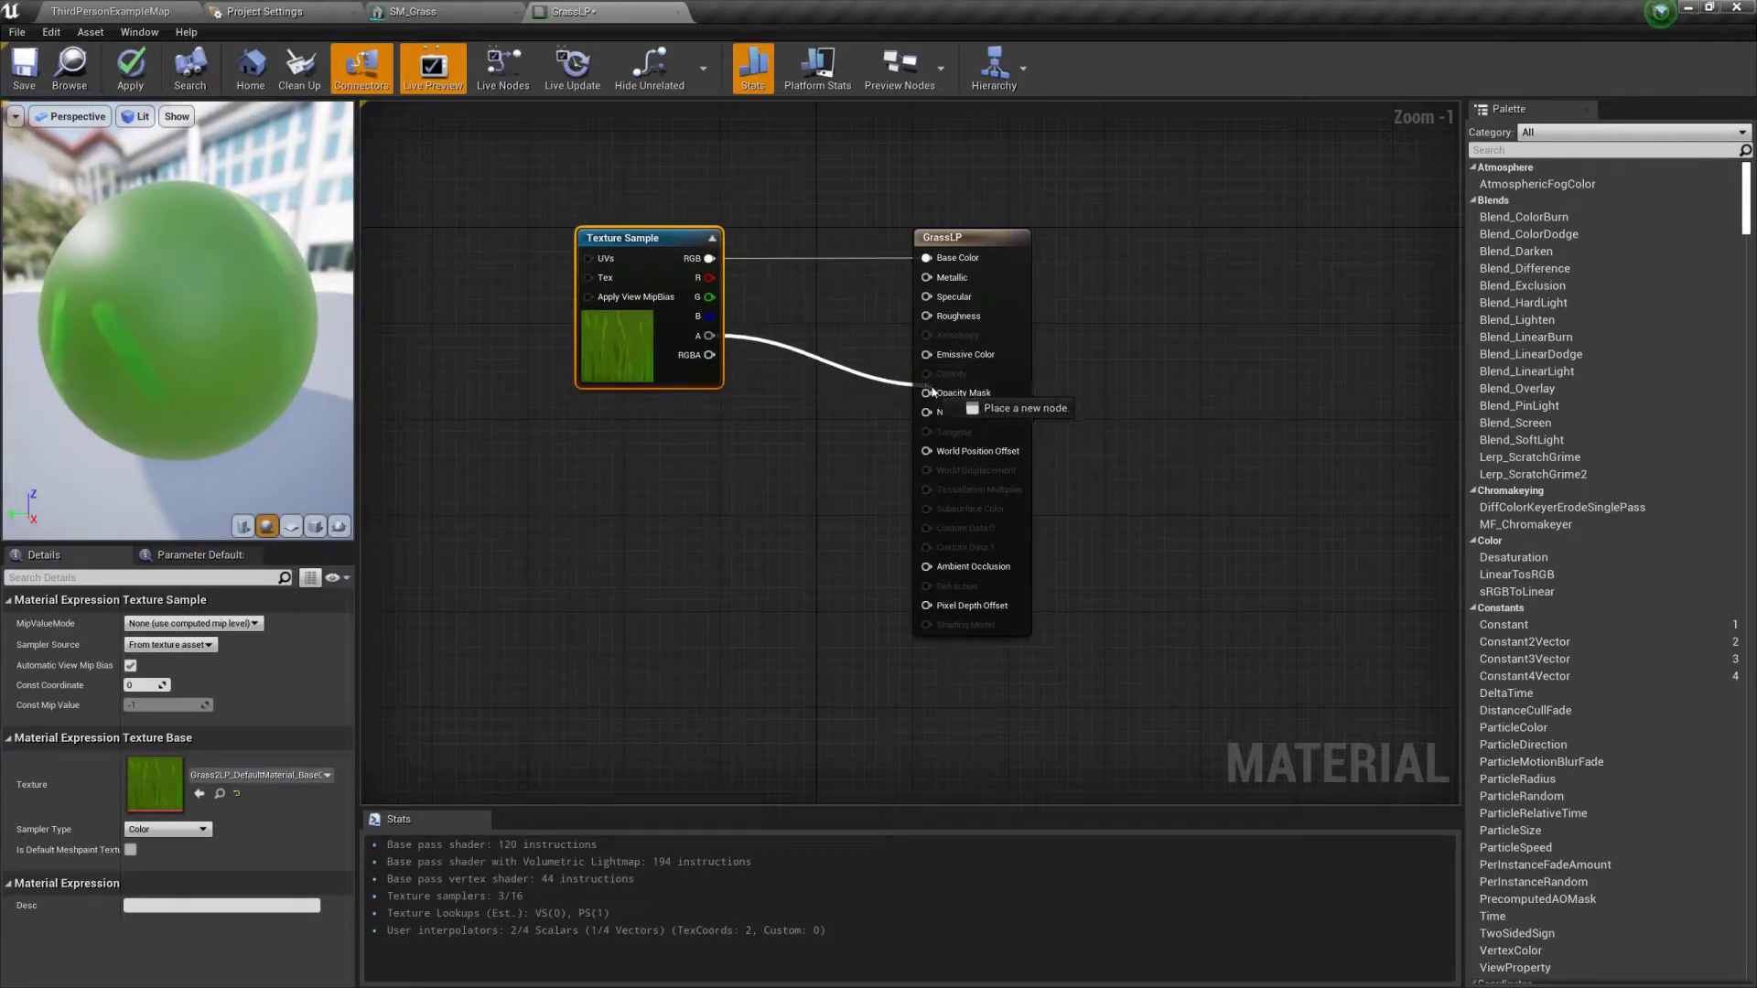
{"action": "left_click_drag", "start_coordinate": [931, 392], "coordinate": [927, 393]}
Step: Preview the masked material on a plane and examine the grass blades from the front
{"action": "left_click_drag", "start_coordinate": [317, 471], "coordinate": [439, 394]}
{"action": "left_click_drag", "start_coordinate": [183, 472], "coordinate": [244, 484]}
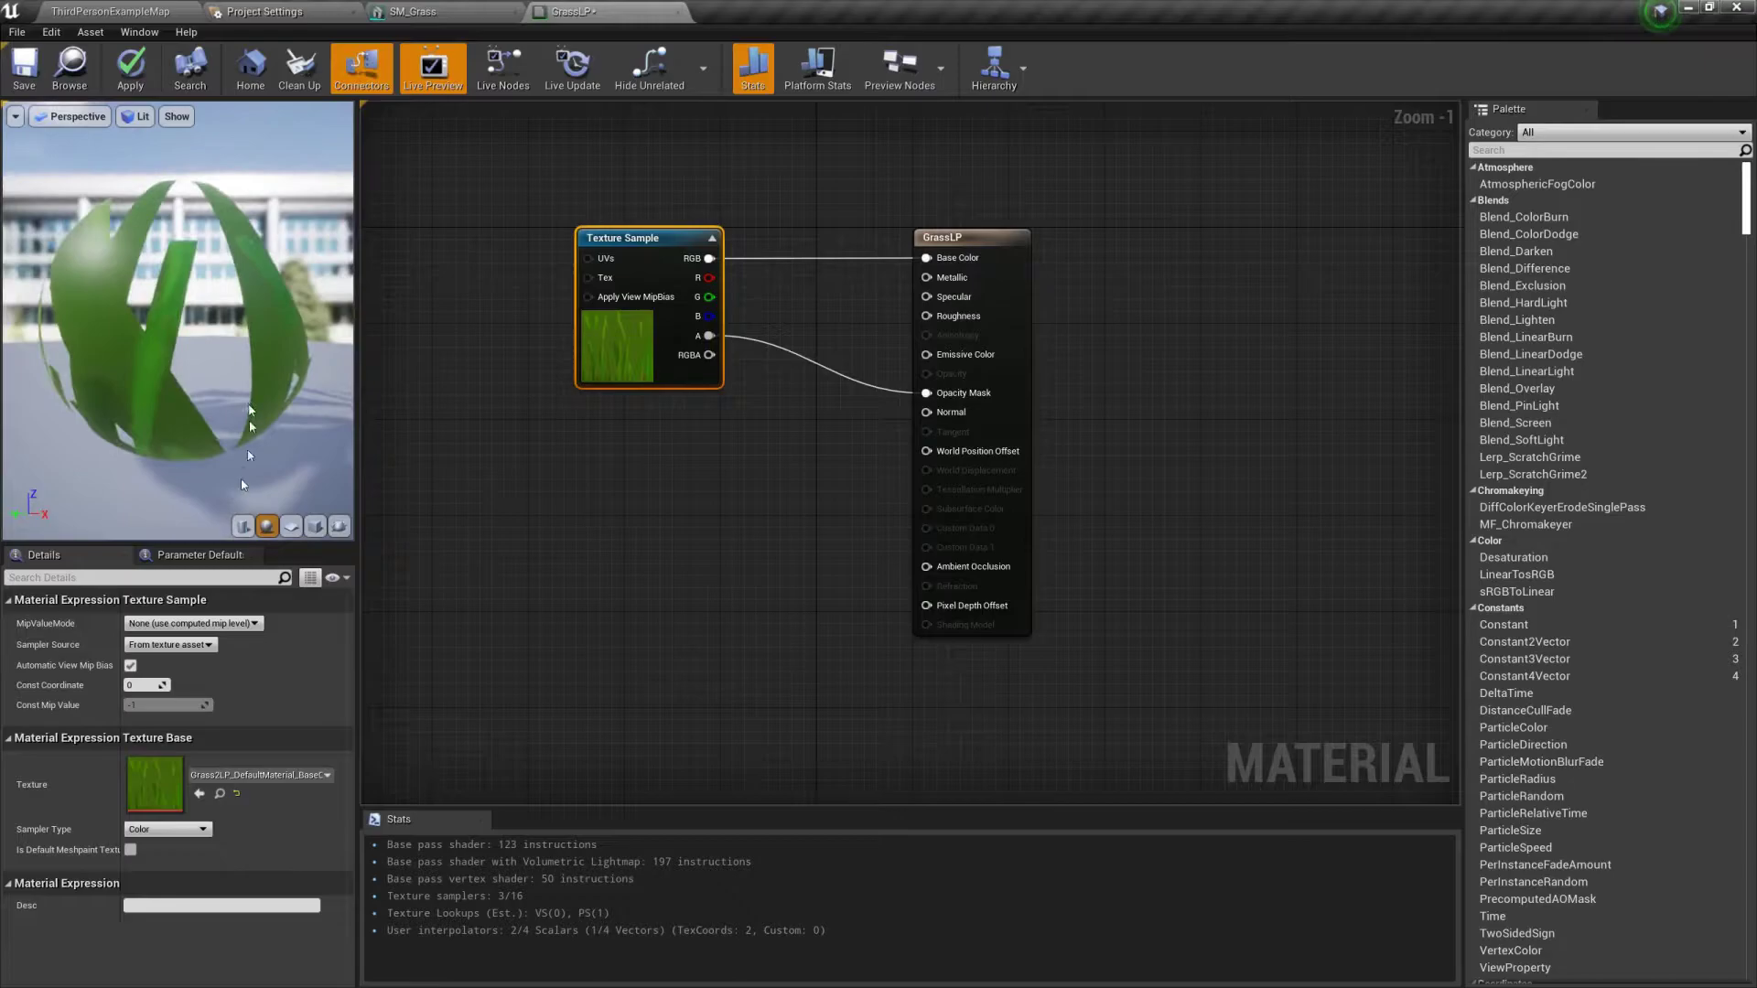
{"action": "left_click", "coordinate": [291, 528]}
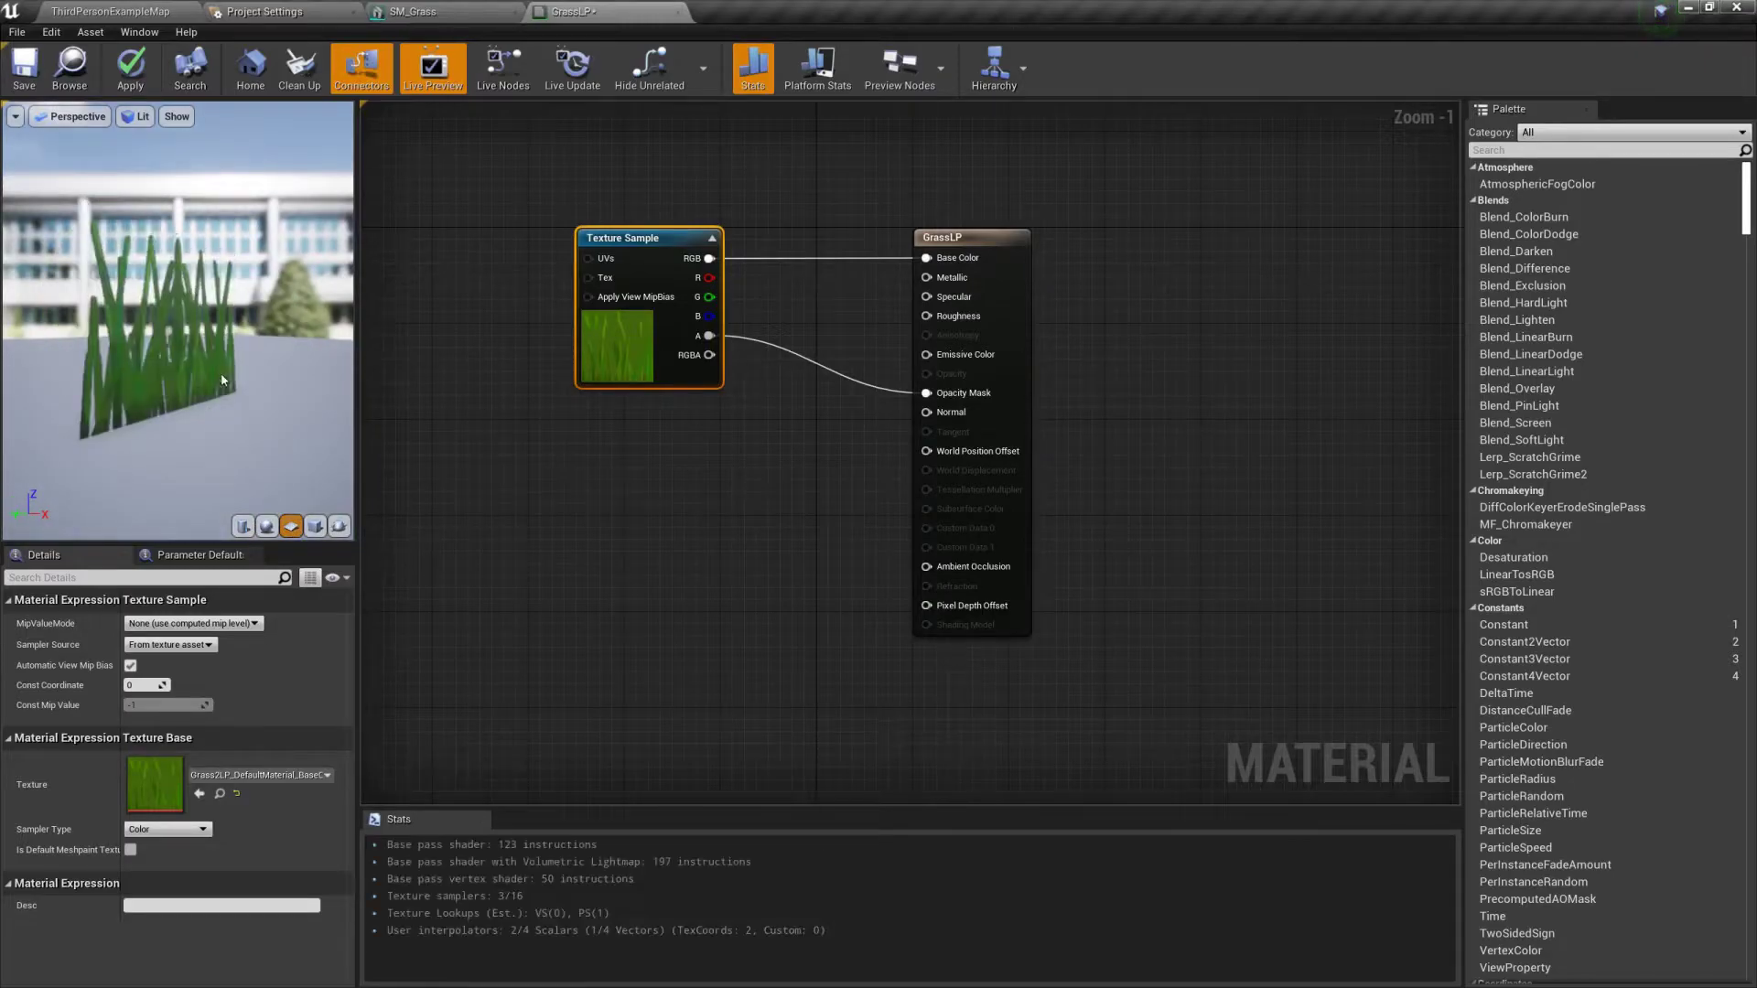
{"action": "left_click_drag", "start_coordinate": [246, 359], "coordinate": [114, 362]}
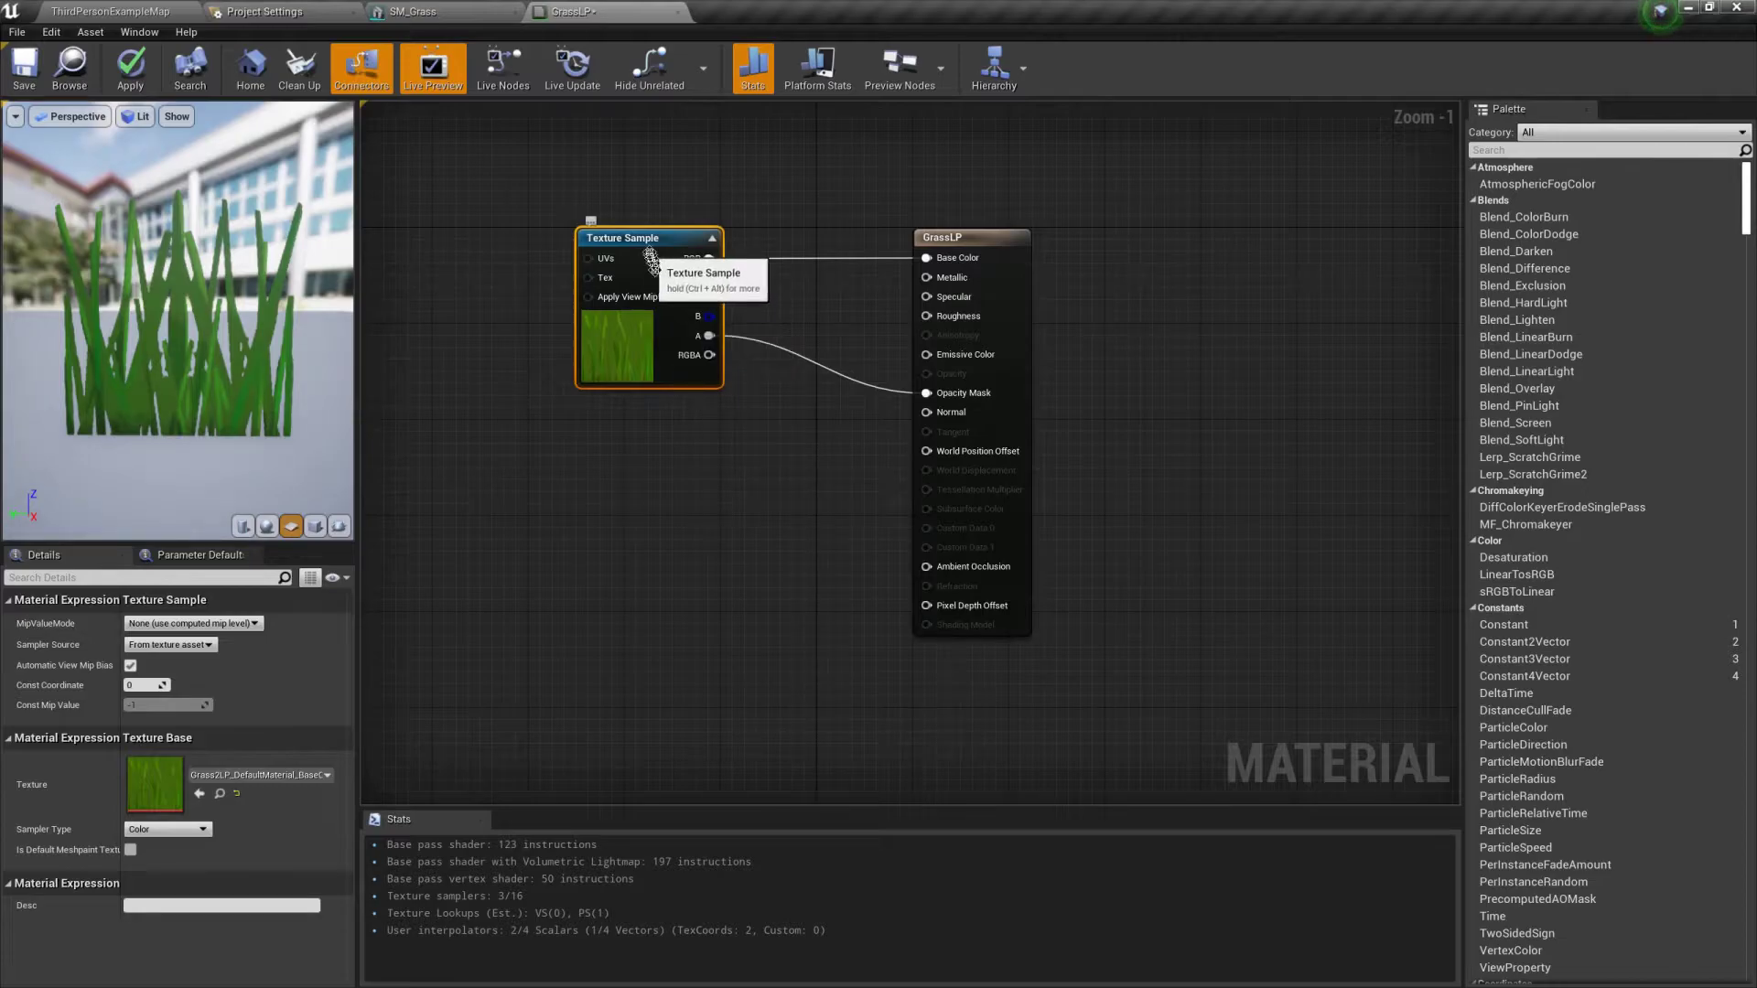
Step: Duplicate the Texture Sample below the original, assign Grass2LP_DefaultMaterial_Normal to the copy and connect its RGB output to Normal
{"action": "left_click_drag", "start_coordinate": [651, 261], "coordinate": [639, 237]}
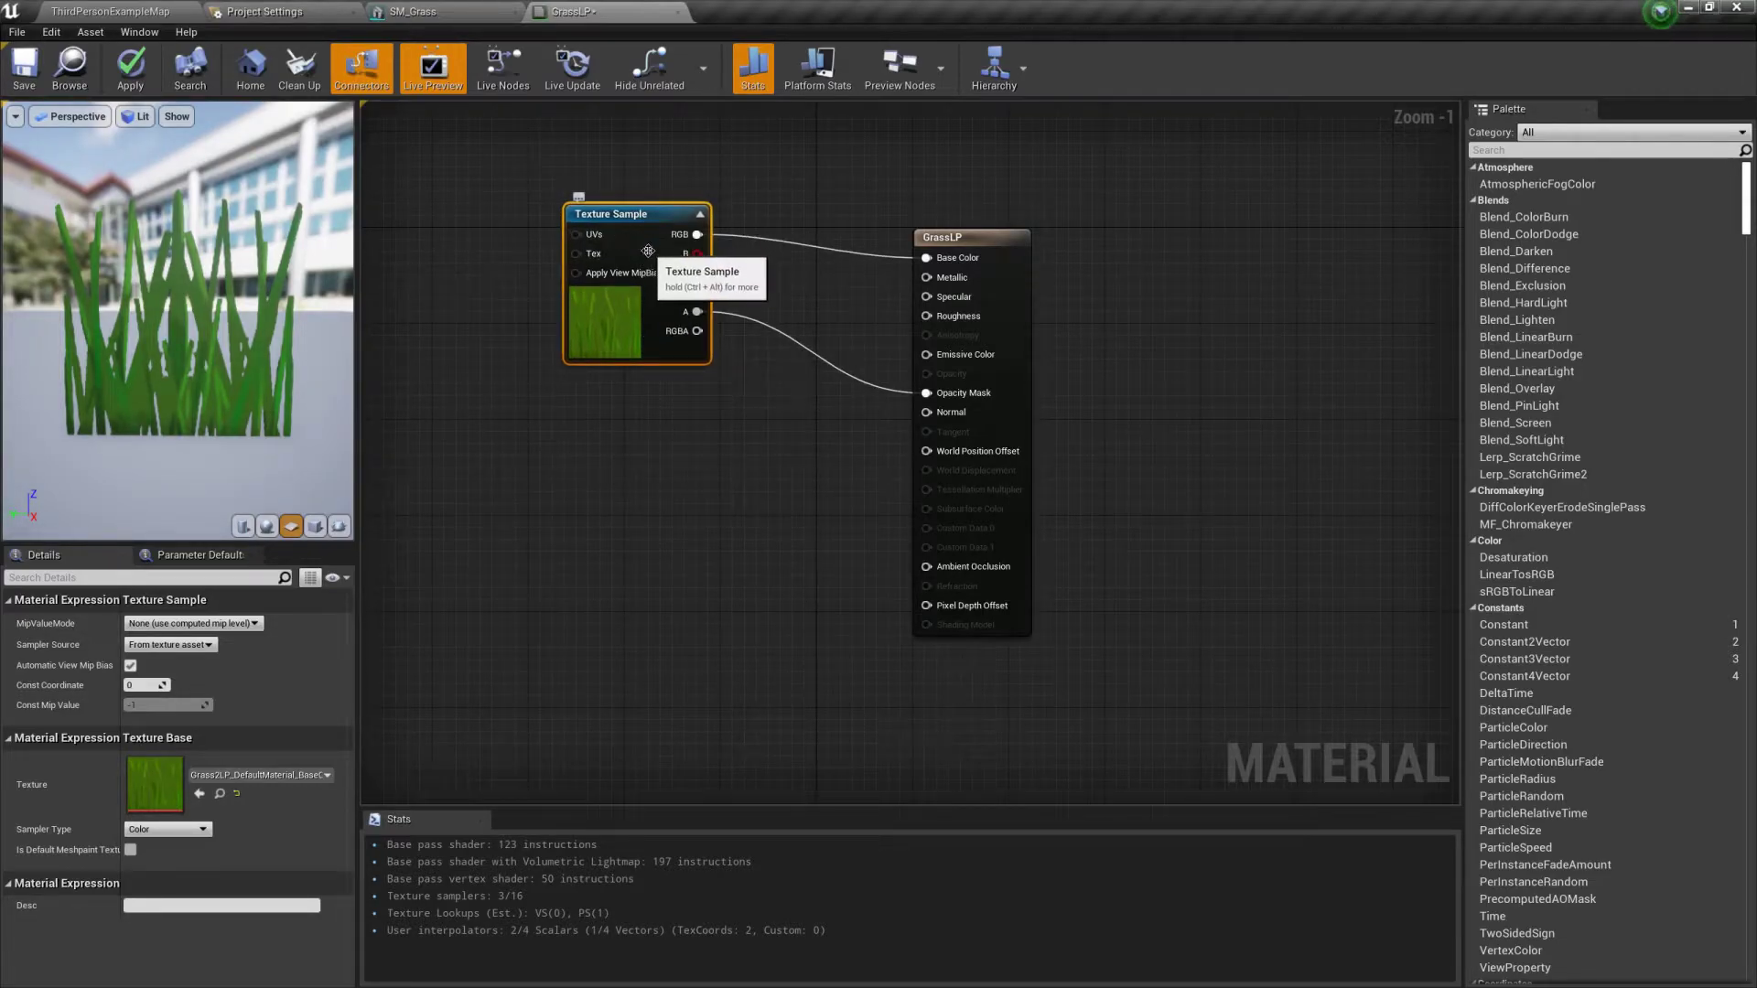
{"action": "key", "text": "ctrl+c"}
{"action": "key", "text": "ctrl+v"}
{"action": "left_click_drag", "start_coordinate": [719, 465], "coordinate": [635, 418]}
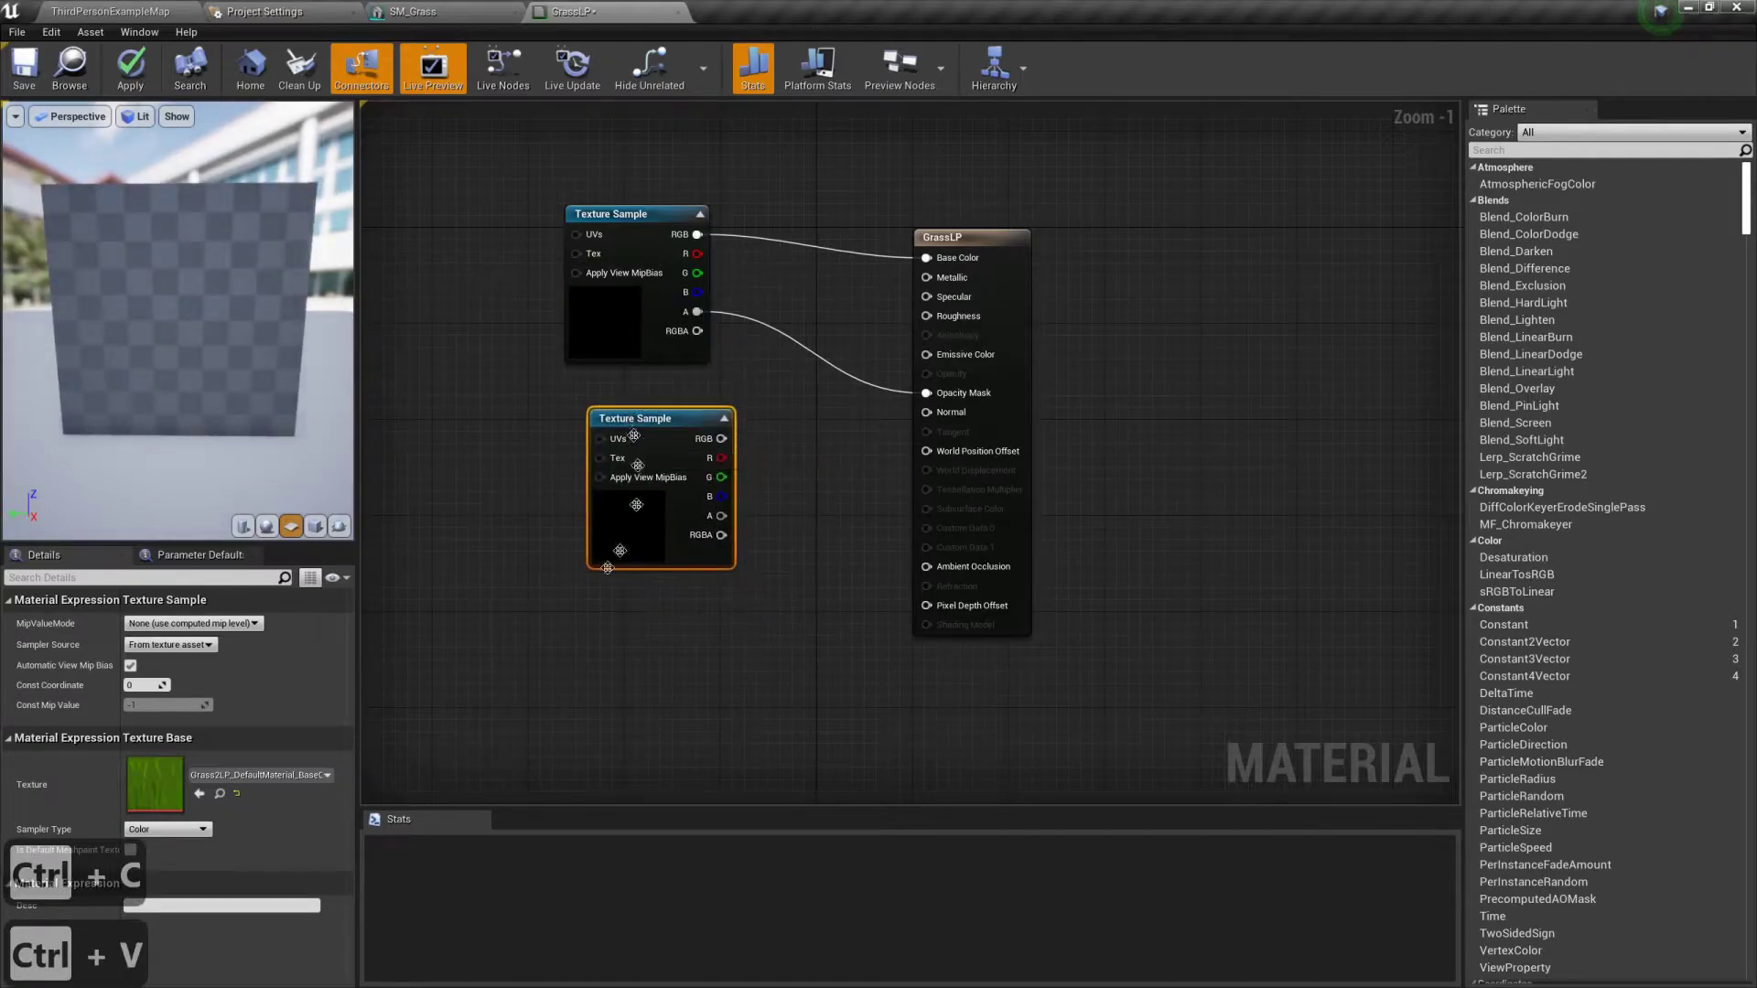
{"action": "left_click", "coordinate": [265, 775]}
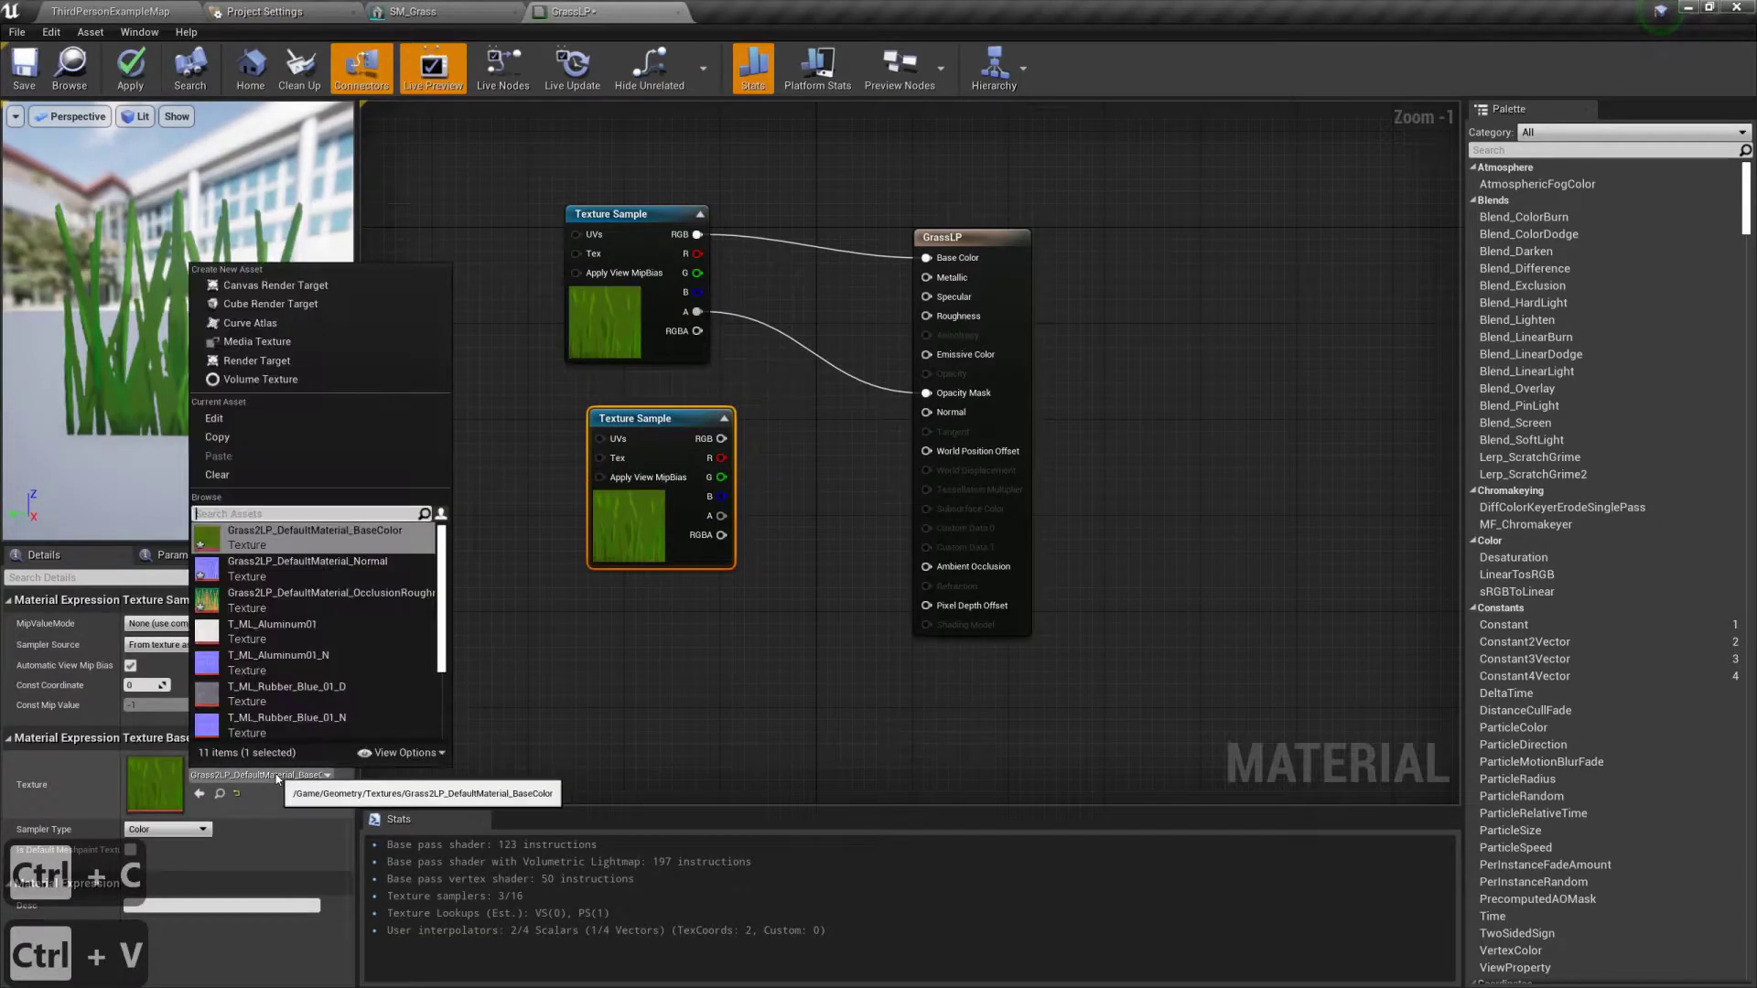
{"action": "left_click", "coordinate": [308, 568]}
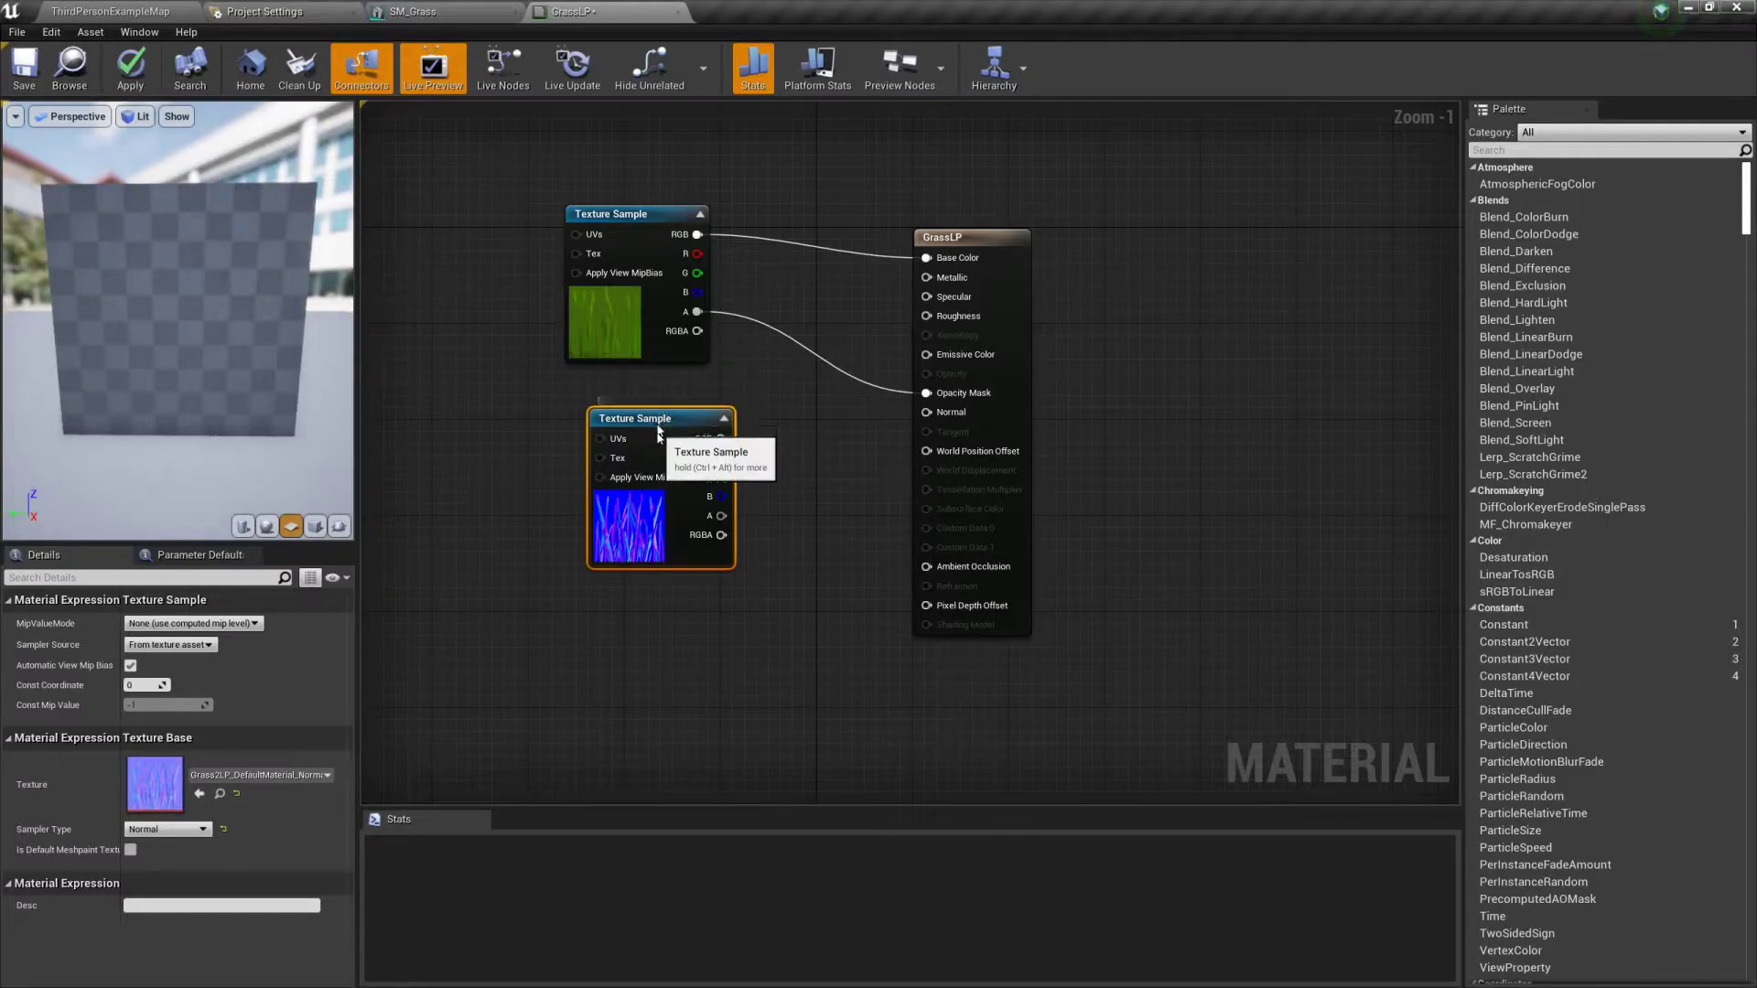
{"action": "left_click_drag", "start_coordinate": [667, 412], "coordinate": [630, 556]}
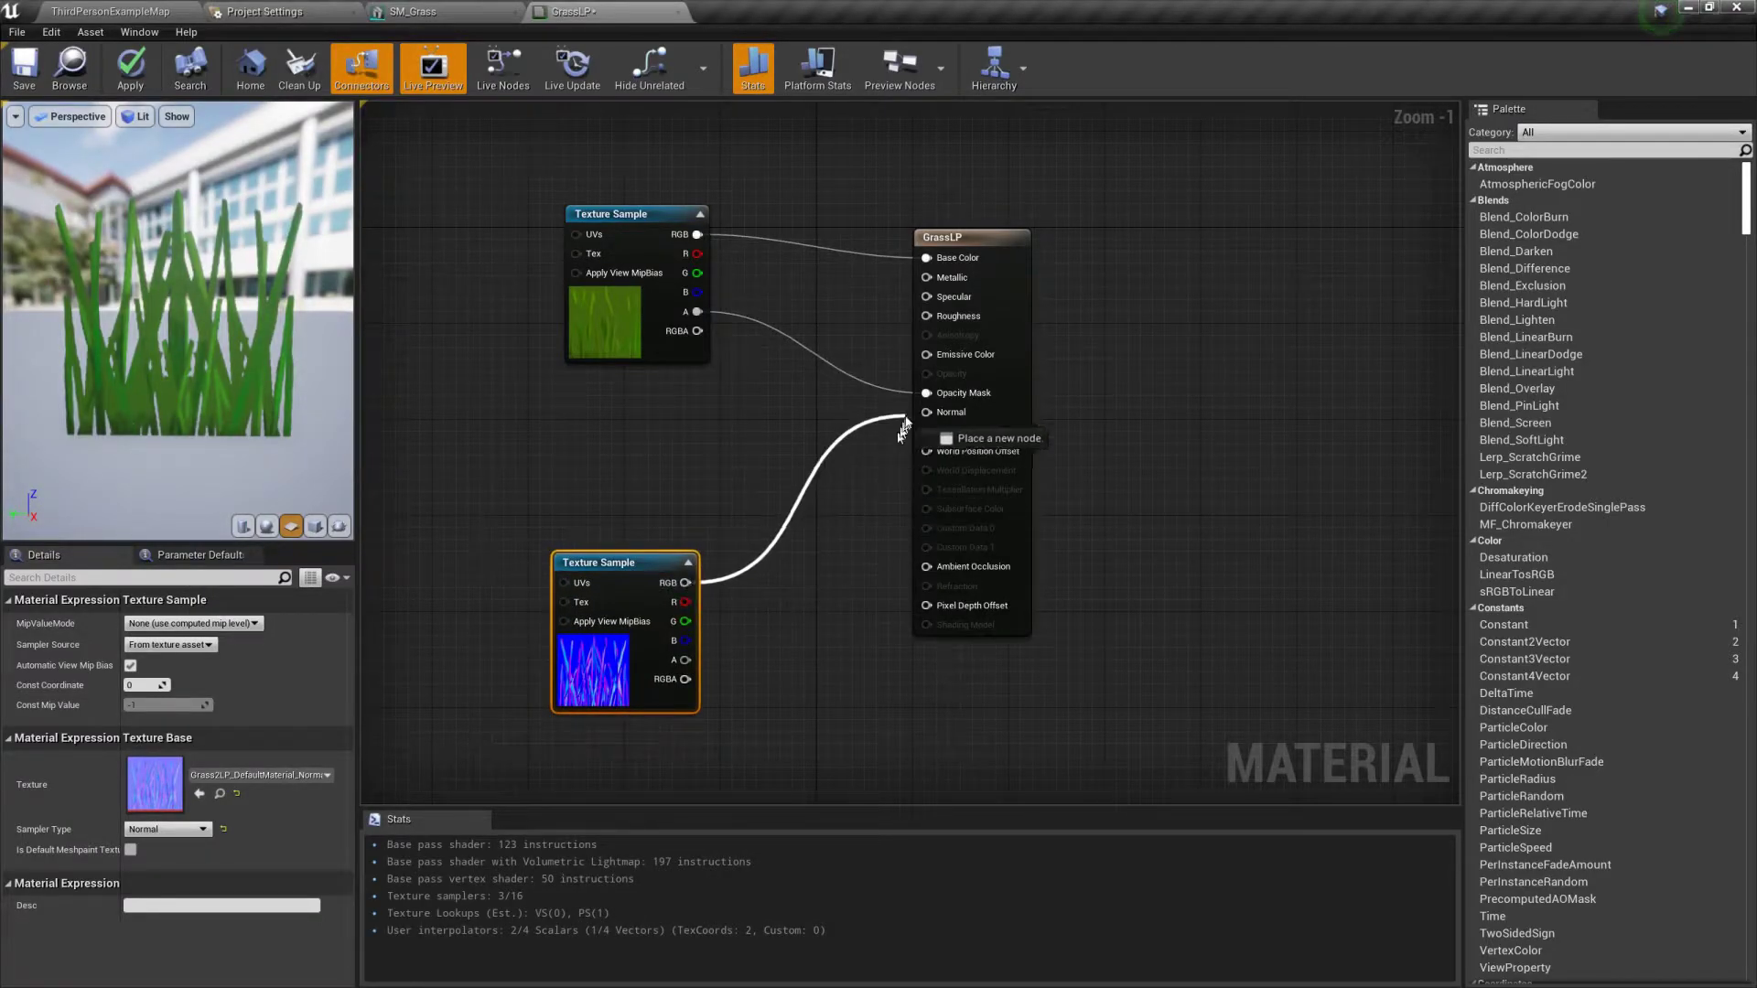
{"action": "left_click_drag", "start_coordinate": [926, 416], "coordinate": [927, 412]}
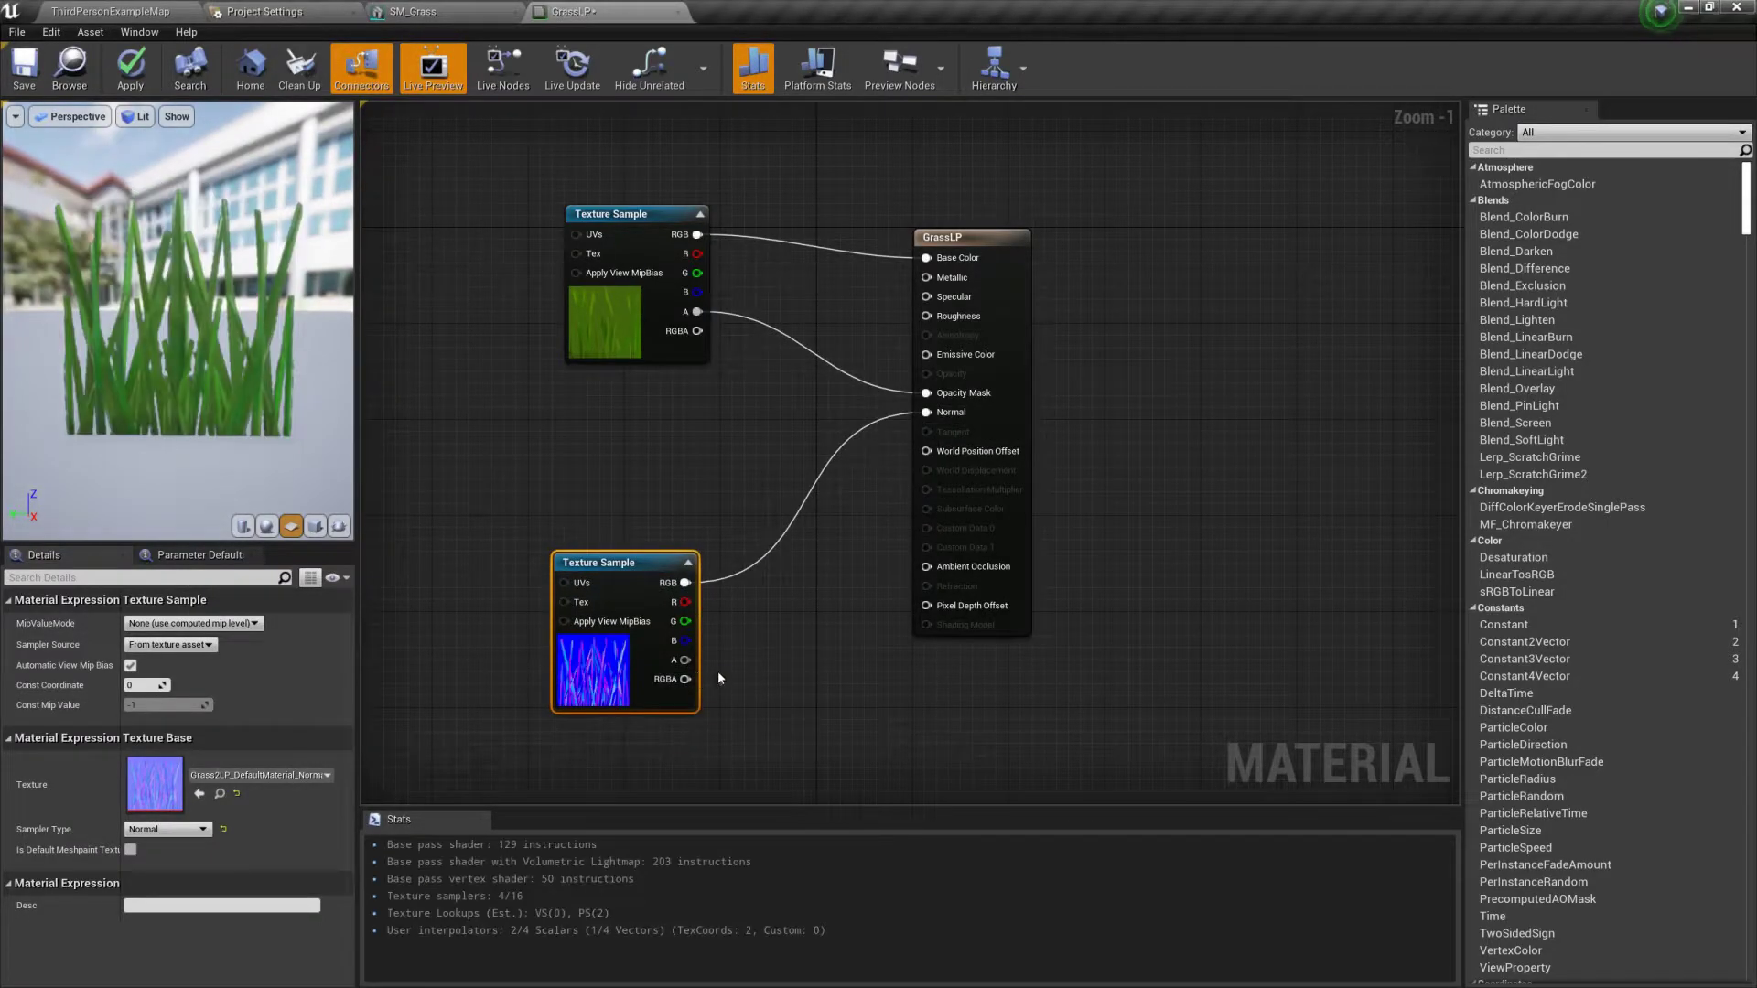
{"action": "left_click_drag", "start_coordinate": [161, 369], "coordinate": [205, 398]}
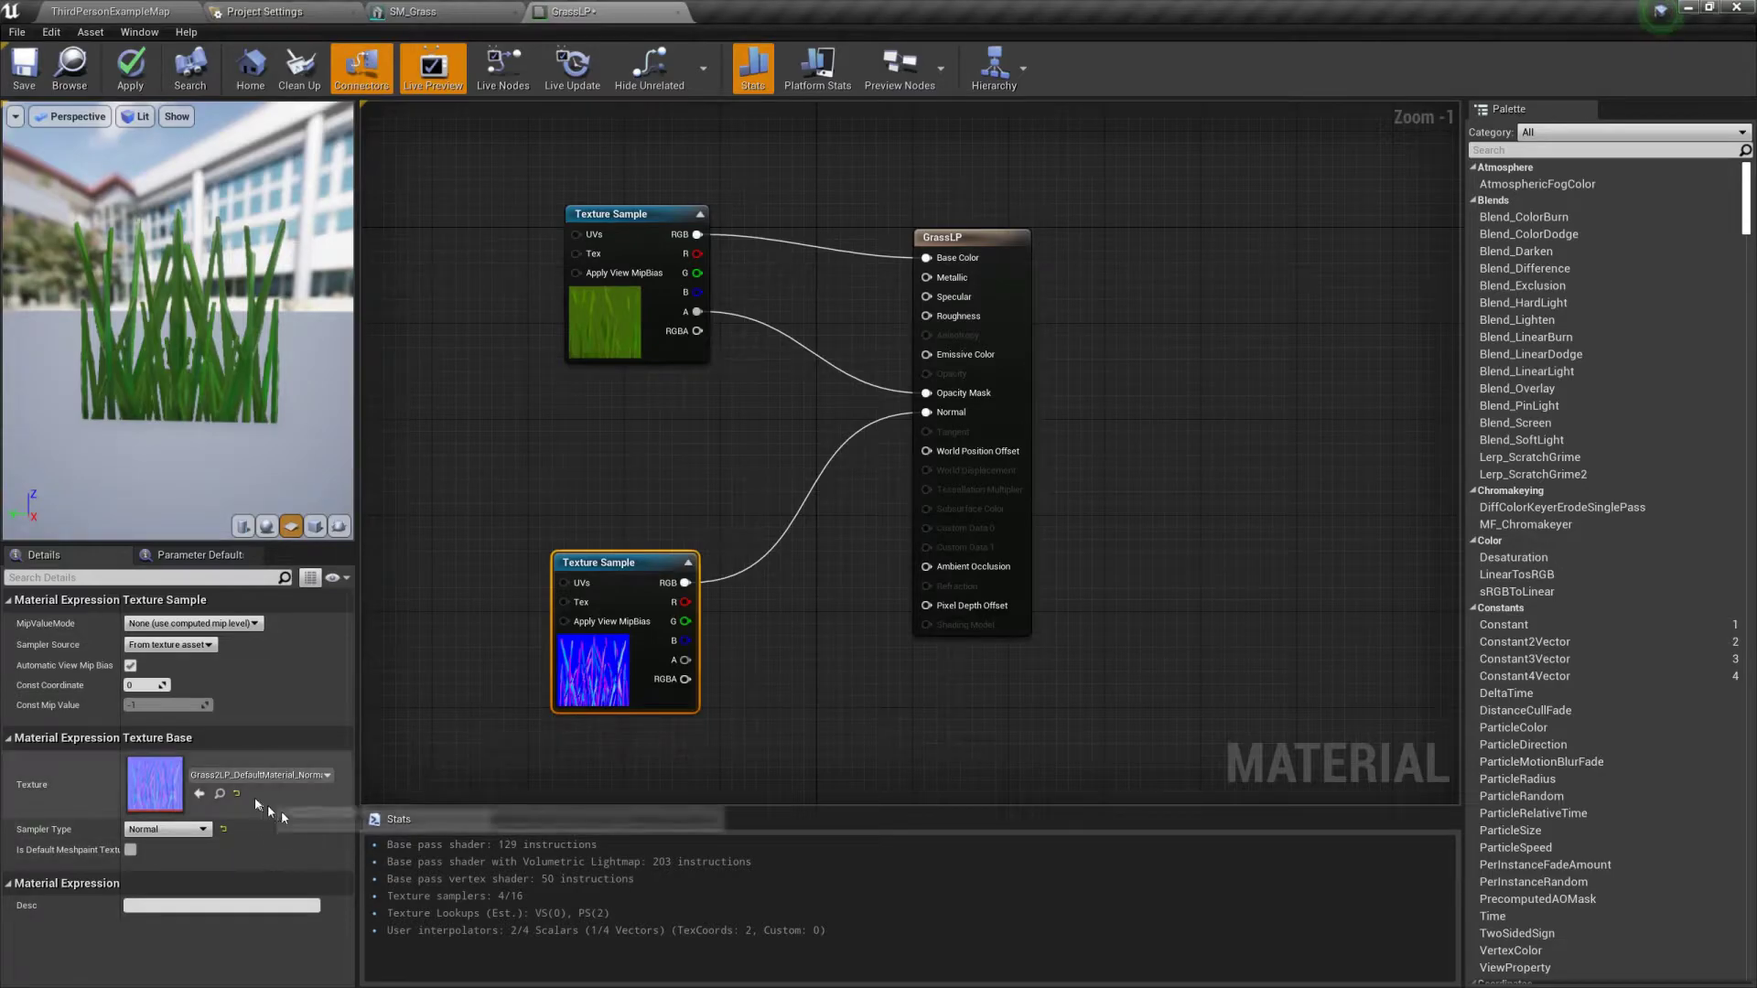
Step: Add a third Texture Sample with the Grass2LP_DefaultMaterial occlusion/roughness texture and connect its blue channel to Metallic
{"action": "left_click", "coordinate": [595, 490]}
{"action": "key", "text": "ctrl+v"}
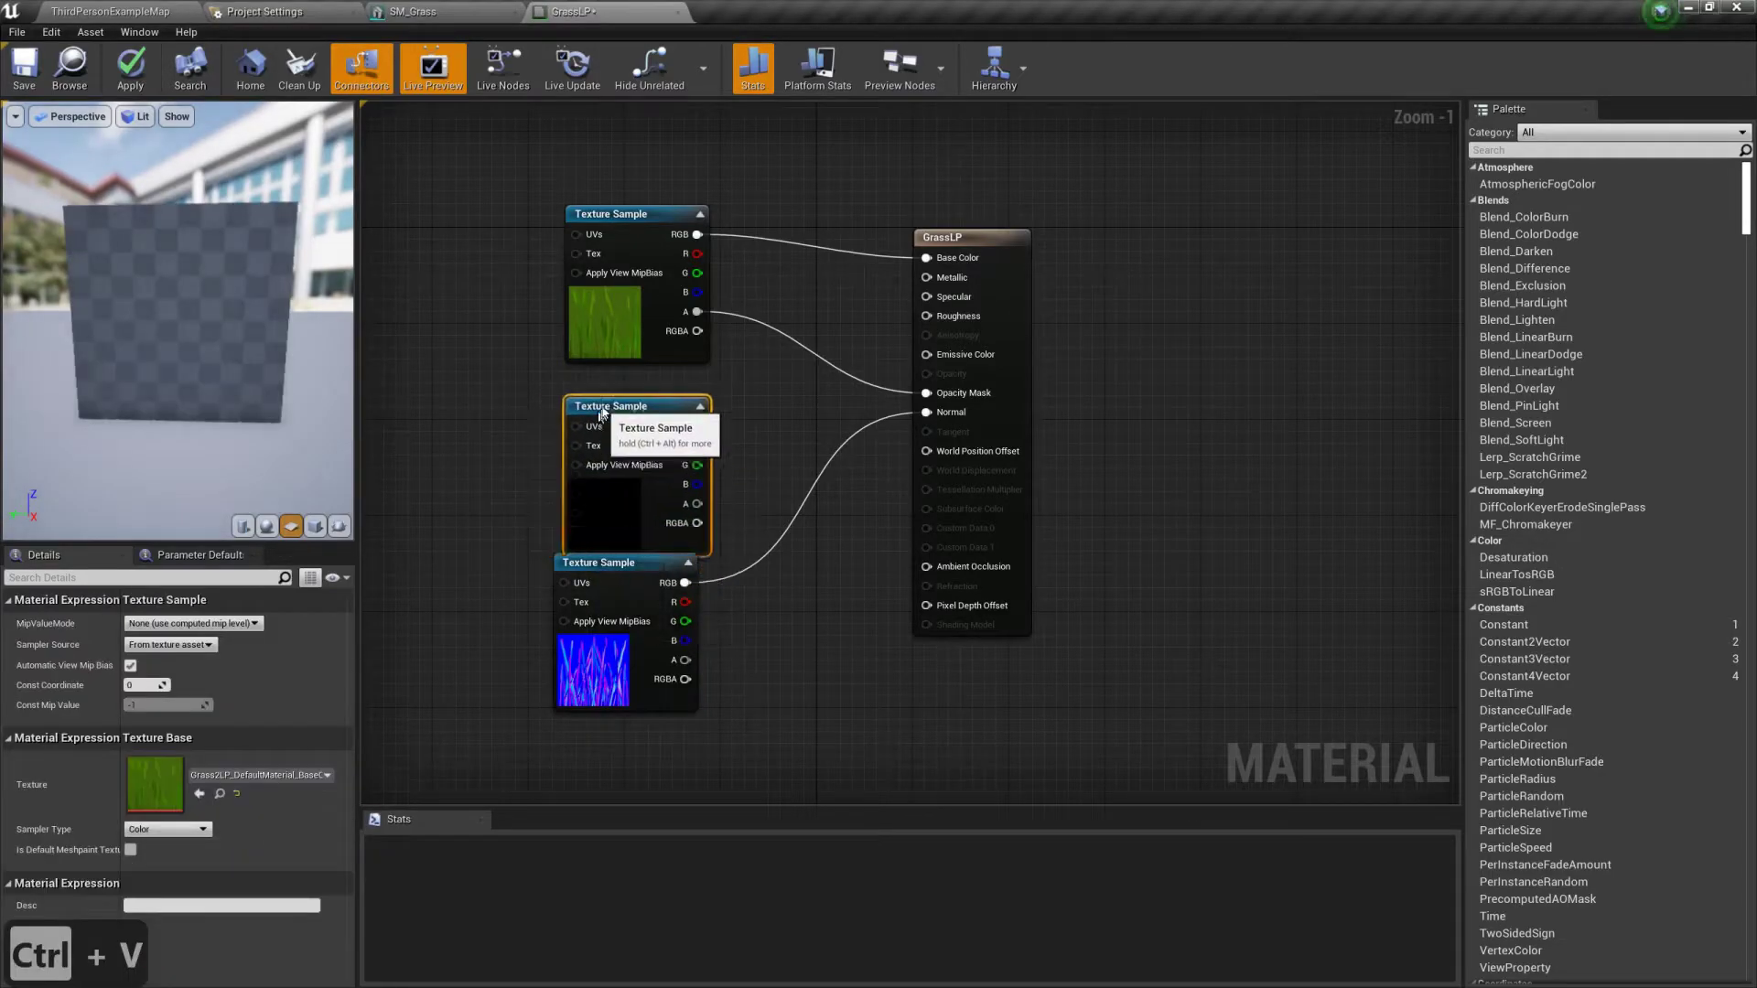
{"action": "left_click", "coordinate": [259, 775]}
{"action": "left_click", "coordinate": [332, 601]}
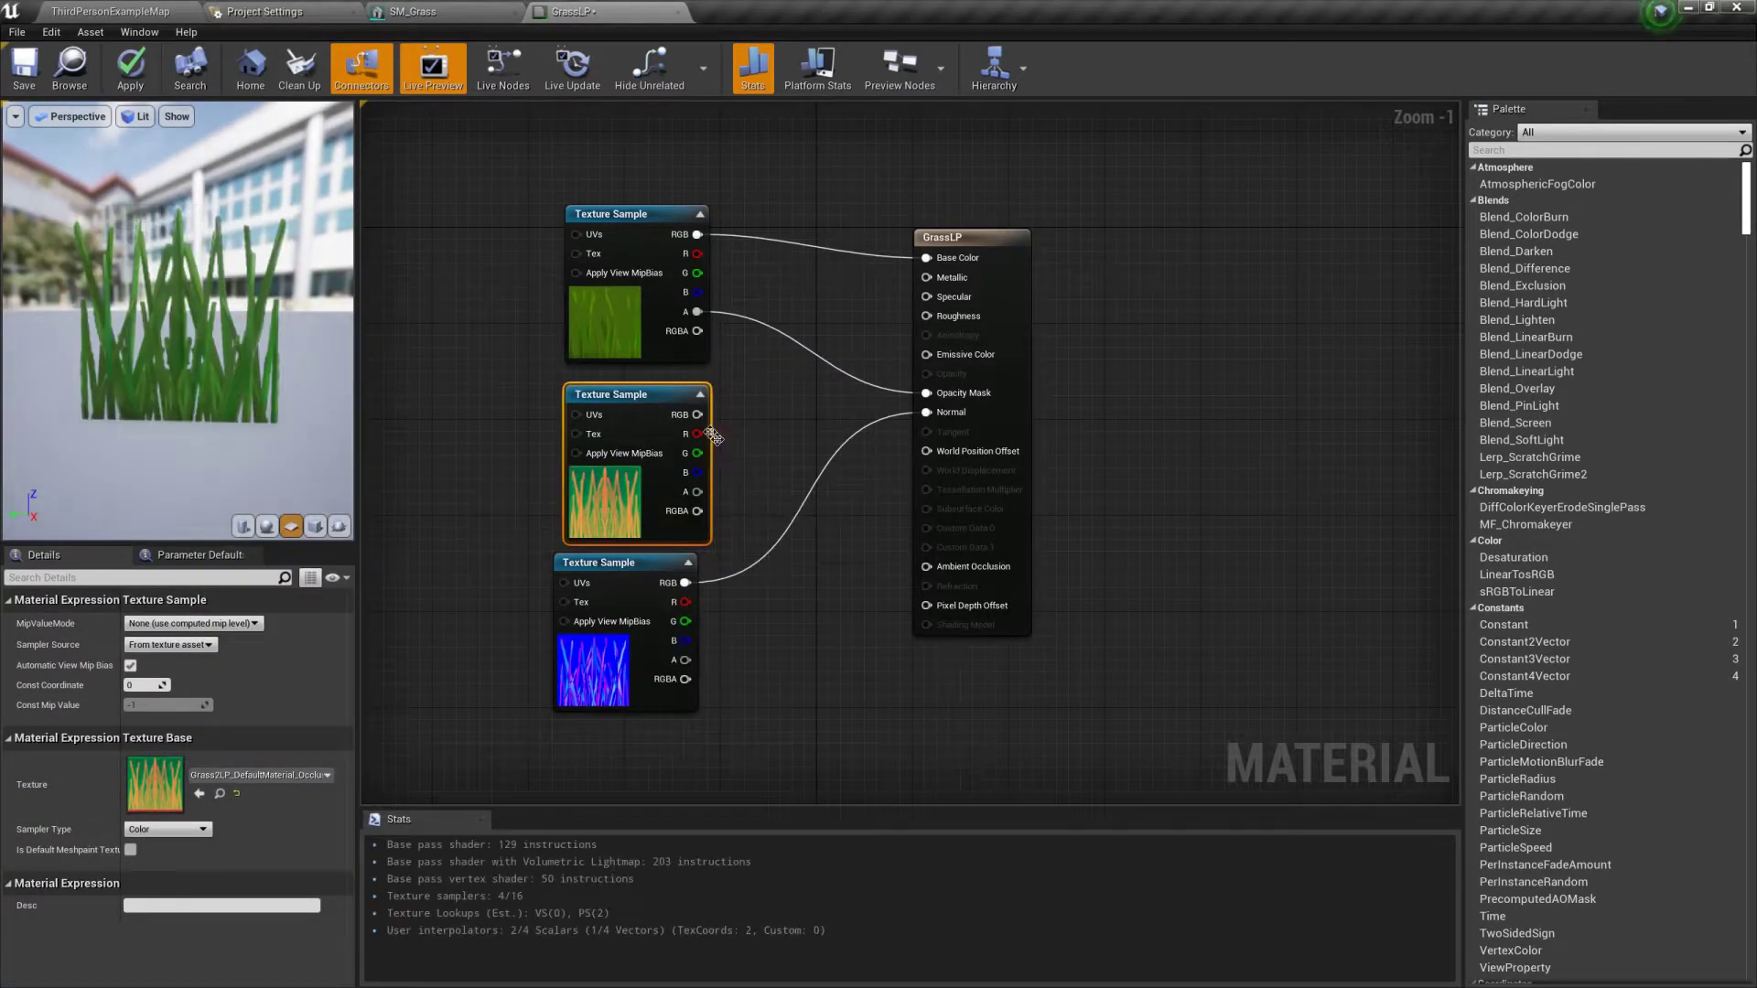
{"action": "left_click_drag", "start_coordinate": [697, 472], "coordinate": [701, 476]}
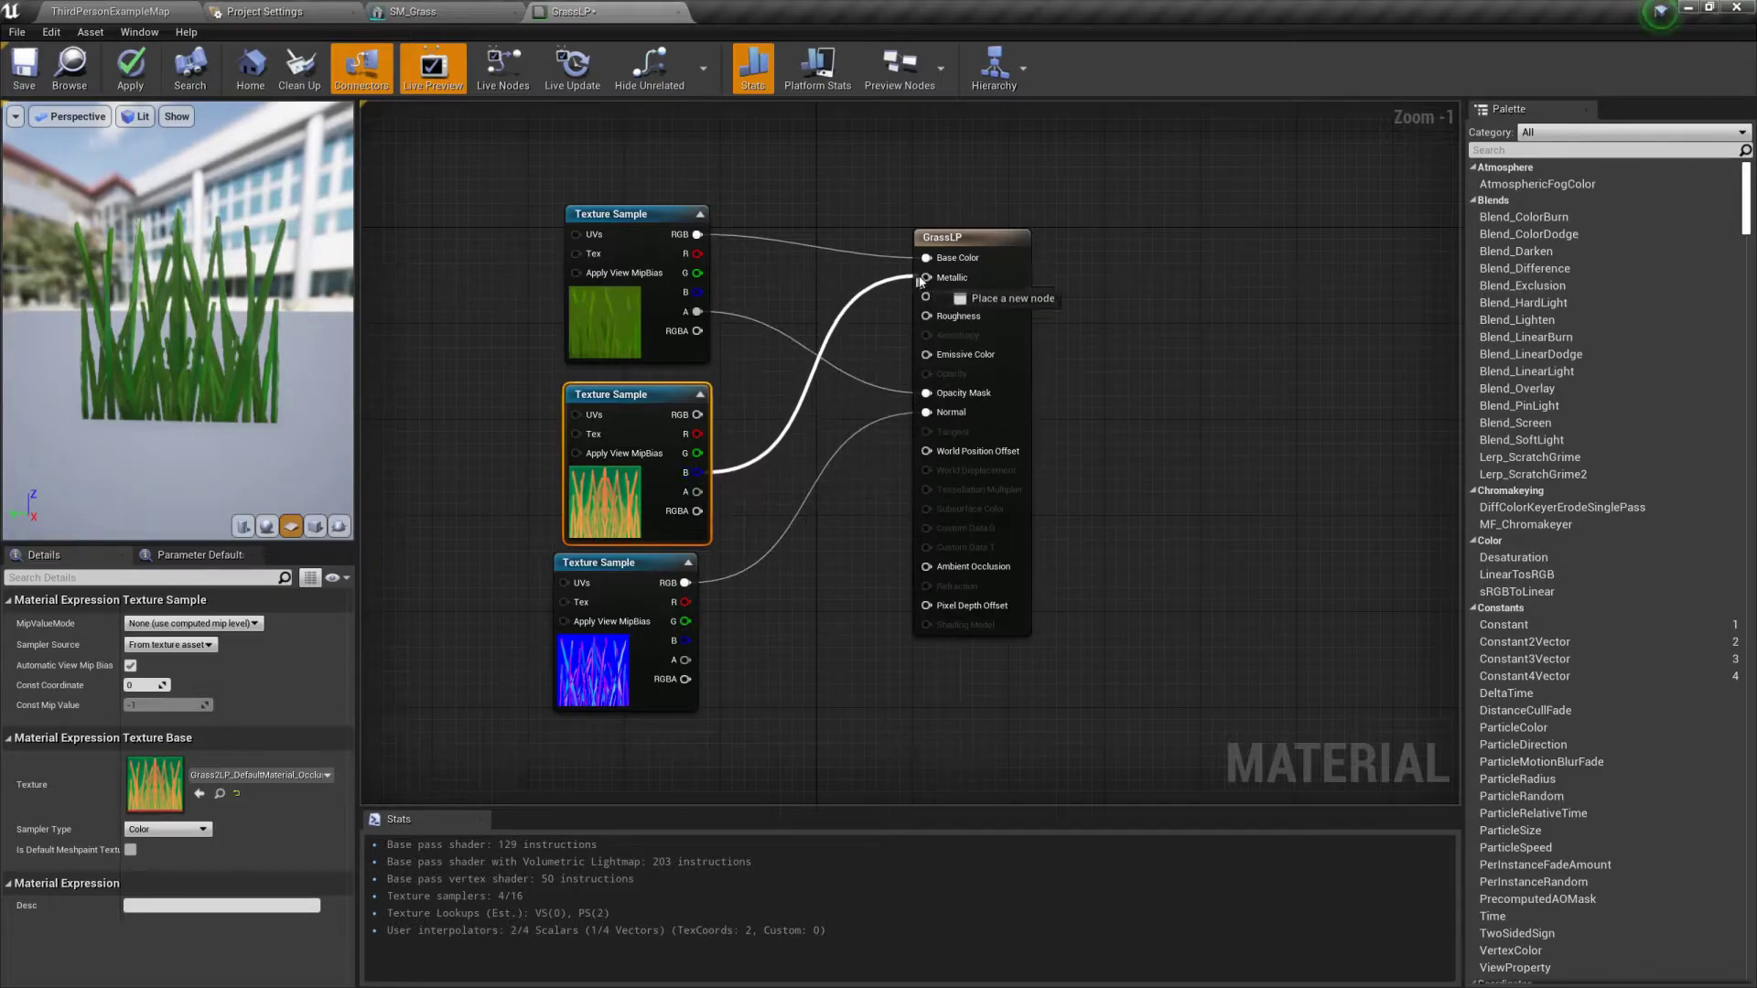
{"action": "left_click_drag", "start_coordinate": [920, 281], "coordinate": [926, 277]}
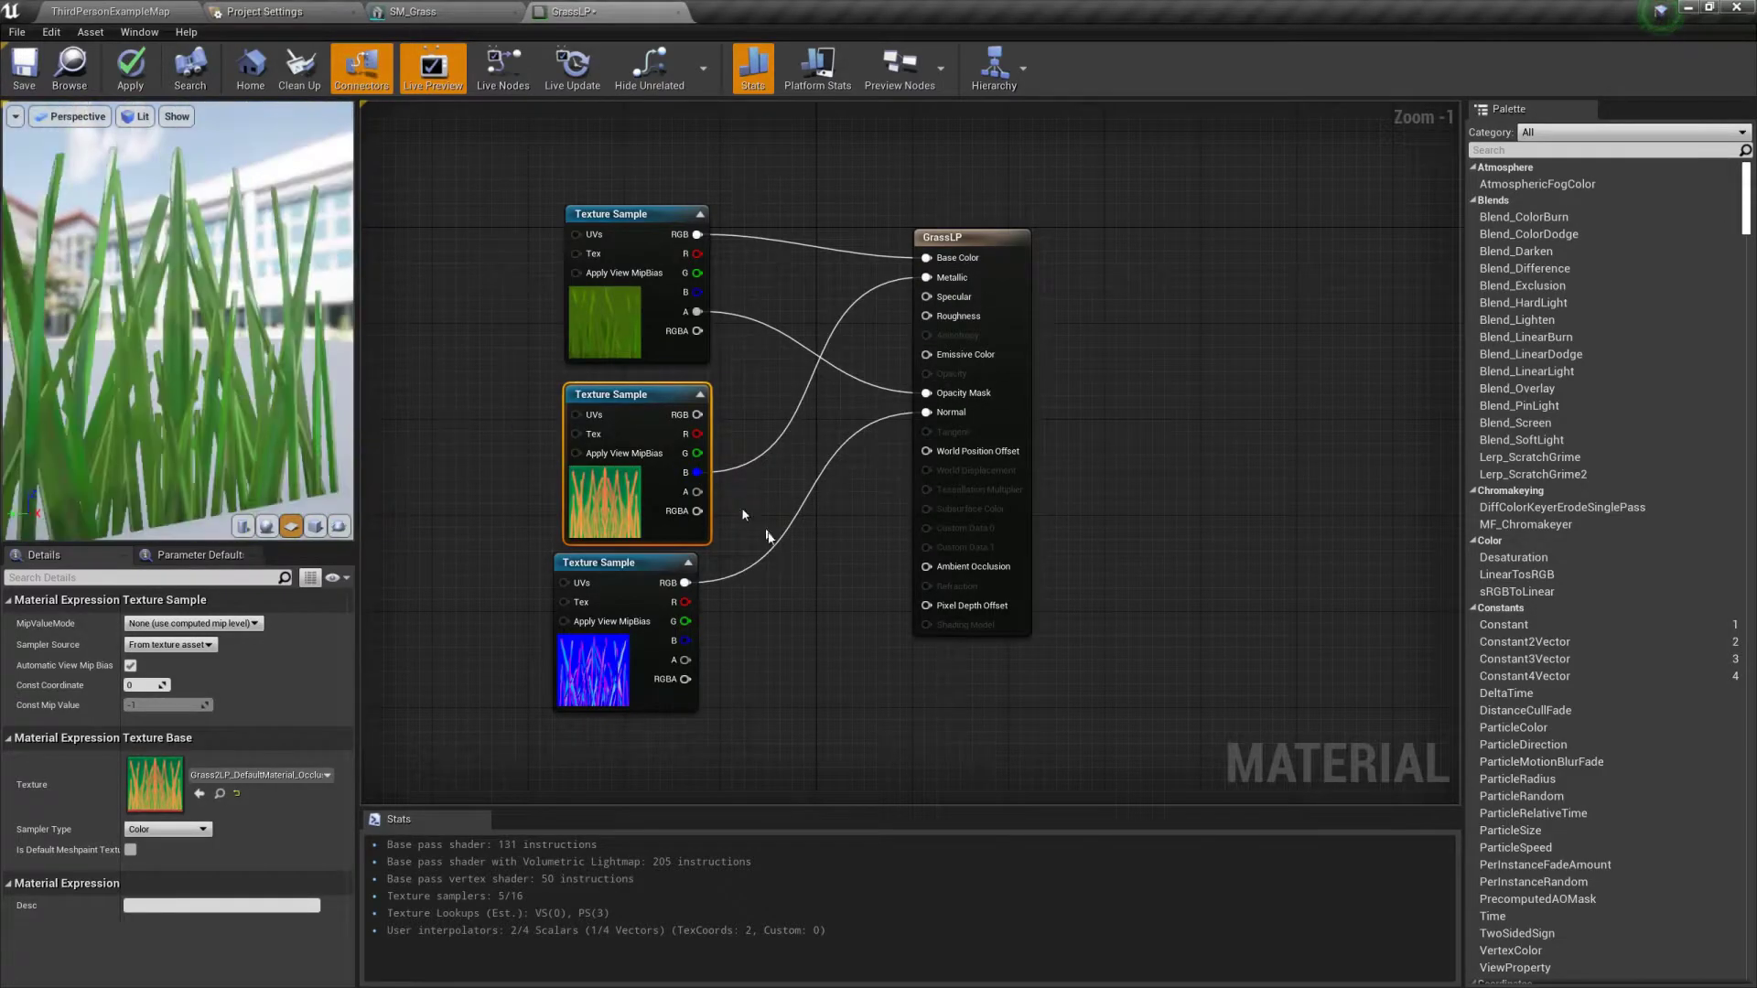
Step: Connect the occlusion/roughness texture's red channel to Roughness and its green channel to Ambient Occlusion
{"action": "left_click_drag", "start_coordinate": [698, 434], "coordinate": [766, 426]}
{"action": "left_click_drag", "start_coordinate": [904, 339], "coordinate": [926, 315]}
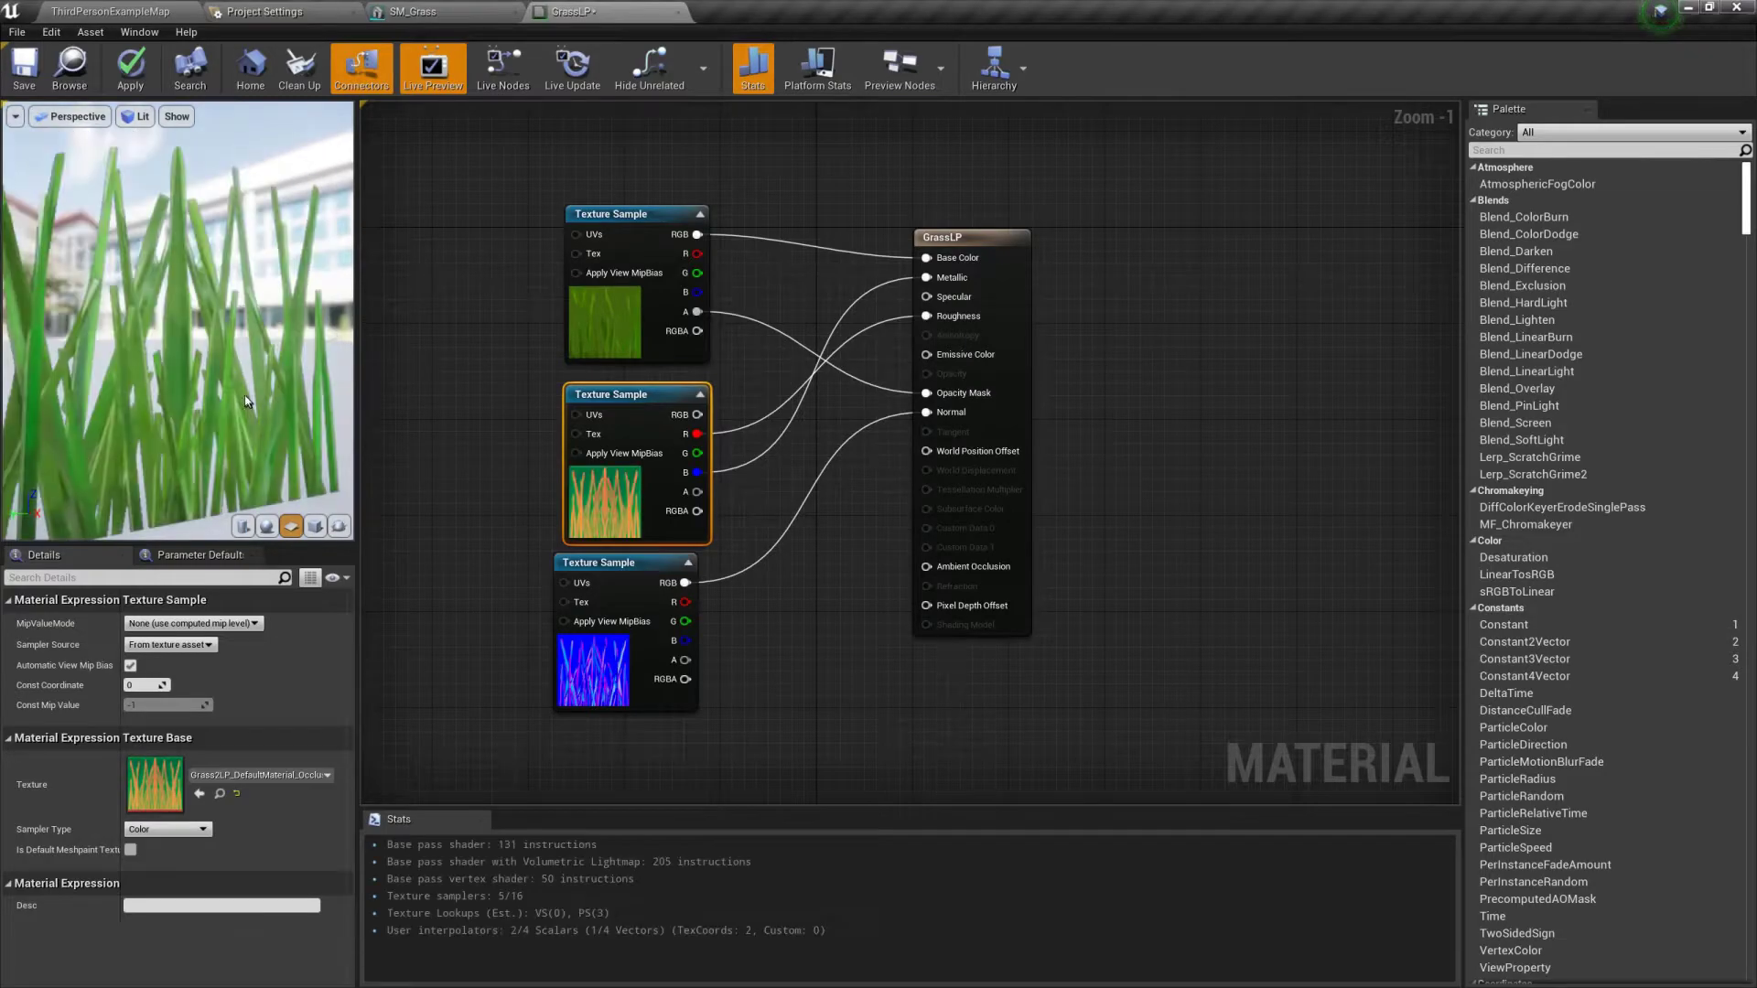
{"action": "mouse_move", "coordinate": [698, 453]}
{"action": "left_mouse_down"}
{"action": "mouse_move", "coordinate": [714, 485]}
{"action": "mouse_move", "coordinate": [732, 455]}
{"action": "left_mouse_up"}
{"action": "left_click_drag", "start_coordinate": [918, 574], "coordinate": [926, 566]}
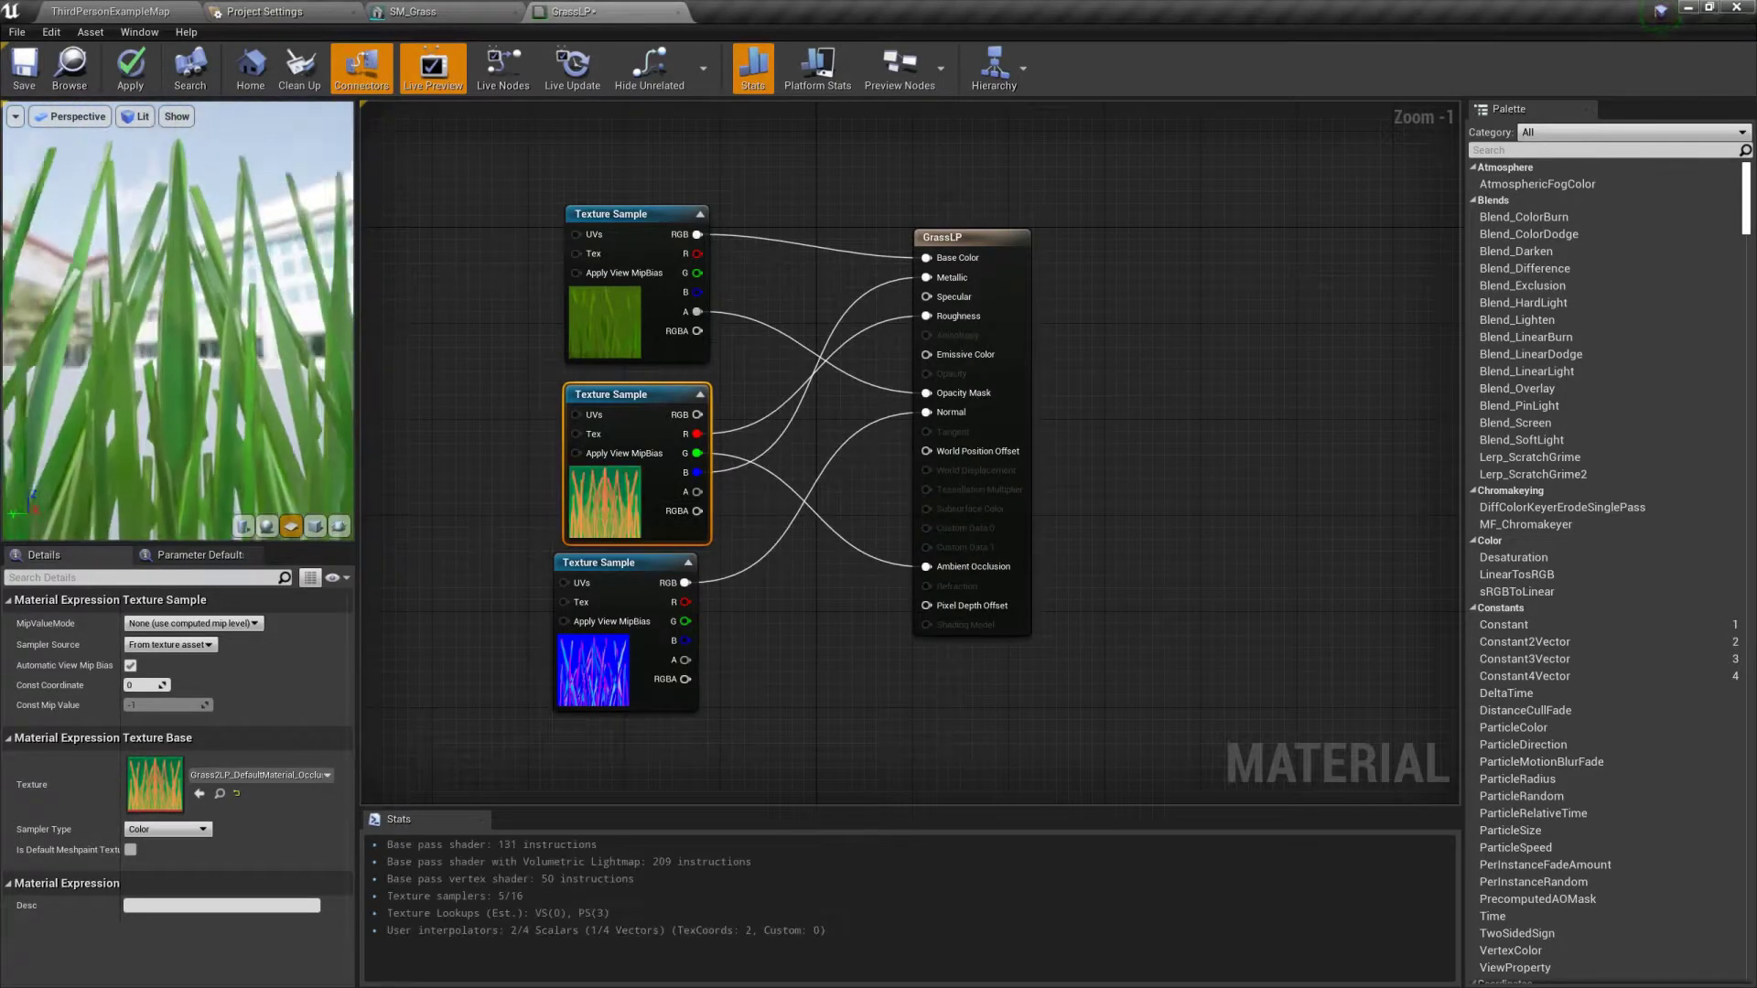
{"action": "left_click_drag", "start_coordinate": [197, 320], "coordinate": [142, 312]}
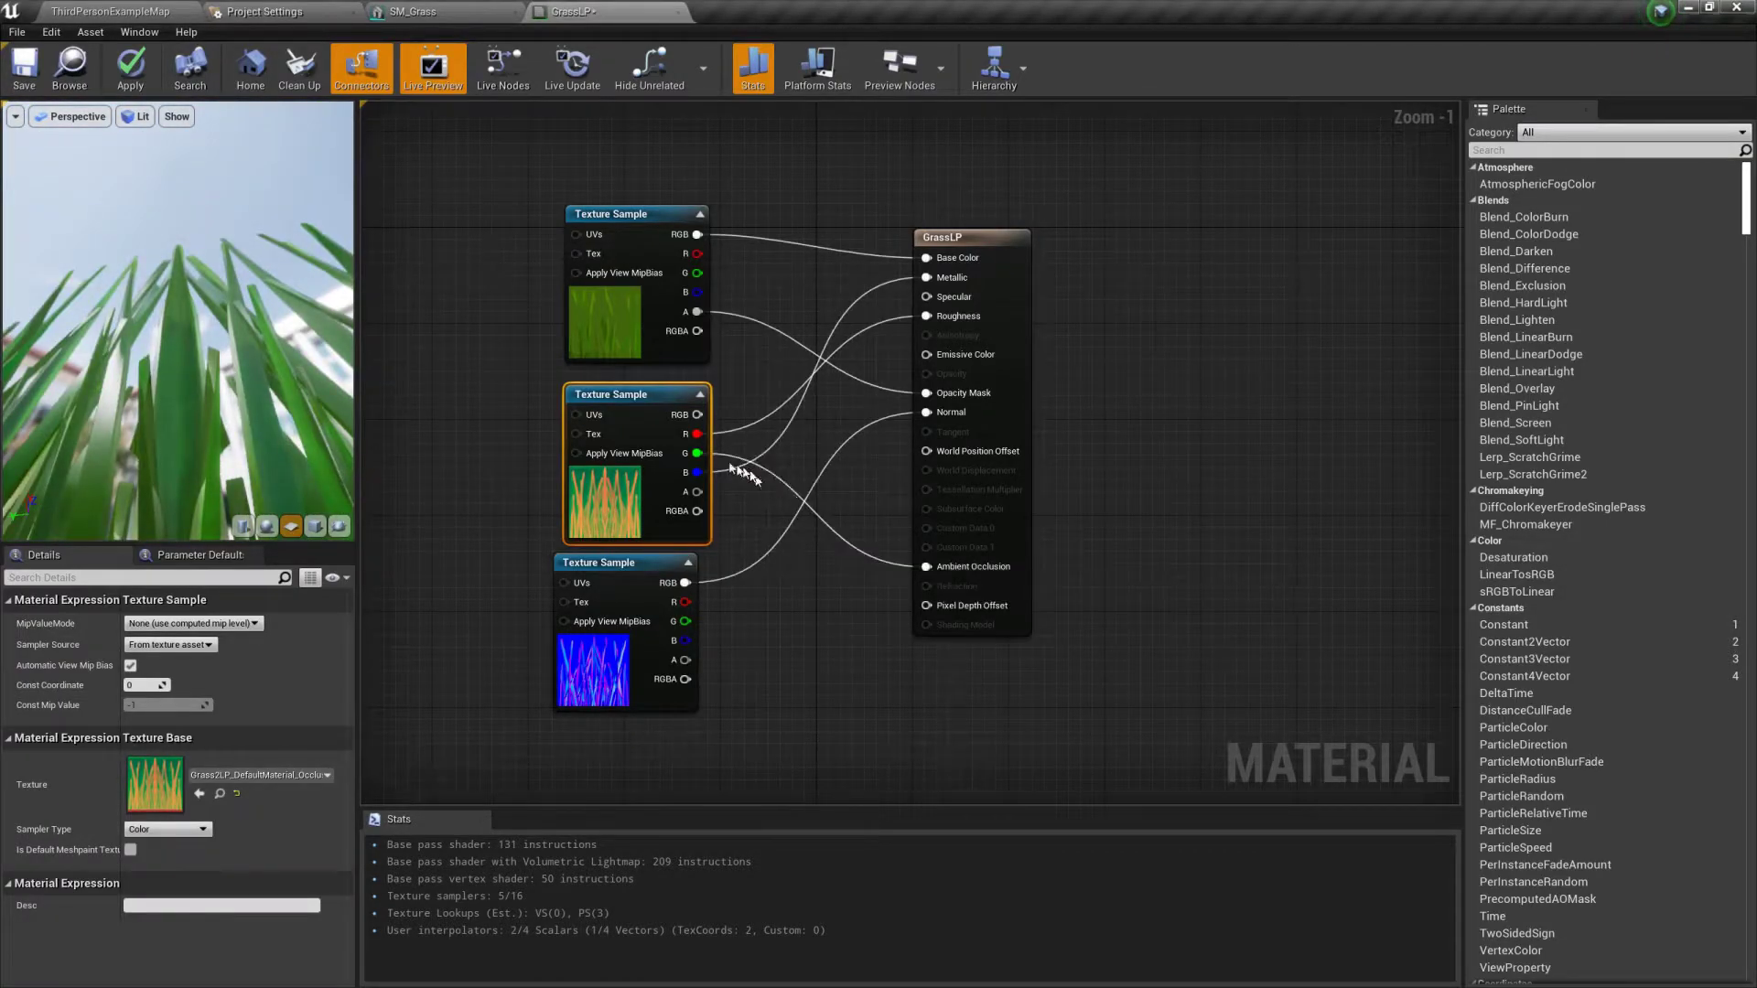
Step: Rewire the occlusion/roughness texture's green channel to Roughness and red channel to Ambient Occlusion, and save the material
{"action": "left_click_drag", "start_coordinate": [698, 453], "coordinate": [930, 317]}
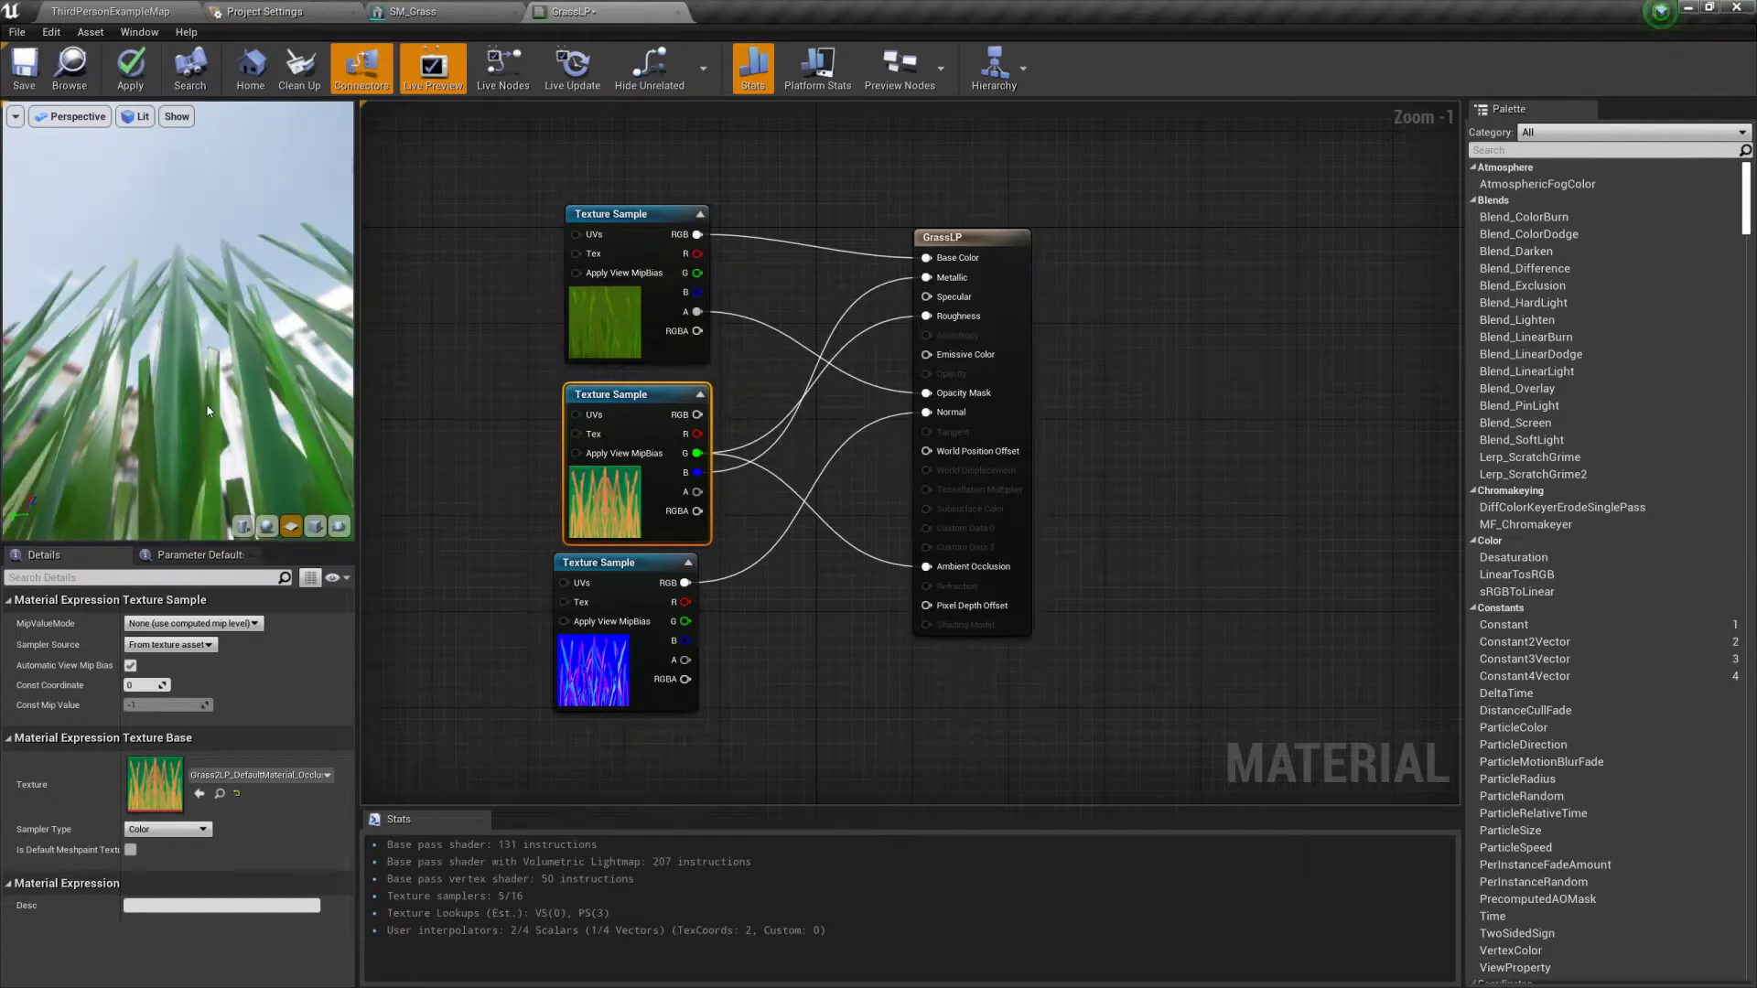
{"action": "left_click_drag", "start_coordinate": [224, 392], "coordinate": [257, 371]}
{"action": "left_click", "coordinate": [930, 567], "text": "alt"}
{"action": "left_click_drag", "start_coordinate": [698, 435], "coordinate": [927, 566]}
{"action": "mouse_move", "coordinate": [255, 382]}
{"action": "left_mouse_down"}
{"action": "mouse_move", "coordinate": [189, 393]}
{"action": "mouse_move", "coordinate": [183, 375]}
{"action": "mouse_move", "coordinate": [275, 384]}
{"action": "left_mouse_up"}
{"action": "key", "text": "ctrl+s"}
Step: Add a SimpleGrassWind node below the texture samples
{"action": "scroll", "coordinate": [810, 677], "scroll_direction": "down", "scroll_amount": 1}
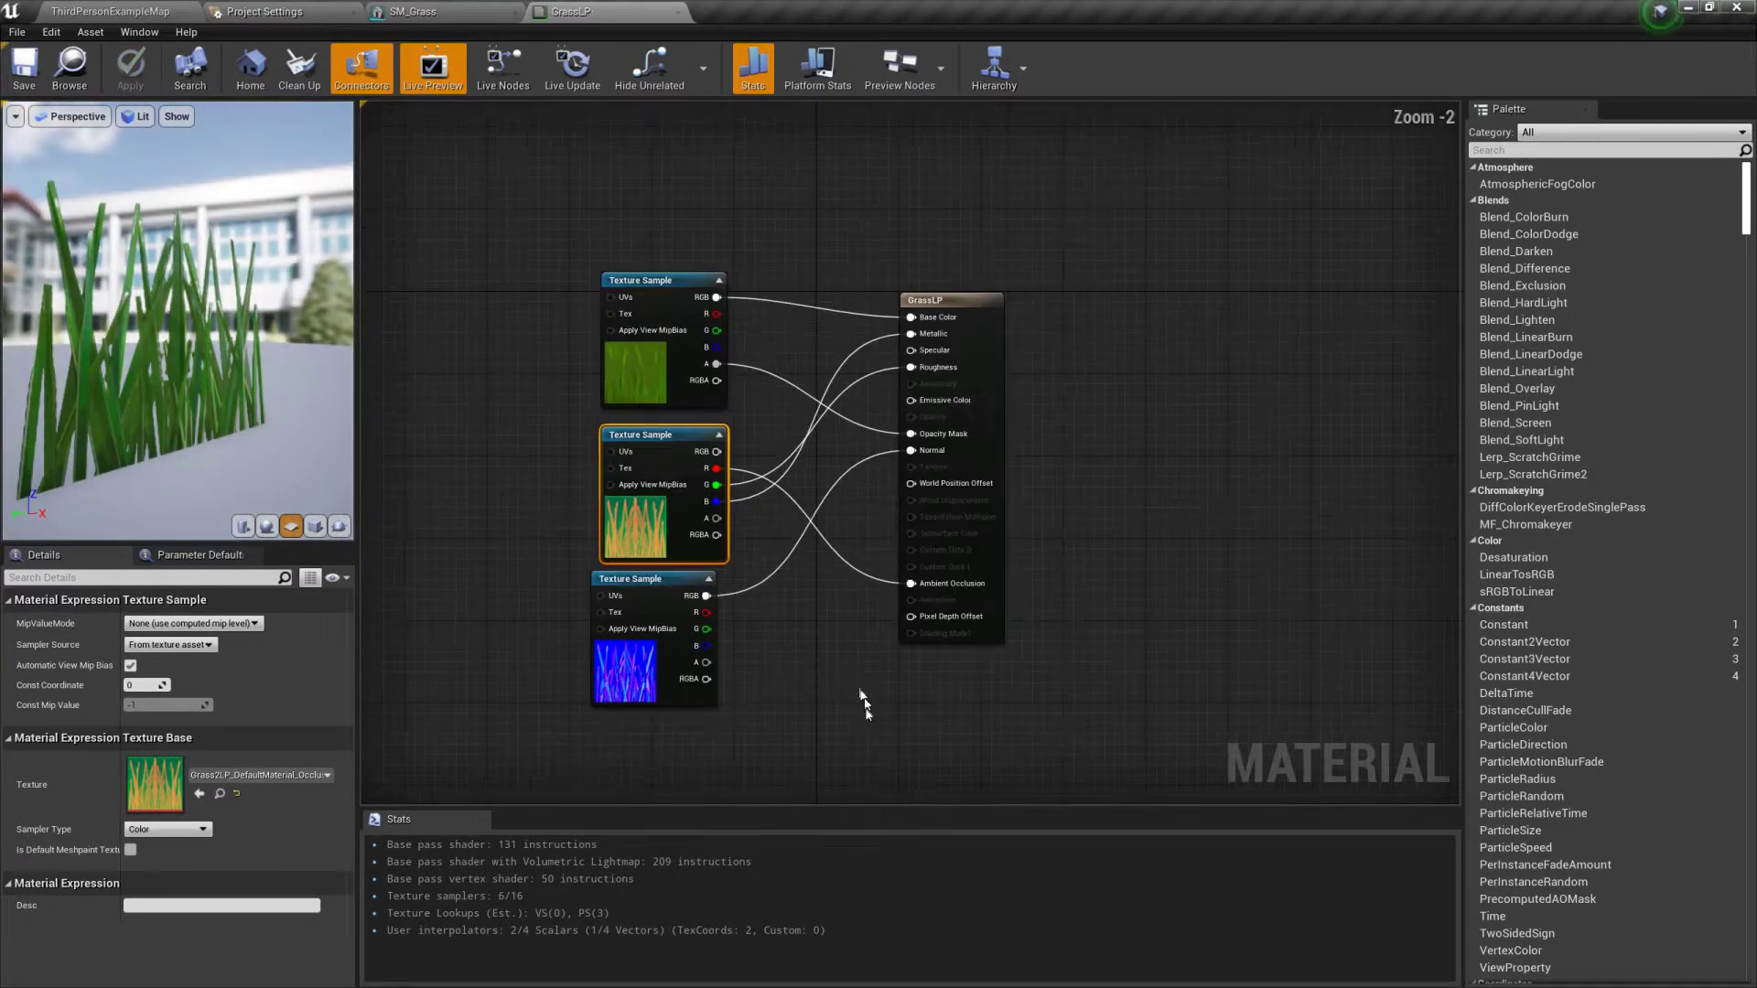
{"action": "right_click_drag", "start_coordinate": [867, 710], "coordinate": [974, 447]}
{"action": "right_click", "coordinate": [770, 485]}
{"action": "type", "text": "grass"}
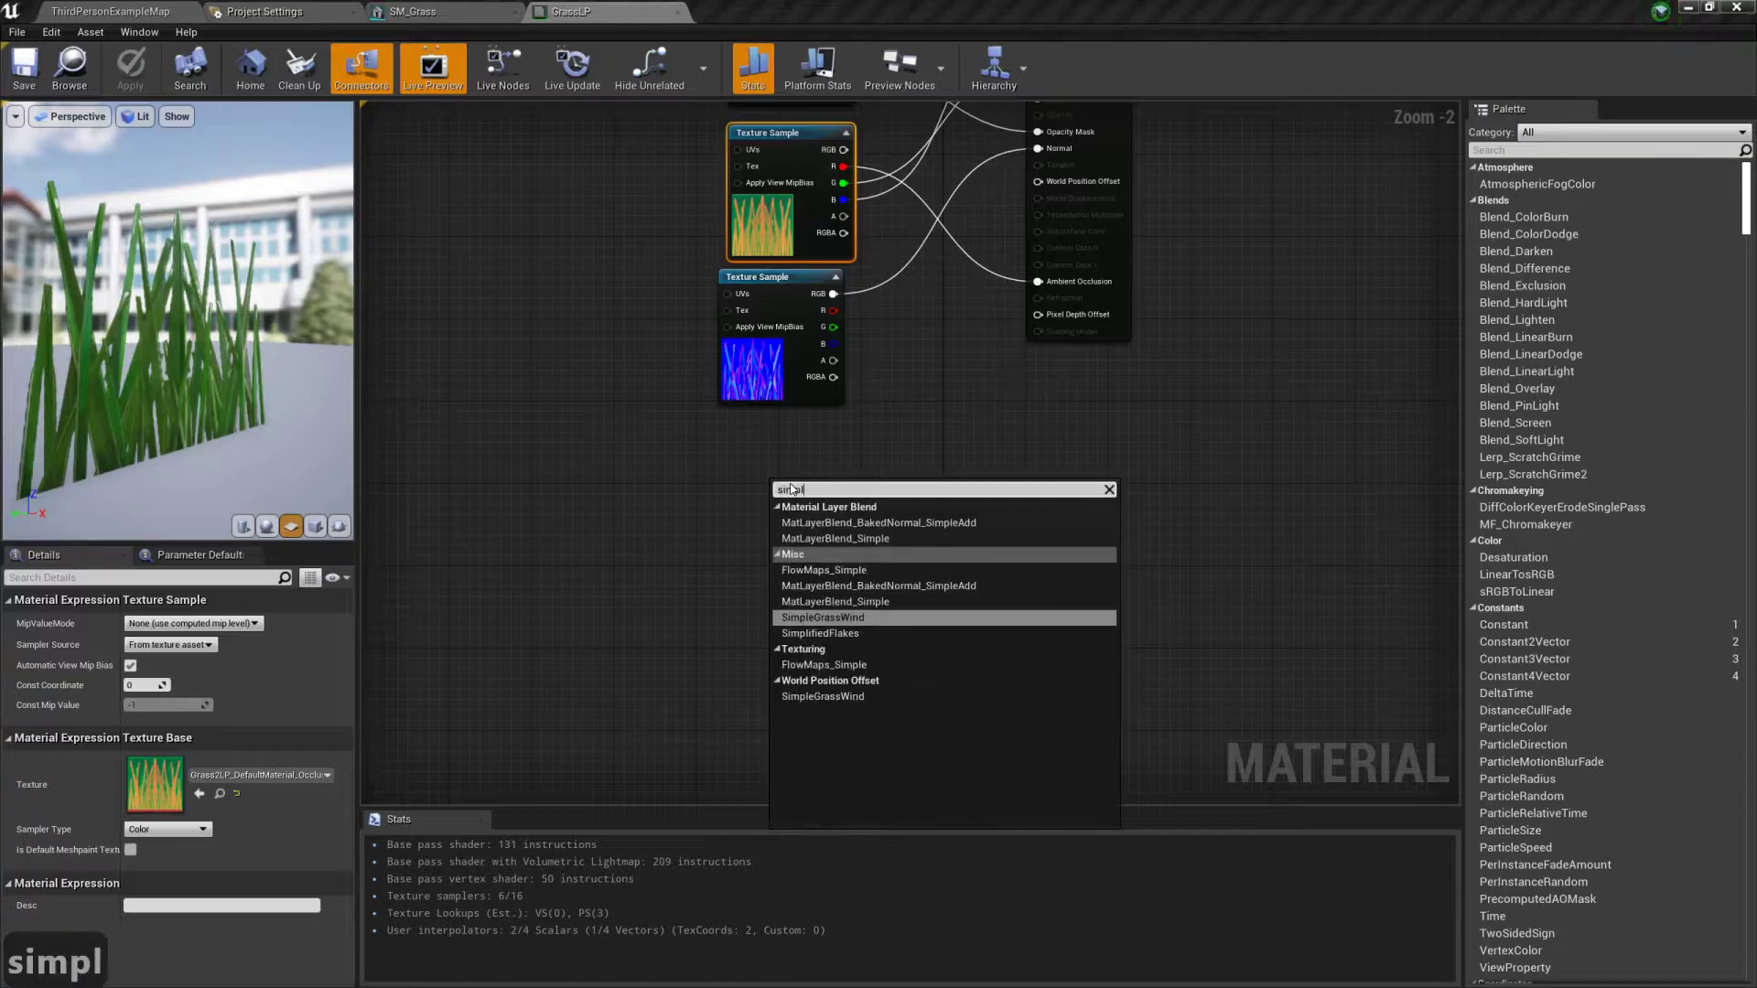
{"action": "key", "text": "Return"}
Step: Add a scalar parameter named Wind Intensity connected to SimpleGrassWind's WindIntensity input
{"action": "type", "text": "scala"}
{"action": "left_click_drag", "start_coordinate": [747, 511], "coordinate": [556, 505]}
{"action": "key", "text": "Return"}
{"action": "type", "text": "Wind Intensity"}
{"action": "key", "text": "Return"}
Step: Add scalar parameters named WindWeight and WindSpeed connected to the matching SimpleGrassWind inputs
{"action": "type", "text": "Scalar"}
{"action": "key", "text": "Return"}
{"action": "type", "text": "WindWeight"}
{"action": "key", "text": "Return"}
{"action": "left_click_drag", "start_coordinate": [749, 543], "coordinate": [661, 540]}
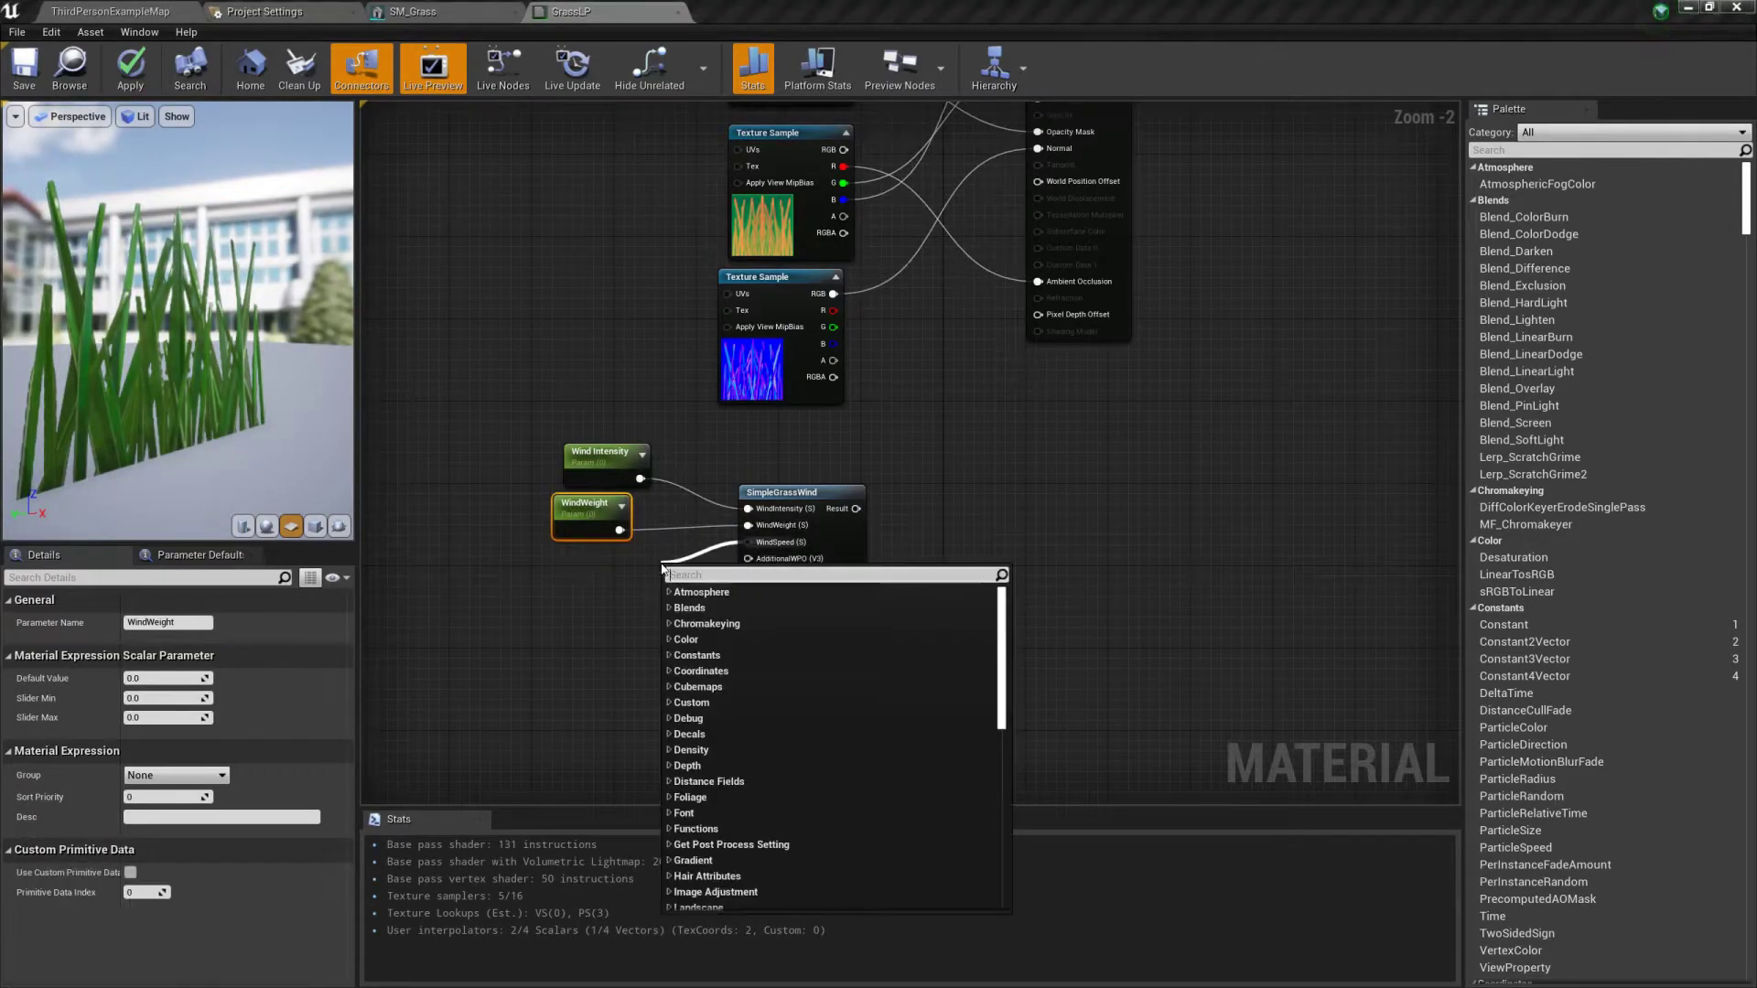
{"action": "type", "text": "scalar"}
{"action": "left_click", "coordinate": [732, 674]}
{"action": "type", "text": "WindSpeed"}
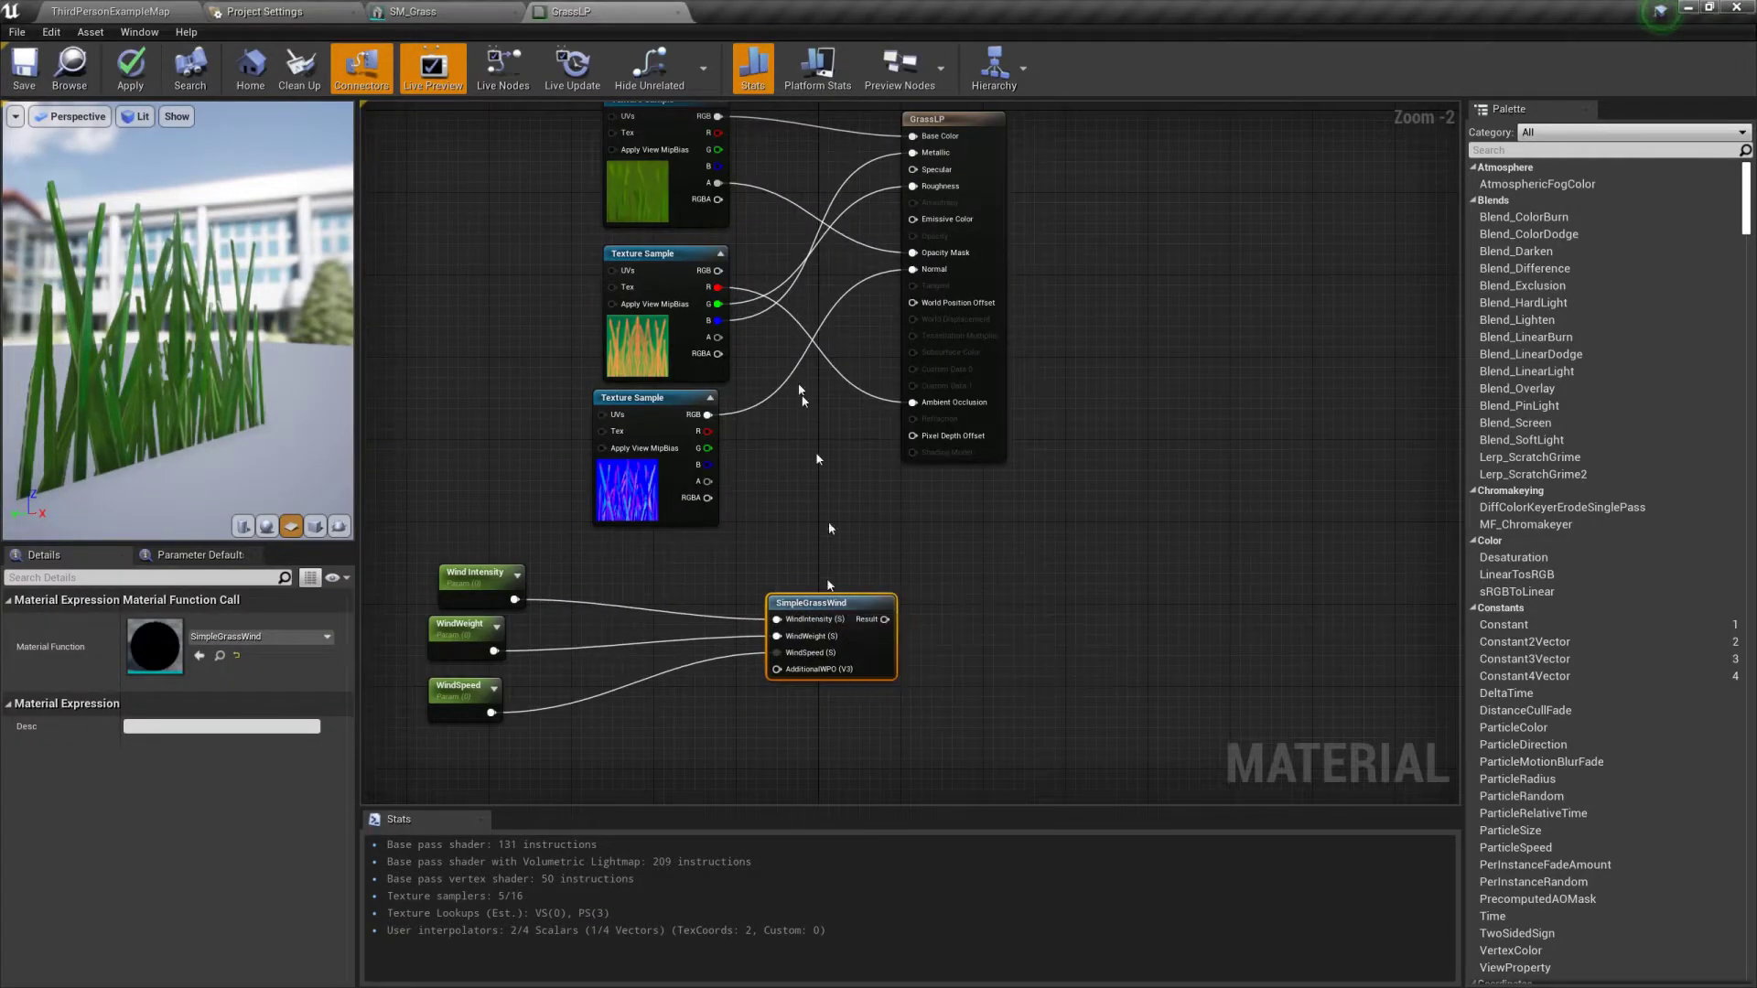
Step: Connect the base color texture's alpha to SimpleGrassWind's AdditionalWPO, bring the three wind parameters closer to it and move the GrassLP node farther away
{"action": "left_click_drag", "start_coordinate": [718, 183], "coordinate": [778, 672]}
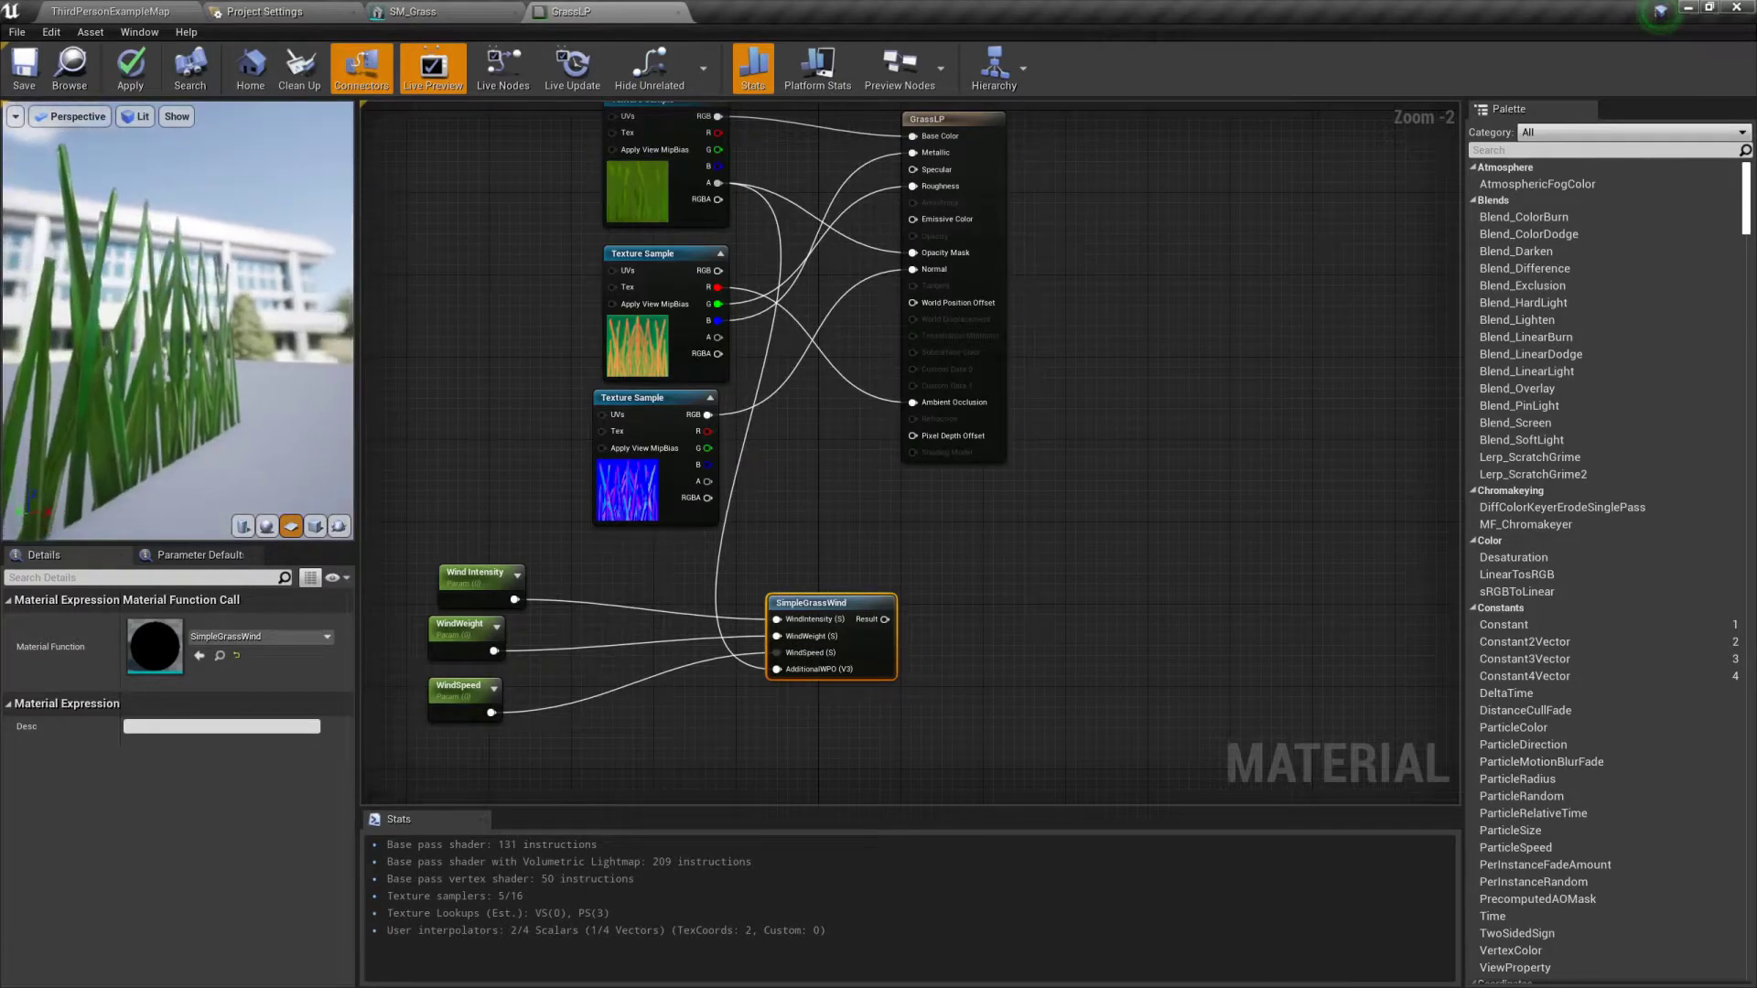
{"action": "left_click_drag", "start_coordinate": [421, 551], "coordinate": [494, 705]}
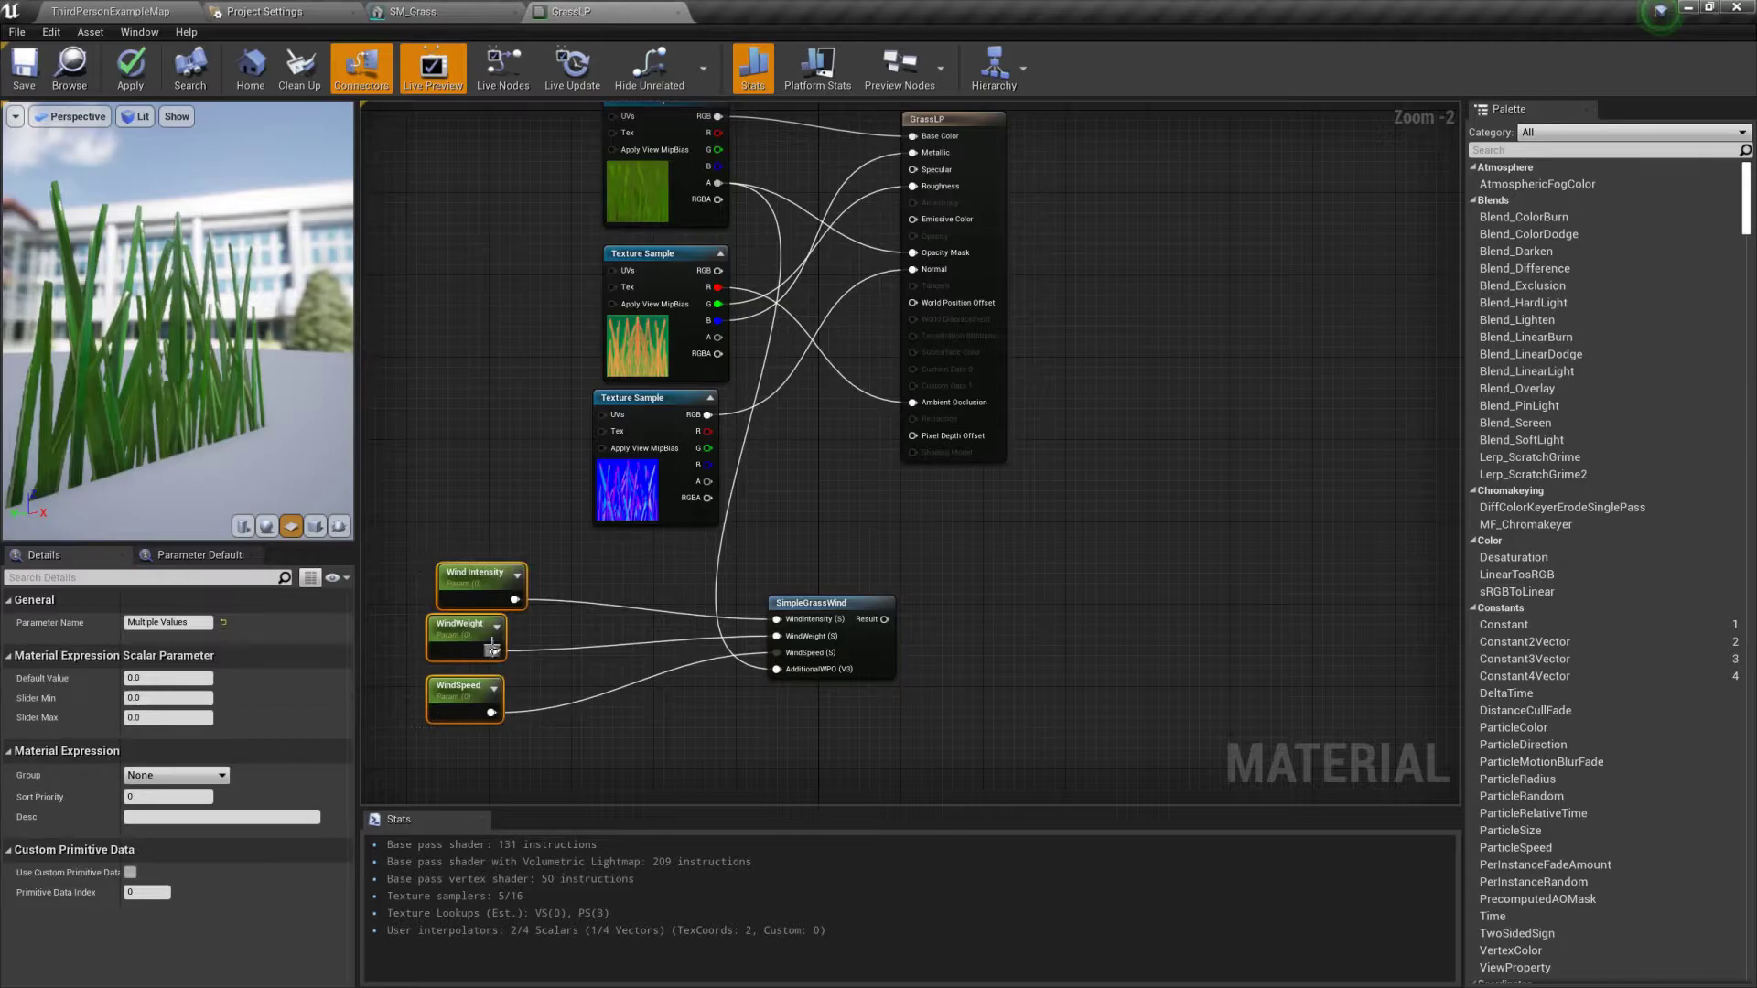
{"action": "left_click_drag", "start_coordinate": [491, 604], "coordinate": [634, 604]}
{"action": "left_click", "coordinate": [1051, 648]}
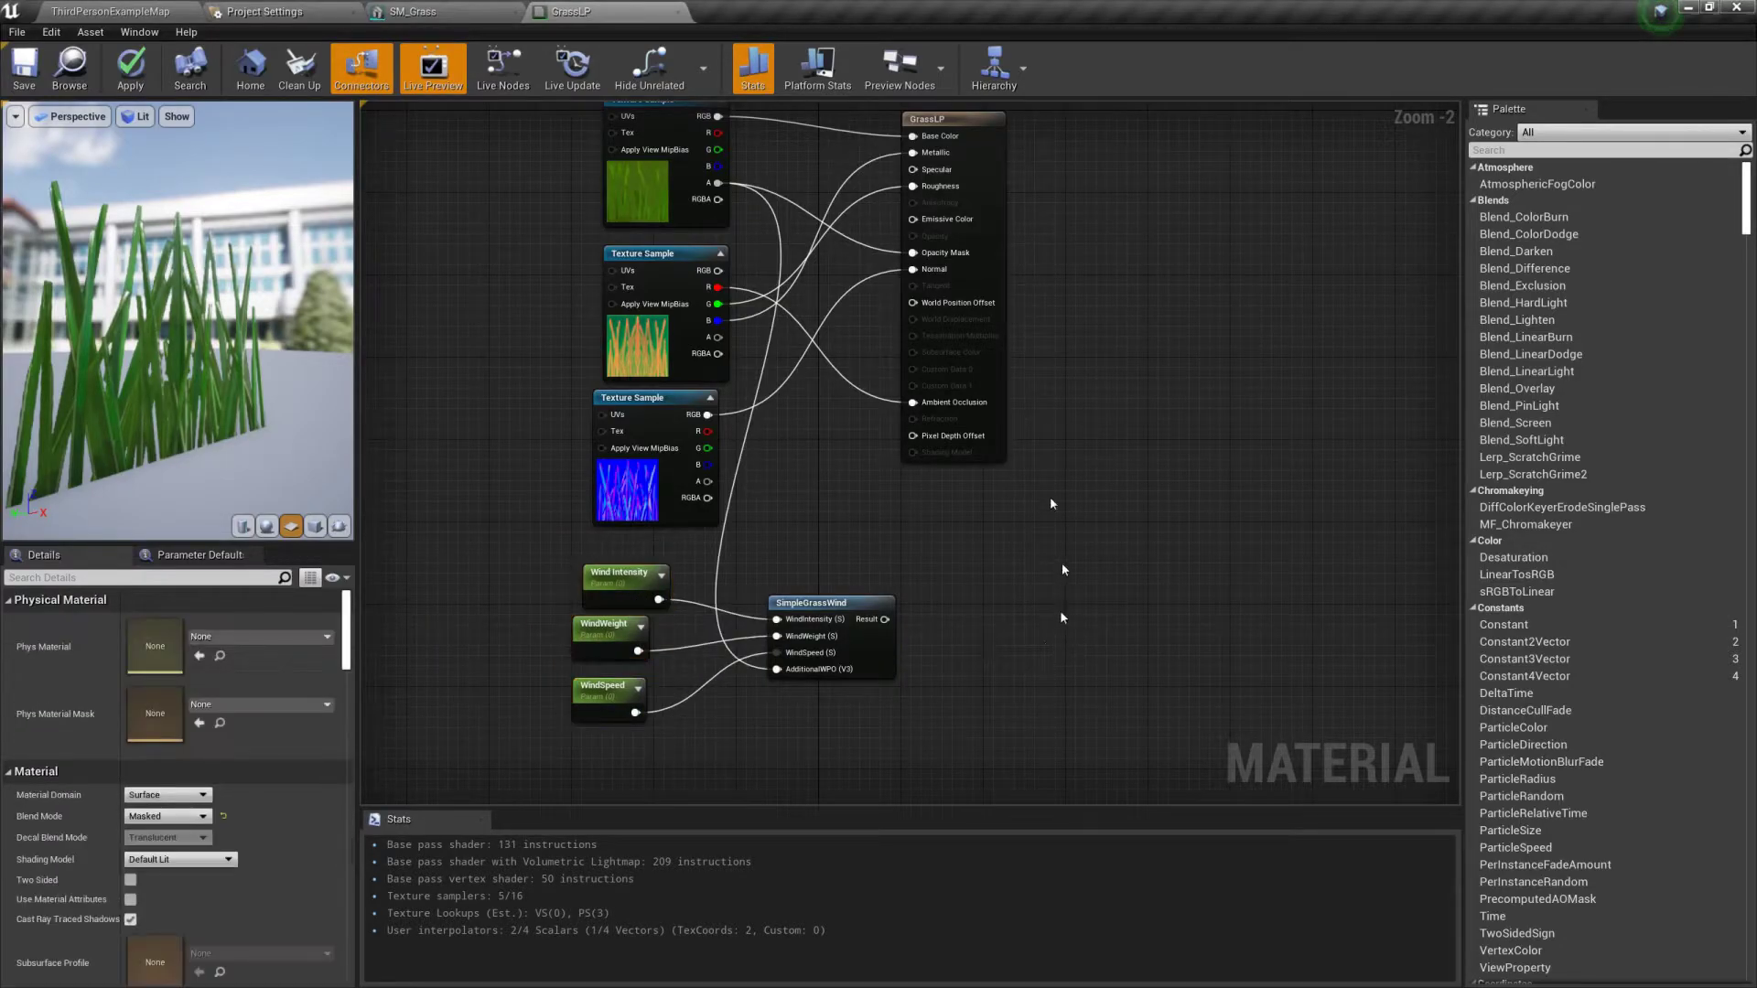
{"action": "left_click_drag", "start_coordinate": [966, 120], "coordinate": [1190, 247]}
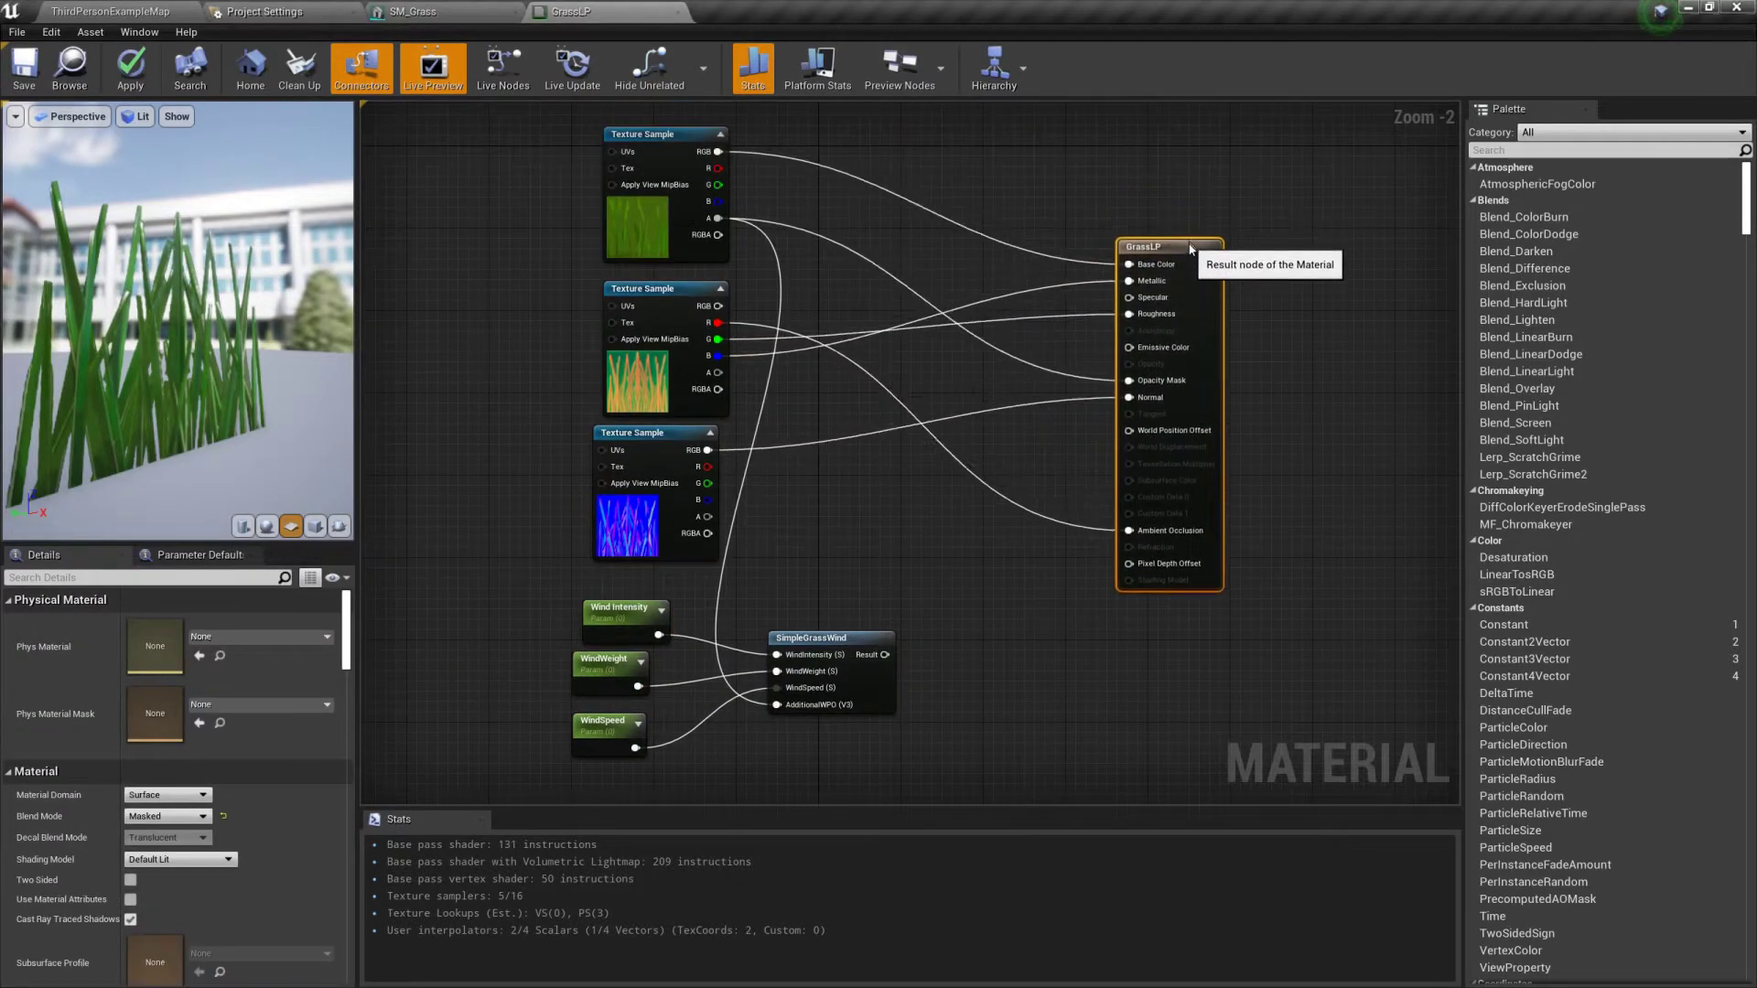
Step: Add a LinearGradient node and place it below the SimpleGrassWind node
{"action": "right_click_drag", "start_coordinate": [1040, 596], "coordinate": [878, 476]}
{"action": "right_click", "coordinate": [643, 691]}
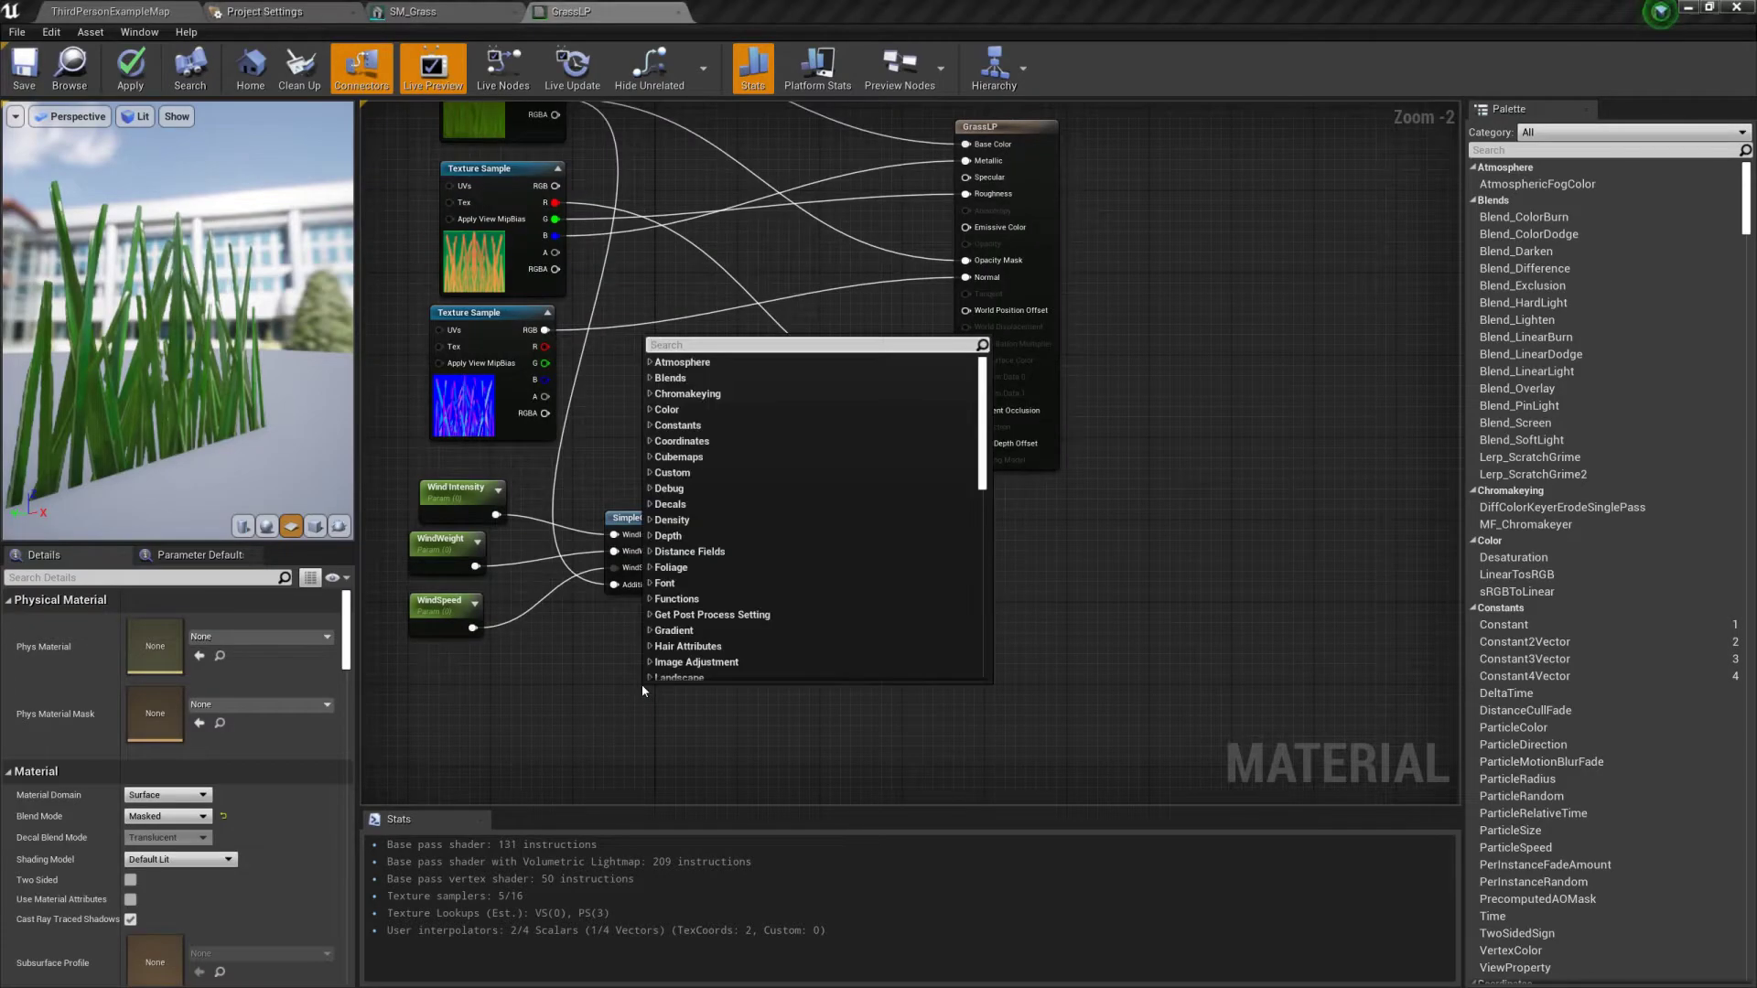
{"action": "type", "text": "linear"}
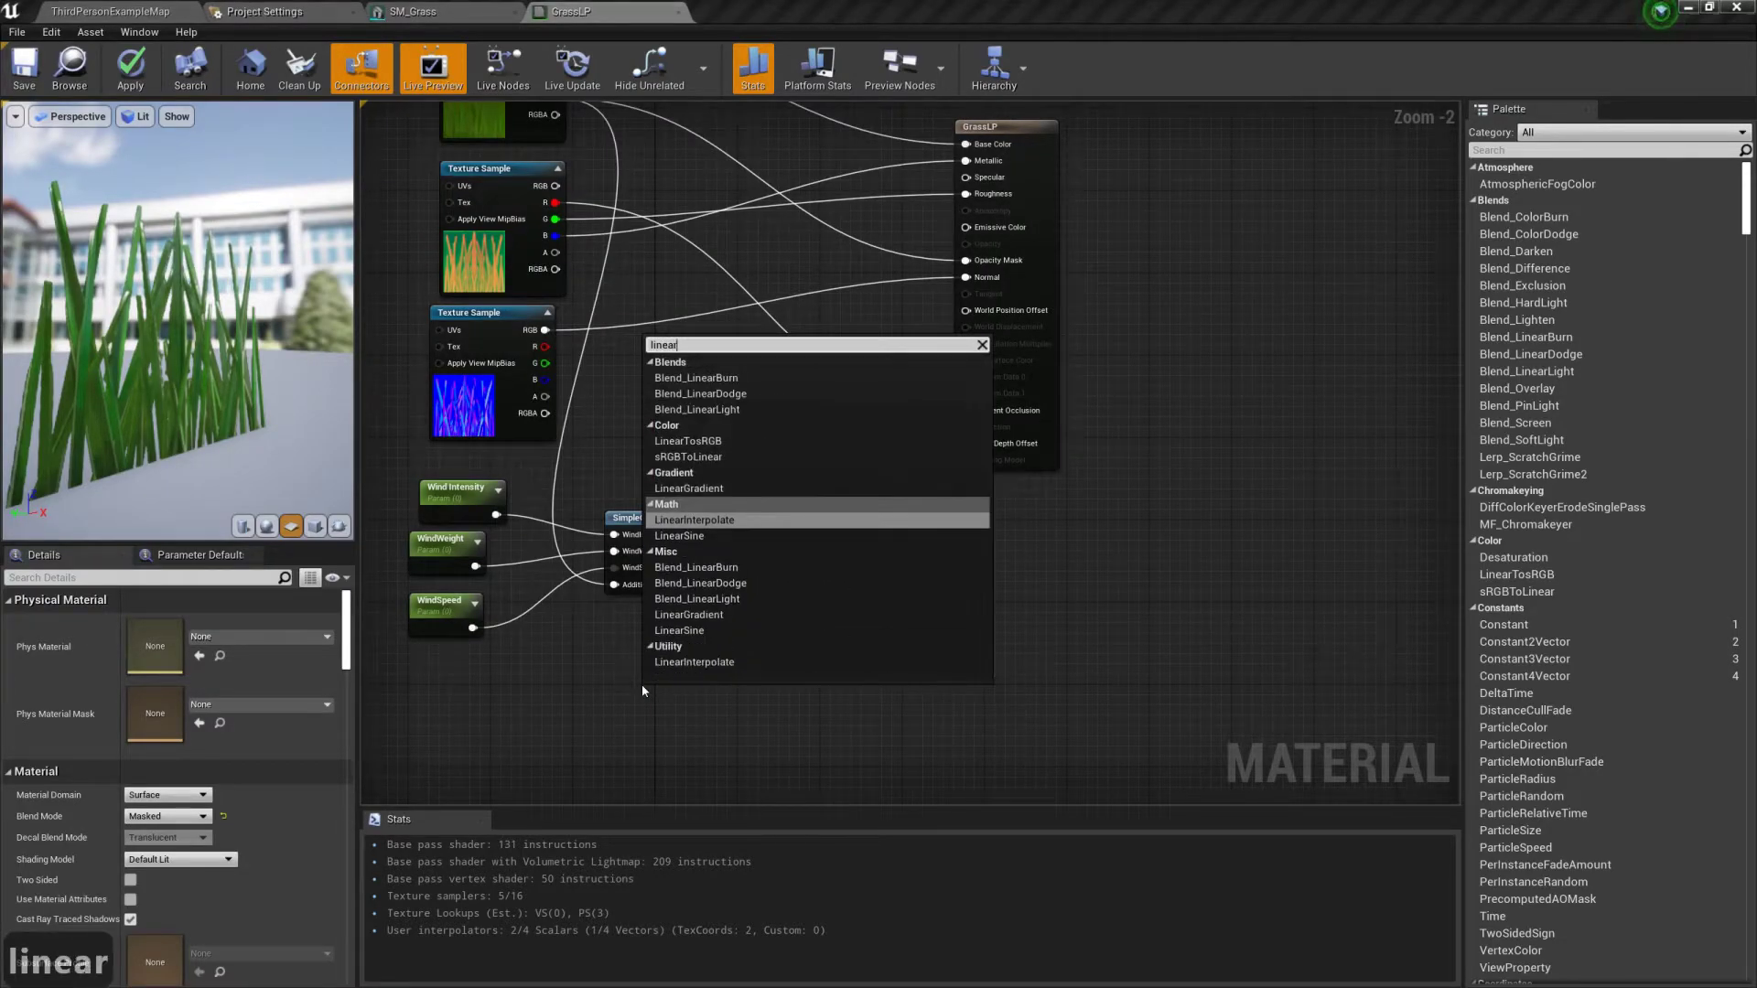
{"action": "left_click", "coordinate": [700, 488]}
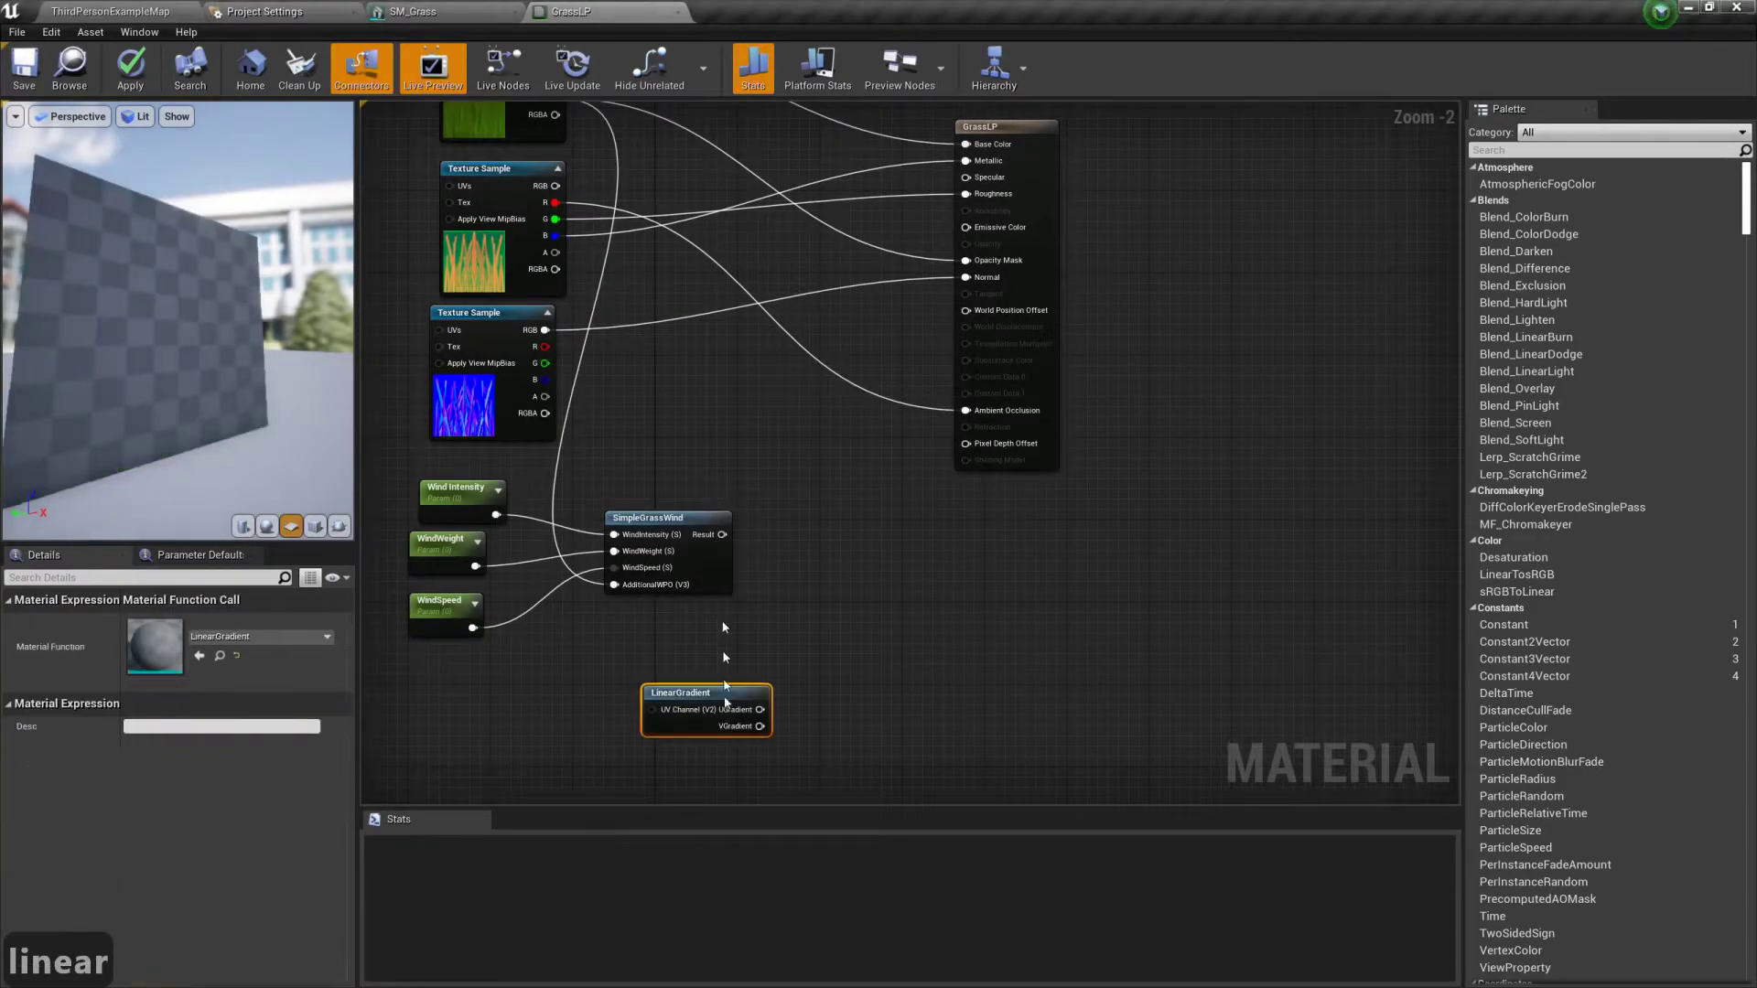
{"action": "left_click_drag", "start_coordinate": [727, 693], "coordinate": [752, 673]}
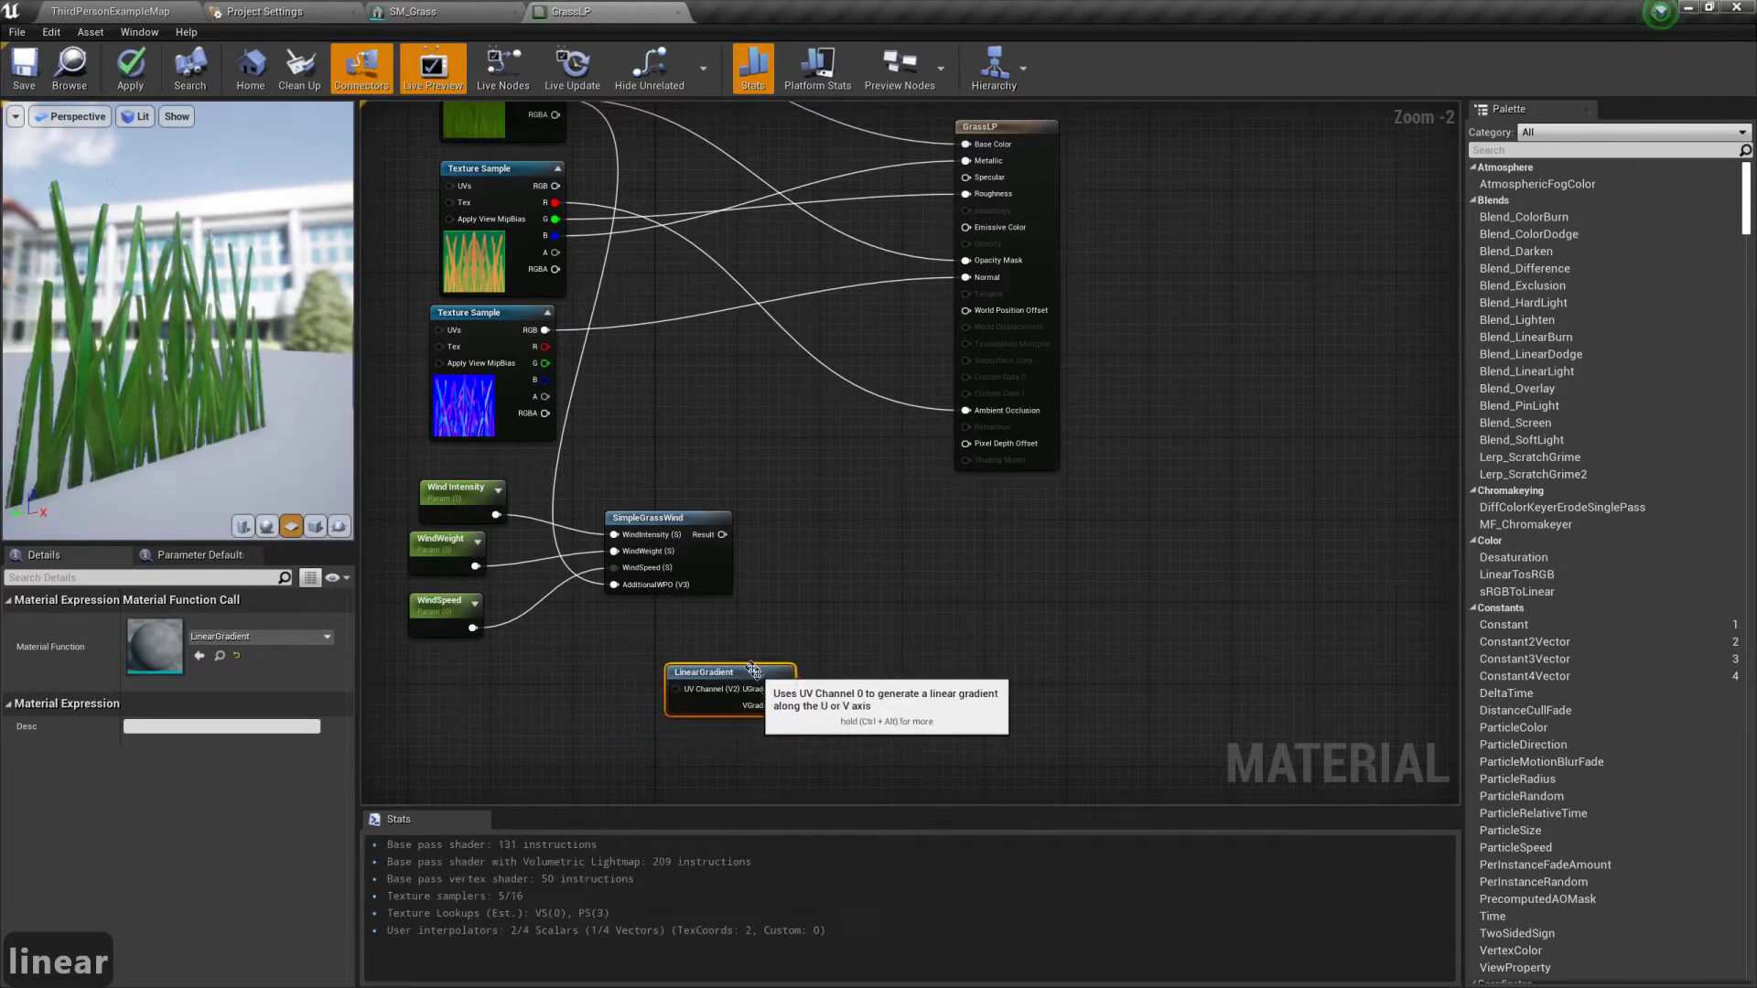
Step: Preview the LinearGradient node's output on the plane
{"action": "right_click", "coordinate": [741, 678]}
{"action": "left_click", "coordinate": [777, 688]}
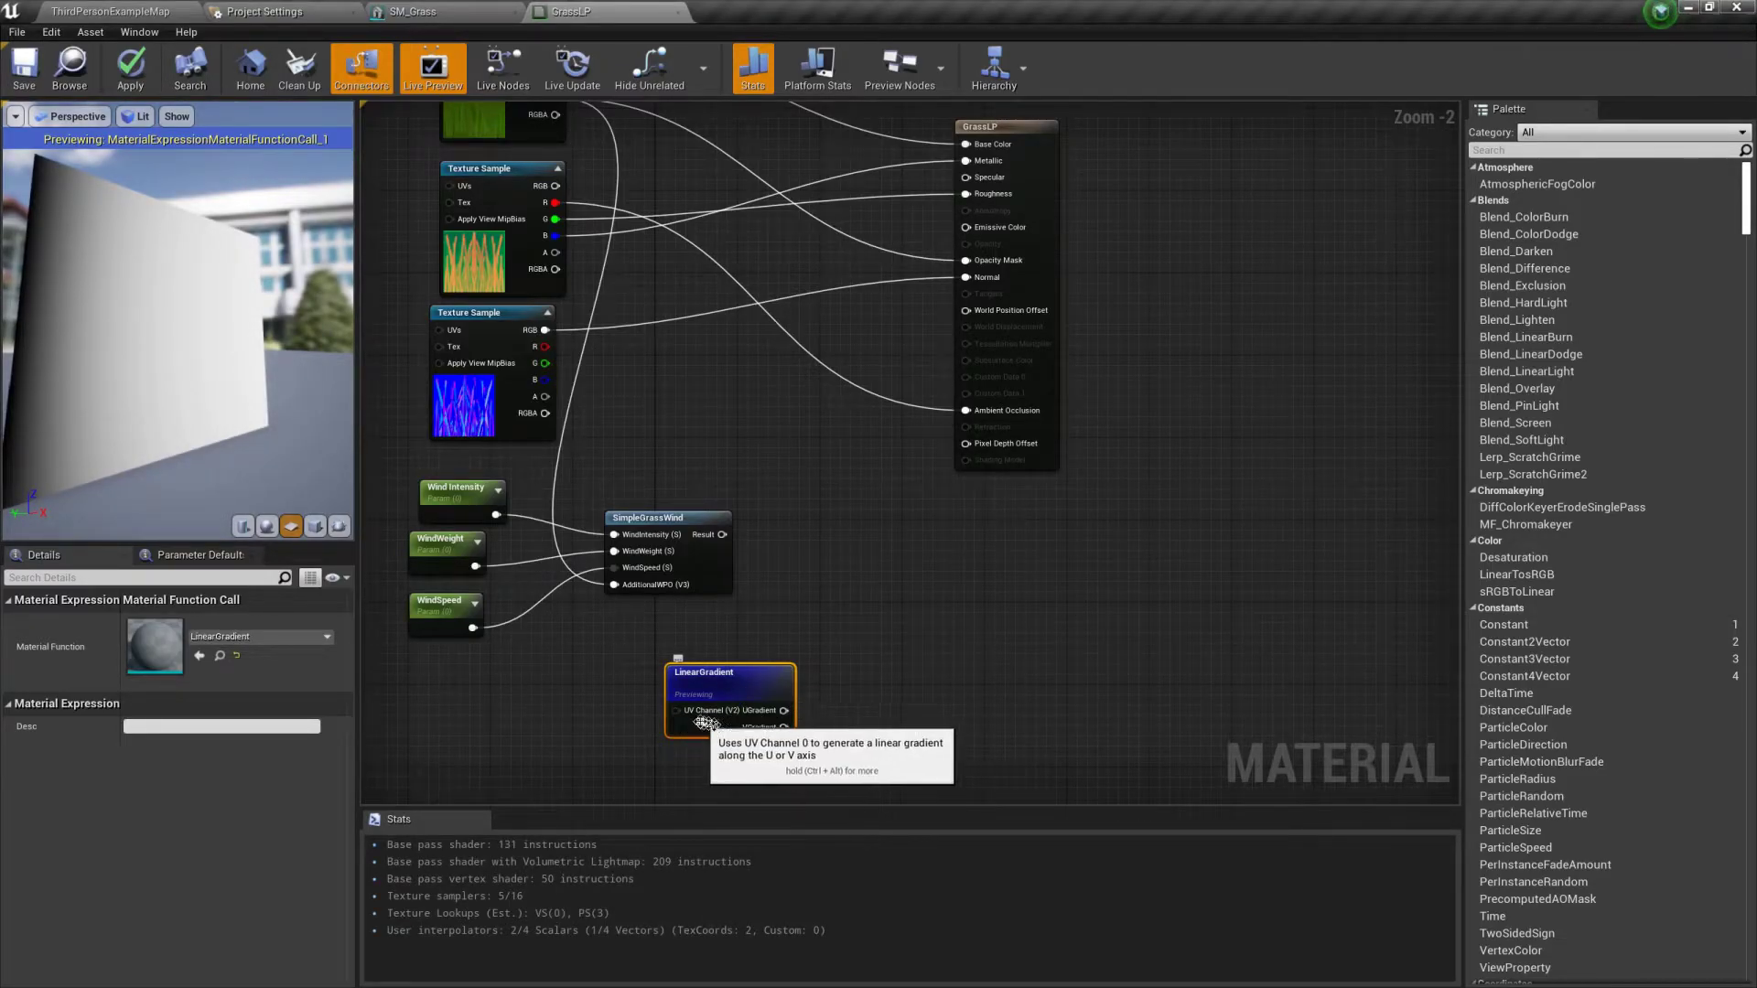
{"action": "left_click_drag", "start_coordinate": [682, 719], "coordinate": [635, 716]}
{"action": "left_click", "coordinate": [649, 746]}
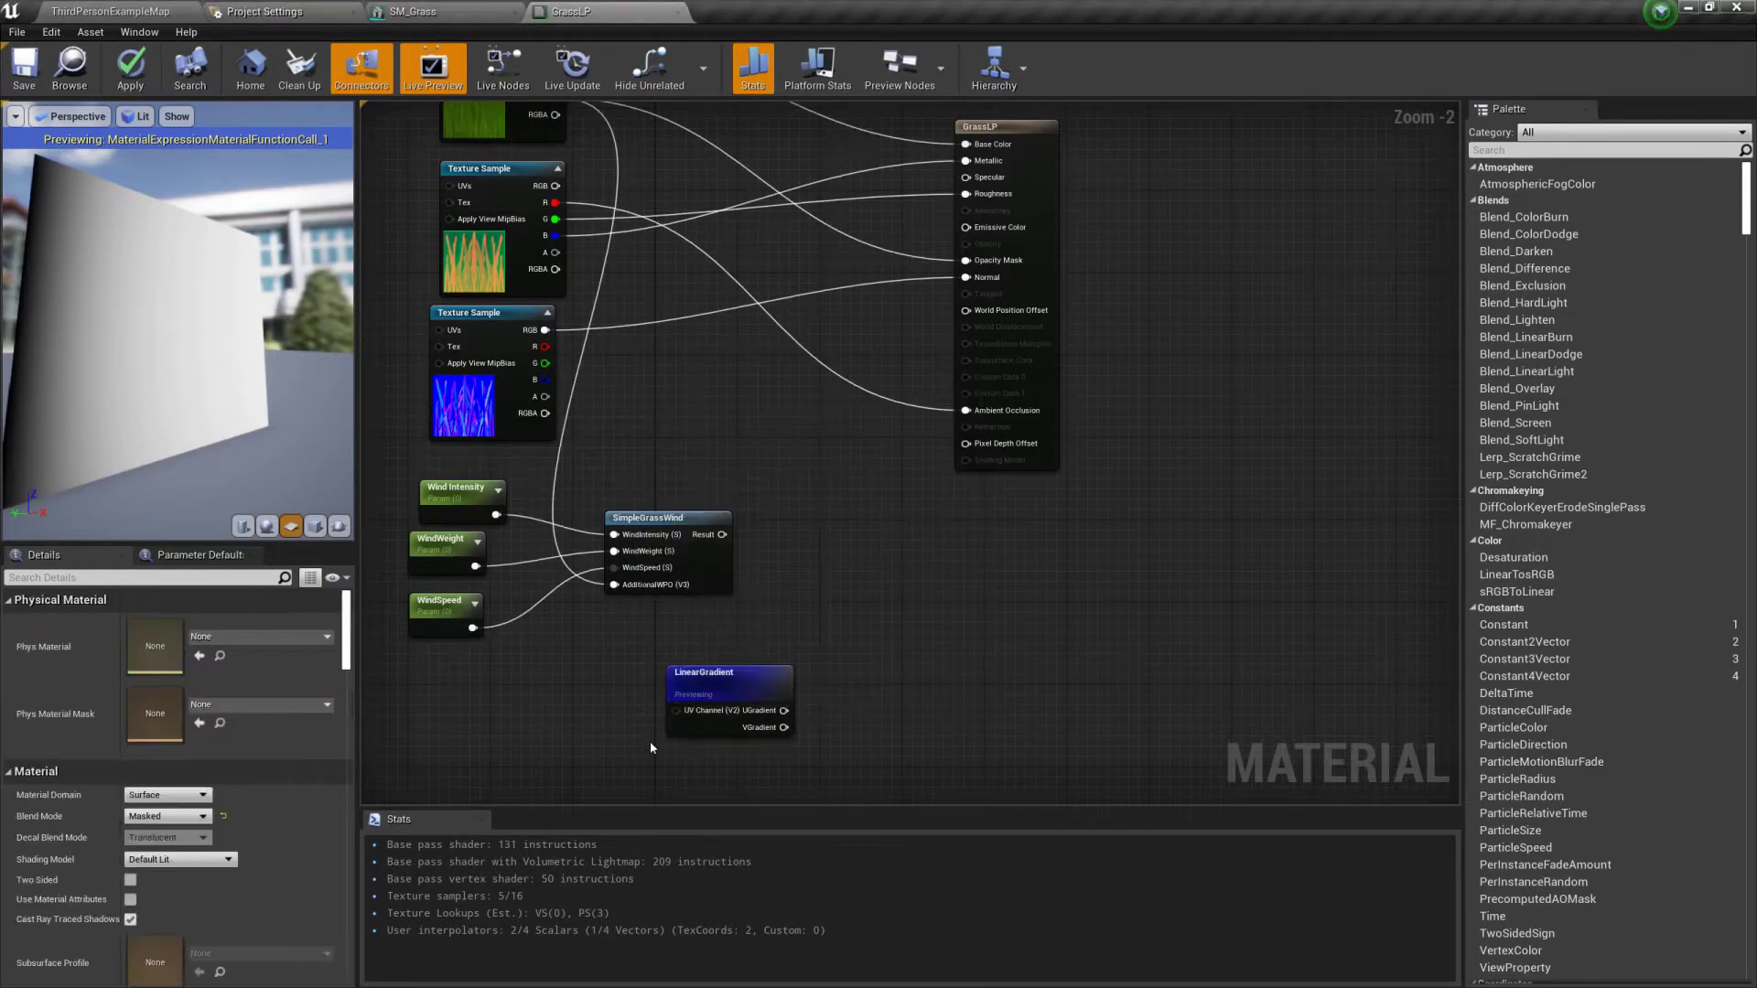
Step: Add a 1-x node fed by LinearGradient's VGradient output and preview the inverted gradient on the plane
{"action": "right_click_drag", "start_coordinate": [912, 557], "coordinate": [896, 403]}
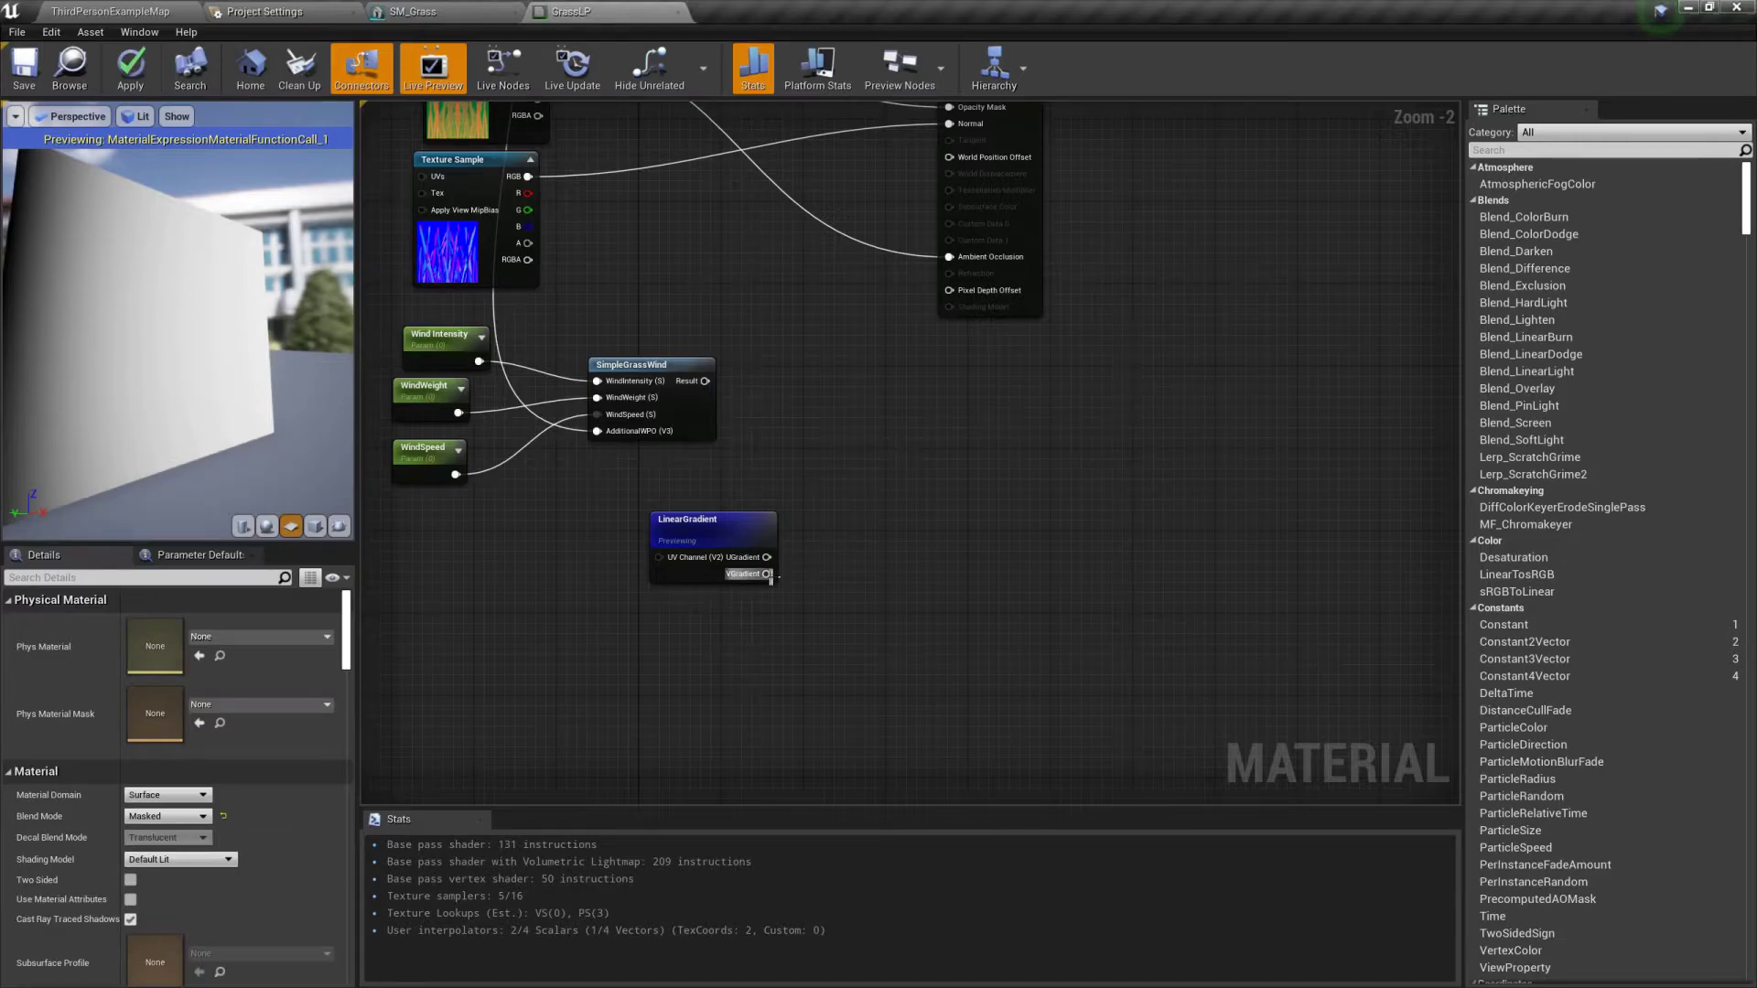
{"action": "left_click_drag", "start_coordinate": [767, 574], "coordinate": [823, 583]}
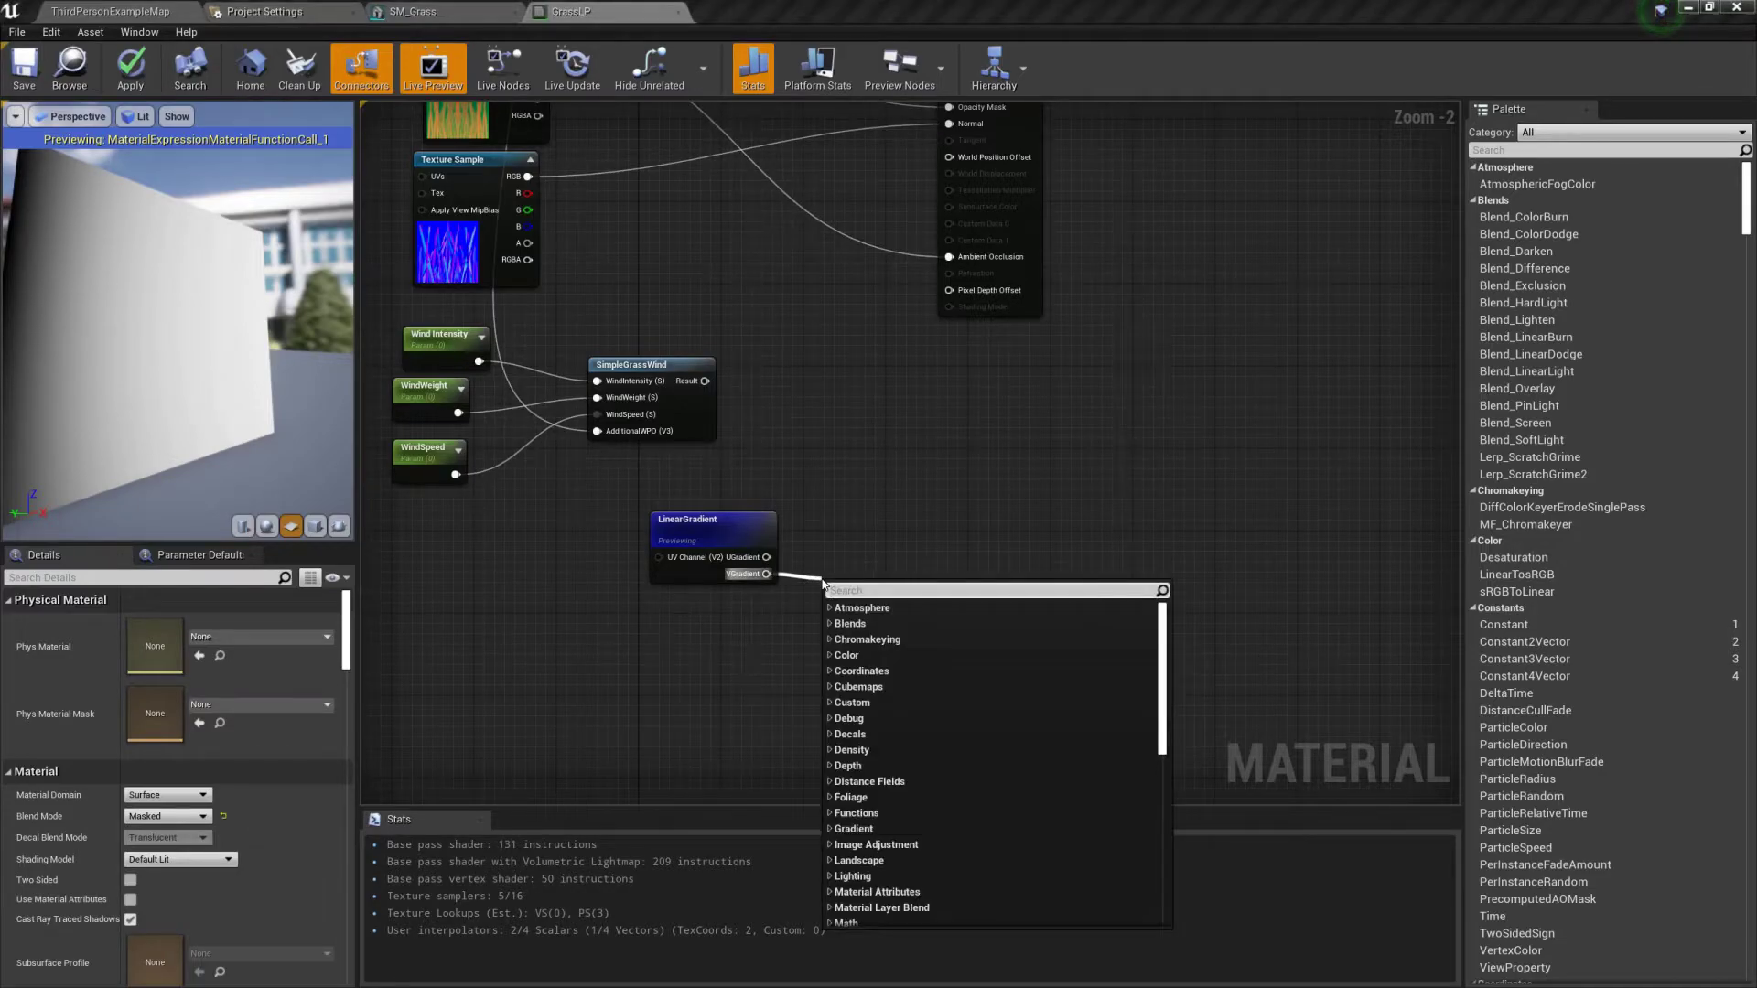
{"action": "type", "text": "1-x"}
{"action": "key", "text": "Return"}
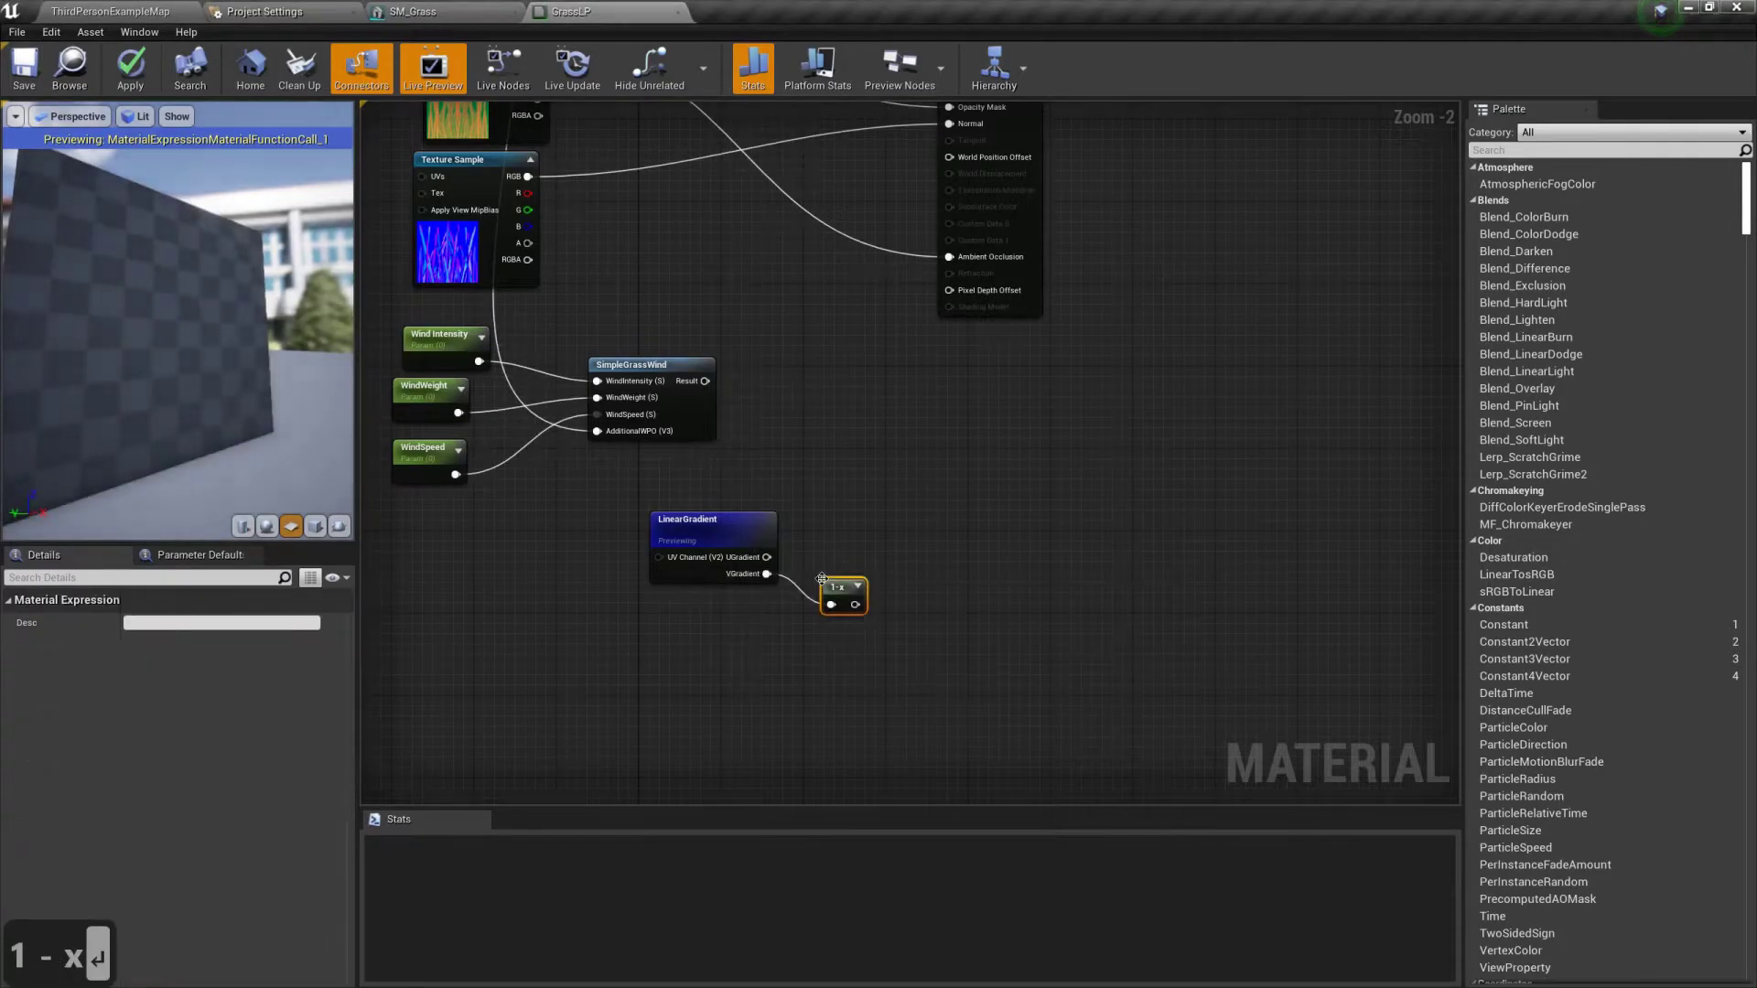
{"action": "right_click", "coordinate": [839, 594]}
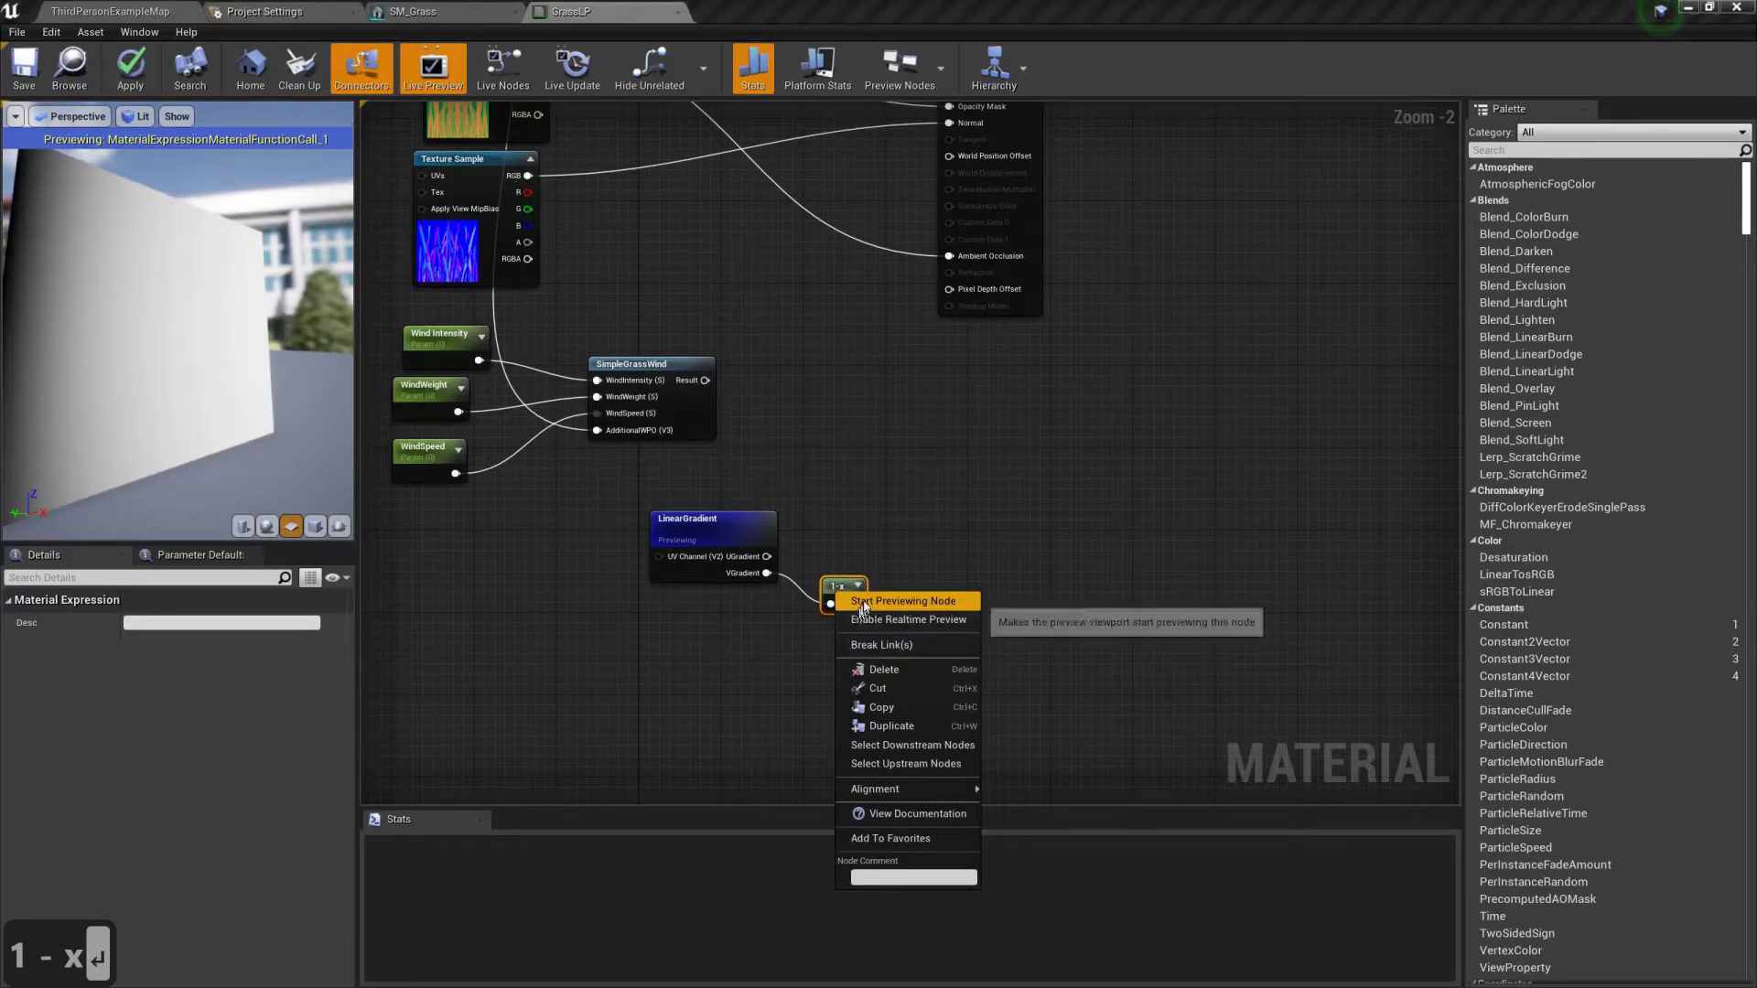
{"action": "left_click", "coordinate": [844, 602]}
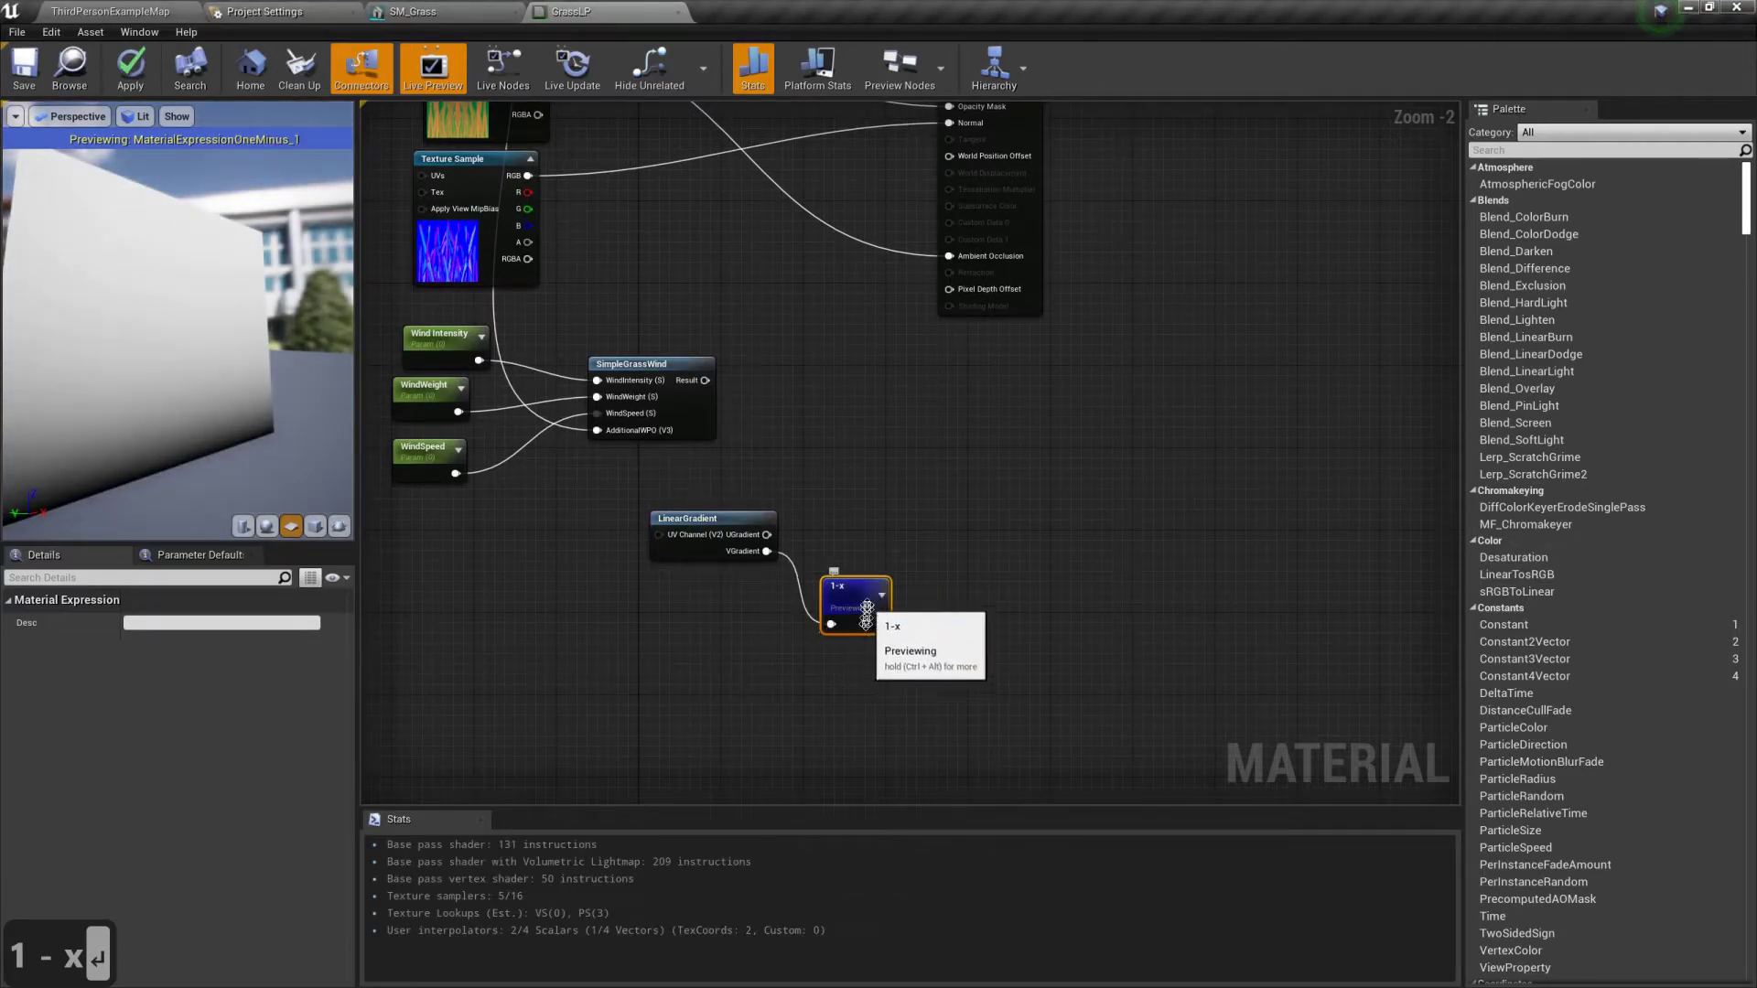
Step: Add a Power node with its Base input fed by the 1-x node's output
{"action": "left_click_drag", "start_coordinate": [866, 596], "coordinate": [956, 643]}
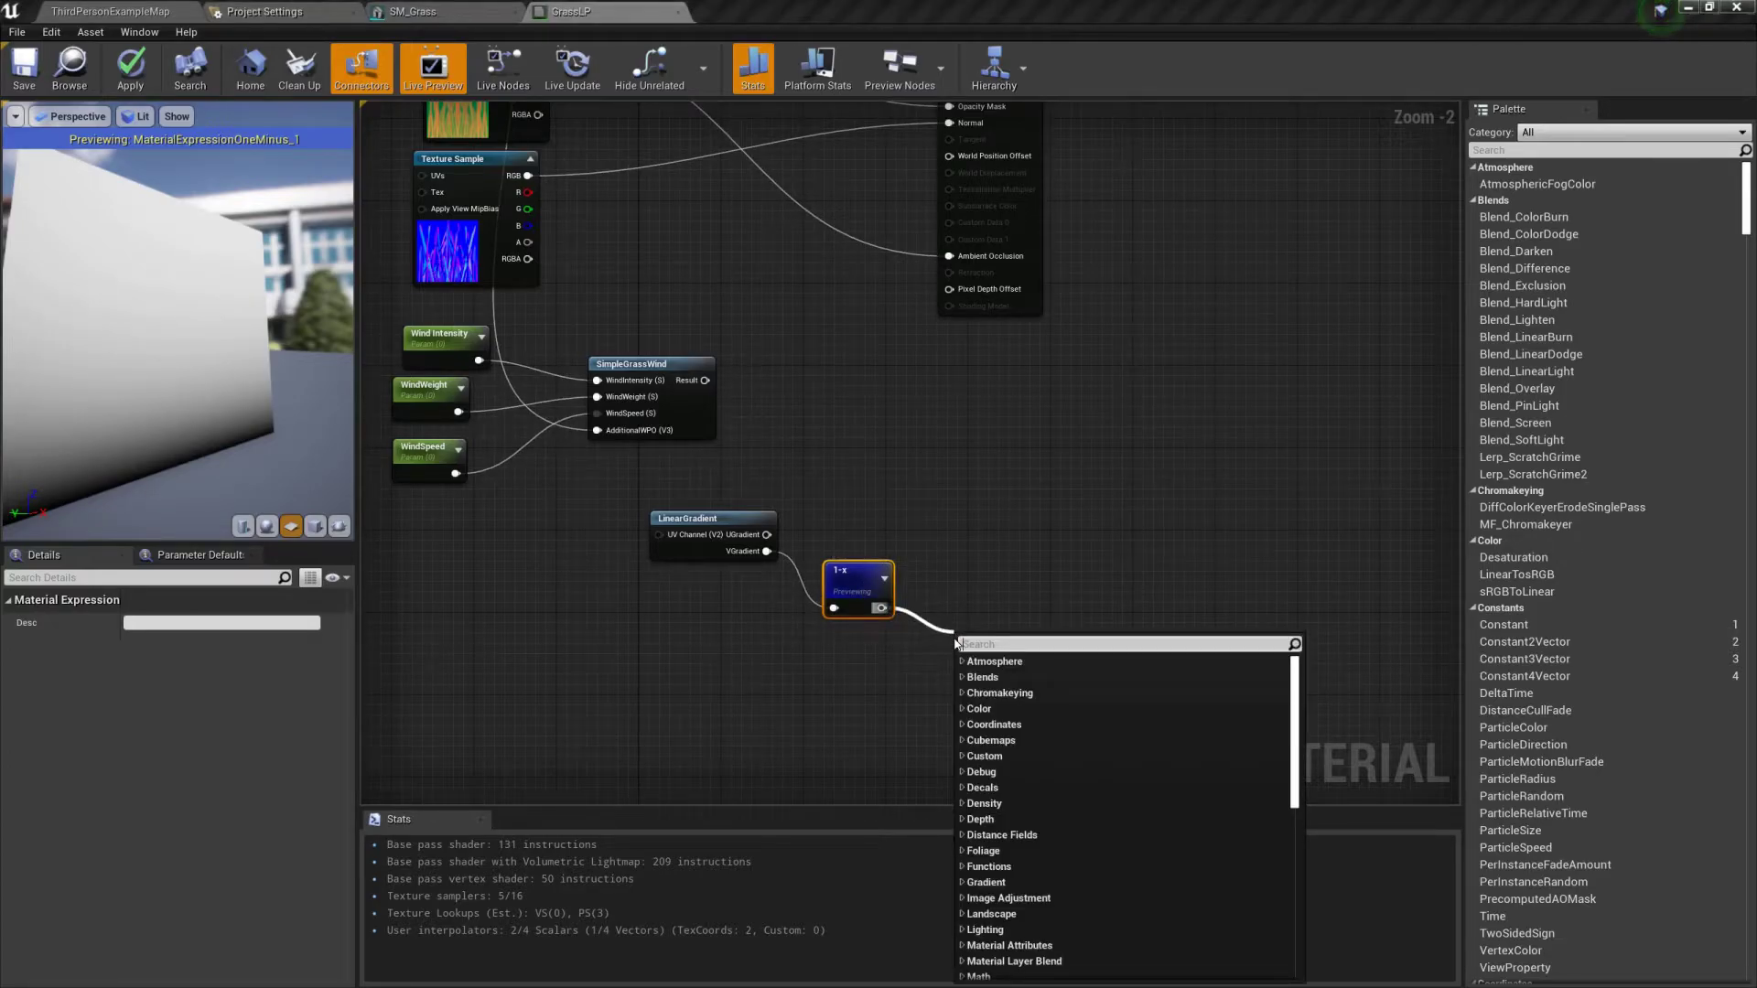
{"action": "type", "text": "m"}
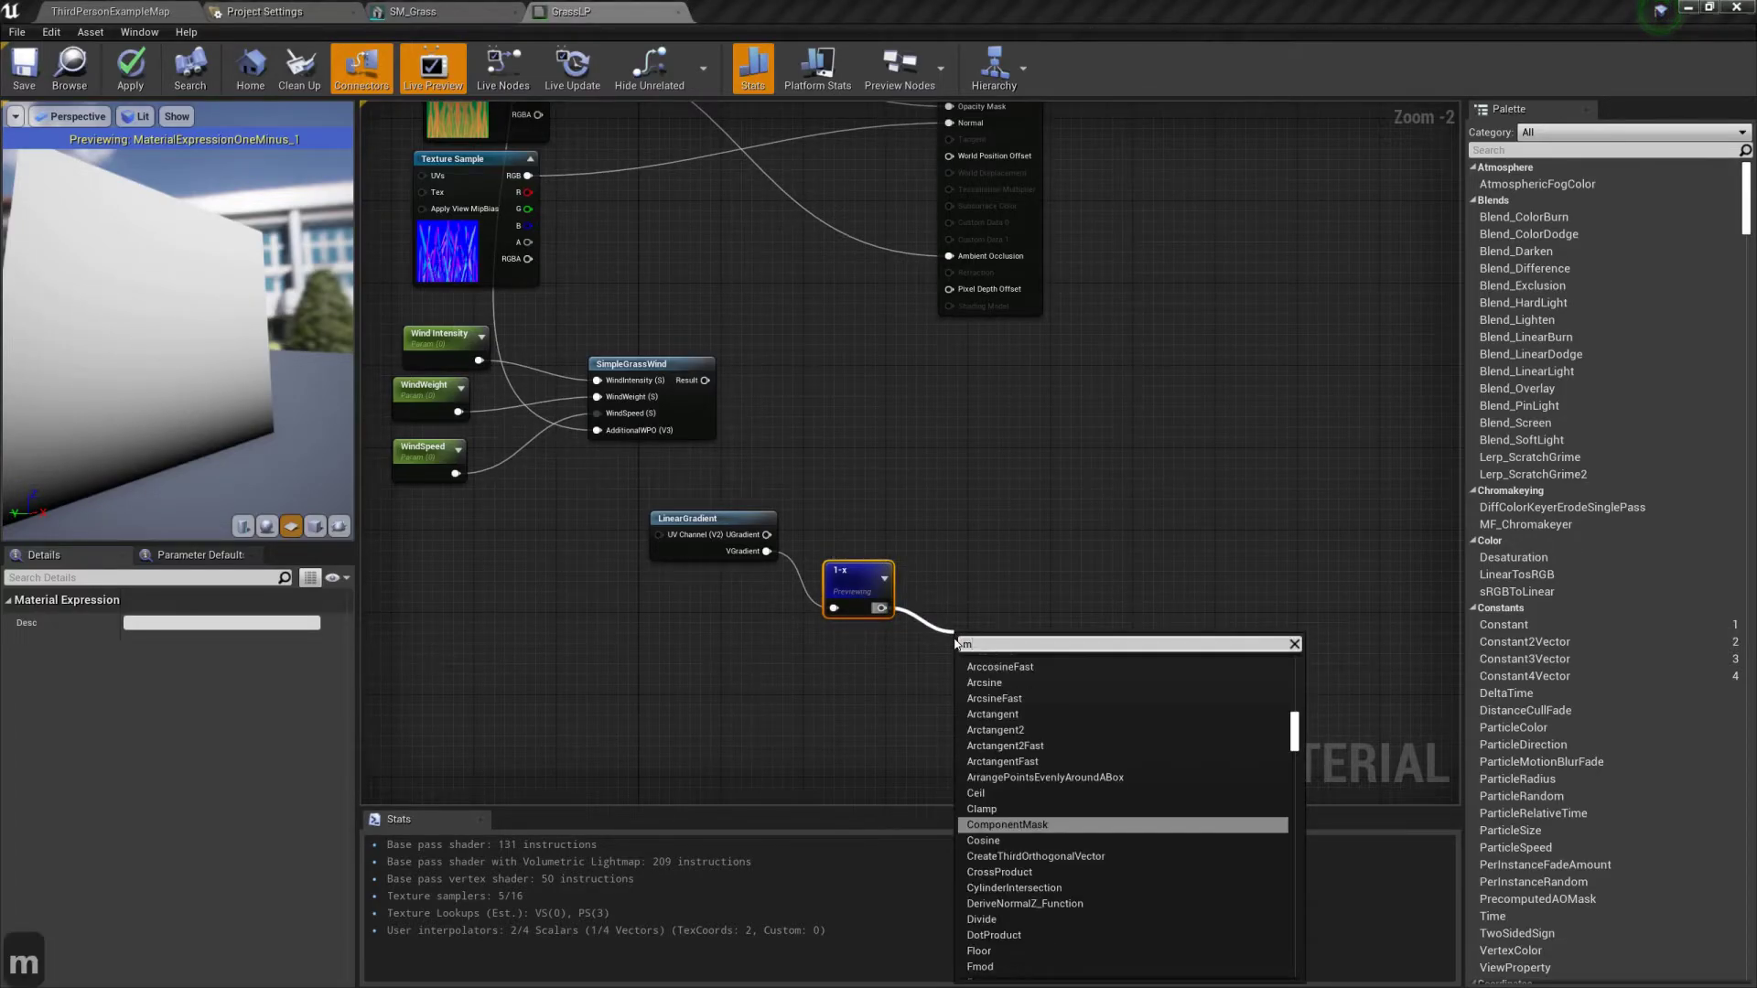
{"action": "key", "text": "BackSpace"}
{"action": "type", "text": "op"}
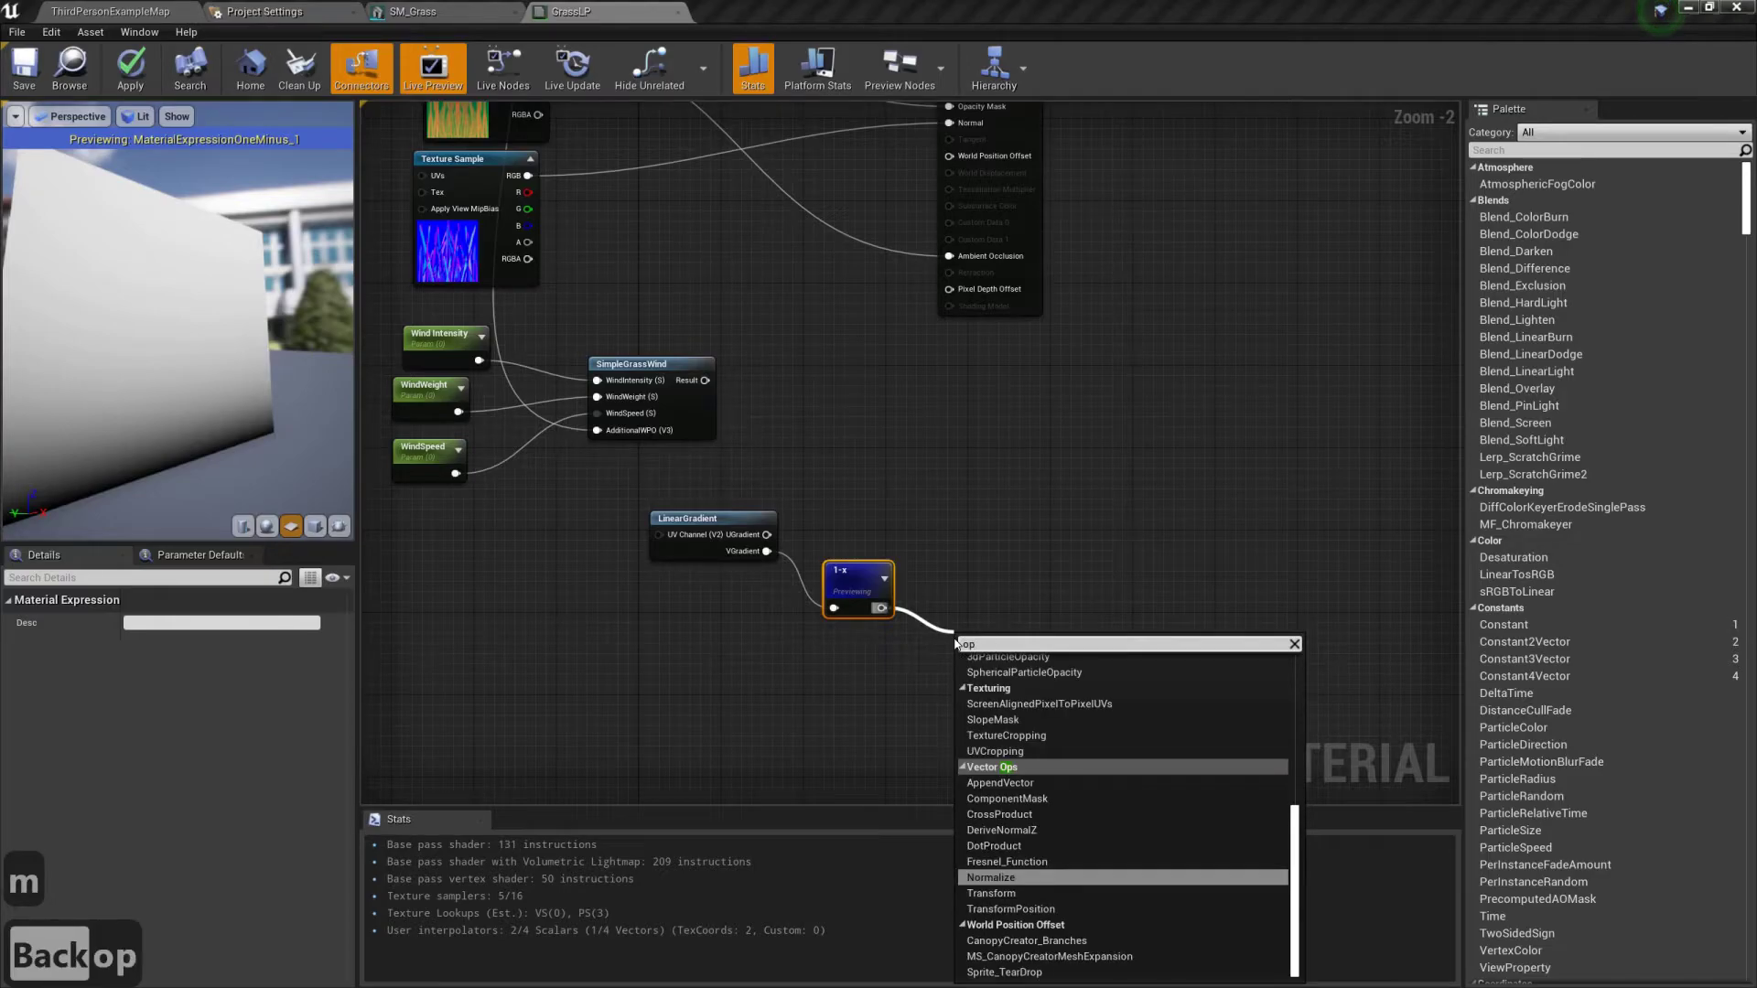
{"action": "key", "text": "BackSpace"}
{"action": "key", "text": "BackSpace"}
{"action": "type", "text": "pow"}
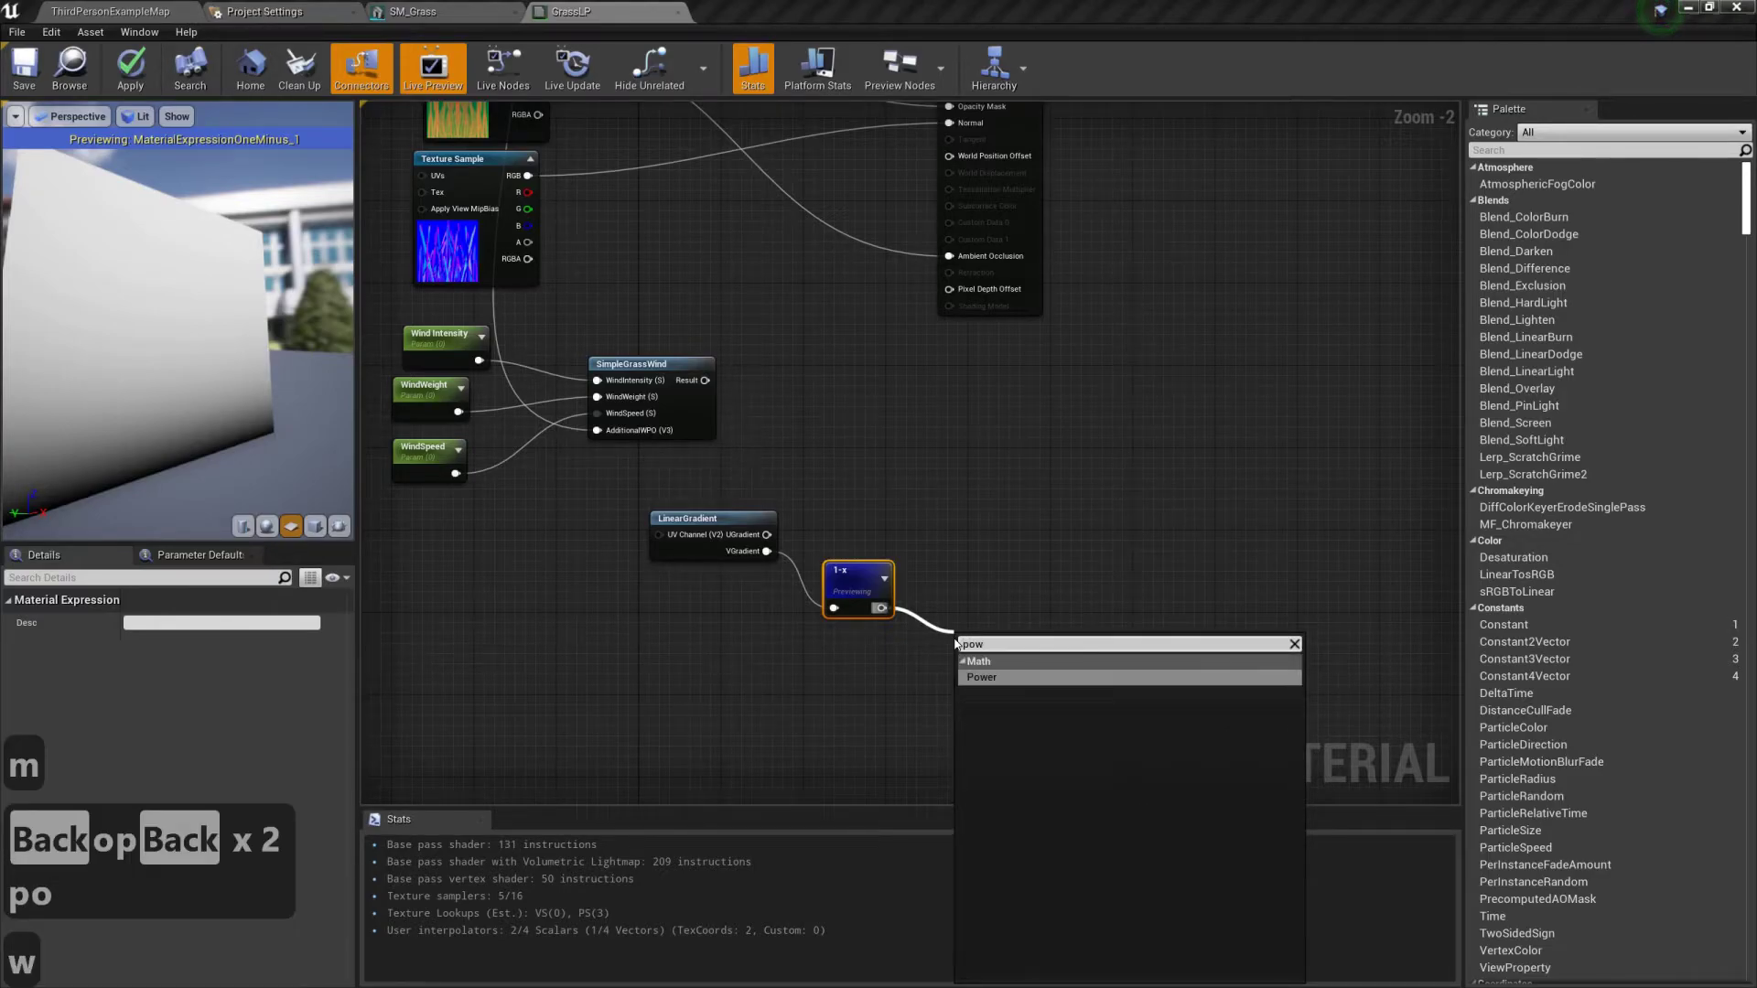
{"action": "key", "text": "Return"}
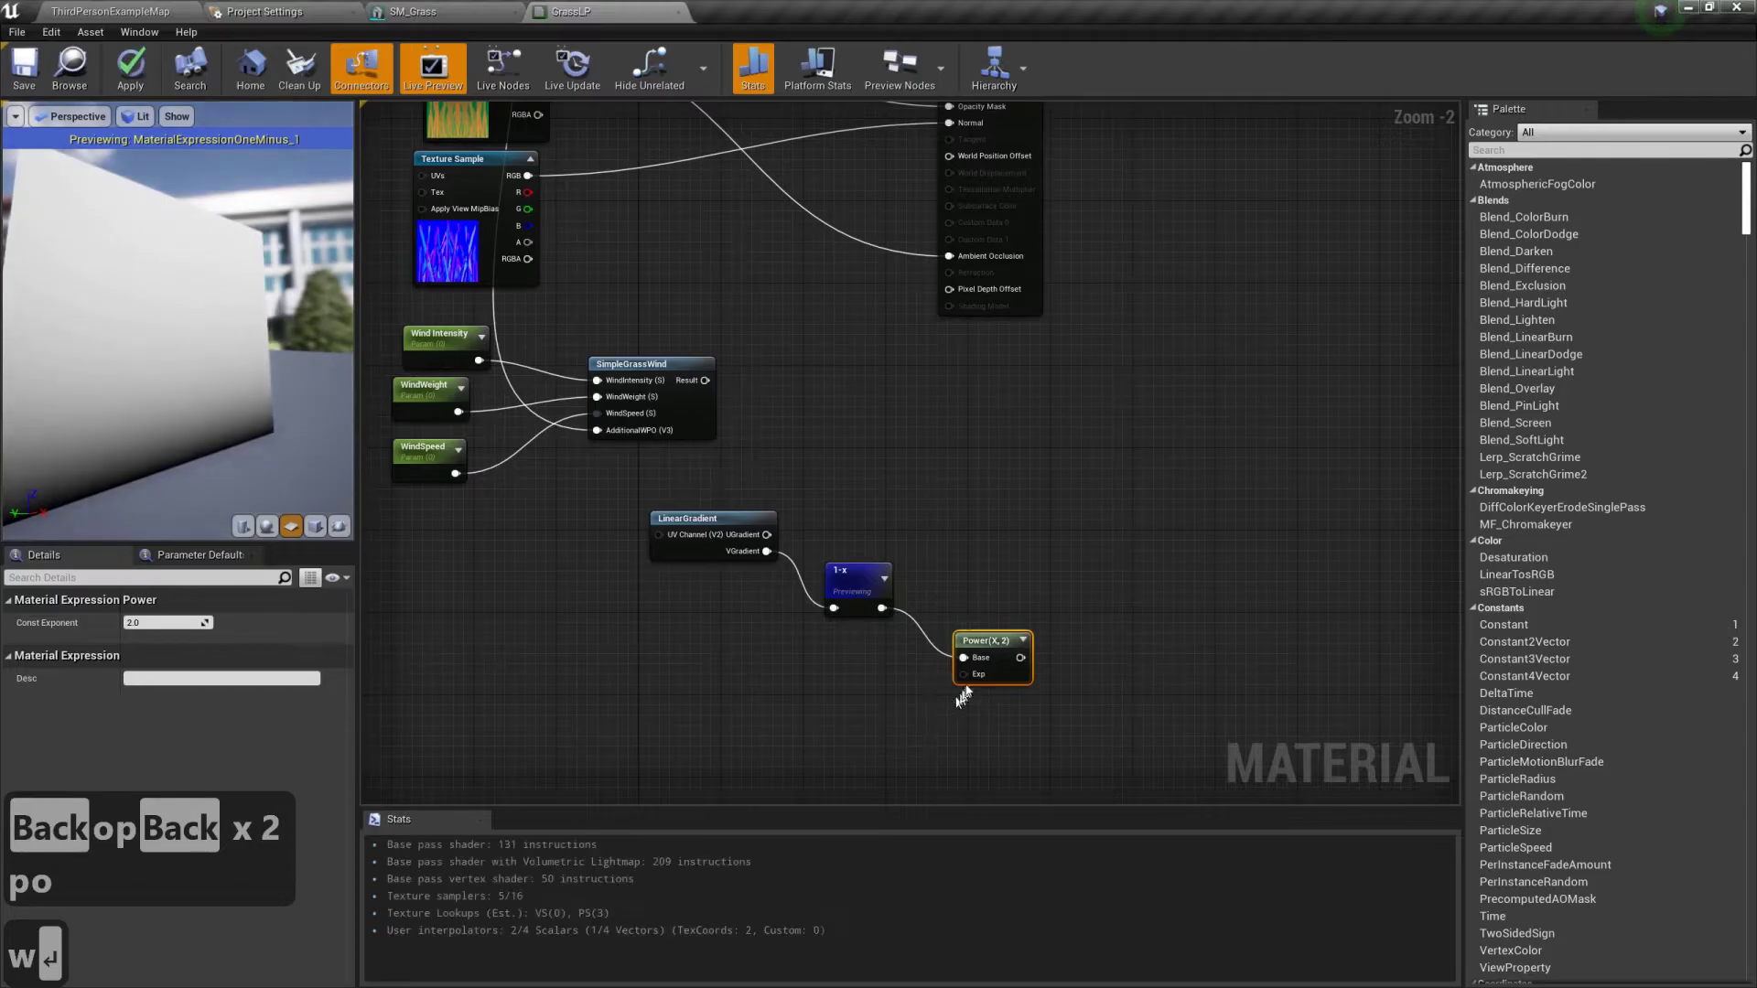
Step: Add a scalar parameter named WindEffect connected to the Power node's Exp input and move it farther from the Power node
{"action": "left_click_drag", "start_coordinate": [965, 674], "coordinate": [887, 697]}
{"action": "type", "text": "sca"}
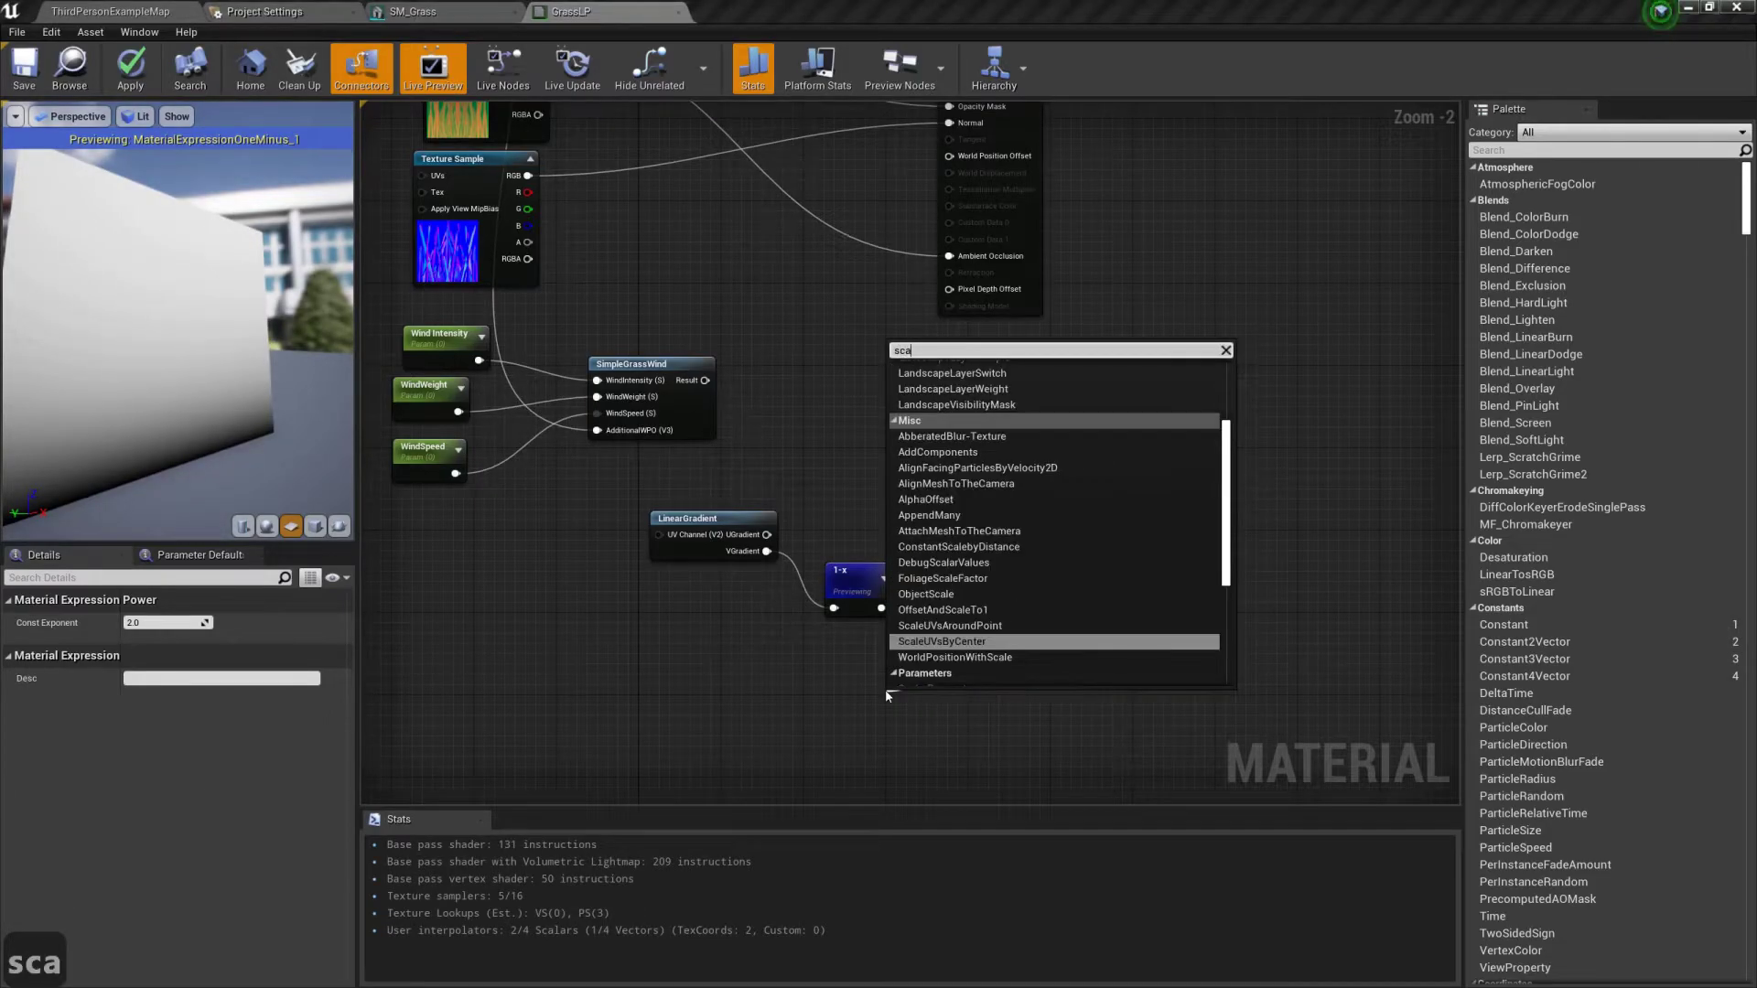
{"action": "type", "text": "lar"}
{"action": "key", "text": "Return"}
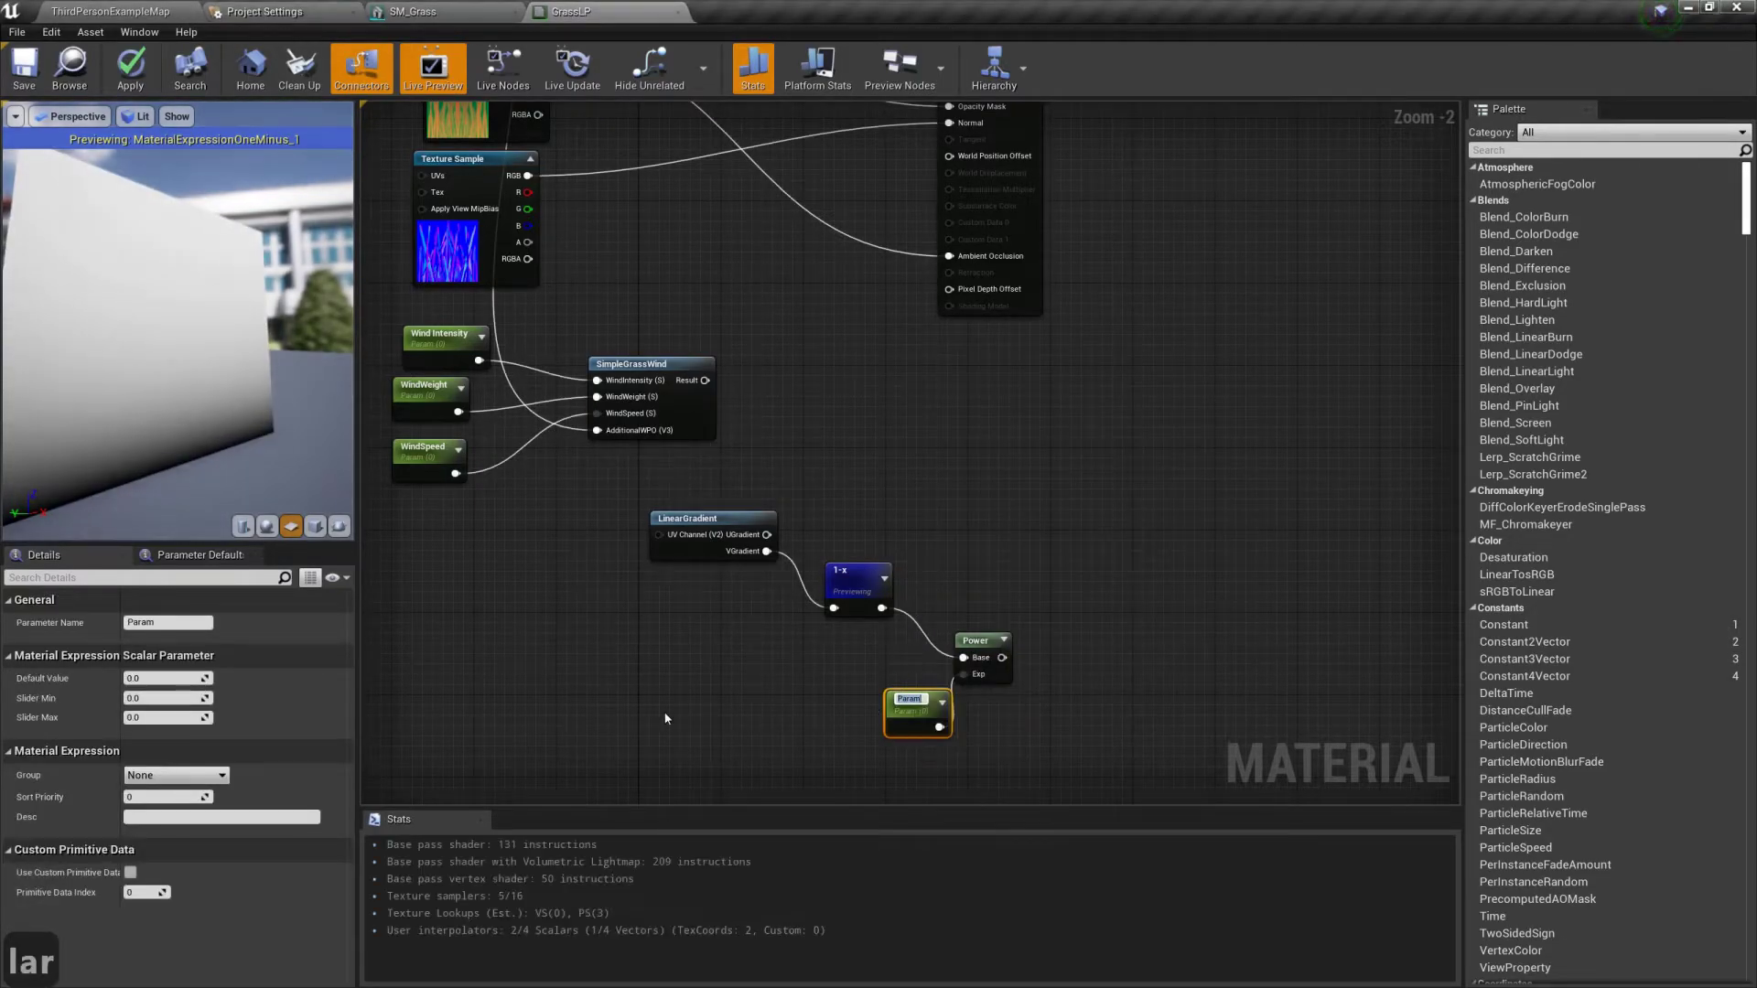
{"action": "type", "text": "WindA"}
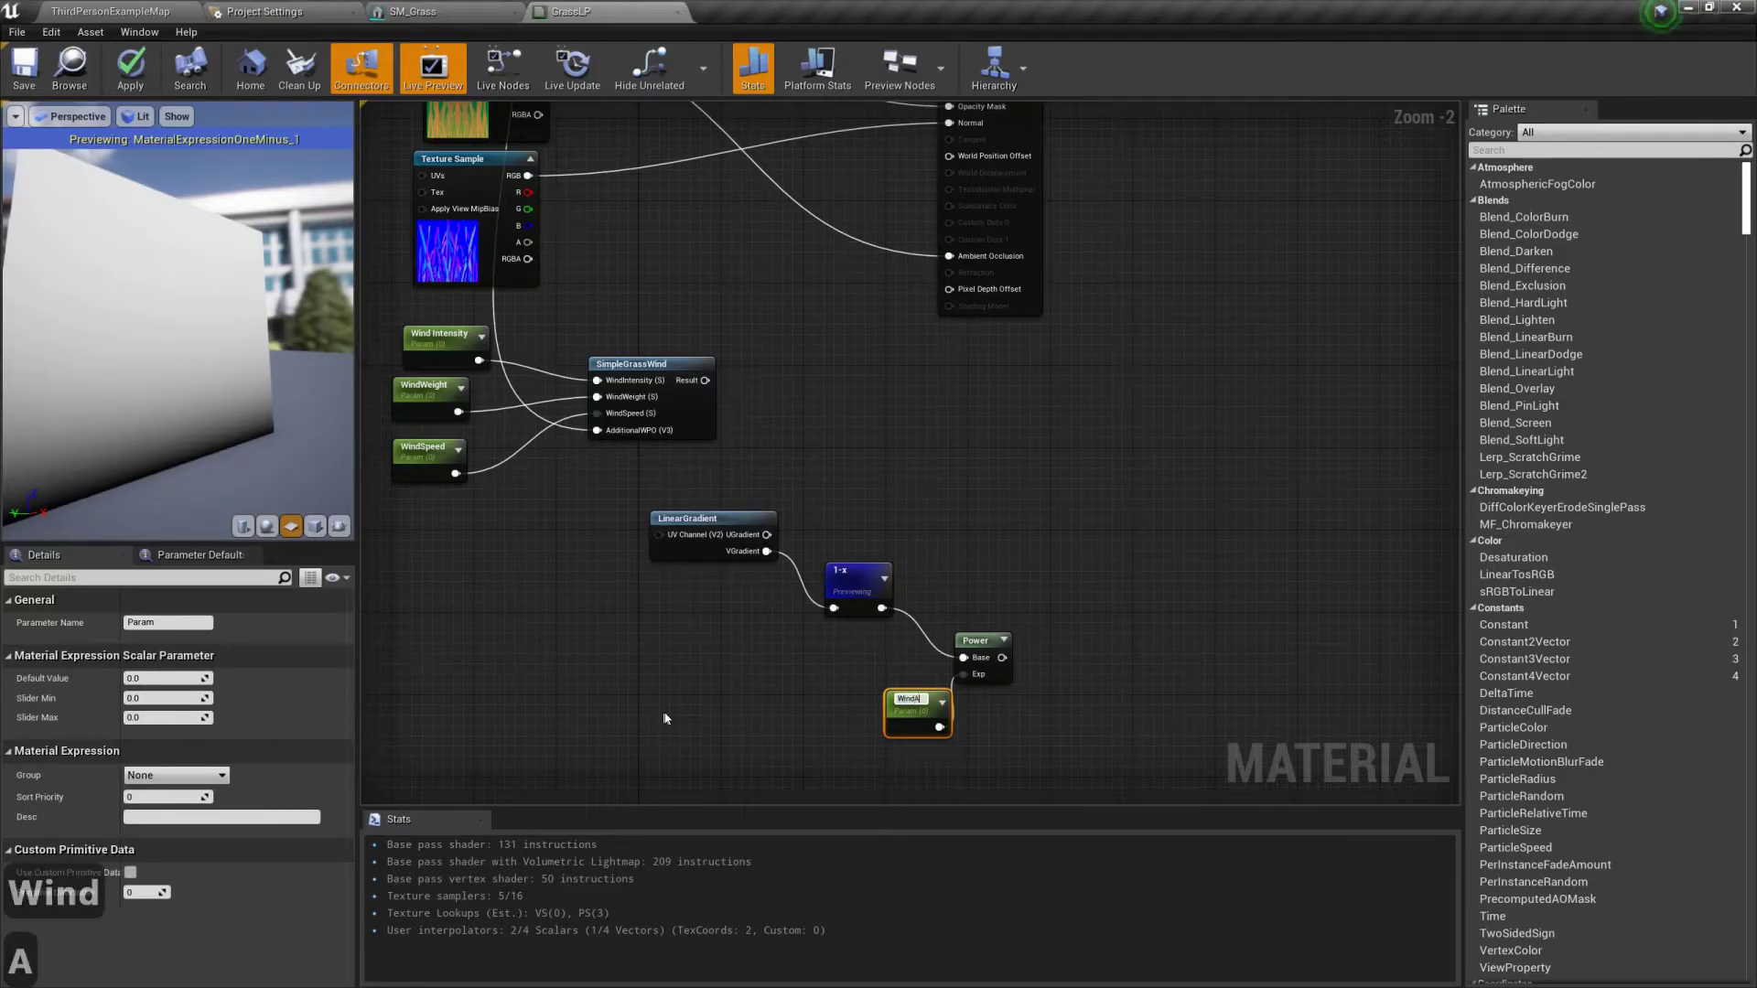
{"action": "key", "text": "BackSpace"}
{"action": "type", "text": "Effect"}
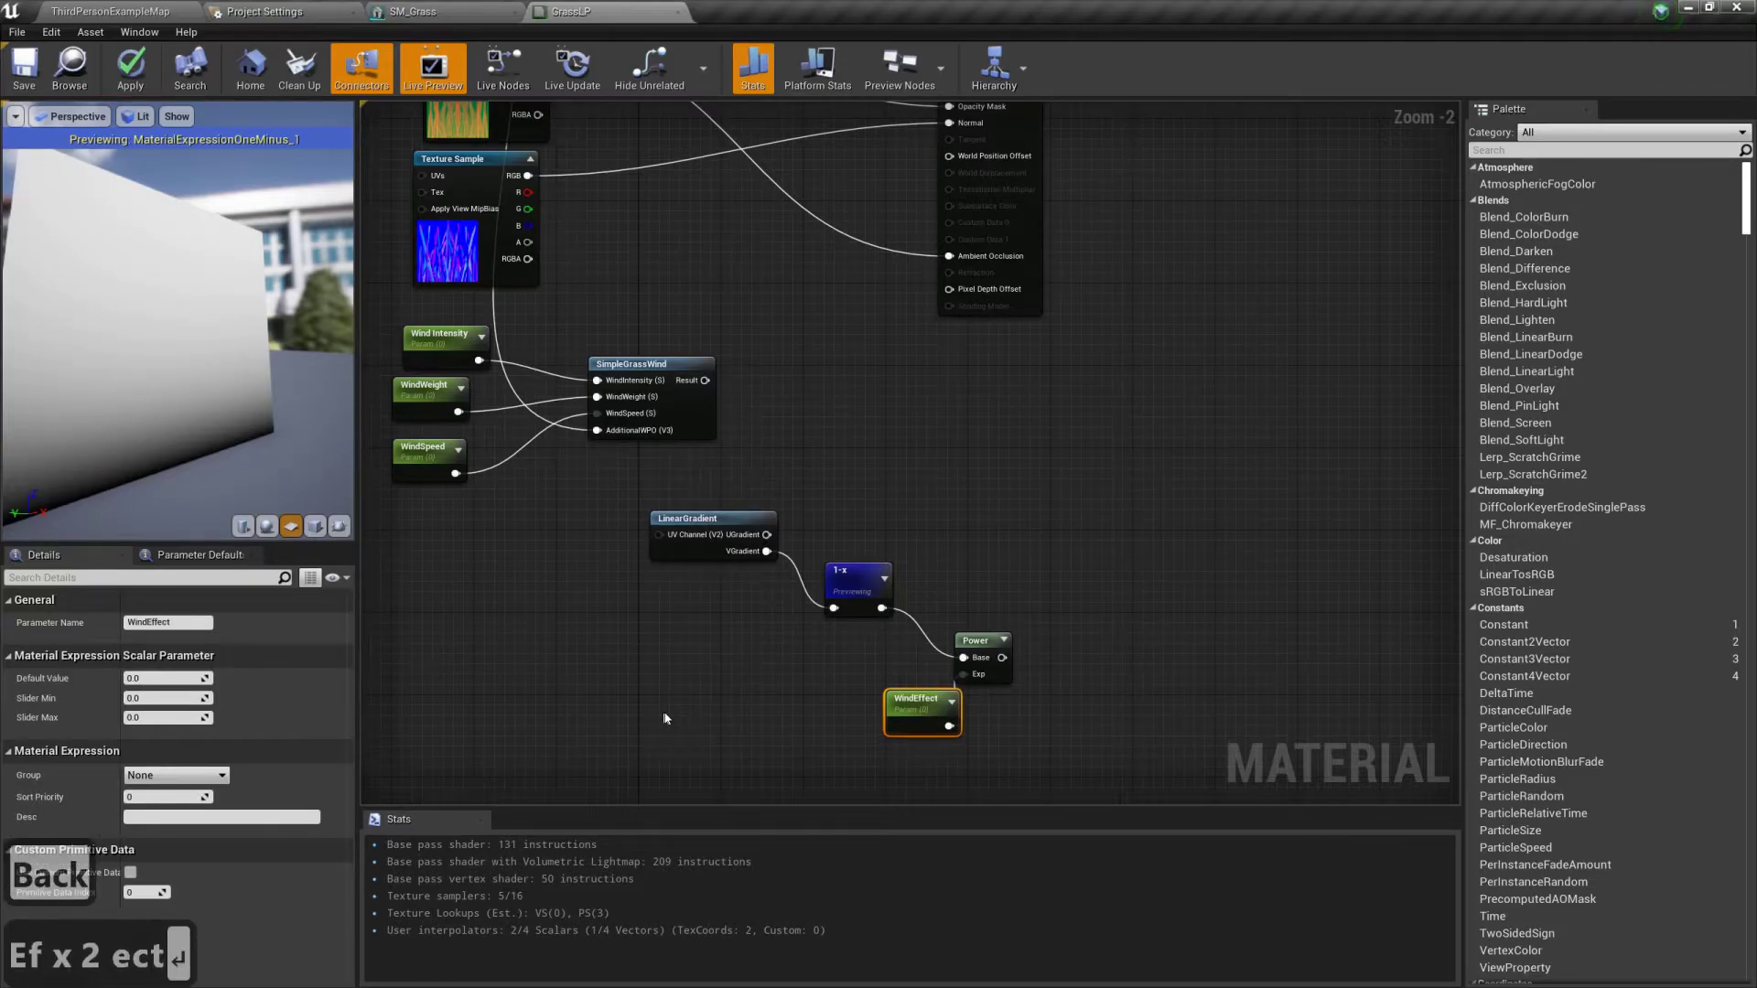
{"action": "left_click_drag", "start_coordinate": [915, 704], "coordinate": [840, 679]}
Step: Preview the Power node and increase WindEffect's default value to adjust the gradient's falloff
{"action": "right_click", "coordinate": [987, 645]}
{"action": "left_click", "coordinate": [995, 656]}
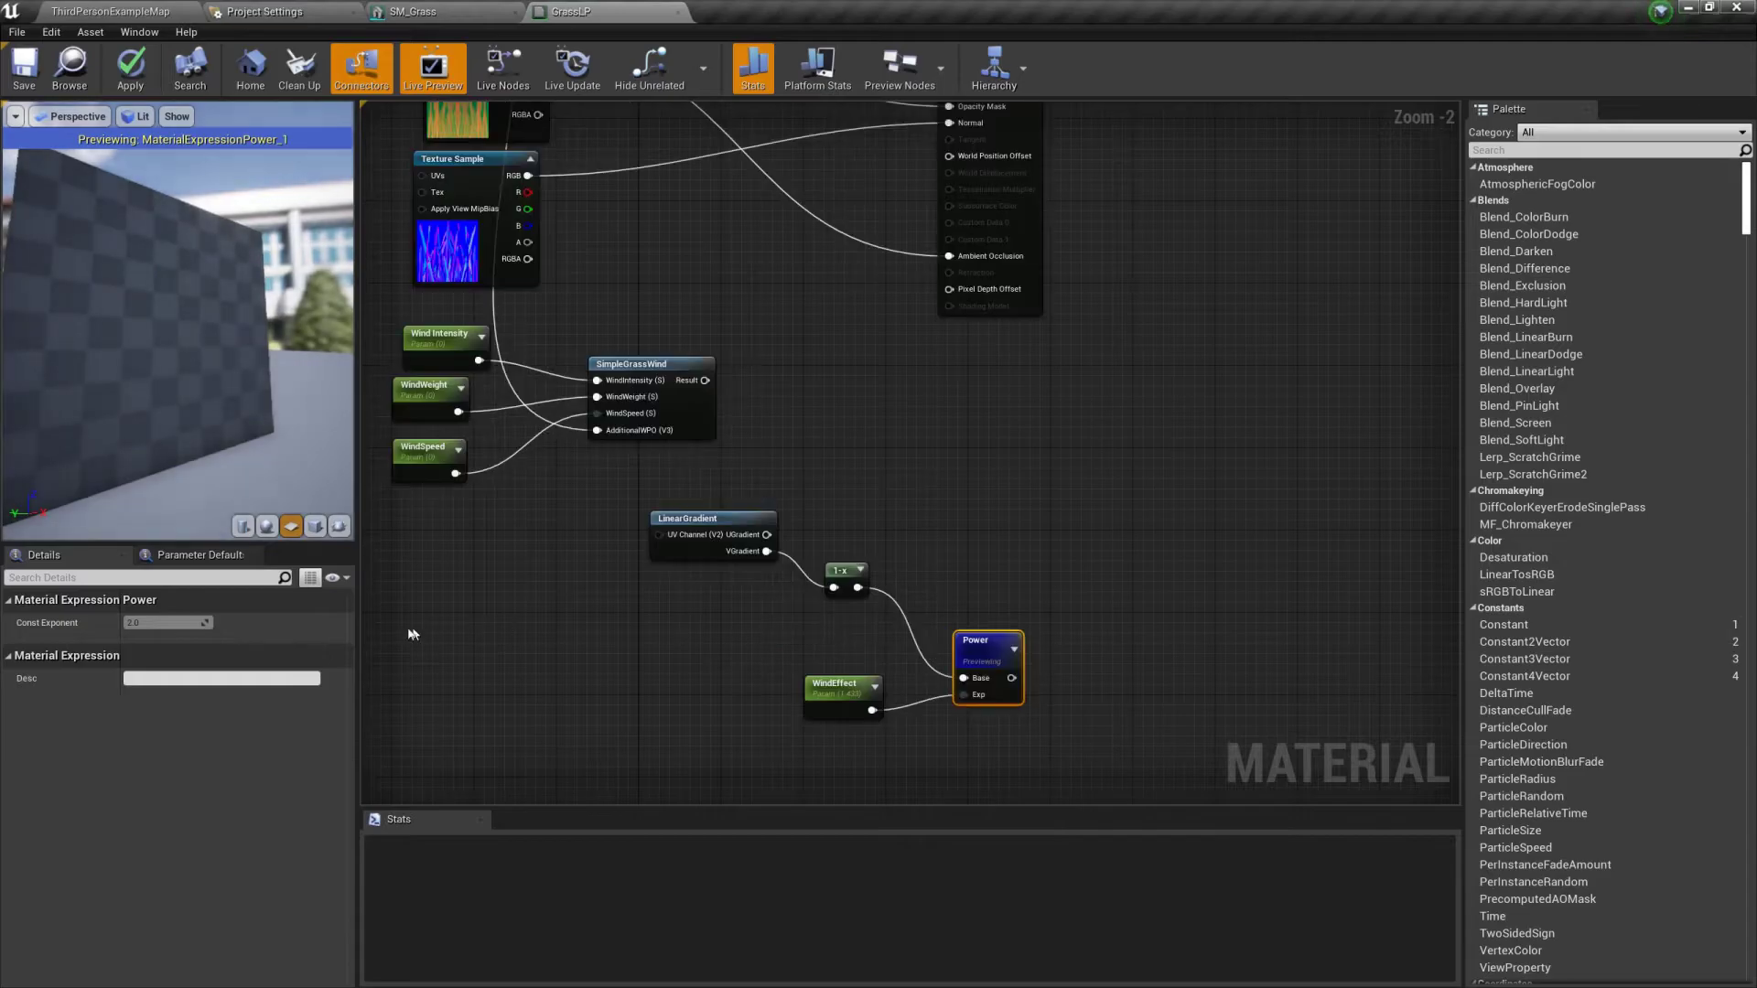
{"action": "left_click", "coordinate": [837, 687]}
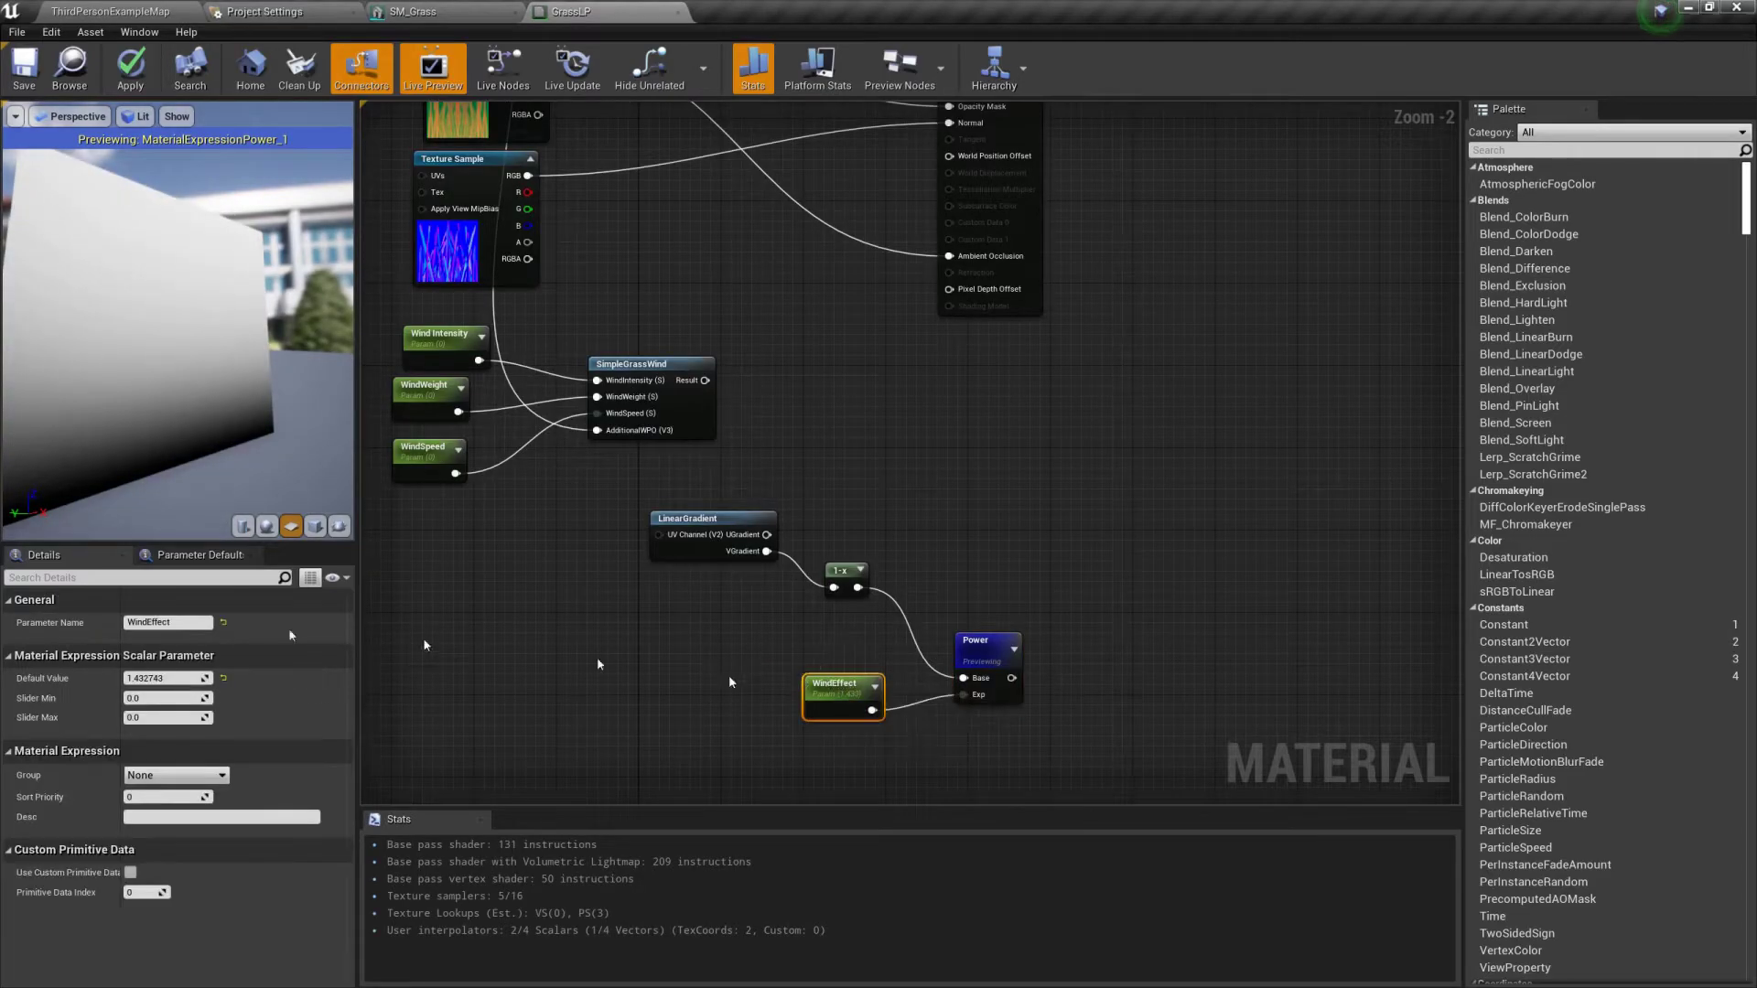
{"action": "left_click_drag", "start_coordinate": [150, 678], "coordinate": [575, 677]}
Step: Move the LinearGradient, 1-x, WindEffect and Power nodes together to sit below the wind parameters and SimpleGrassWind
{"action": "left_click_drag", "start_coordinate": [632, 491], "coordinate": [1011, 693]}
{"action": "left_click_drag", "start_coordinate": [983, 646], "coordinate": [699, 648]}
{"action": "left_click", "coordinate": [819, 590]}
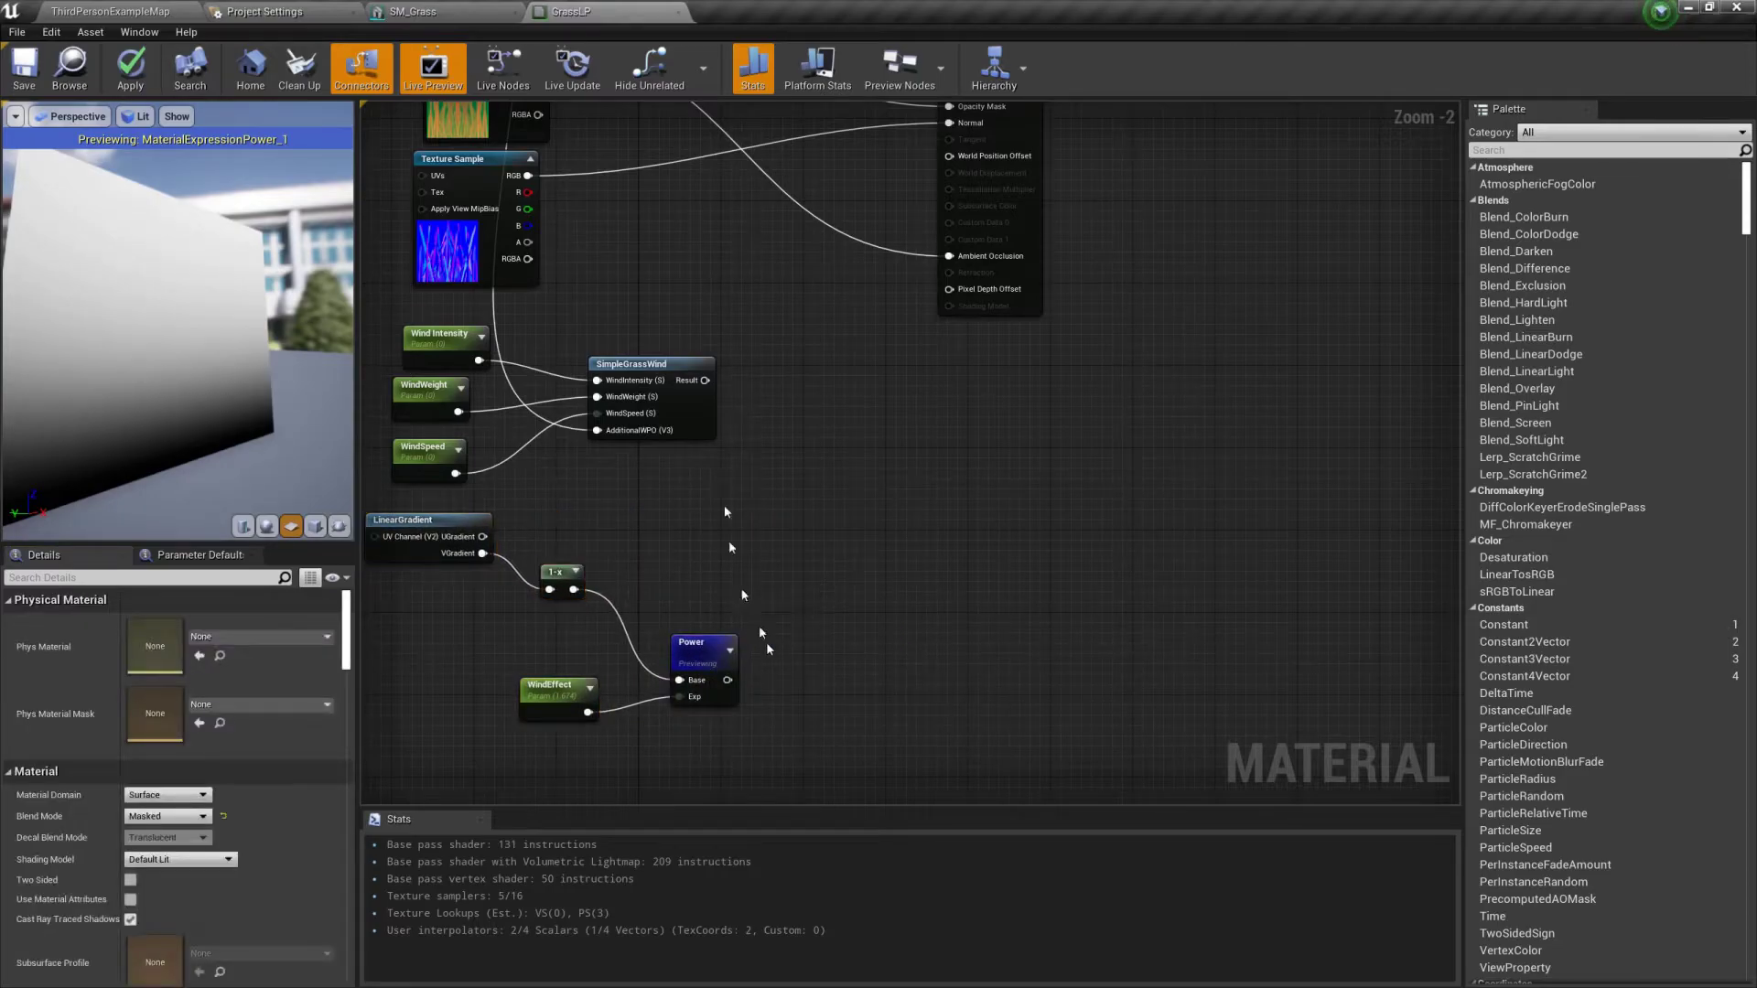
Step: Add a Multiply node with SimpleGrassWind's Result in input A and the Power node's output in input B
{"action": "left_click_drag", "start_coordinate": [705, 380], "coordinate": [840, 451]}
{"action": "type", "text": "mul"}
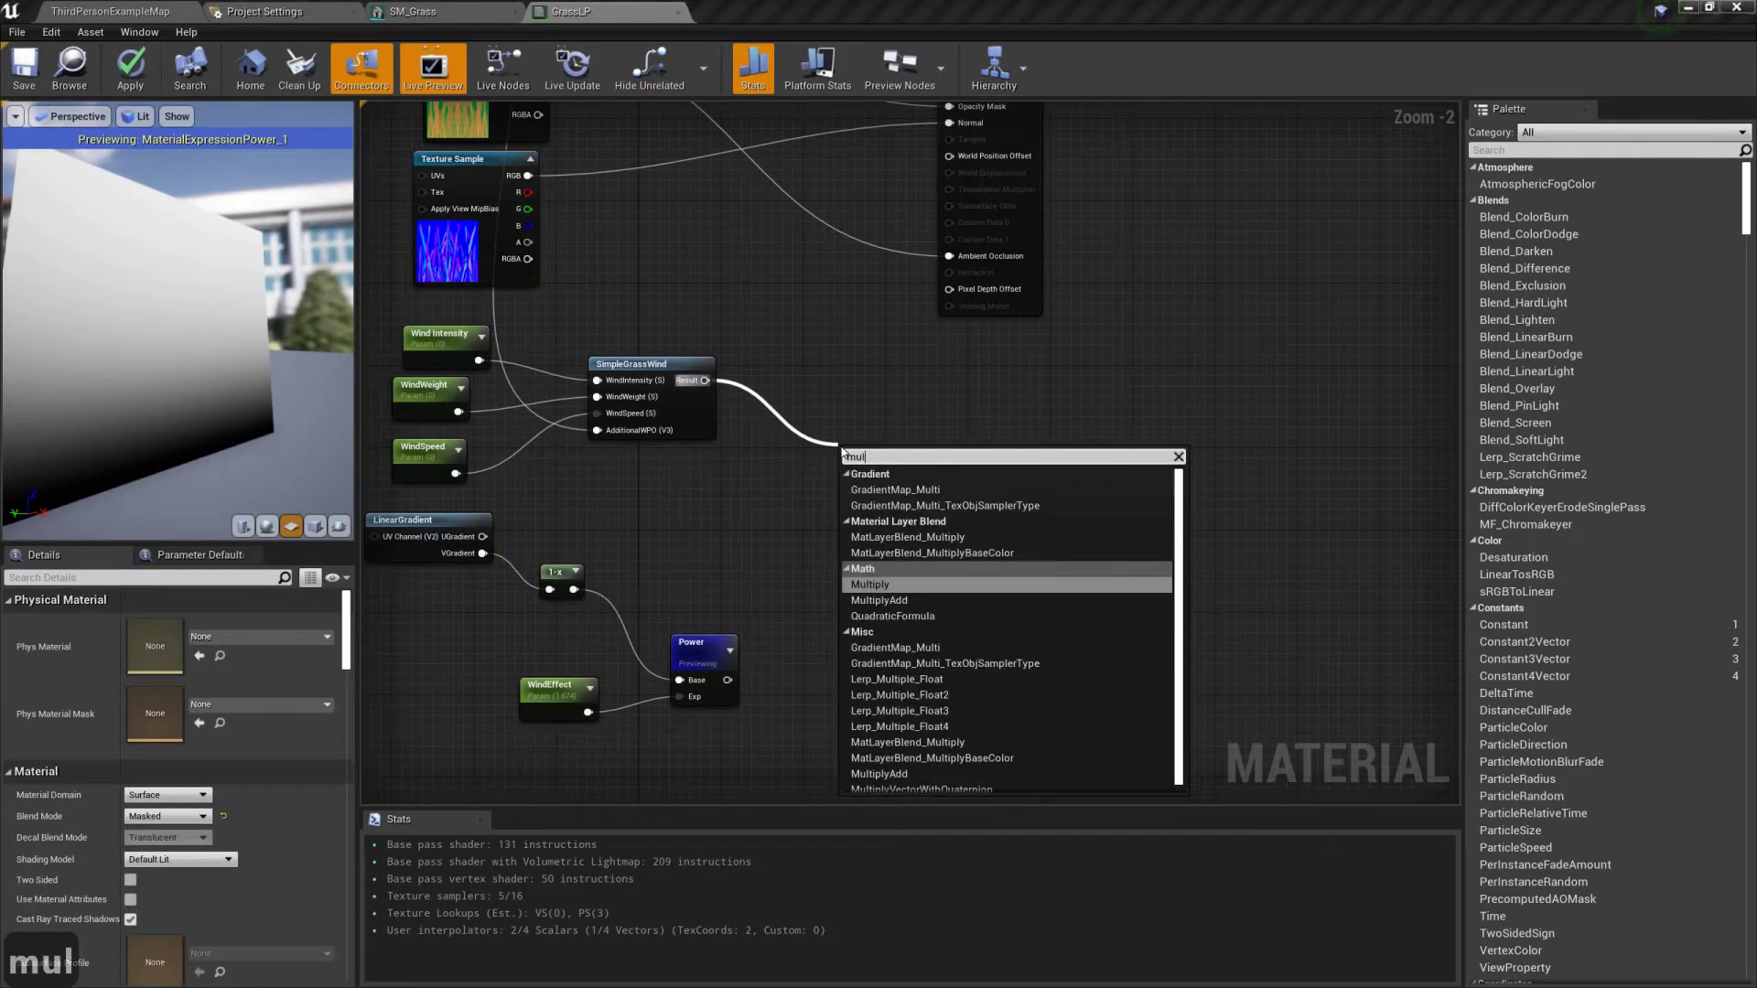
{"action": "key", "text": "Return"}
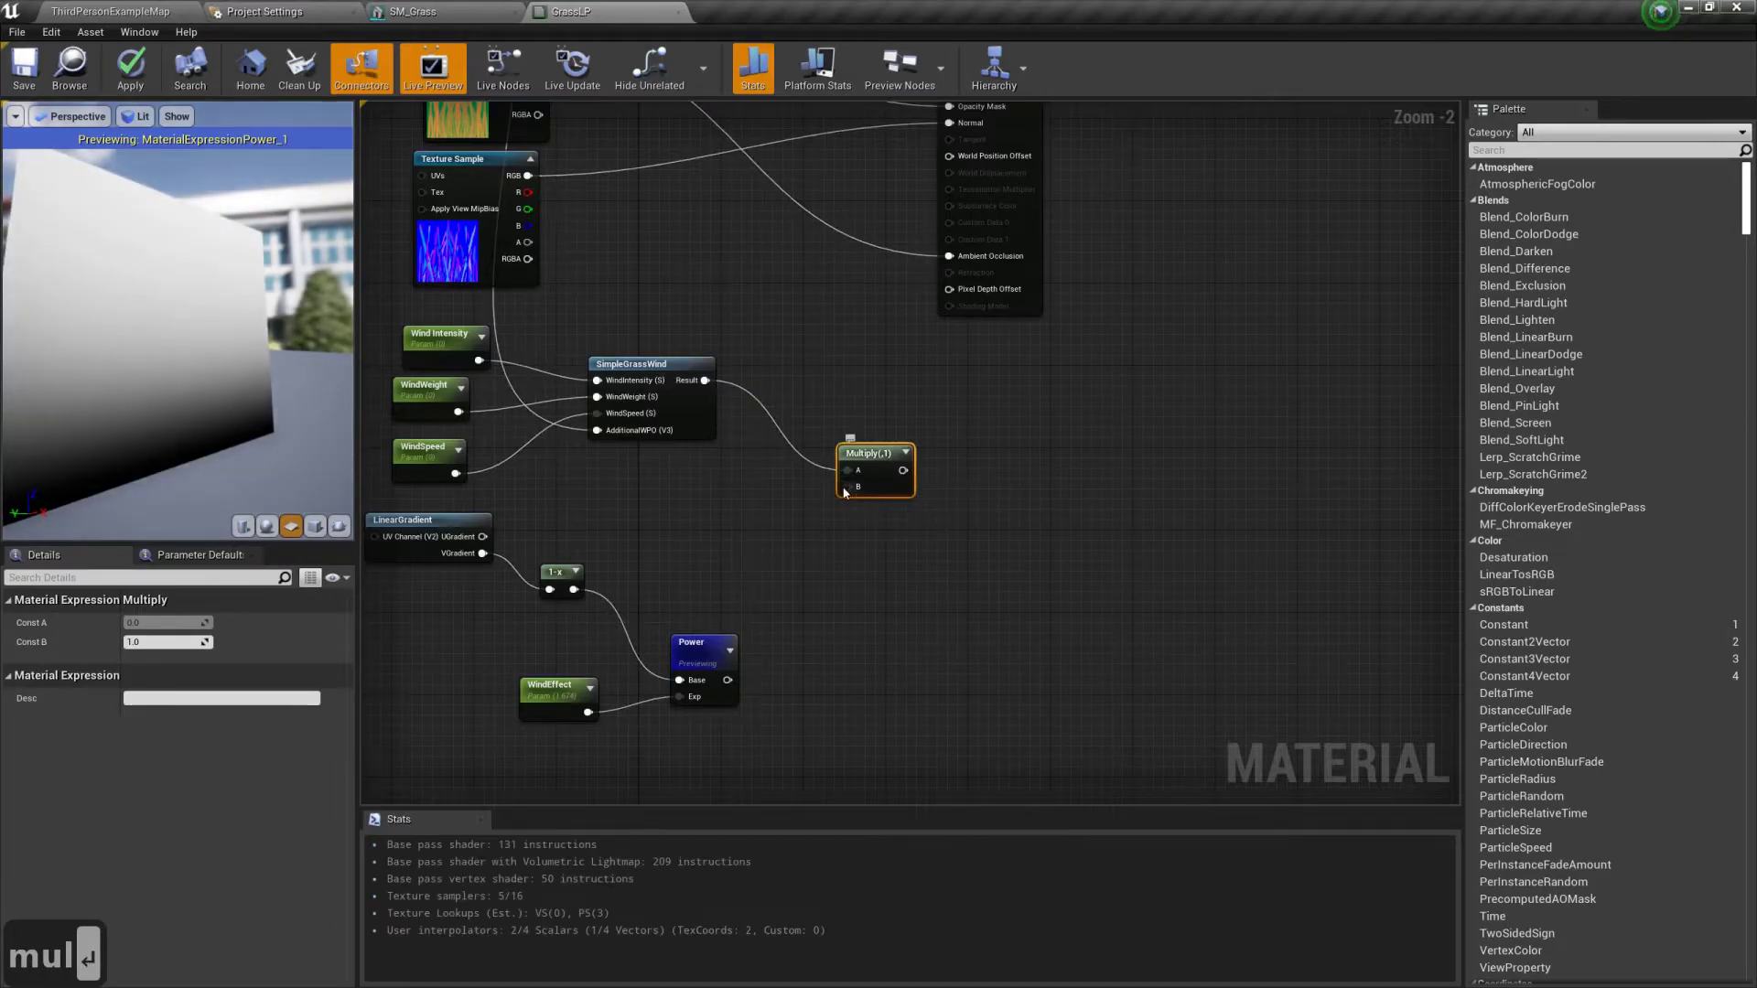
{"action": "left_click_drag", "start_coordinate": [734, 681], "coordinate": [735, 682]}
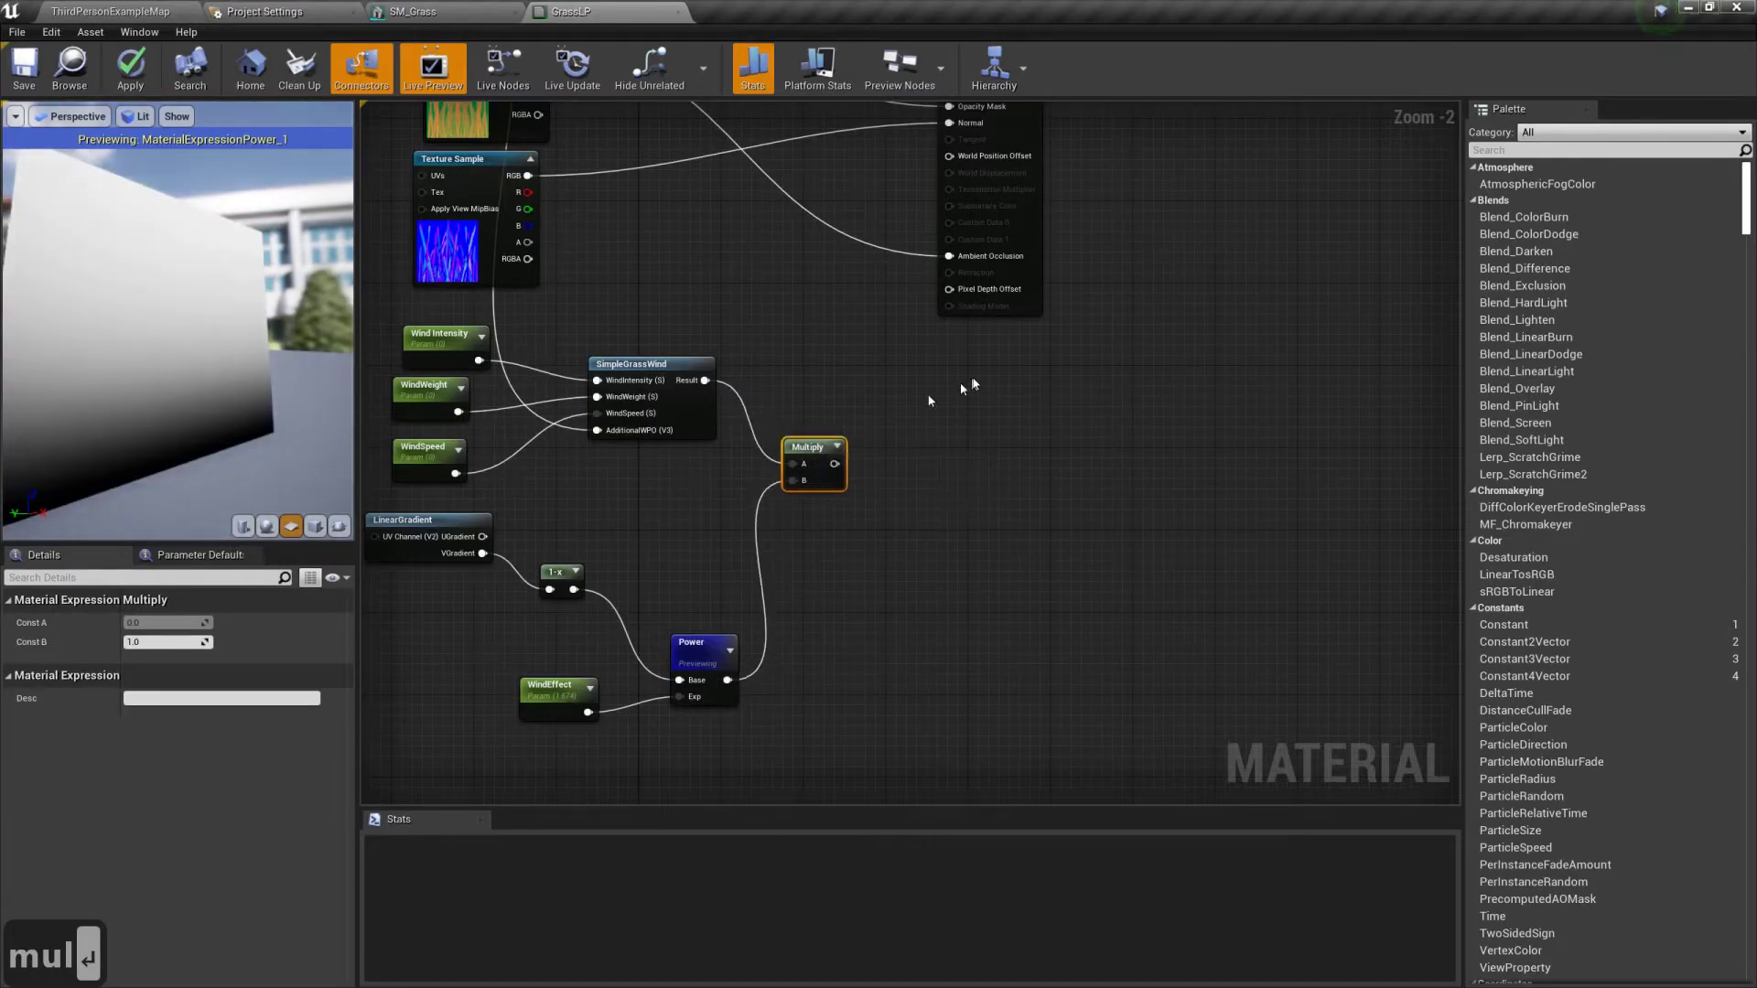
Step: Connect the Multiply node's output to the material's World Position Offset input
{"action": "right_click_drag", "start_coordinate": [933, 392], "coordinate": [856, 528]}
{"action": "left_click_drag", "start_coordinate": [718, 618], "coordinate": [831, 310]}
{"action": "scroll", "coordinate": [894, 596], "scroll_direction": "down", "scroll_amount": 1}
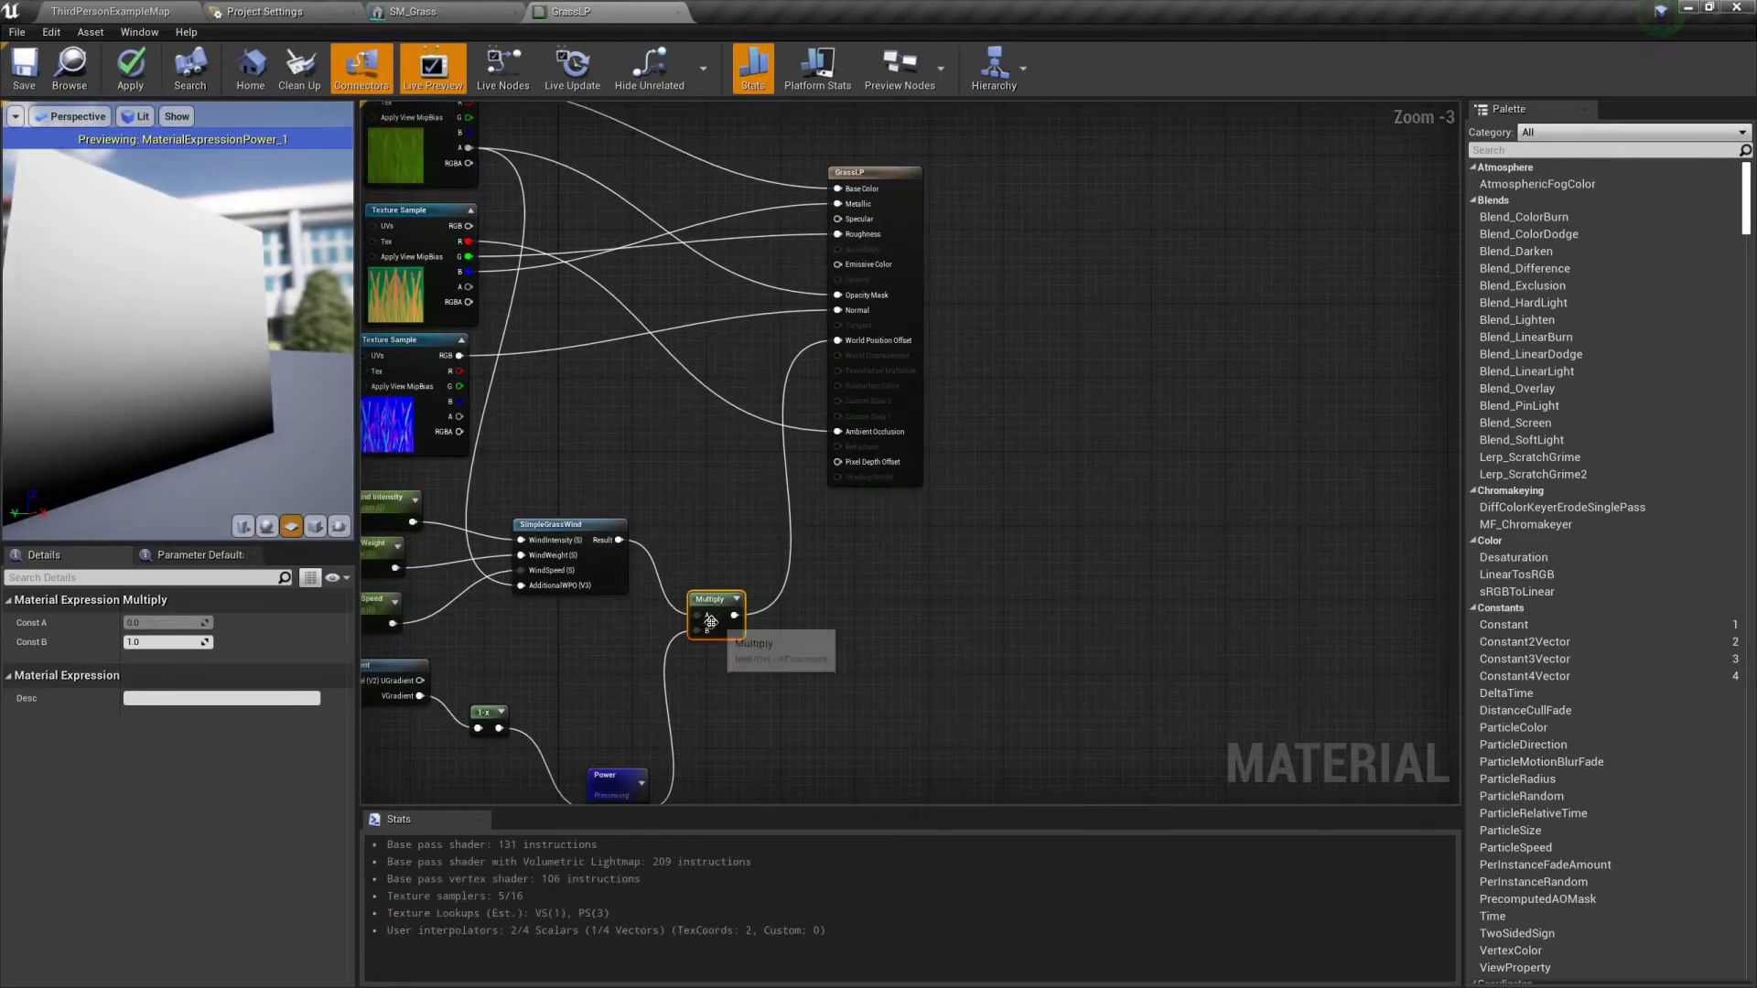
Step: Stop previewing the Power node and save the grass material
{"action": "right_click", "coordinate": [618, 774]}
{"action": "left_click", "coordinate": [683, 491]}
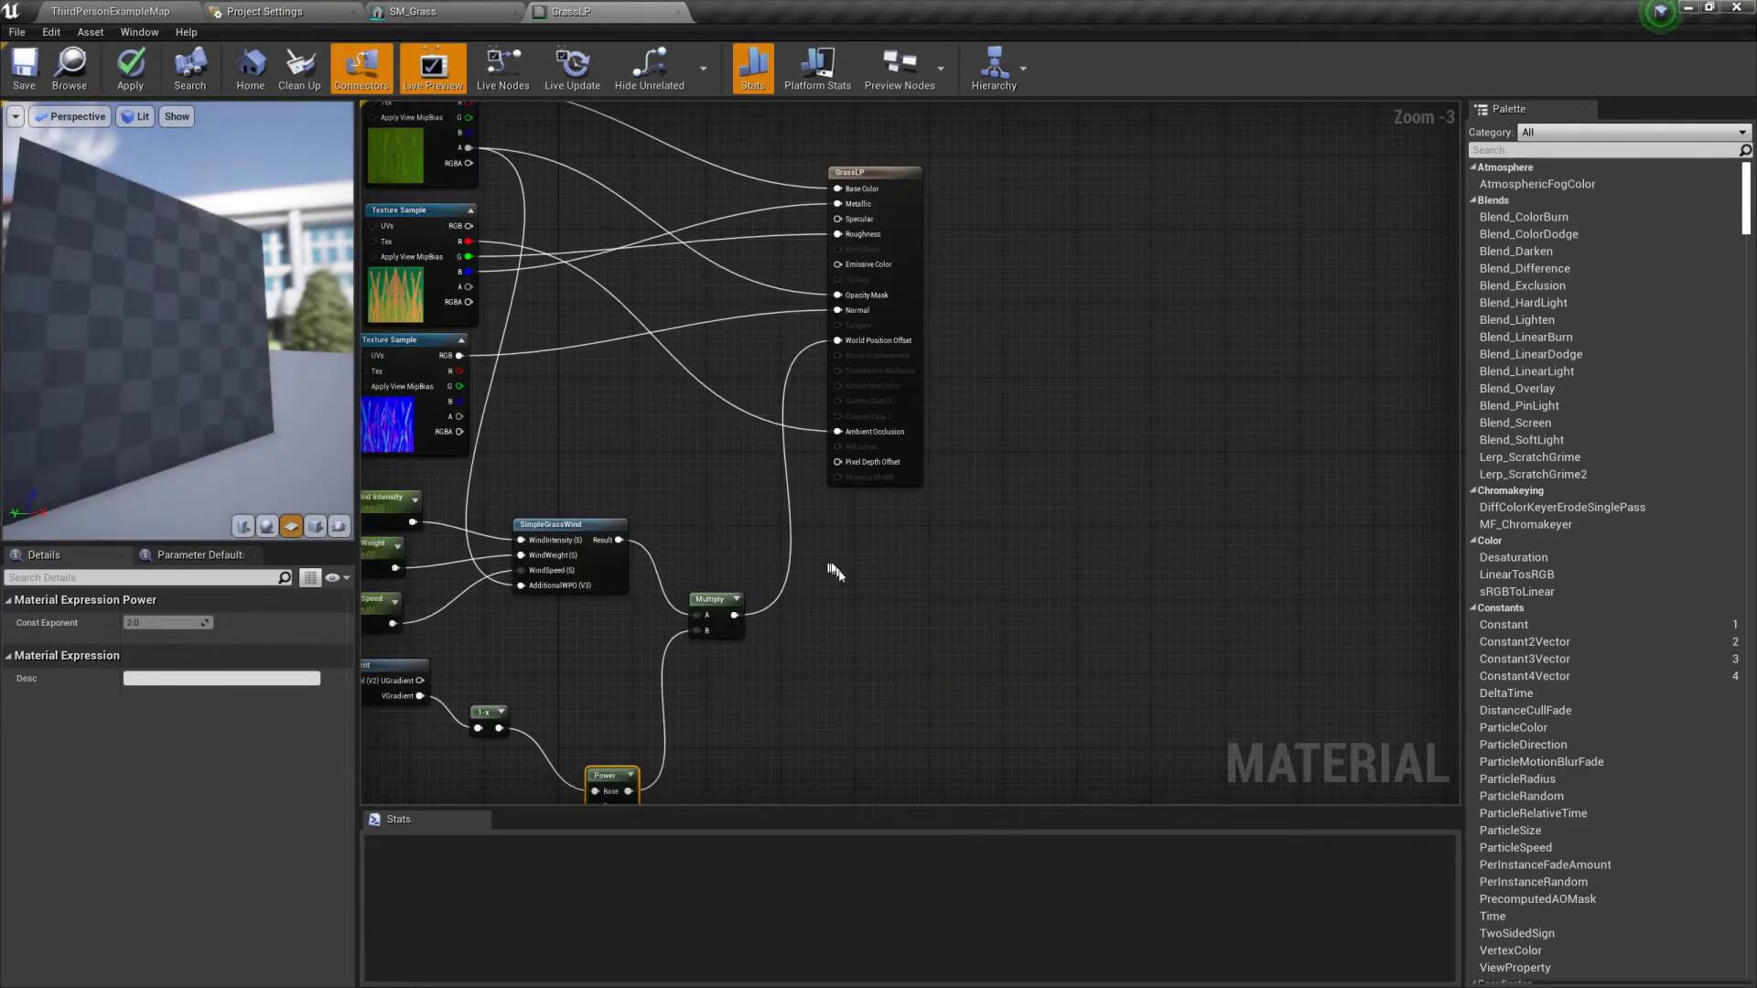
{"action": "scroll", "coordinate": [805, 586], "scroll_direction": "down", "scroll_amount": 1}
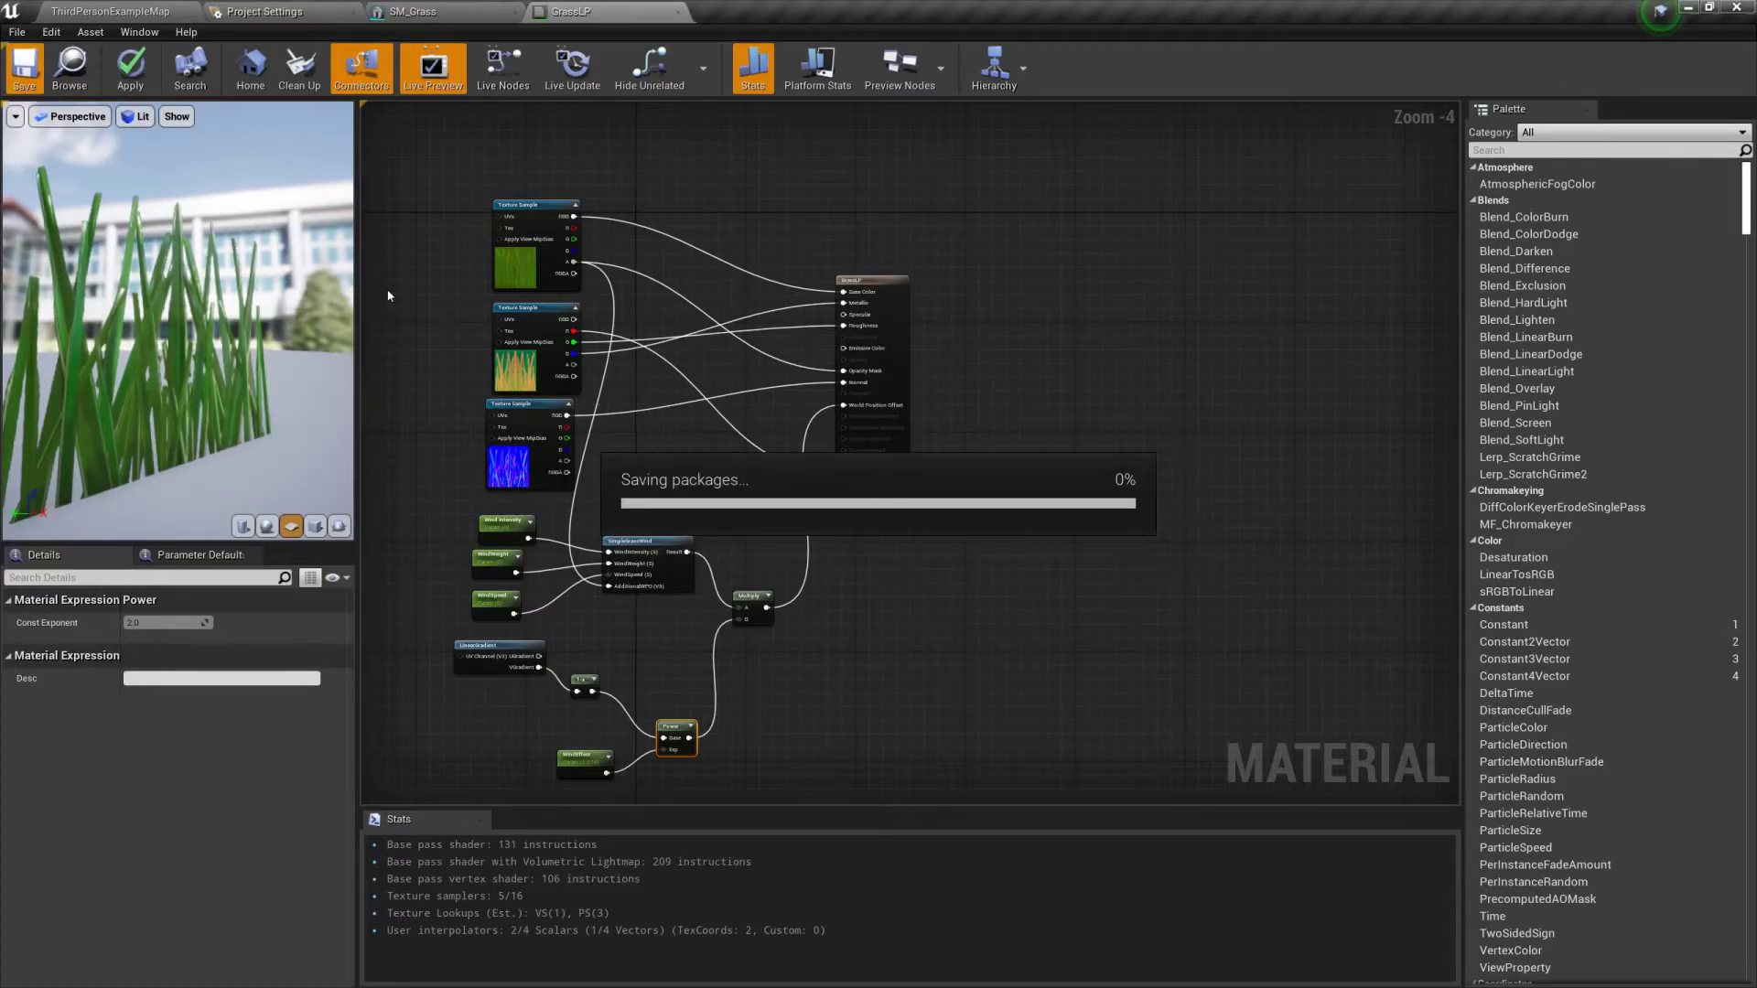
Step: Return to the ThirdPersonExampleMap level and create a Materials folder inside the Geometry folder
{"action": "left_click", "coordinate": [173, 7]}
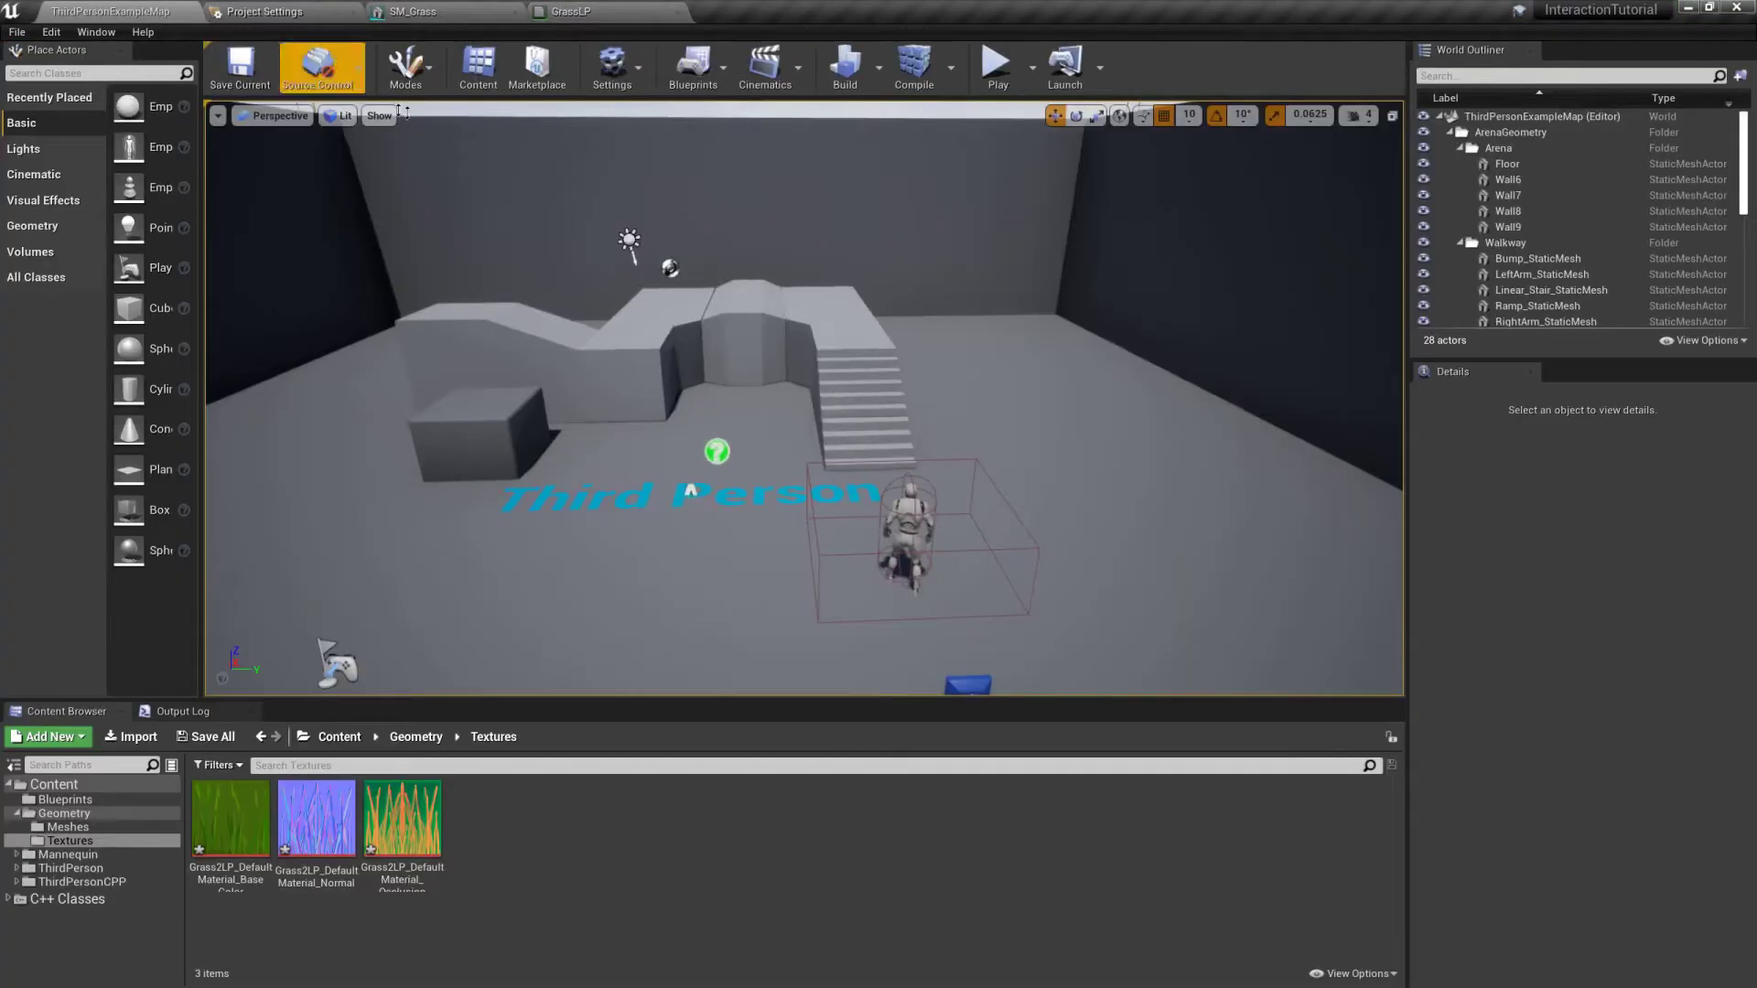
{"action": "left_click", "coordinate": [87, 815]}
{"action": "left_click", "coordinate": [95, 798]}
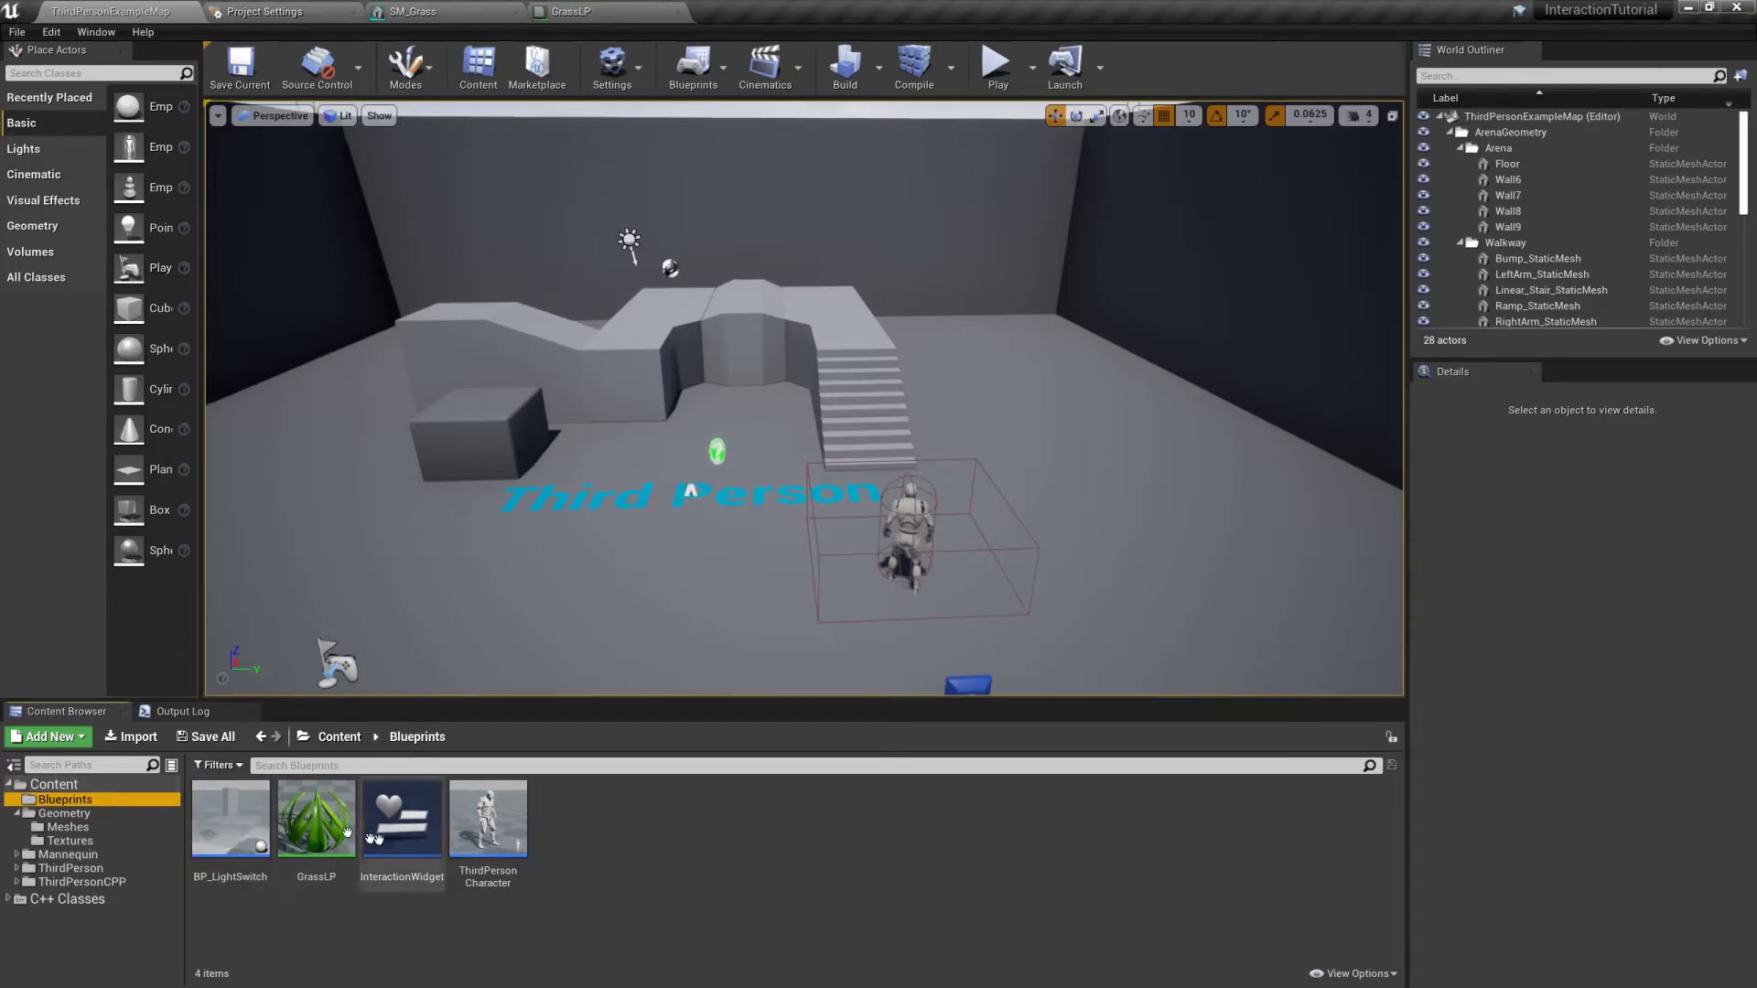
{"action": "left_click", "coordinate": [322, 844]}
{"action": "left_click", "coordinate": [302, 883]}
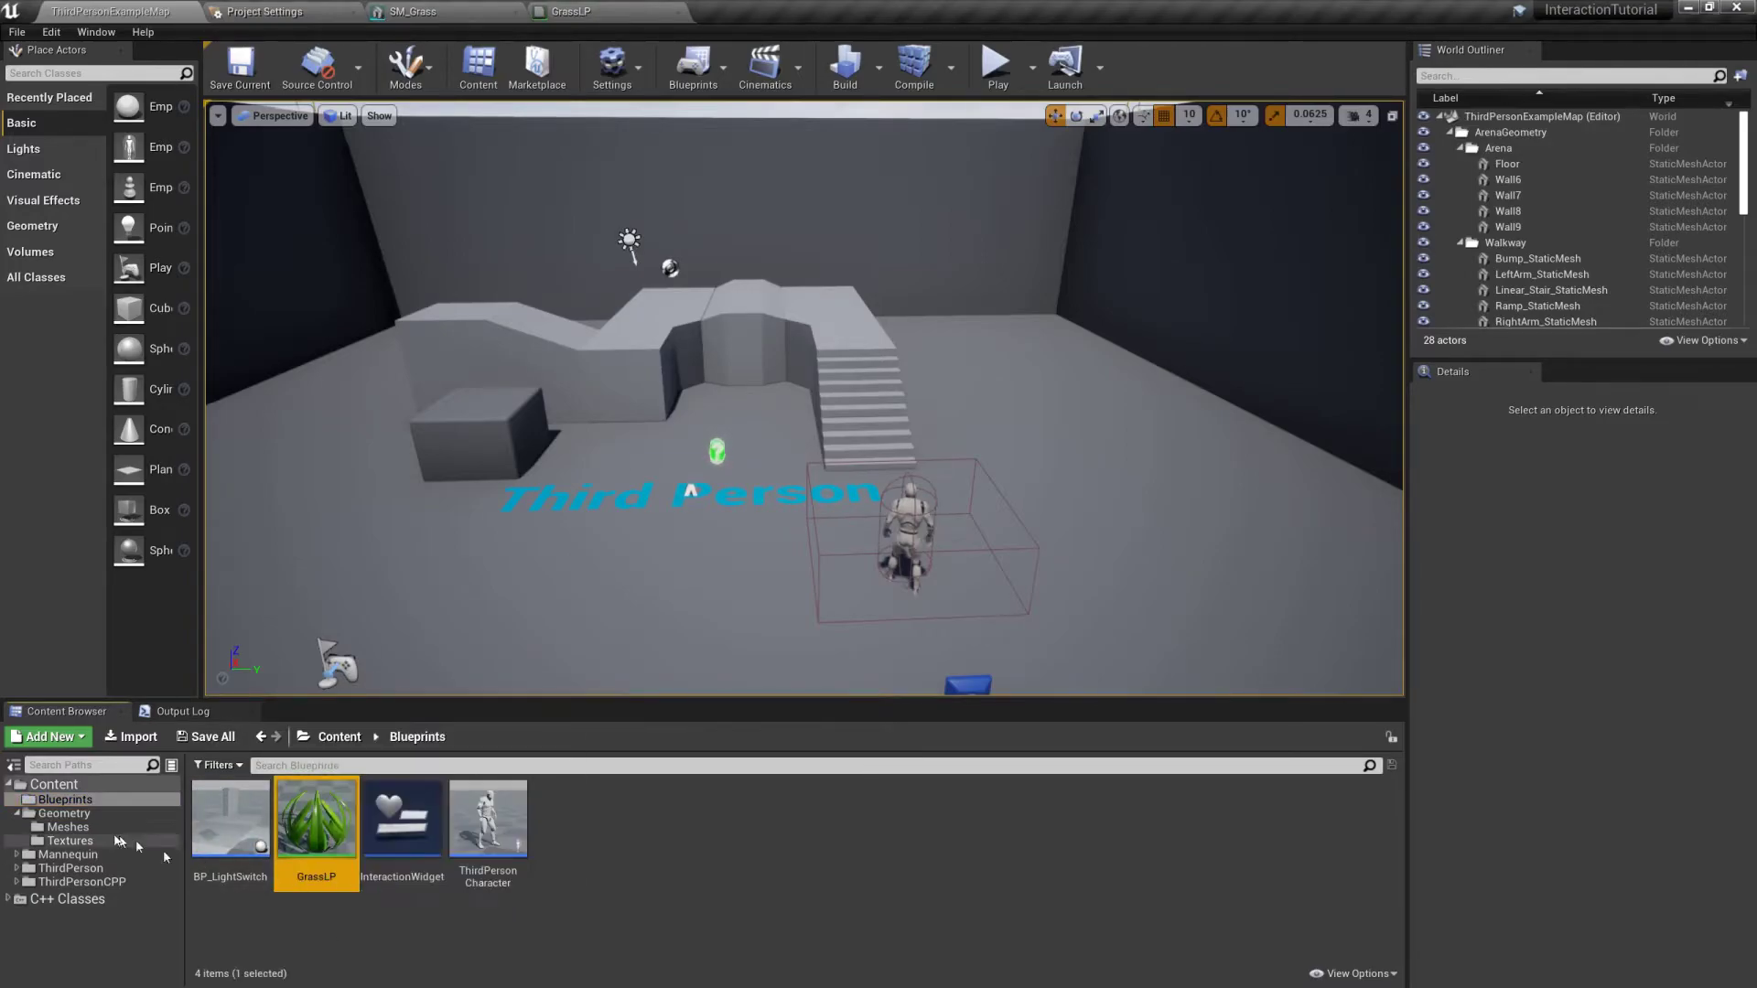
{"action": "right_click", "coordinate": [90, 815]}
{"action": "left_click", "coordinate": [117, 427]}
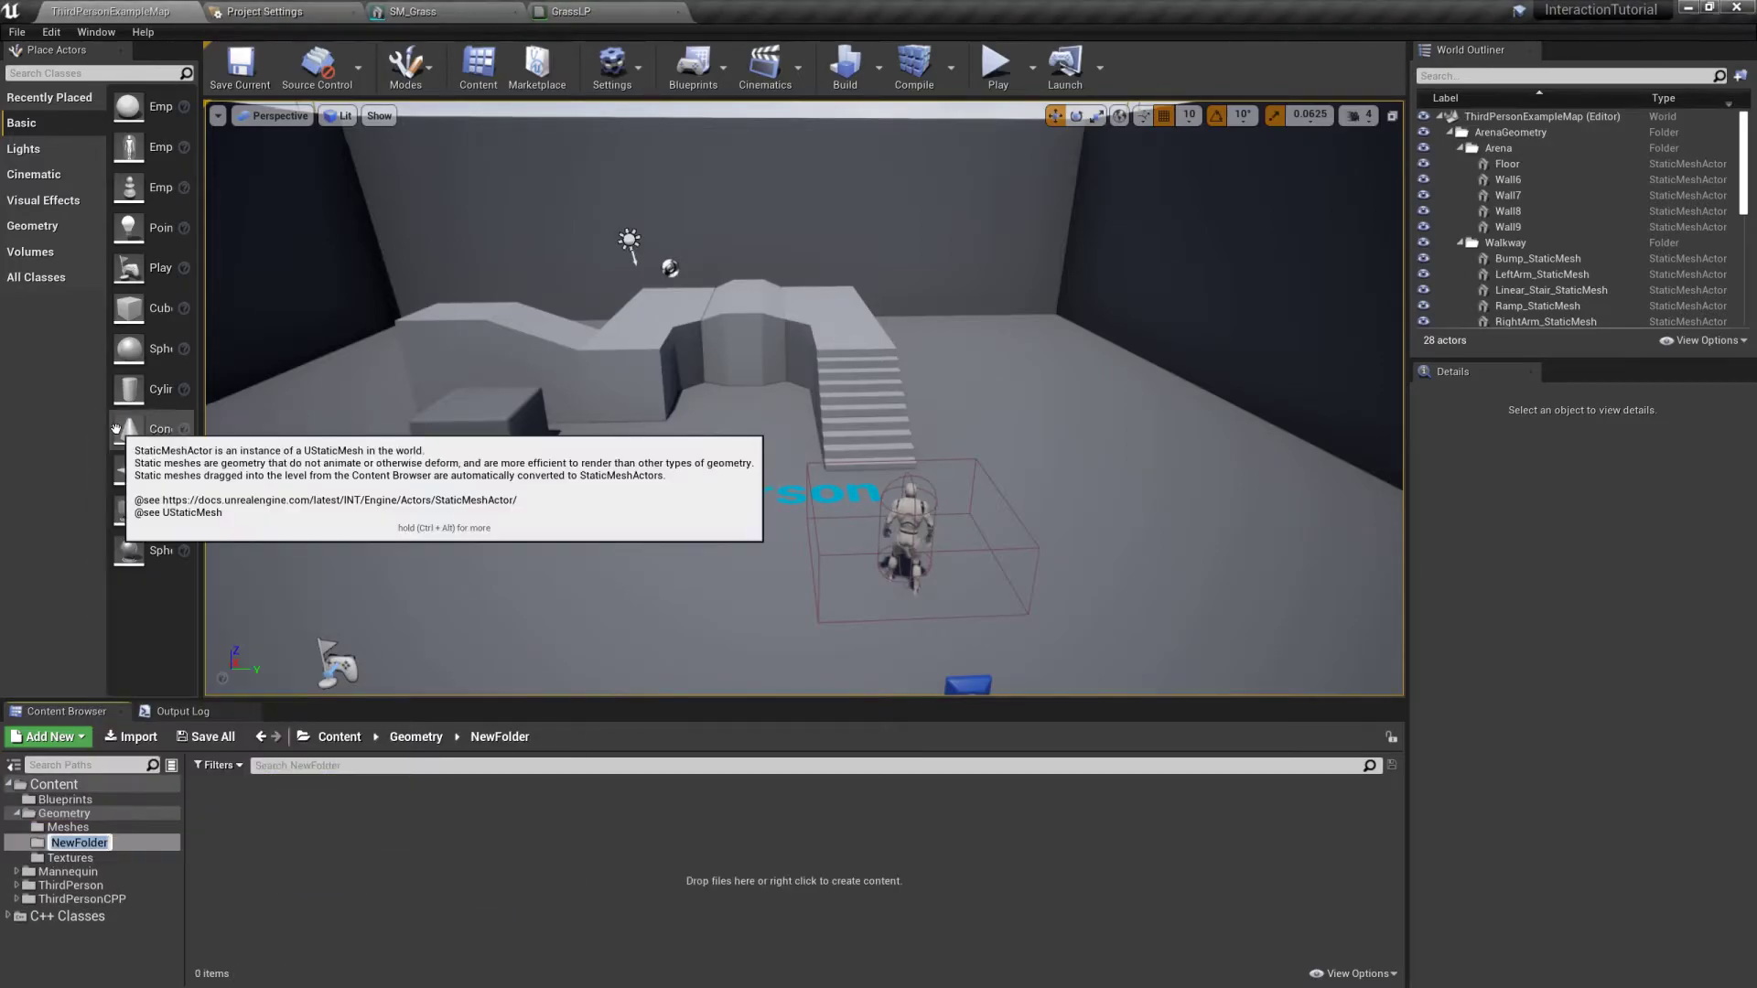
{"action": "type", "text": "Materials"}
{"action": "key", "text": "Return"}
Step: Move the GrassLP material from the Blueprints folder into Geometry's Materials folder
{"action": "left_click", "coordinate": [65, 799]}
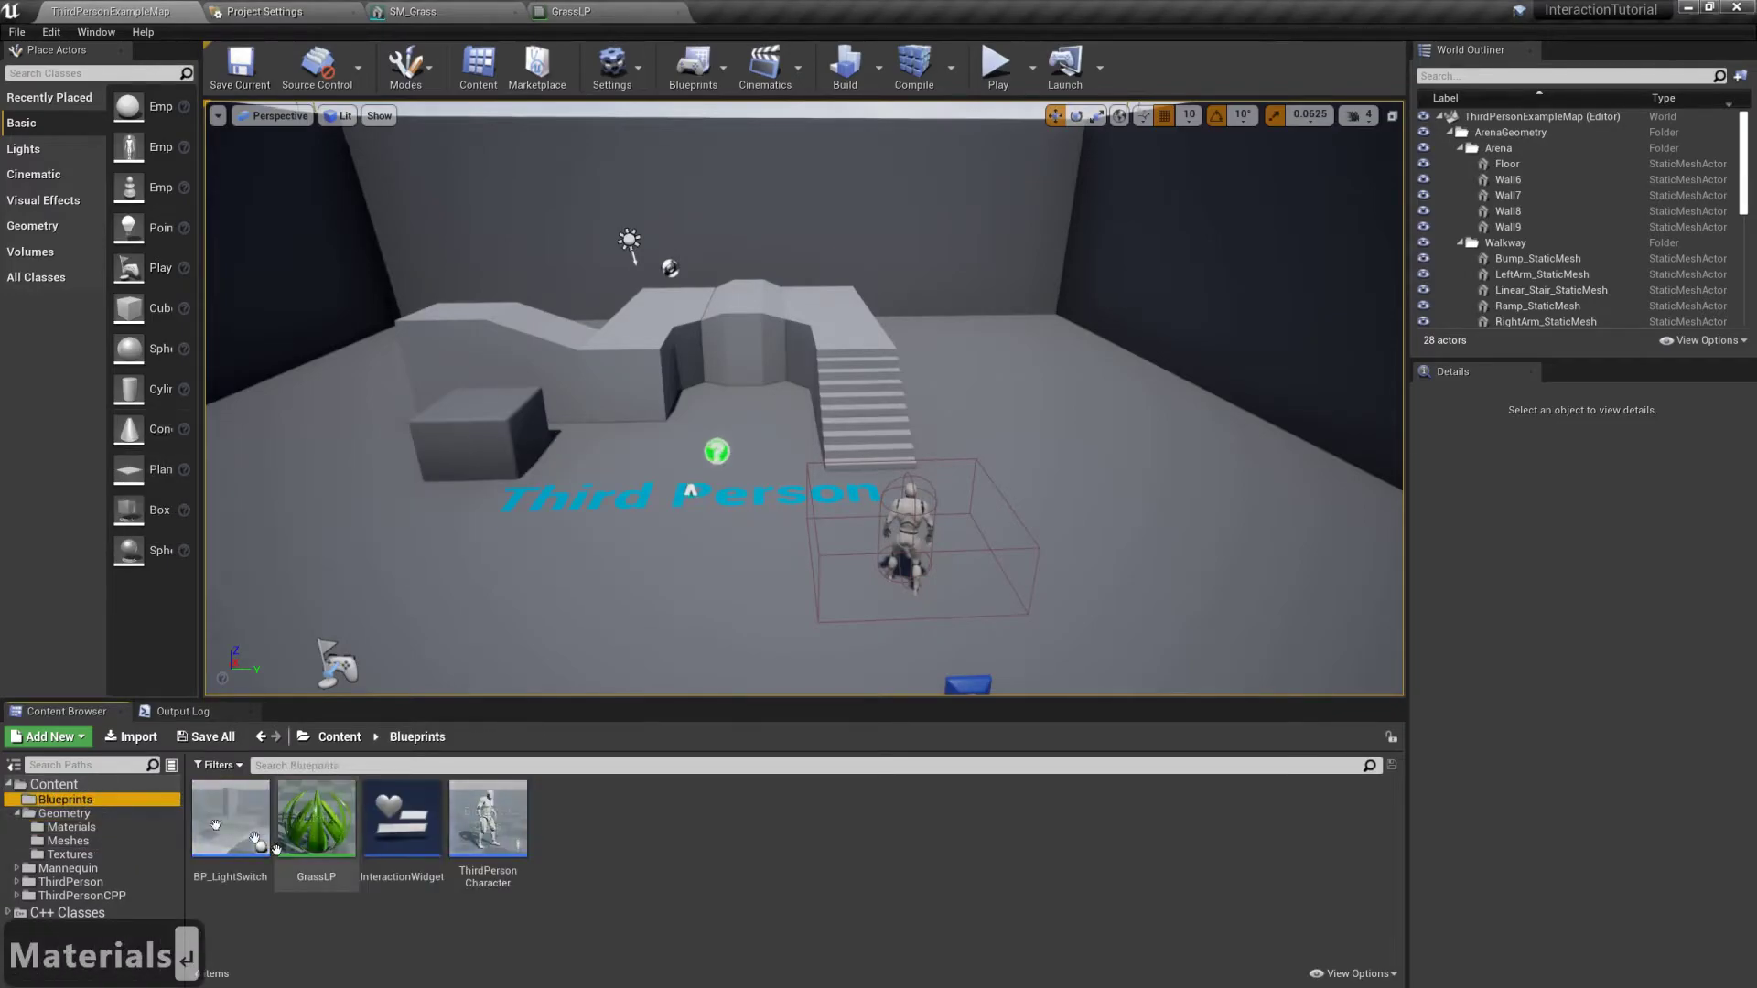
{"action": "left_click_drag", "start_coordinate": [316, 817], "coordinate": [117, 828]}
{"action": "left_click", "coordinate": [146, 844]}
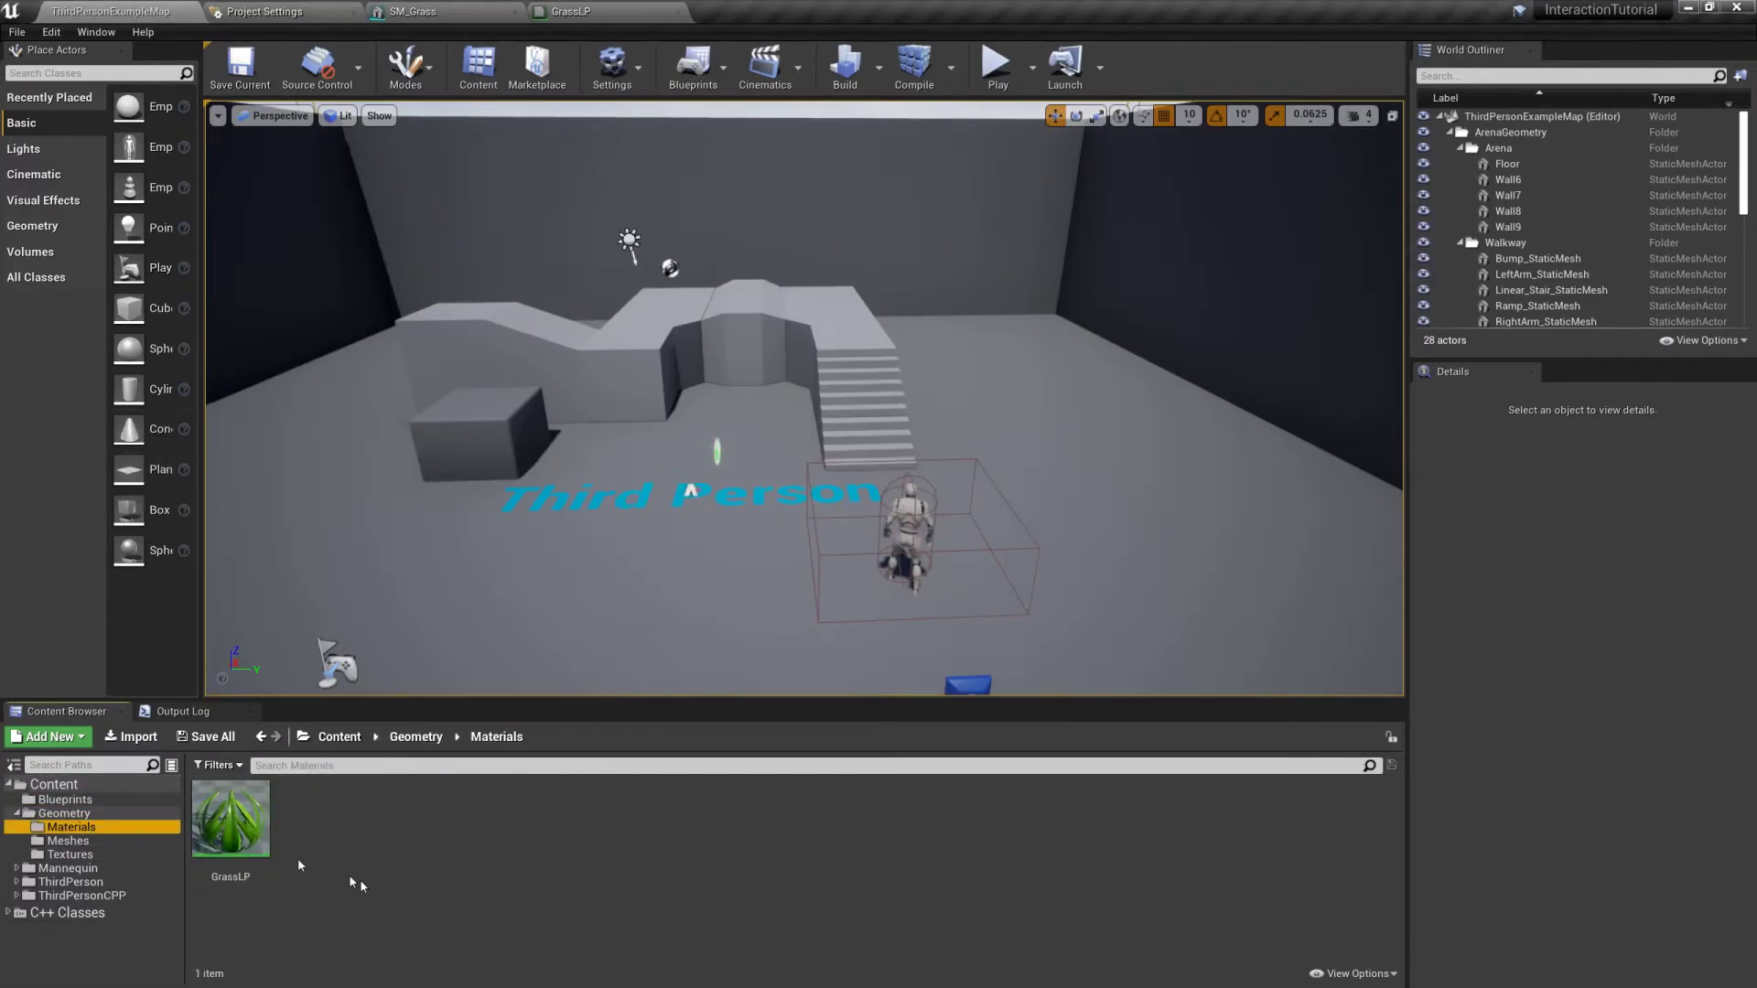
Step: Create a material instance of GrassLP in the Materials folder and name it MI_Grass
{"action": "double_click", "coordinate": [230, 819]}
{"action": "left_click", "coordinate": [151, 9]}
{"action": "right_click", "coordinate": [231, 819]}
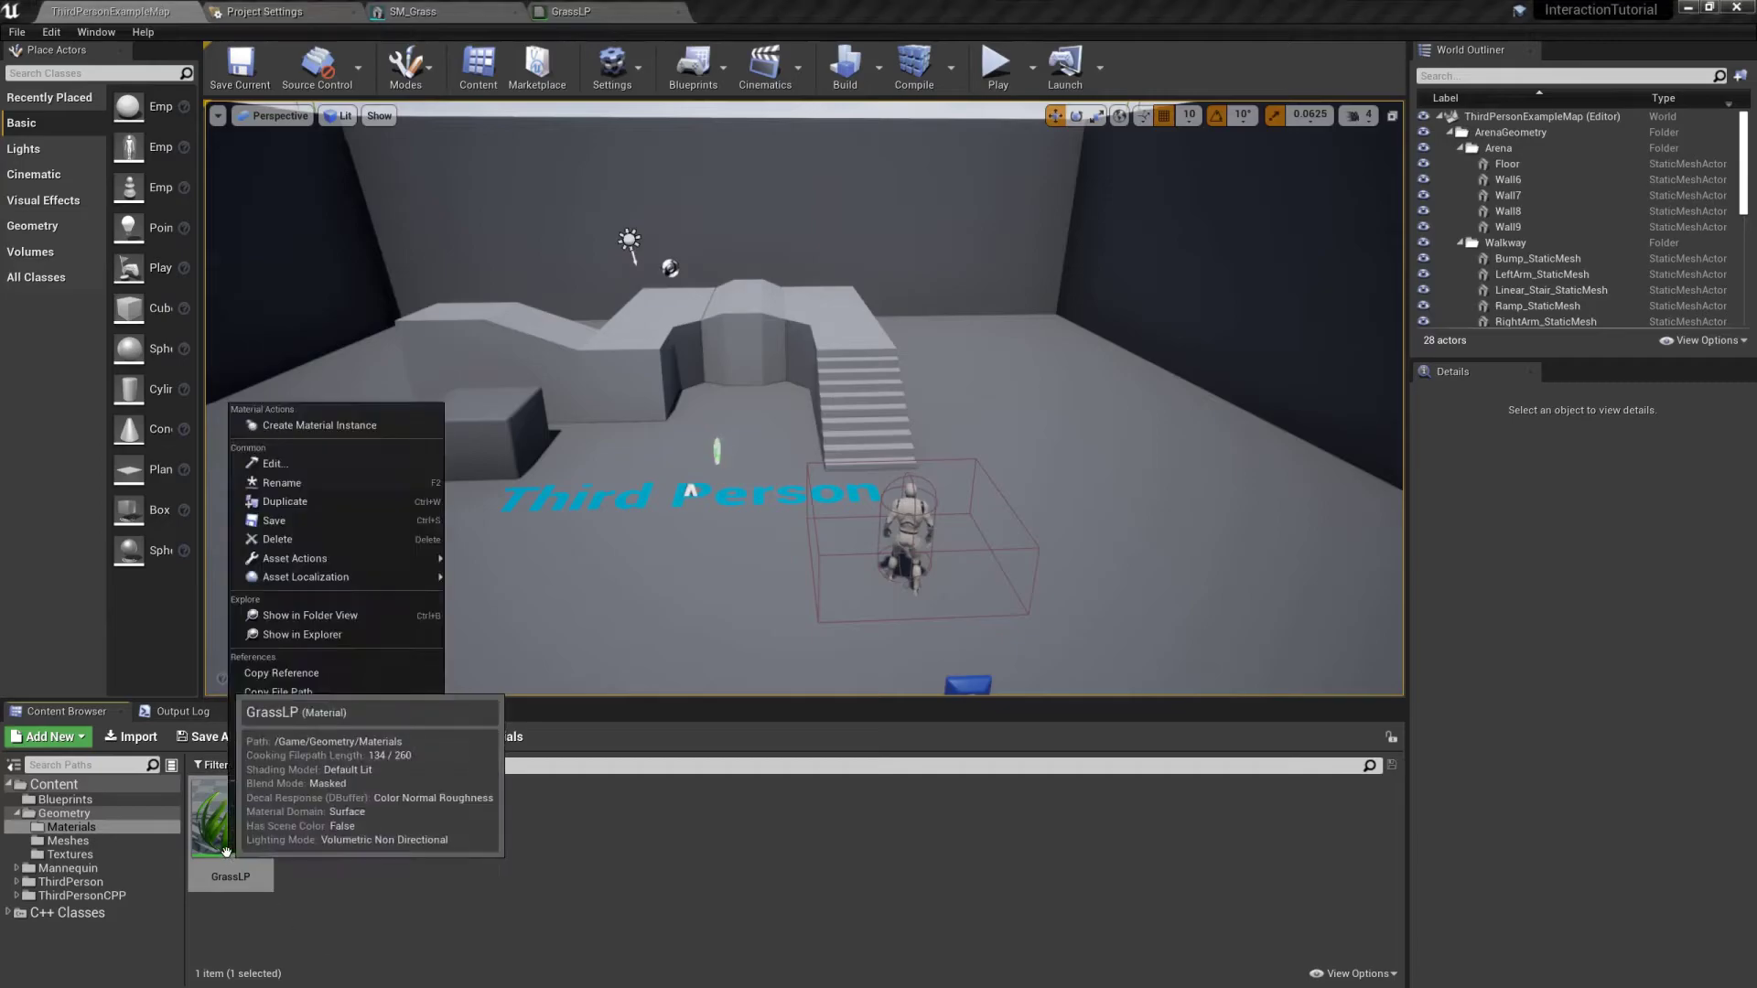
{"action": "left_click", "coordinate": [366, 430]}
{"action": "type", "text": "MI_Grass"}
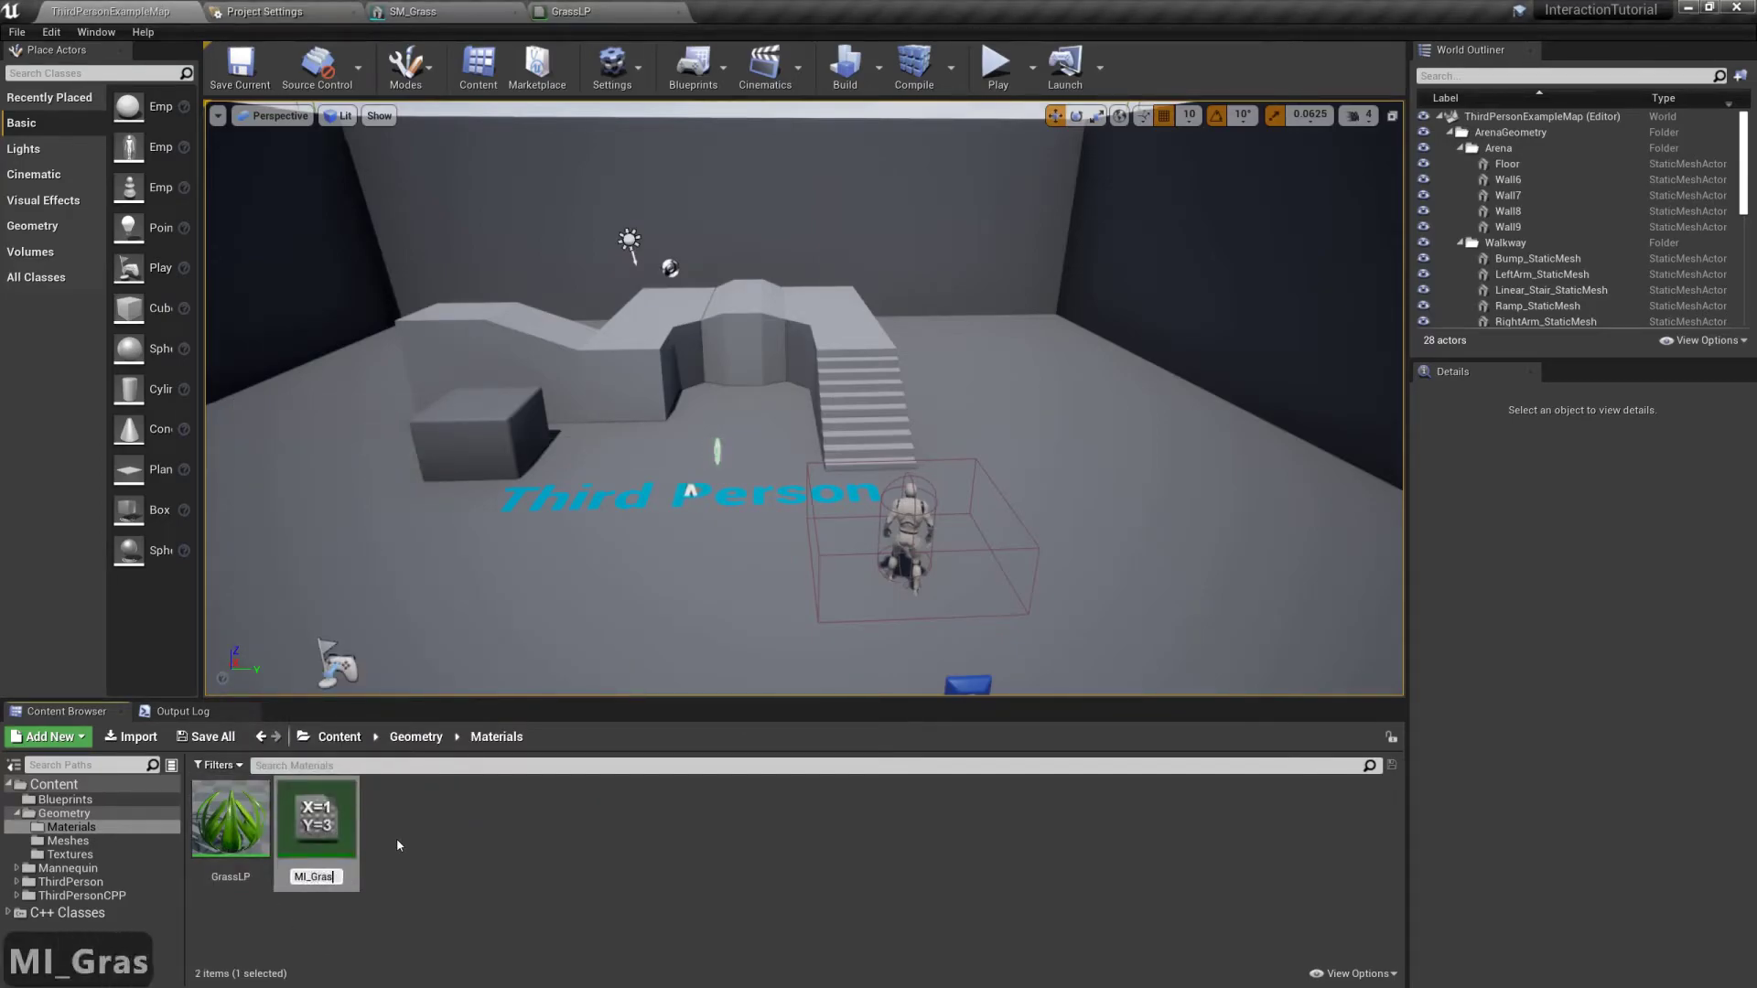
{"action": "key", "text": "Return"}
Step: Rename the GrassLP material as M_Grass
{"action": "left_click", "coordinate": [232, 881]}
{"action": "left_click", "coordinate": [232, 881]}
{"action": "type", "text": "M>_"}
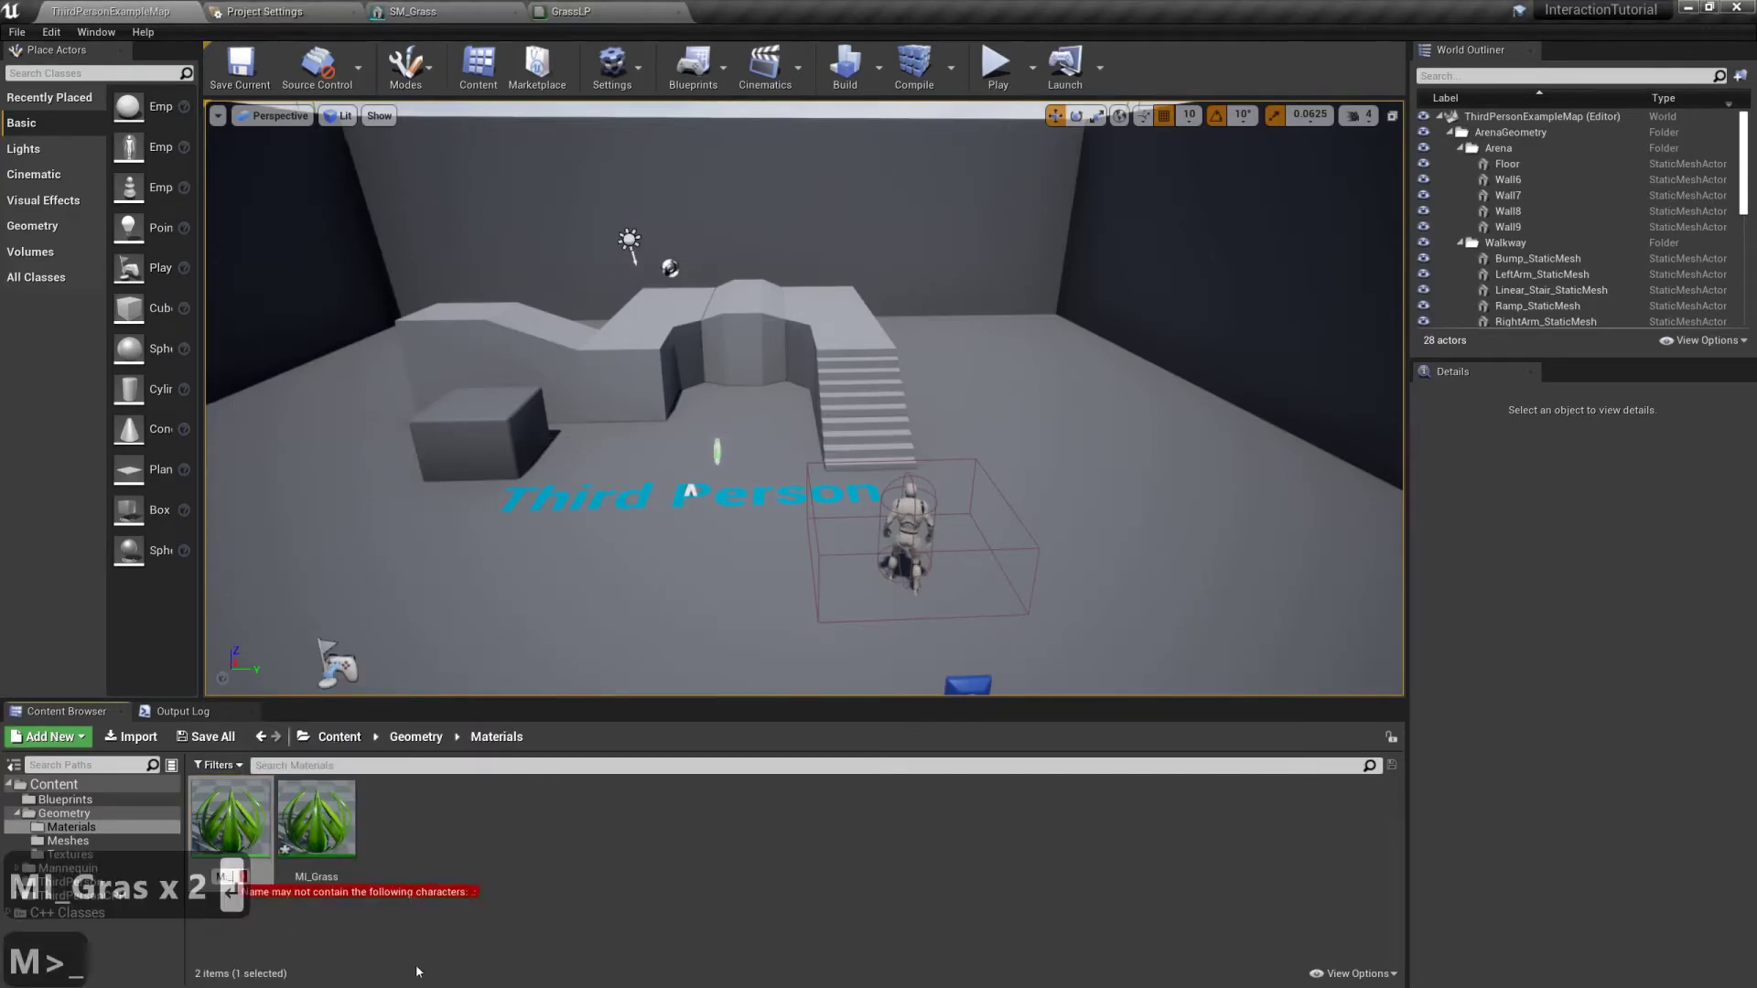
{"action": "key", "text": "BackSpace"}
{"action": "key", "text": "BackSpace"}
{"action": "type", "text": "_Grass"}
{"action": "key", "text": "Return"}
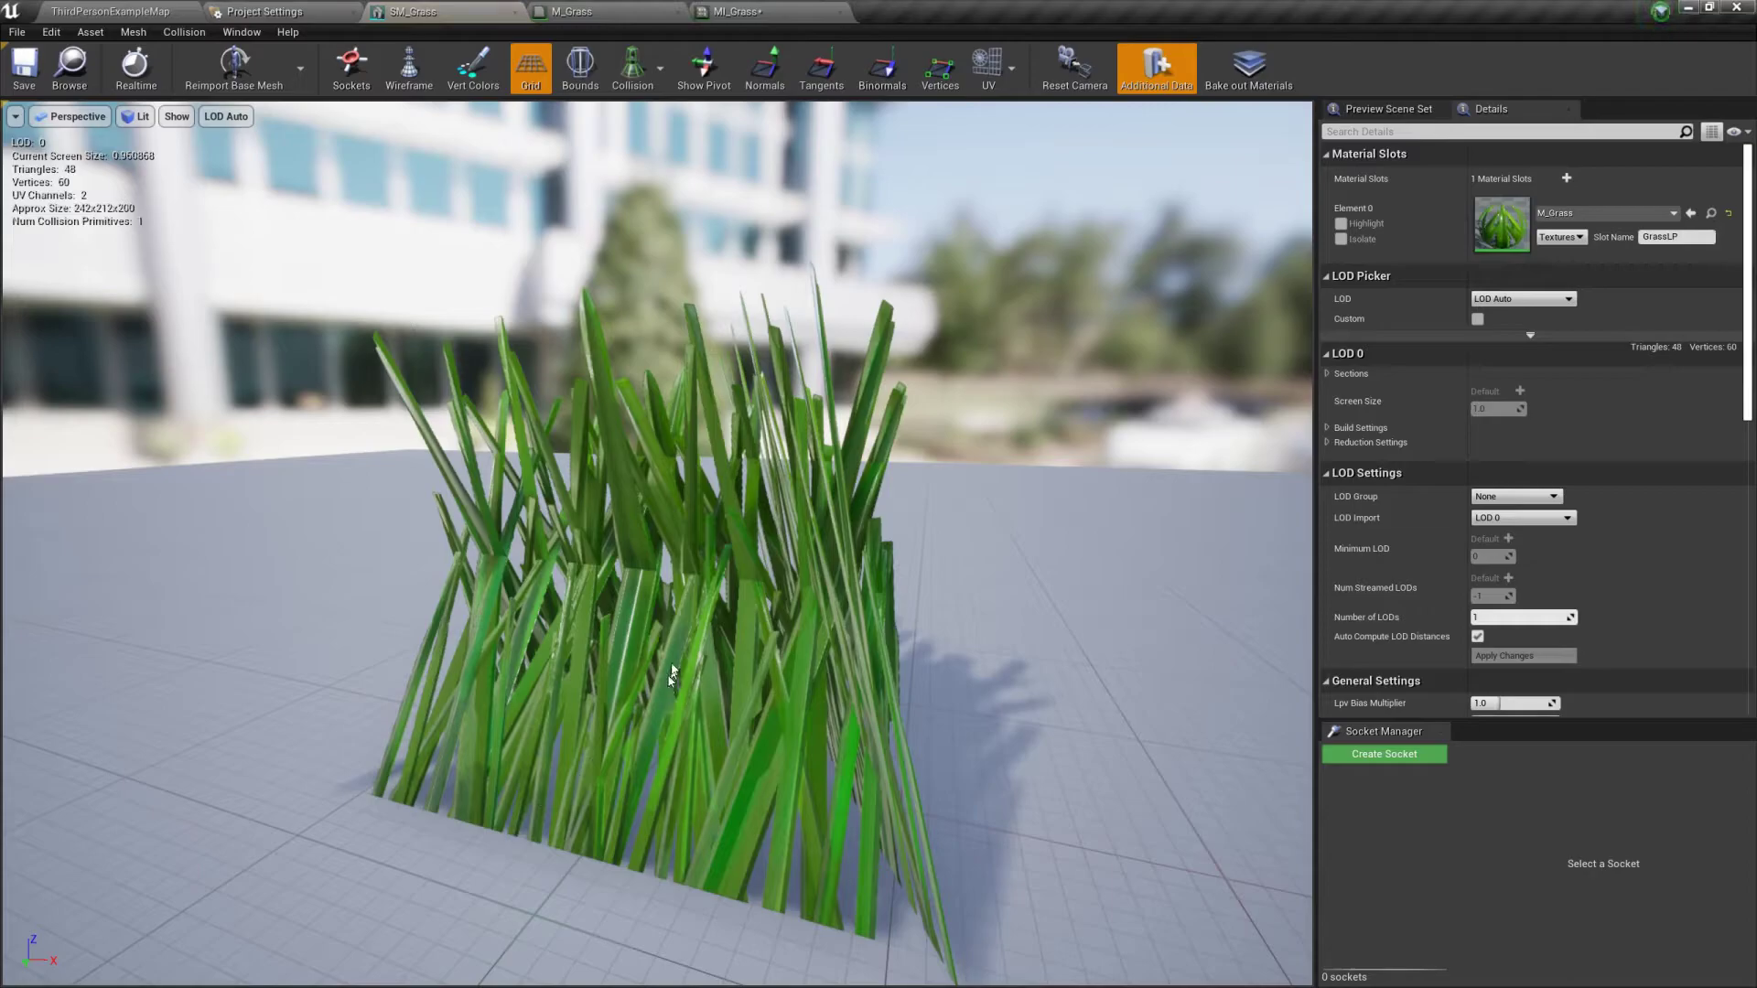
Step: Assign the MI_Grass material instance to the material slot of the SM_Grass mesh
{"action": "scroll", "coordinate": [672, 676], "scroll_direction": "down", "scroll_amount": 3}
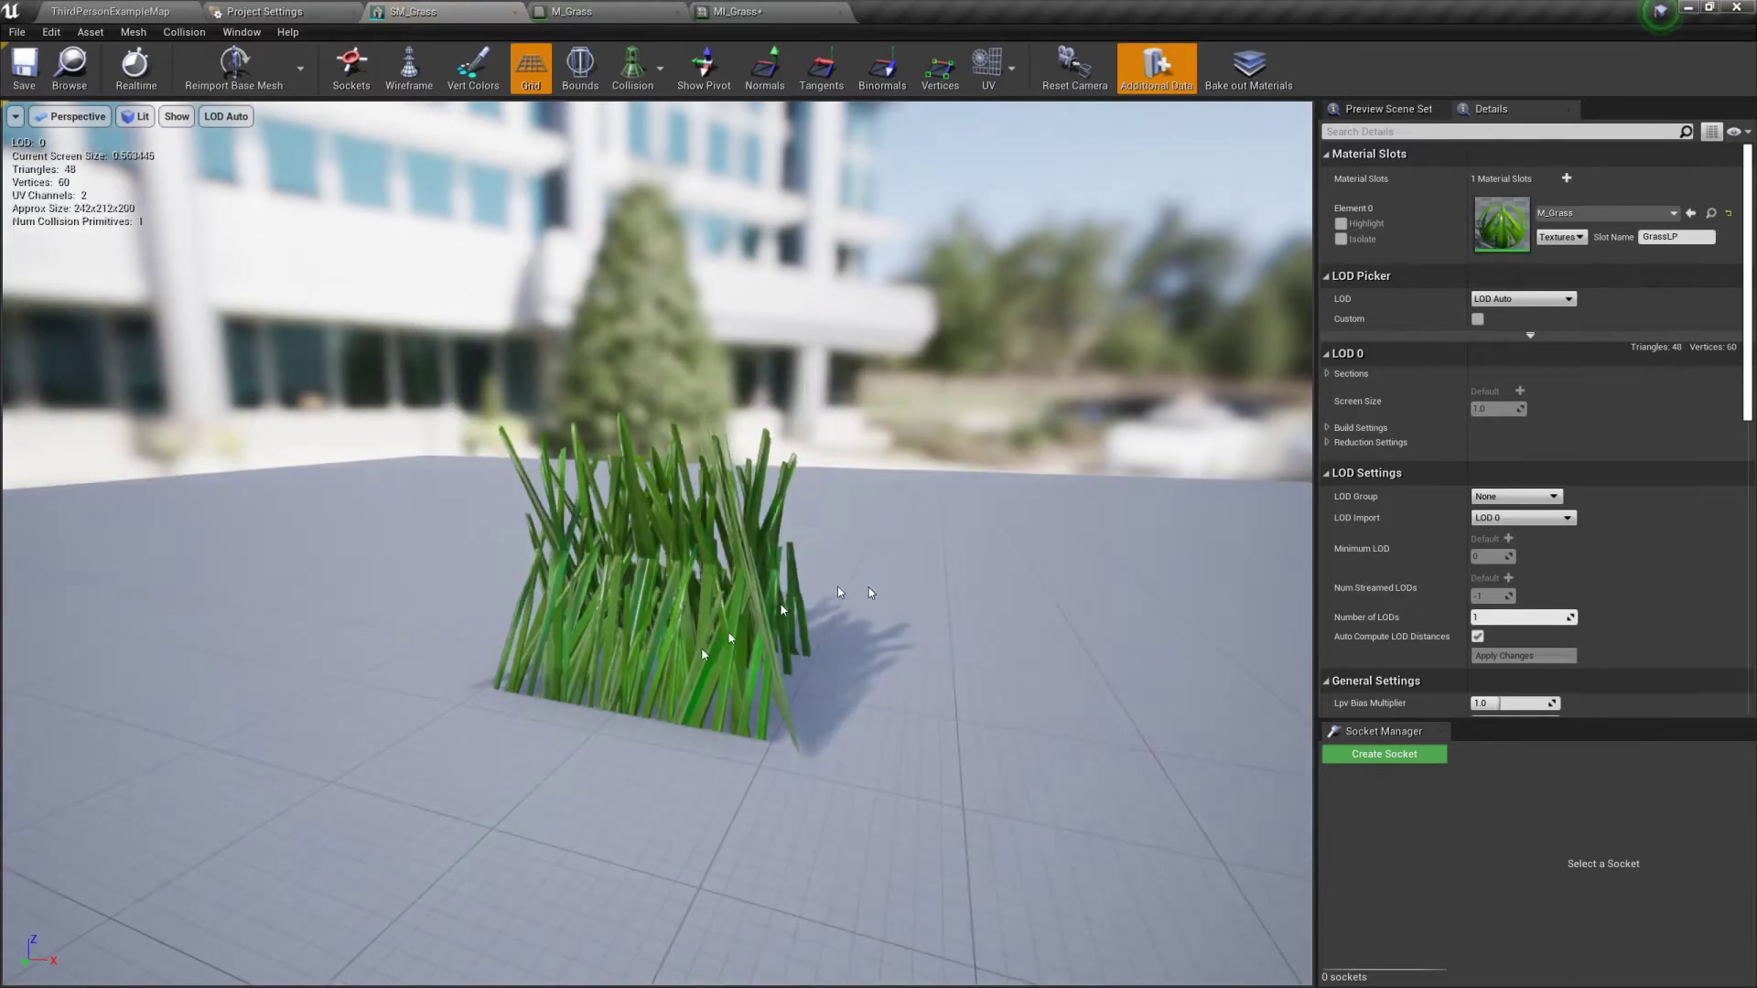
{"action": "left_click", "coordinate": [1576, 214]}
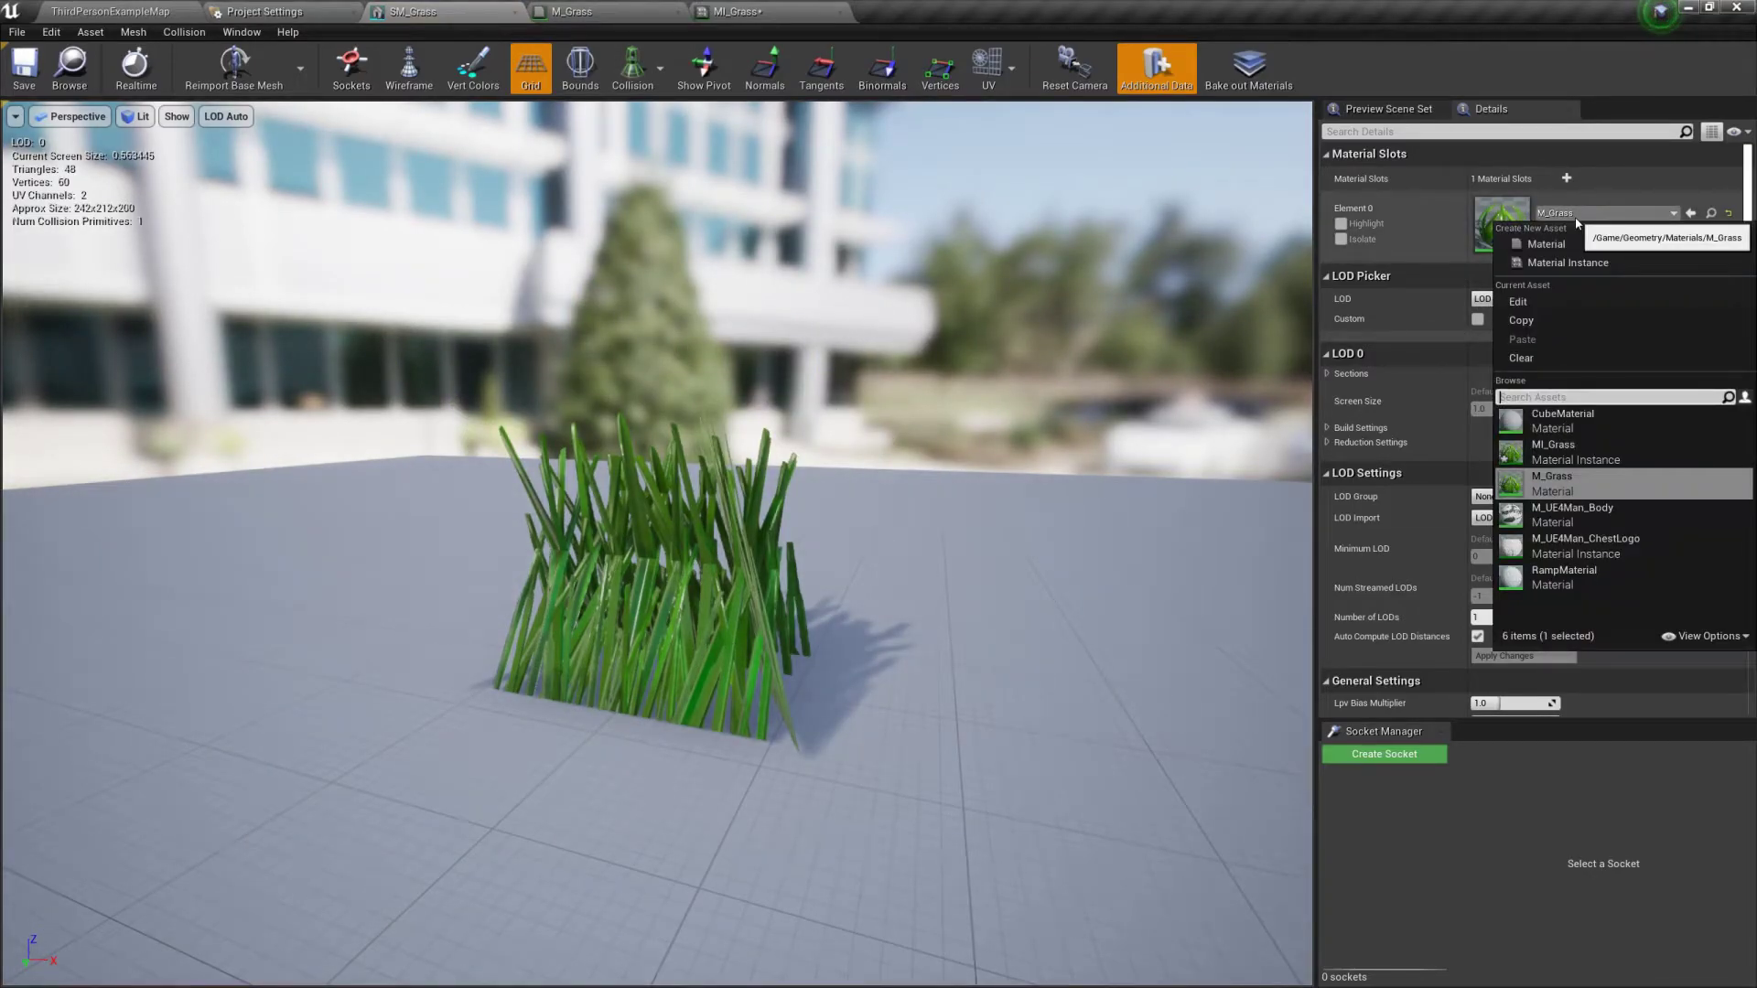
{"action": "left_click", "coordinate": [1572, 449]}
Step: Enable the Wind Intensity, WindEffect, WindSpeed and WindWeight parameter overrides in the MI_Grass material instance
{"action": "left_click", "coordinate": [738, 11]}
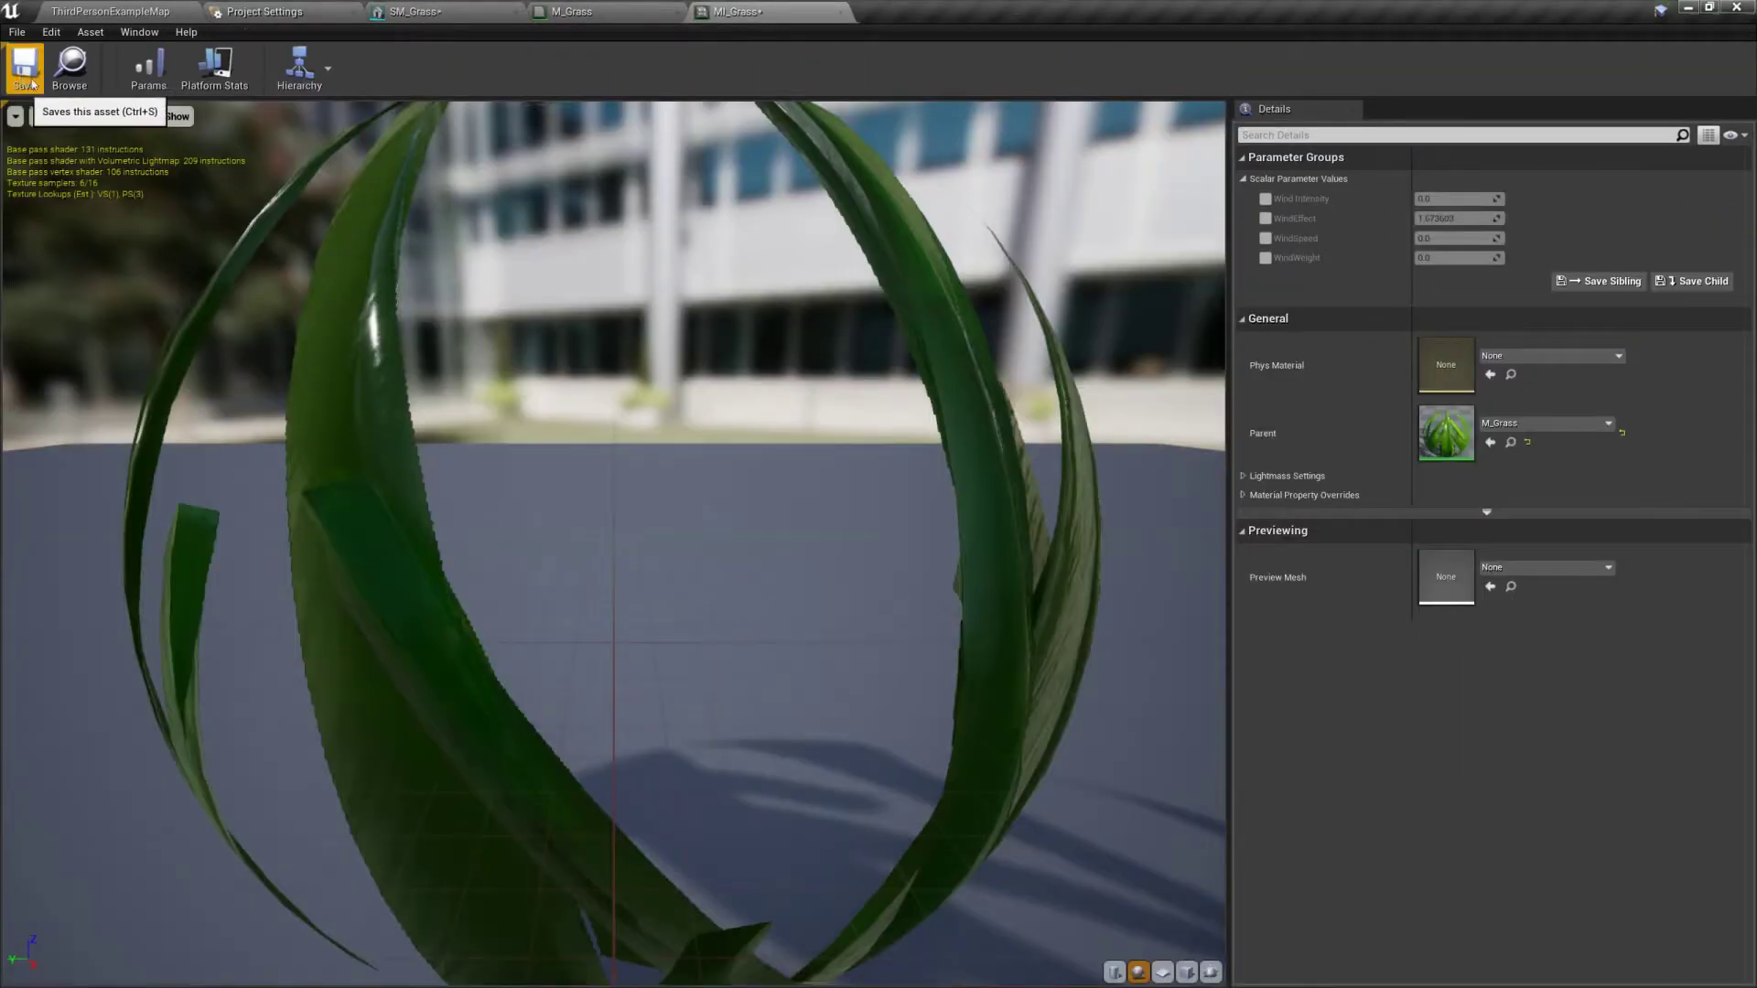
{"action": "left_click", "coordinate": [1265, 199]}
{"action": "scroll", "coordinate": [1174, 273], "scroll_direction": "down", "scroll_amount": 3}
{"action": "left_click", "coordinate": [1265, 238]}
{"action": "left_click", "coordinate": [1265, 258]}
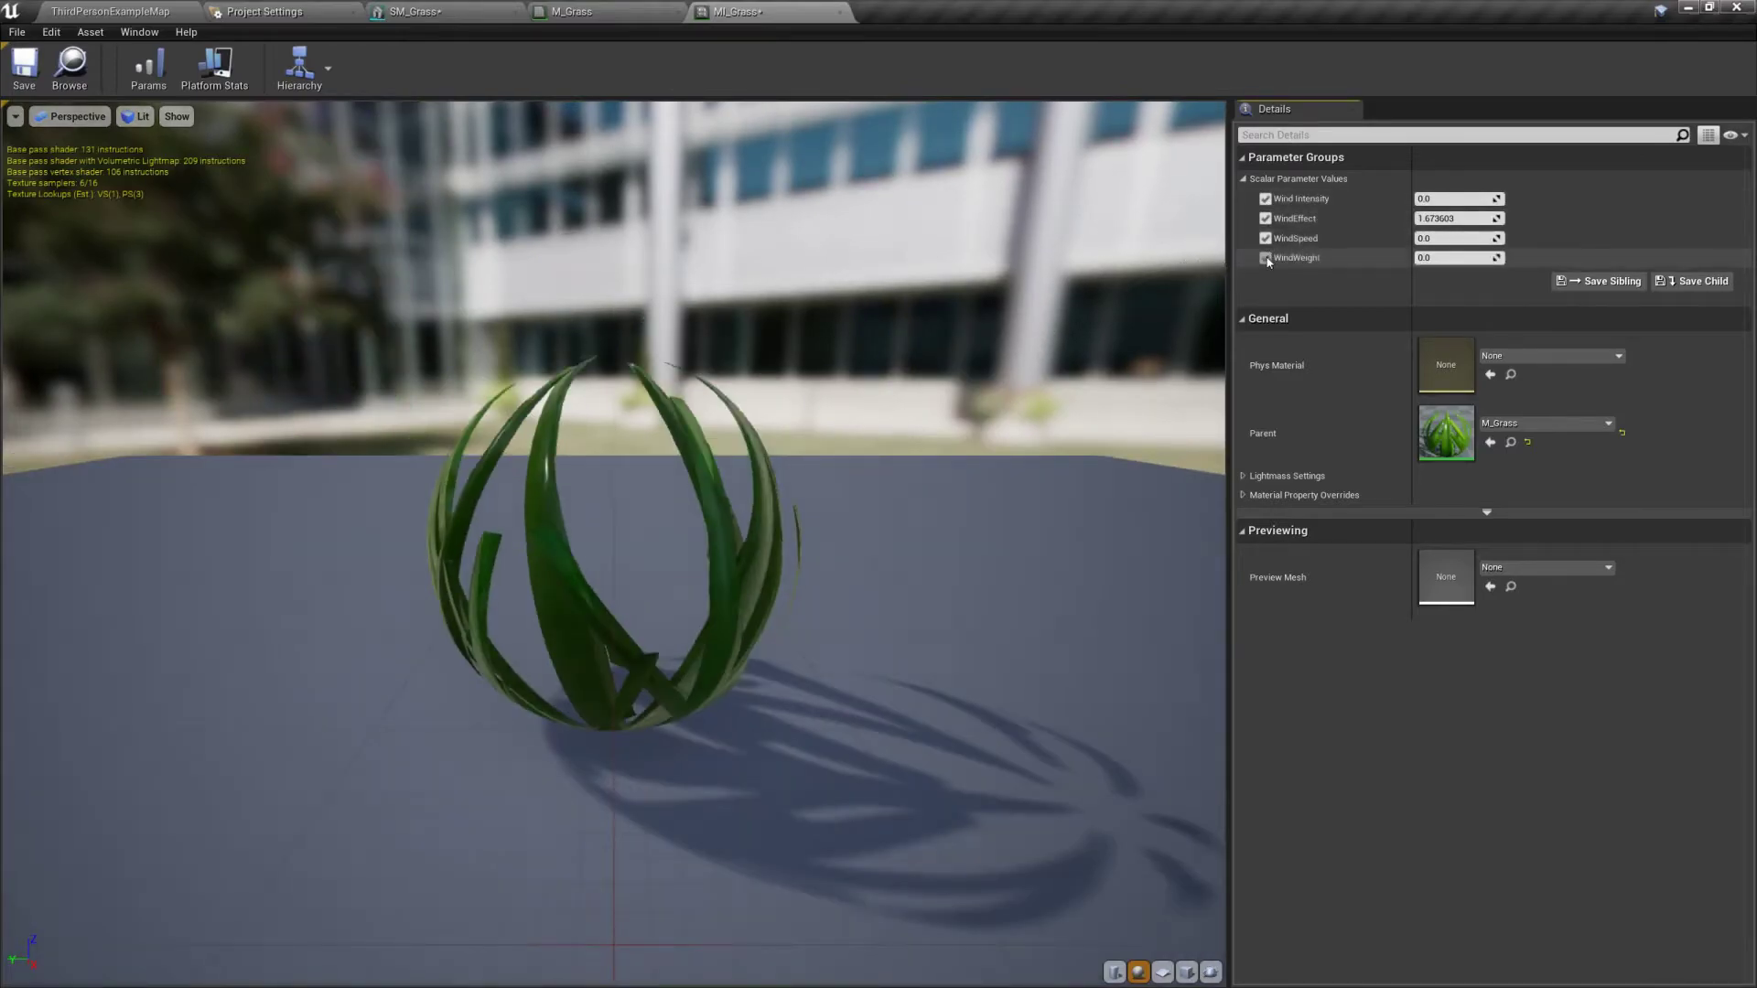
Step: Set the preview mesh of MI_Grass to SM_Grass
{"action": "left_click", "coordinate": [1545, 568]}
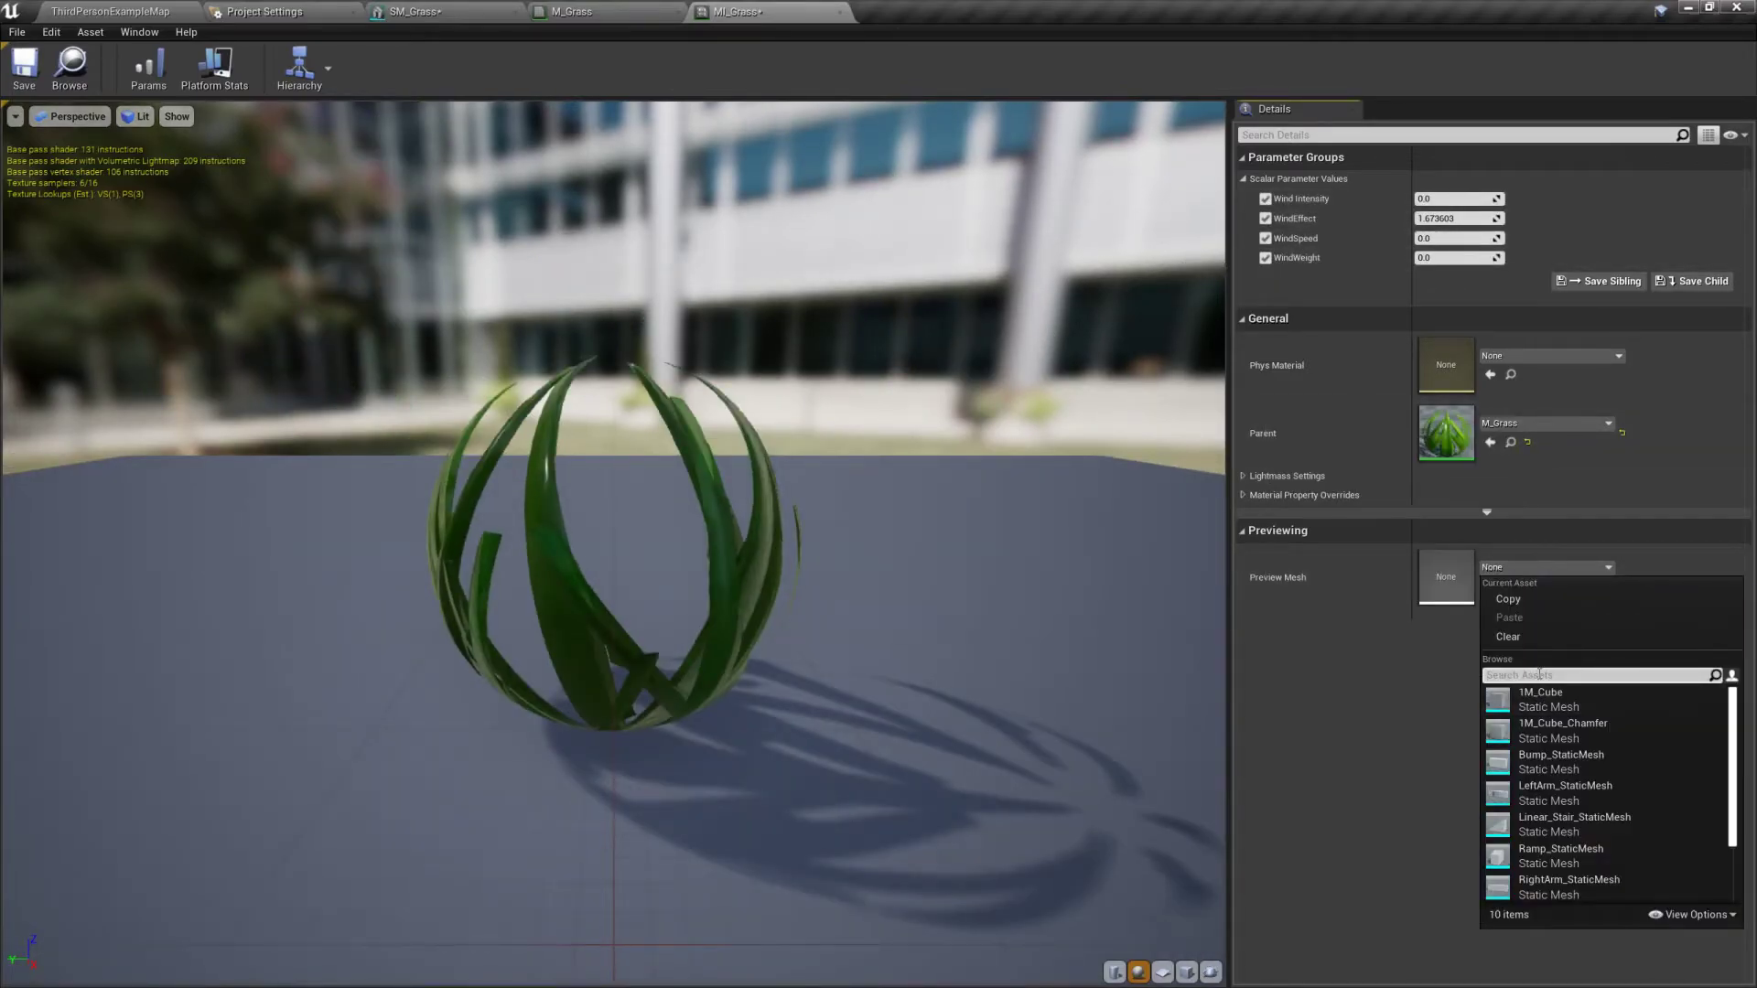
{"action": "type", "text": "sm"}
{"action": "left_click", "coordinate": [1609, 711]}
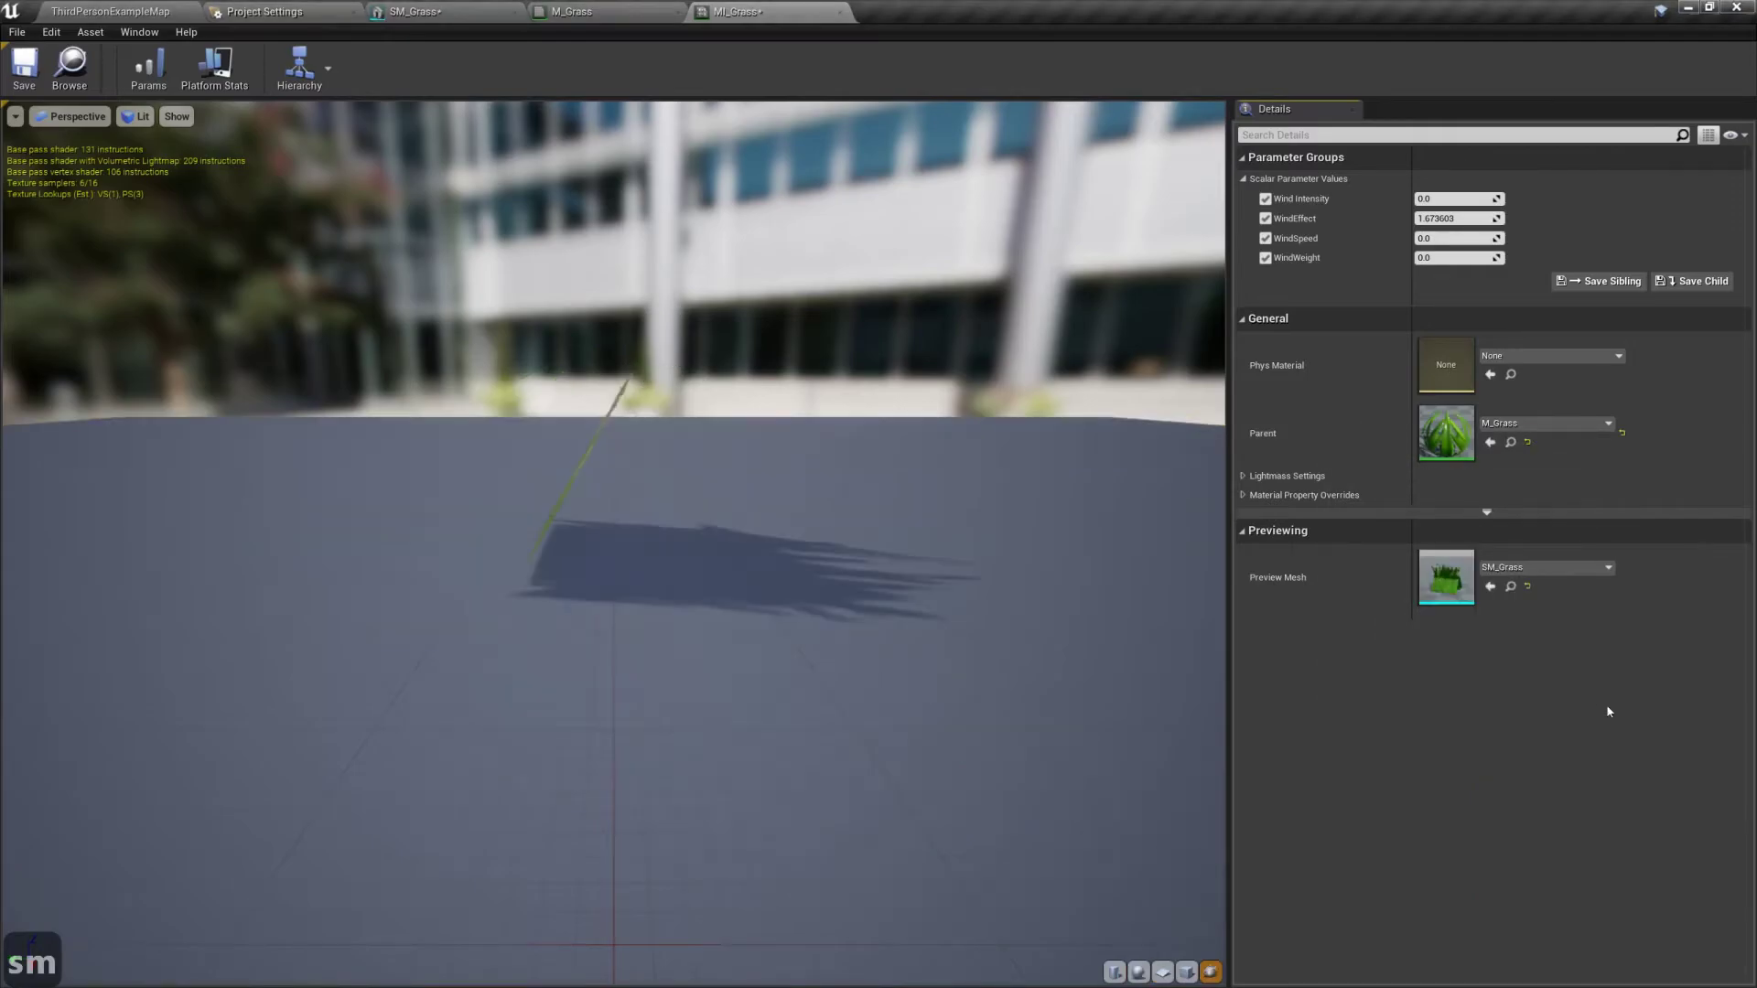
Step: Set MI_Grass's Wind Intensity to about 0.35, WindSpeed to about 0.24 and WindWeight to about 2.48, and save the instance
{"action": "left_click_drag", "start_coordinate": [699, 573], "coordinate": [750, 549]}
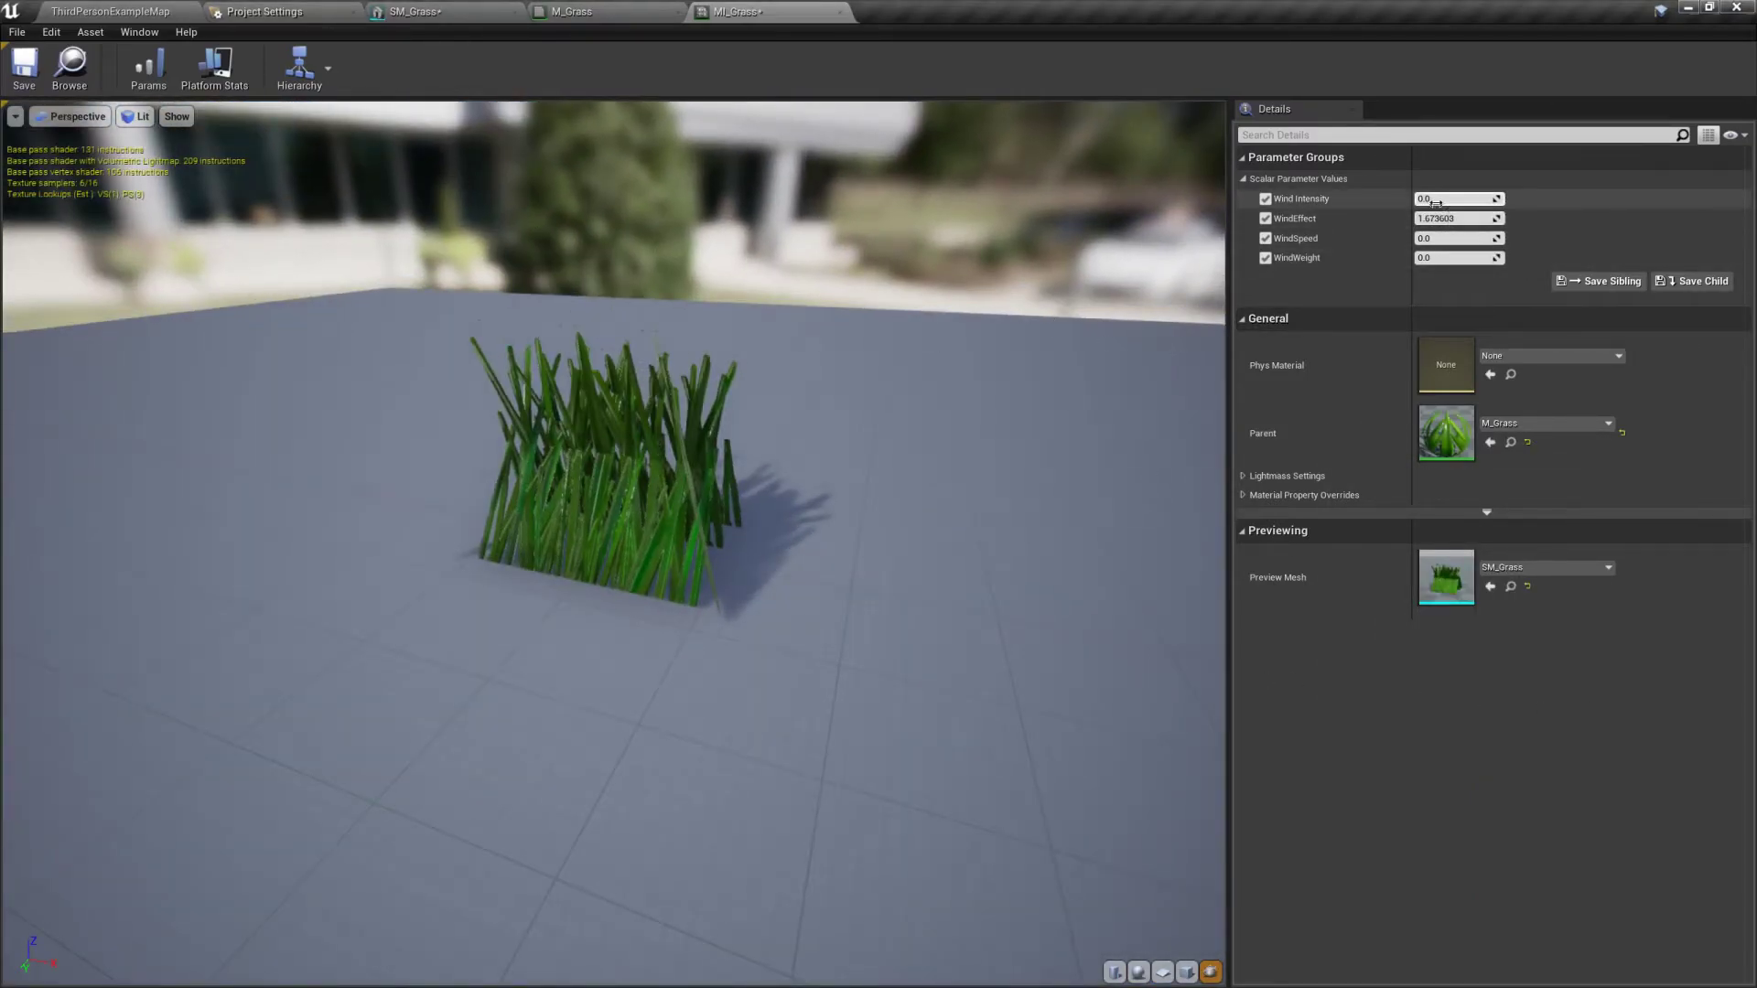
{"action": "mouse_move", "coordinate": [1431, 198]}
{"action": "left_mouse_down"}
{"action": "mouse_move", "coordinate": [1465, 198]}
{"action": "mouse_move", "coordinate": [1455, 238]}
{"action": "mouse_move", "coordinate": [1501, 257]}
{"action": "left_mouse_up"}
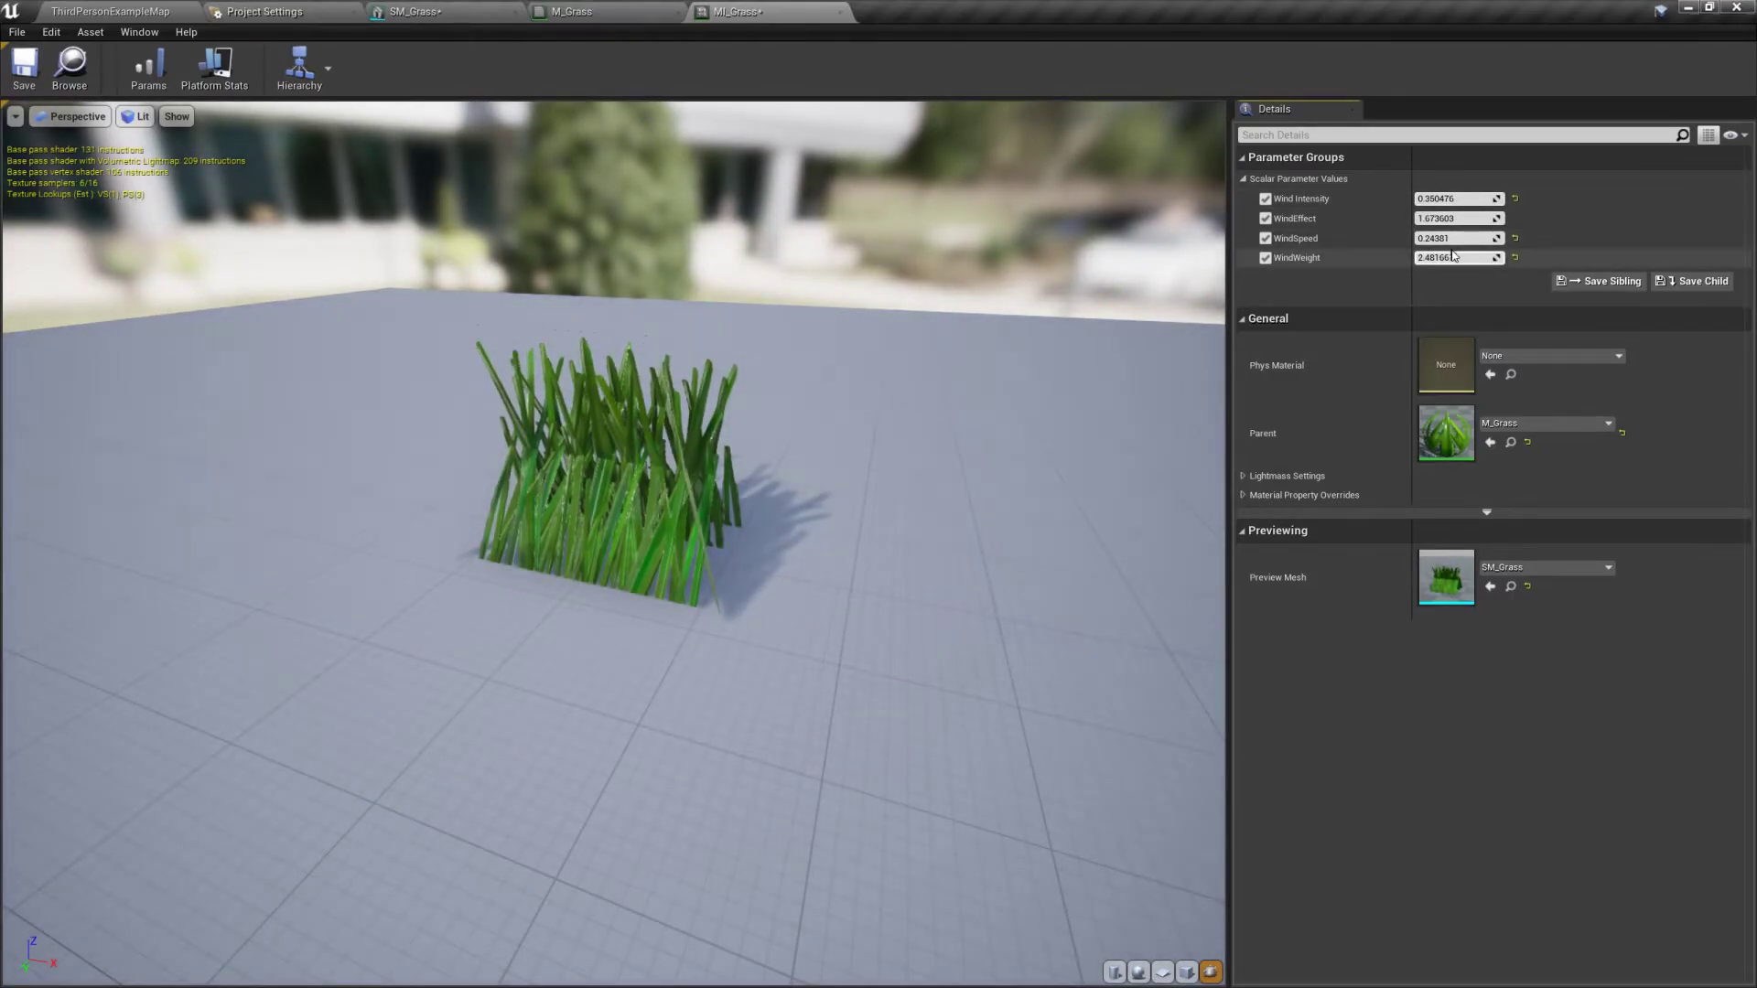
{"action": "left_click", "coordinate": [40, 72]}
Step: Examine the SM_Grass mesh from several sides to check how its blades render with the material instance
{"action": "left_click", "coordinate": [586, 11]}
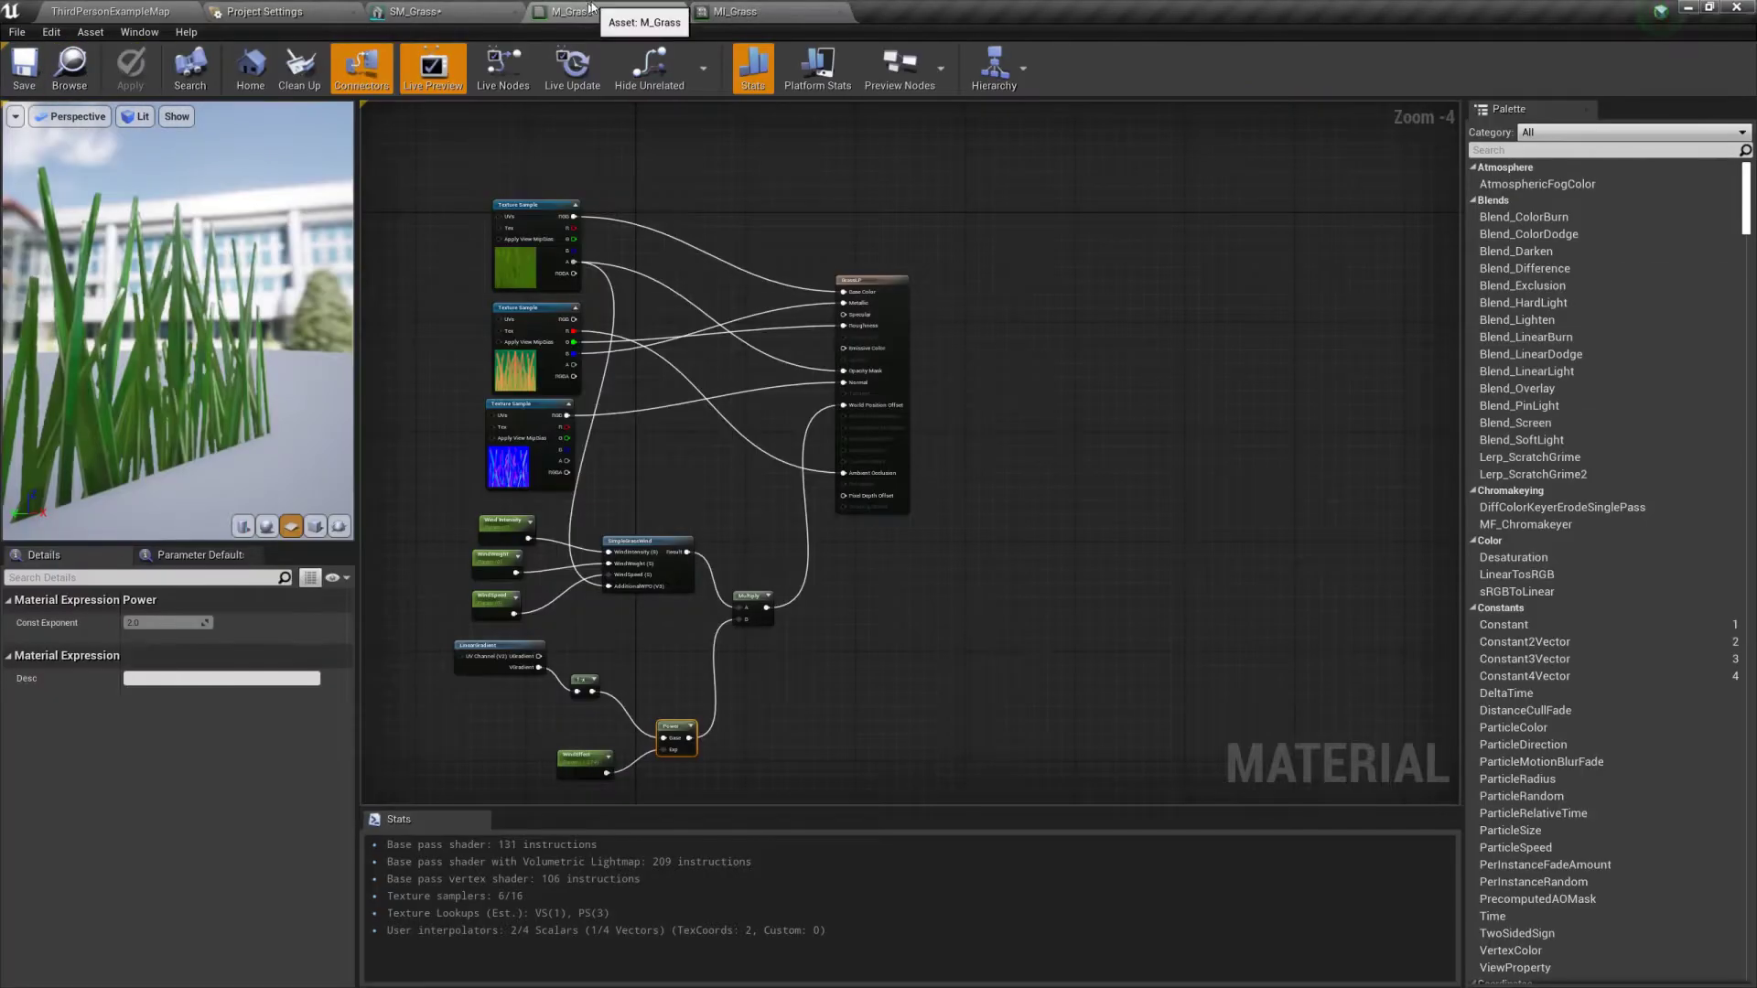
{"action": "left_click", "coordinate": [416, 12]}
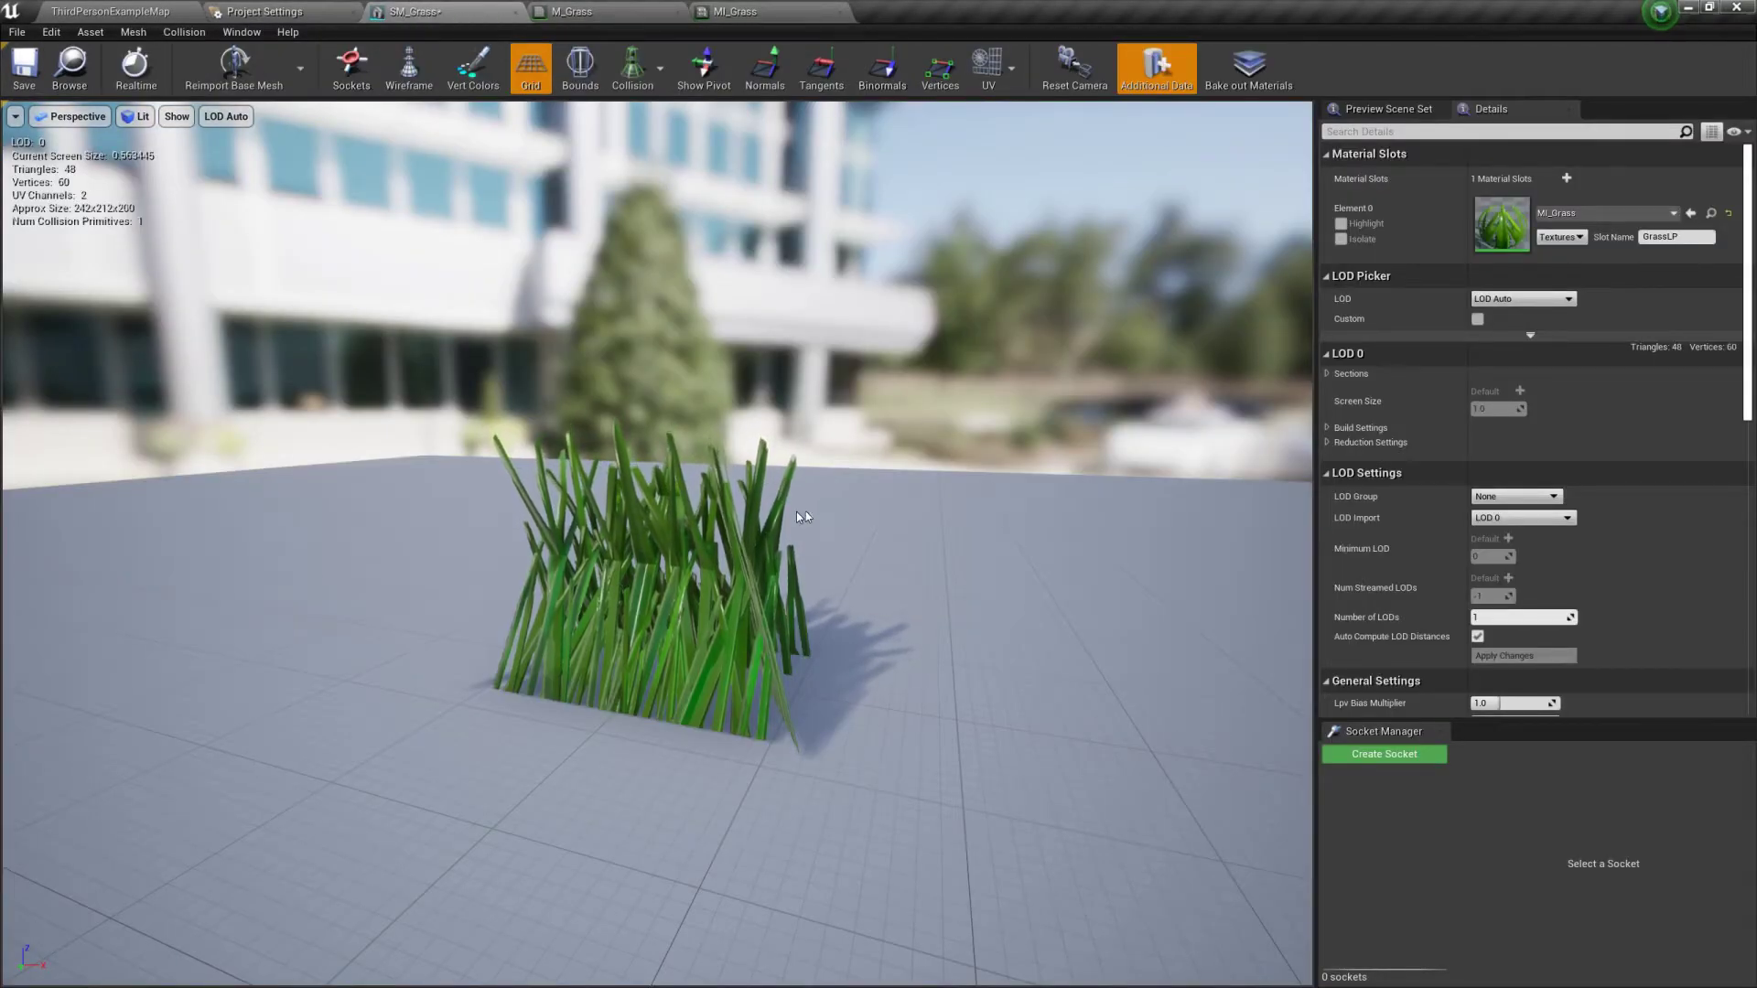
{"action": "right_click_drag", "start_coordinate": [861, 547], "coordinate": [567, 549]}
{"action": "key", "text": "d"}
{"action": "key", "text": "w"}
{"action": "key", "text": "d"}
{"action": "key", "text": "a"}
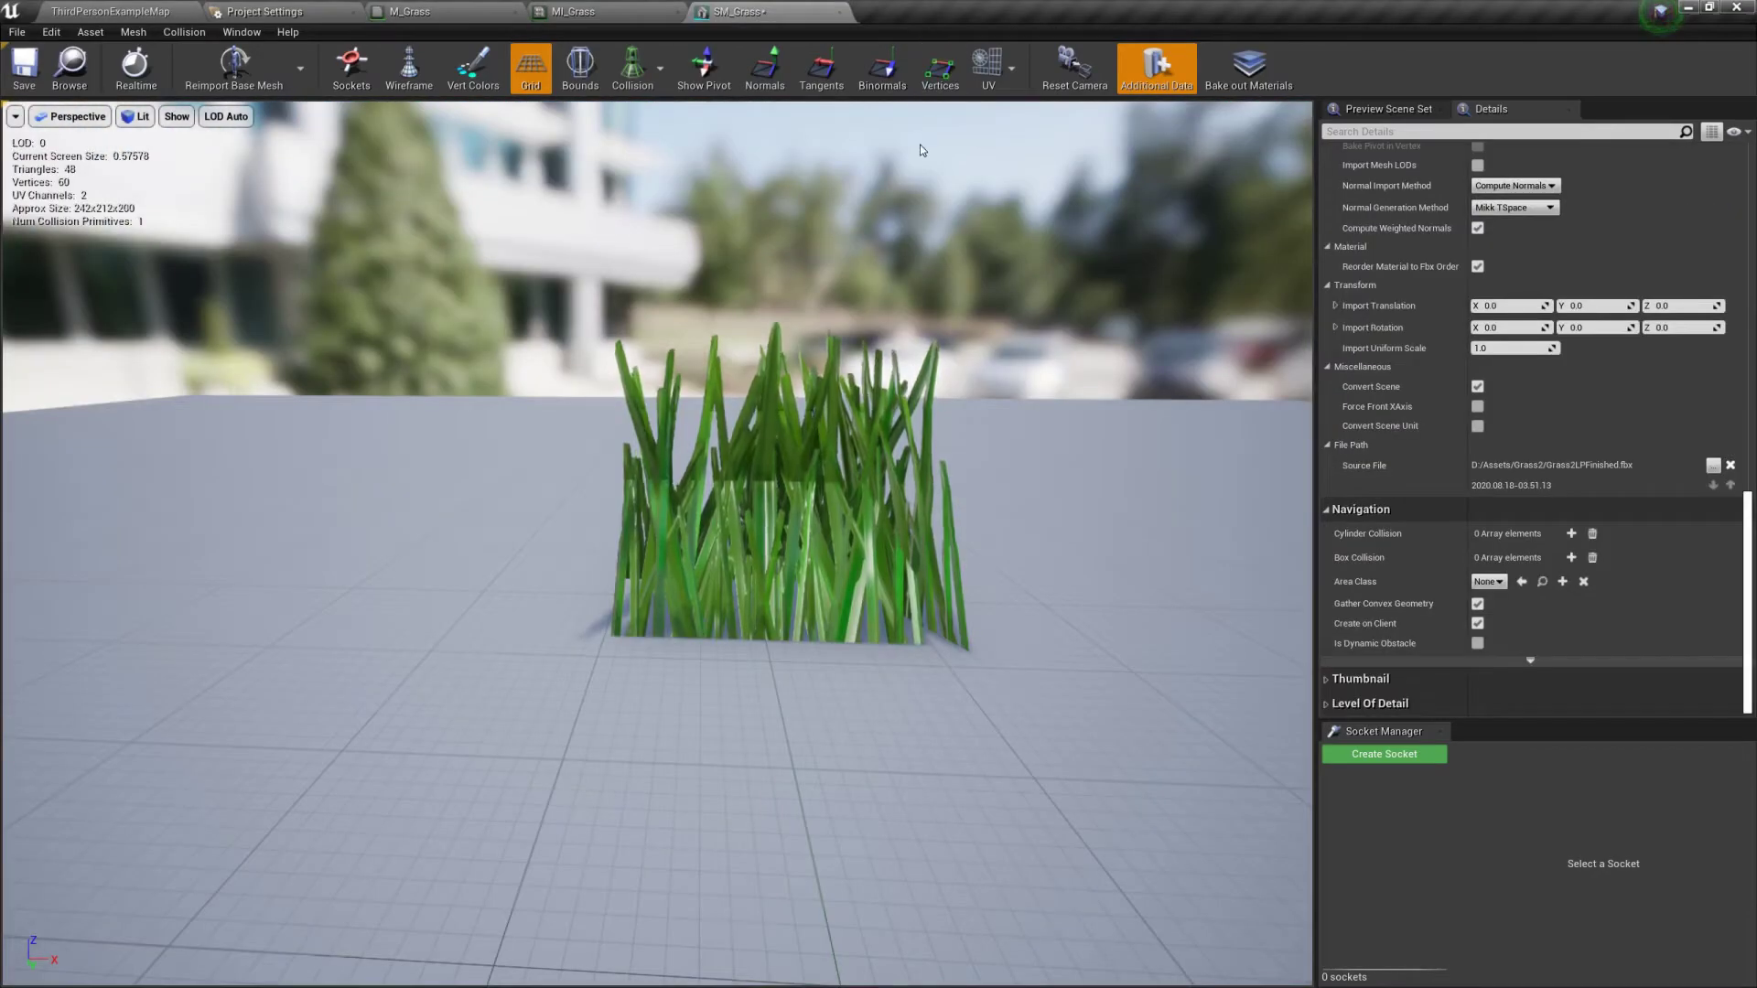
Step: Override MI_Grass's Two Sided material property, turn it on and save the material instance
{"action": "left_click", "coordinate": [638, 14]}
{"action": "left_click_drag", "start_coordinate": [916, 427], "coordinate": [714, 437]}
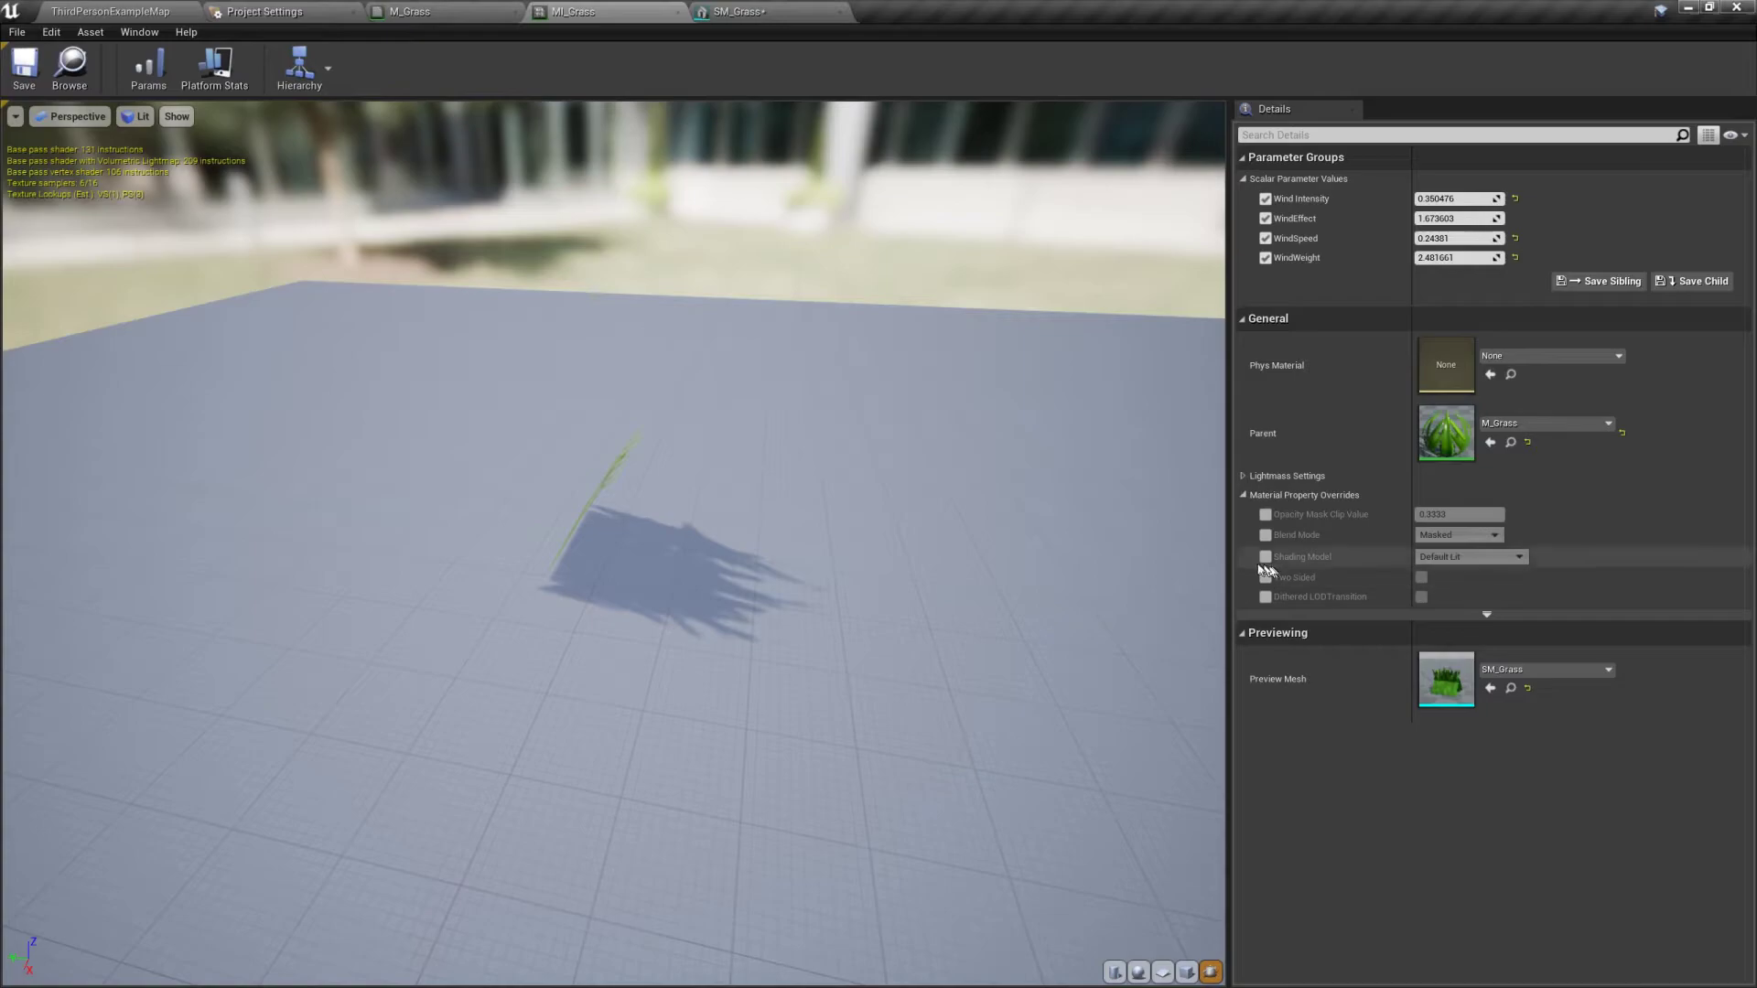
{"action": "left_click", "coordinate": [1246, 496]}
{"action": "left_click", "coordinate": [1246, 495]}
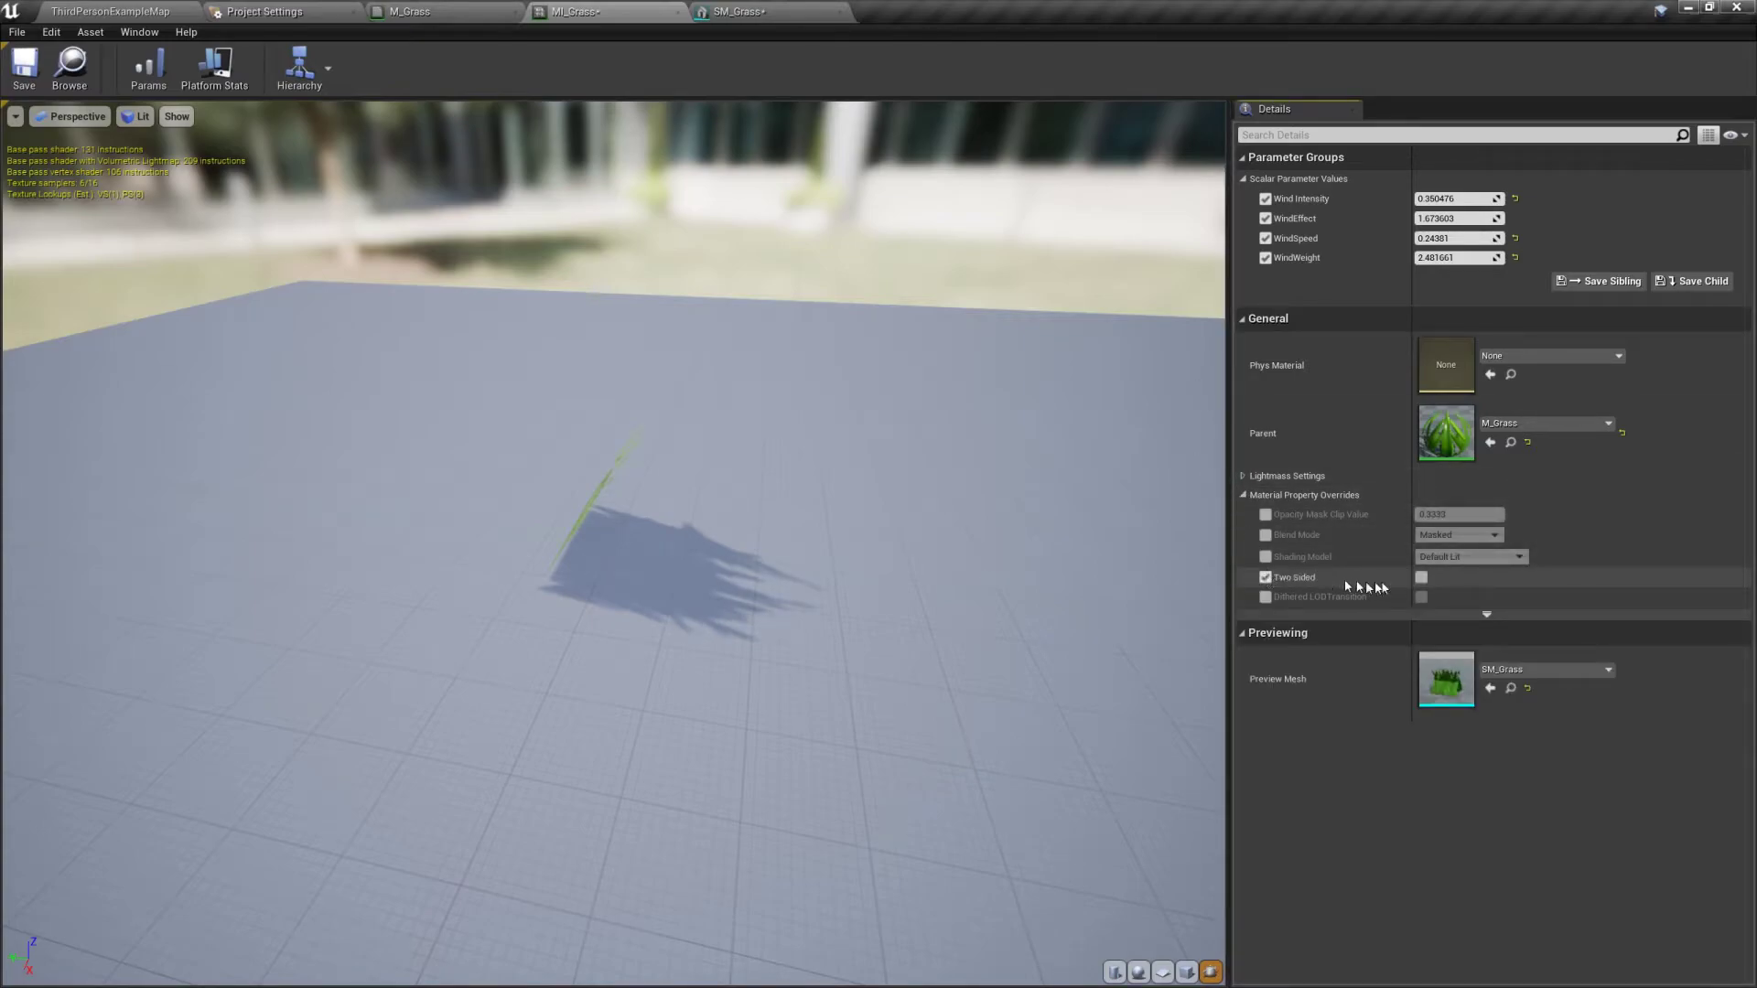
{"action": "left_click", "coordinate": [1422, 577]}
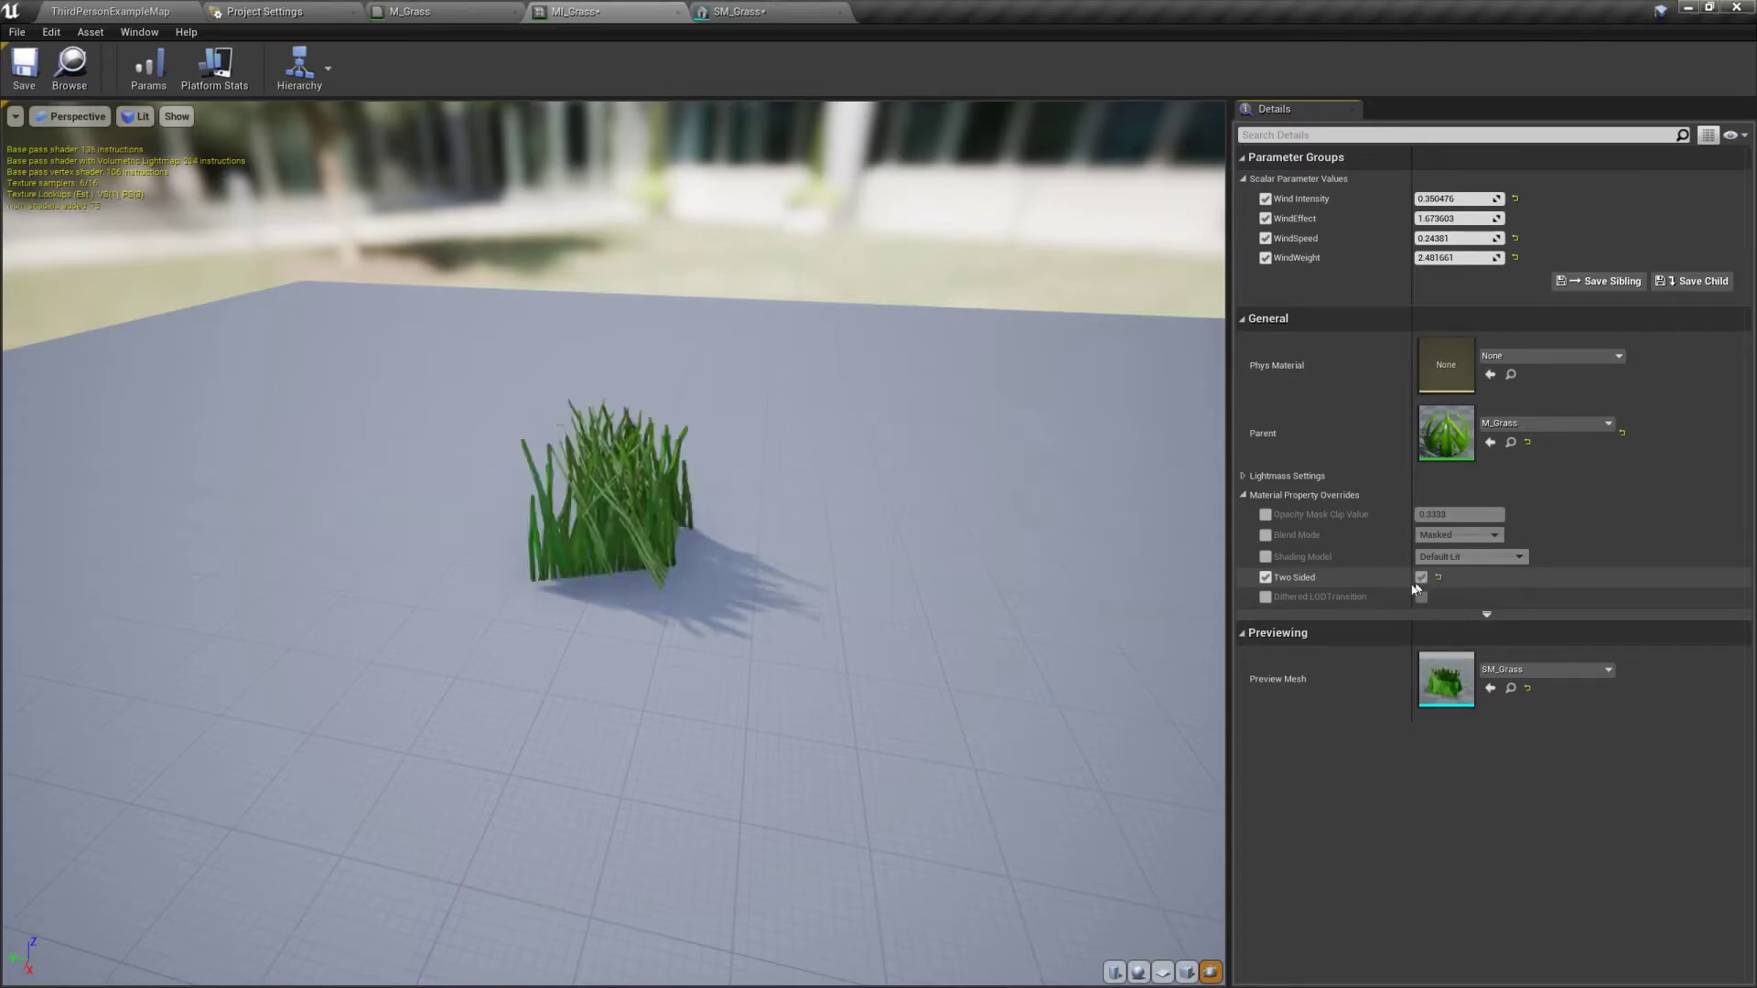
{"action": "left_click_drag", "start_coordinate": [776, 646], "coordinate": [897, 623]}
{"action": "left_click_drag", "start_coordinate": [1052, 645], "coordinate": [753, 618]}
{"action": "left_click", "coordinate": [23, 68]}
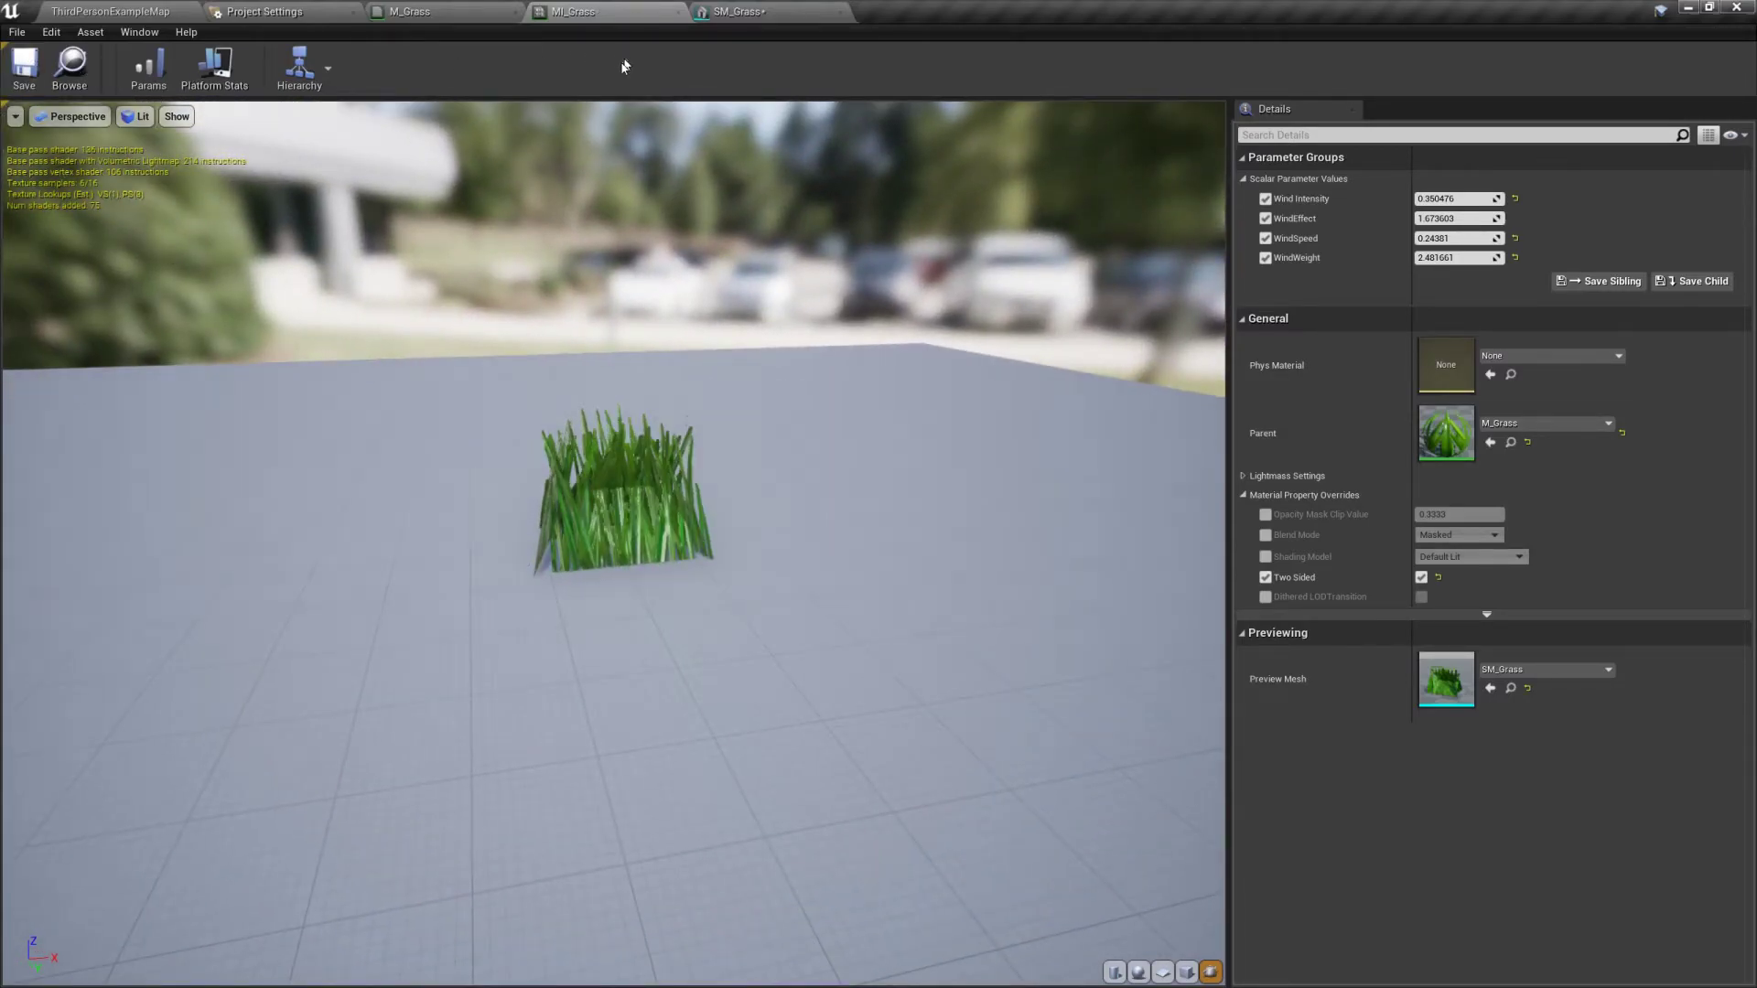
Step: Save the SM_Grass mesh and switch the ThirdPersonExampleMap level to Foliage editing mode
{"action": "left_click", "coordinate": [723, 12]}
{"action": "left_click", "coordinate": [34, 64]}
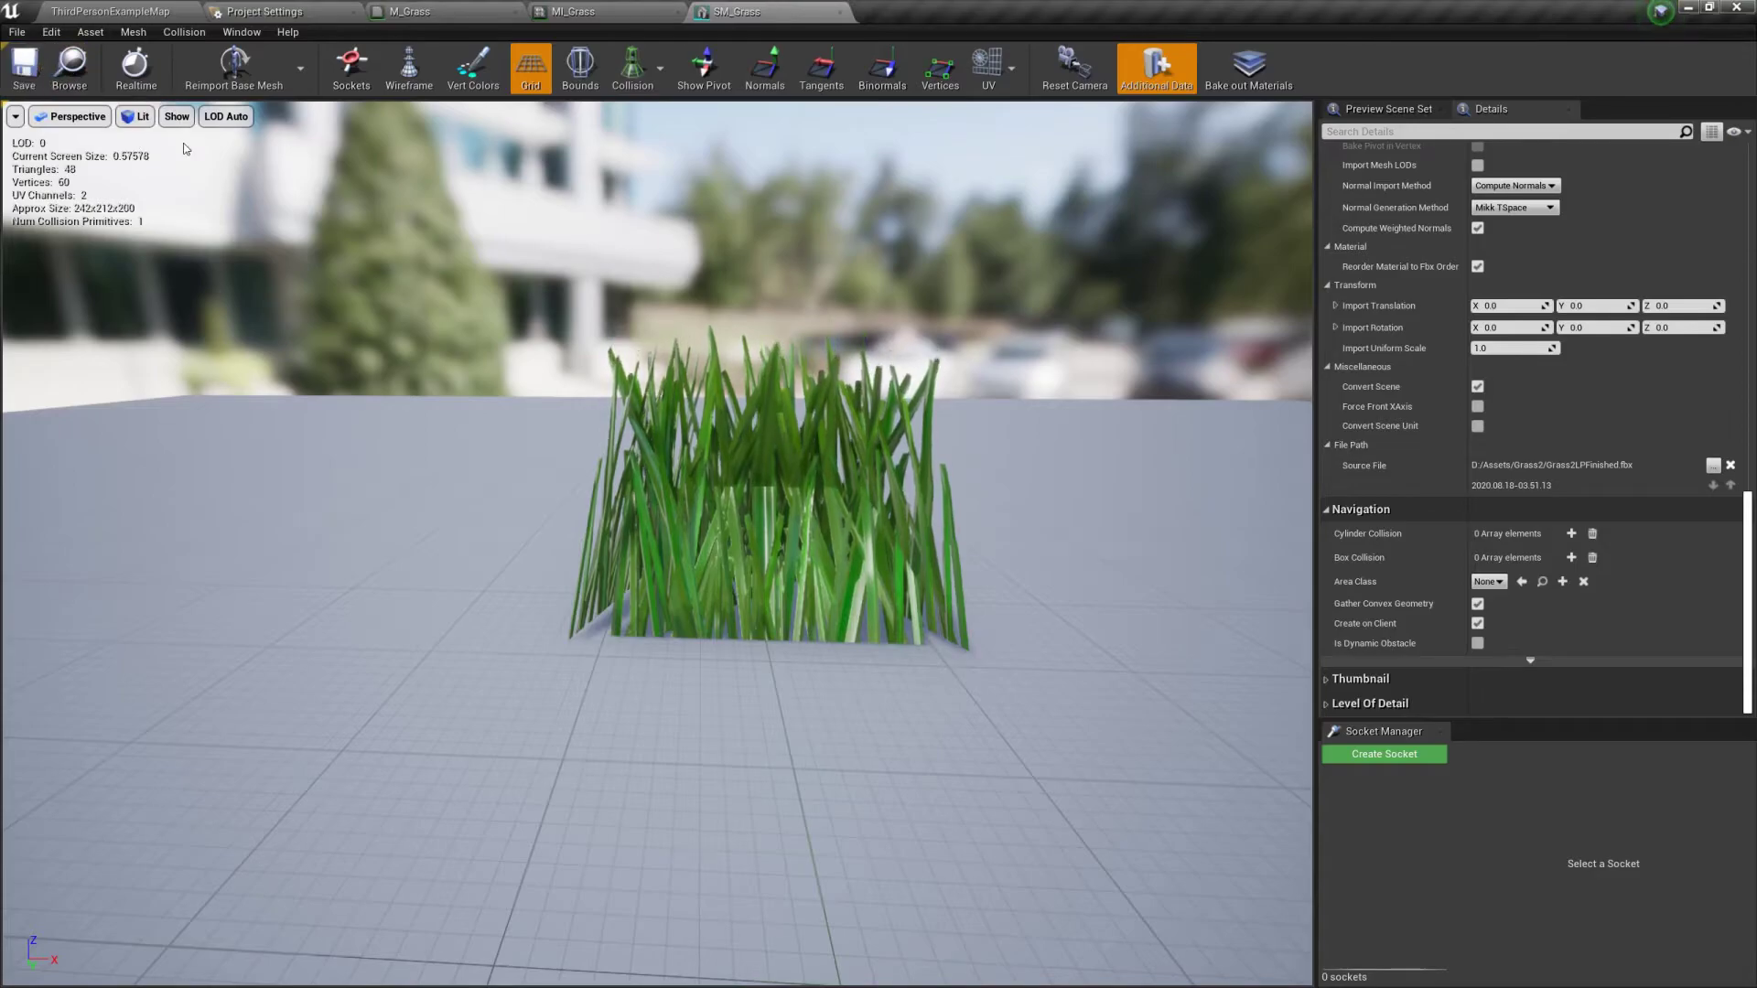
{"action": "left_click", "coordinate": [151, 9]}
{"action": "left_click", "coordinate": [406, 66]}
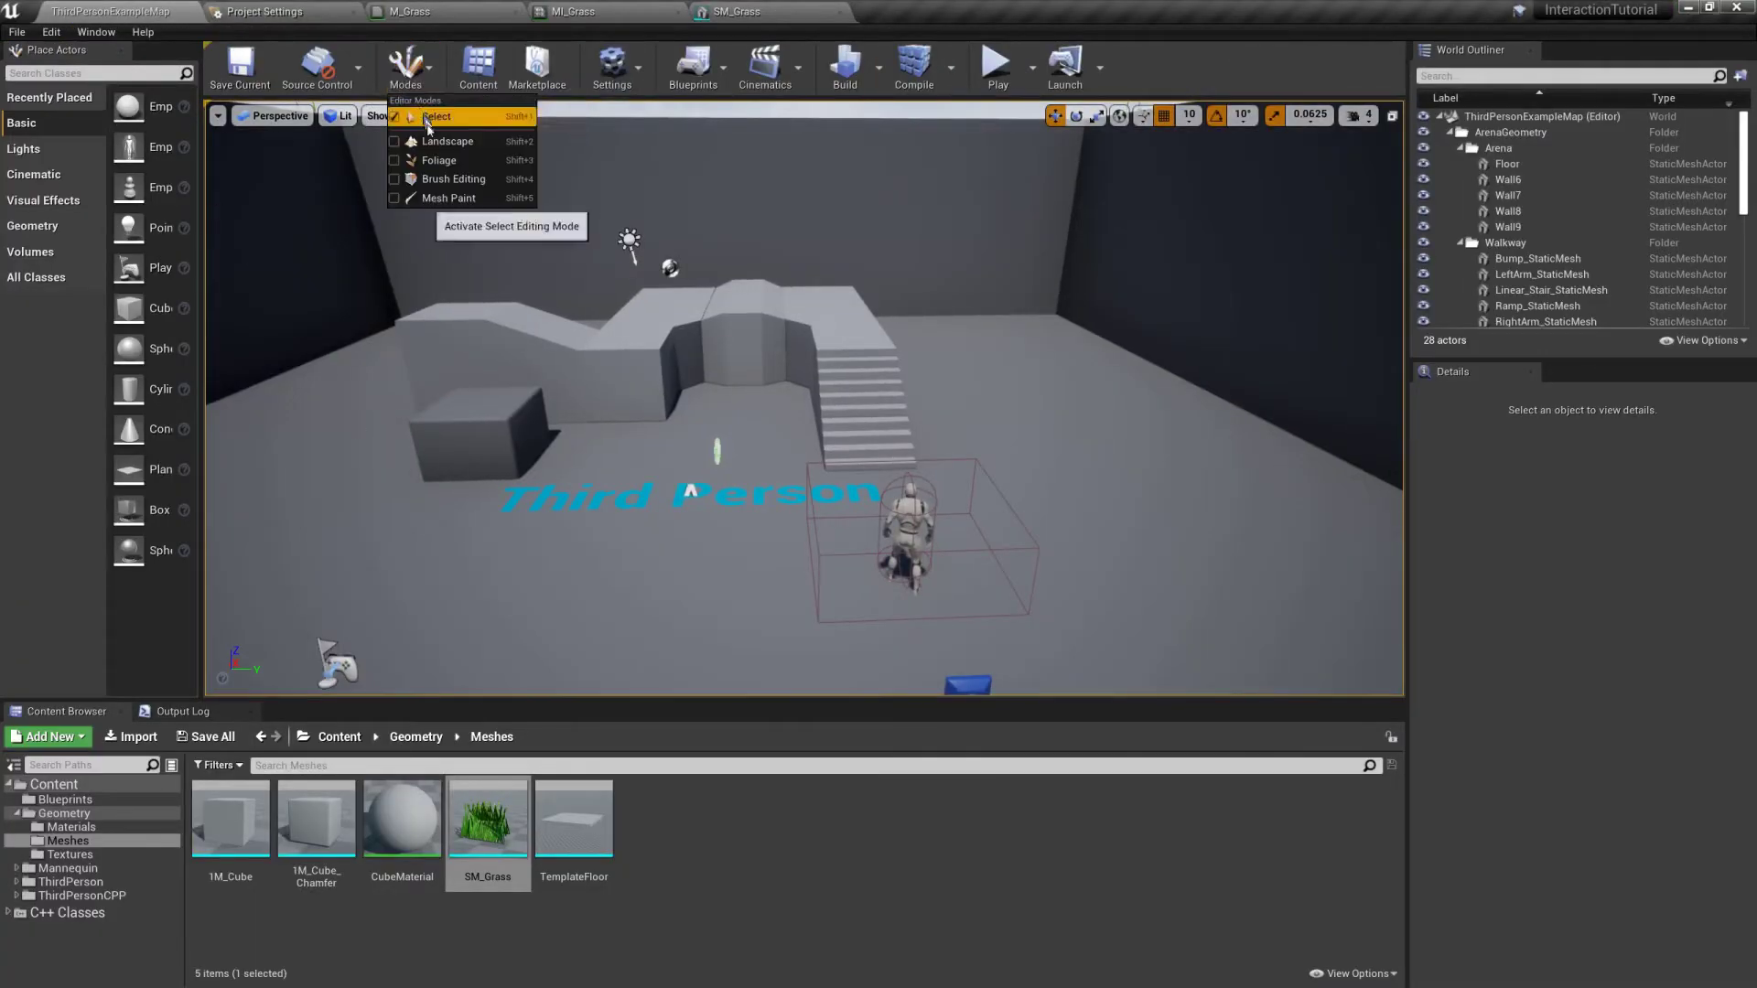
{"action": "left_click", "coordinate": [435, 161]}
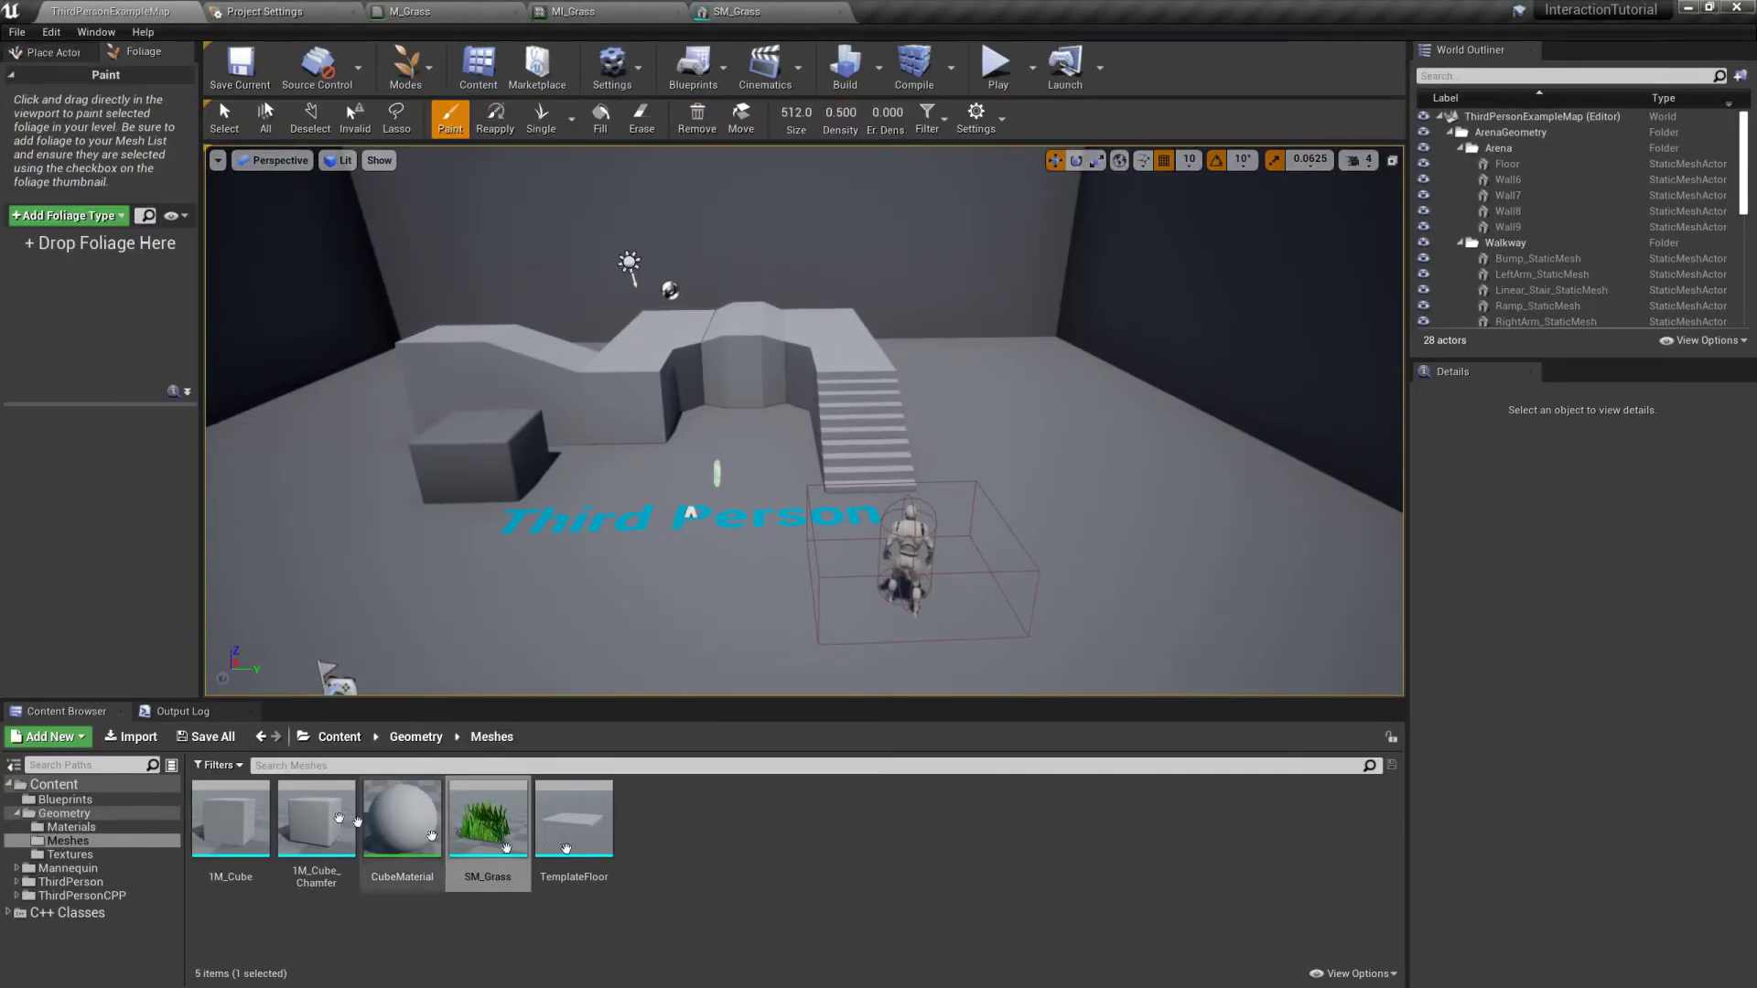
Step: Create a Static Mesh Foliage asset in the Meshes folder and name it SMF_Grass
{"action": "left_click", "coordinate": [61, 739]}
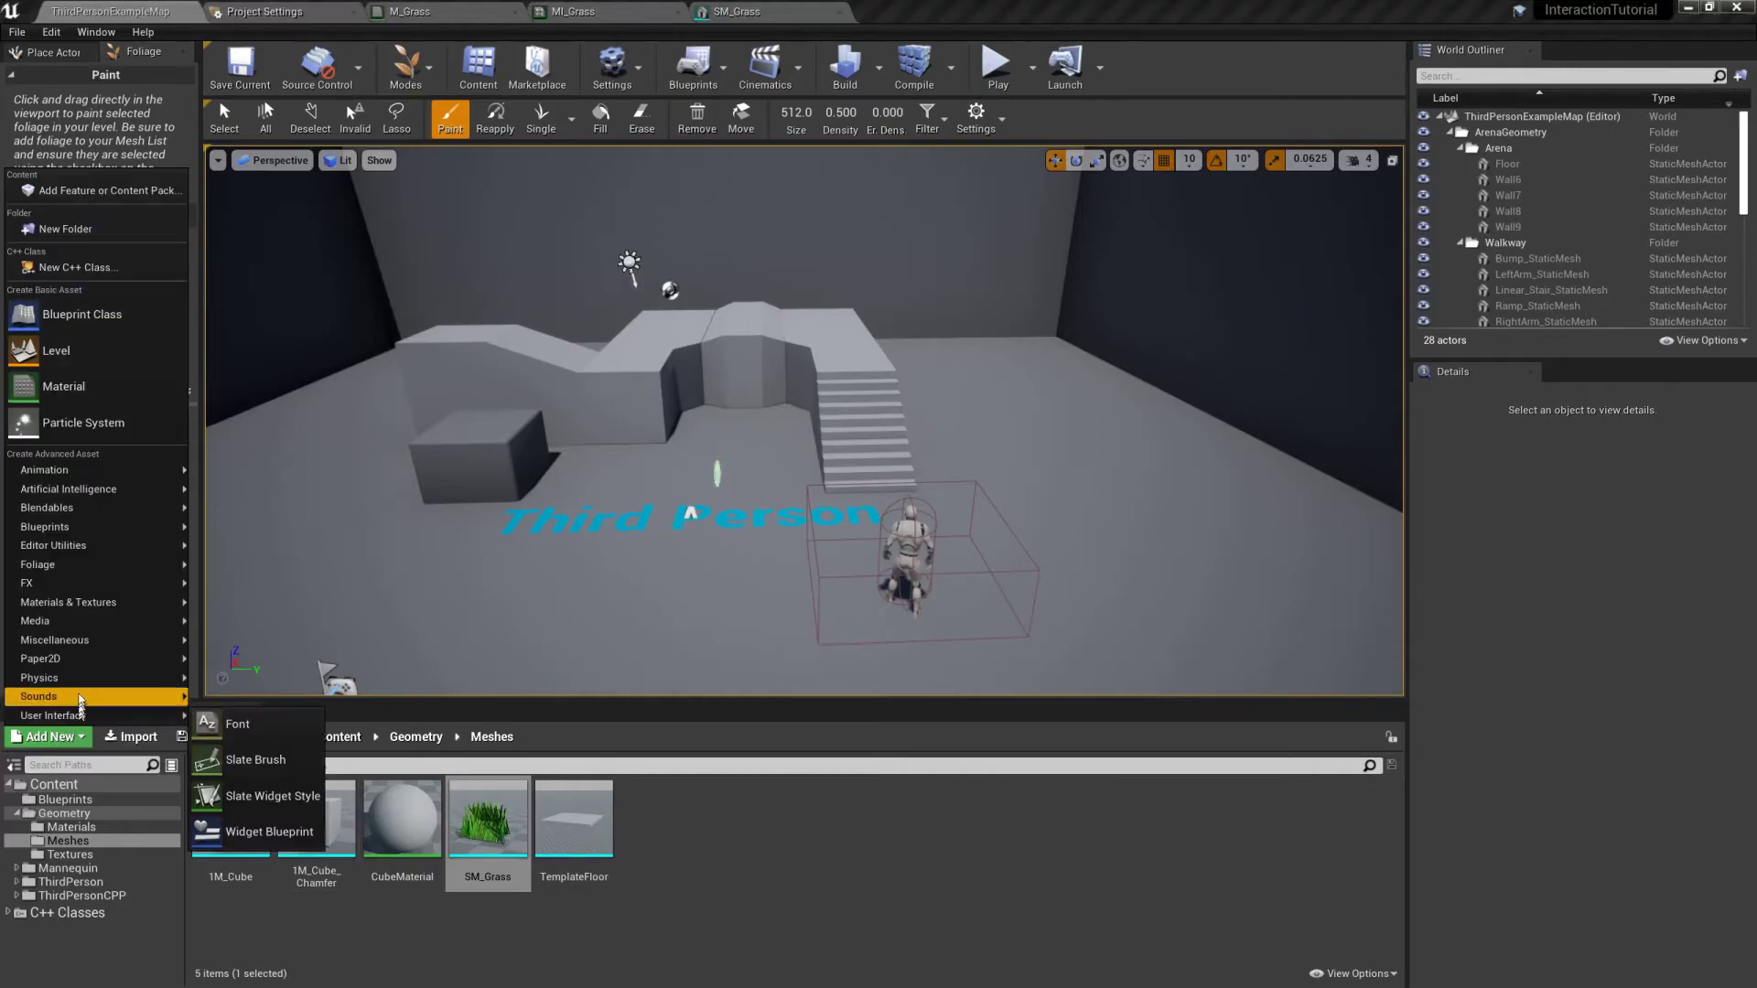
{"action": "mouse_move", "coordinate": [77, 591]}
{"action": "left_click", "coordinate": [275, 644]}
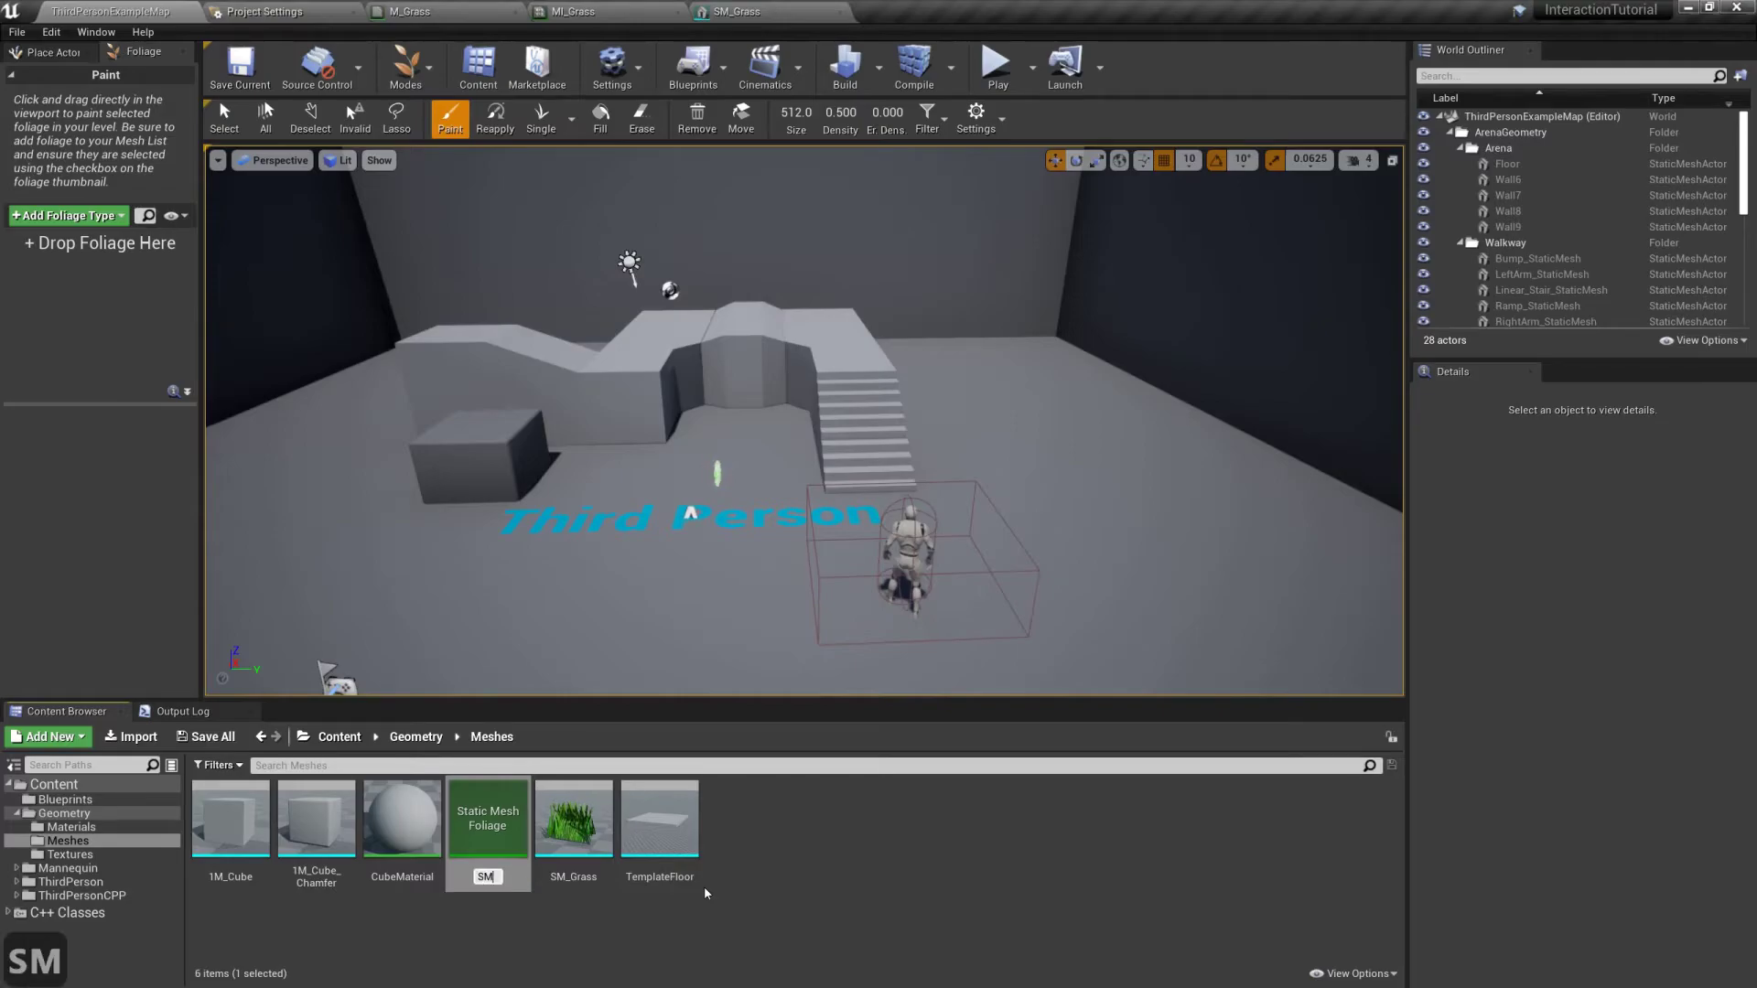
{"action": "type", "text": "SMF_Grass"}
{"action": "key", "text": "Return"}
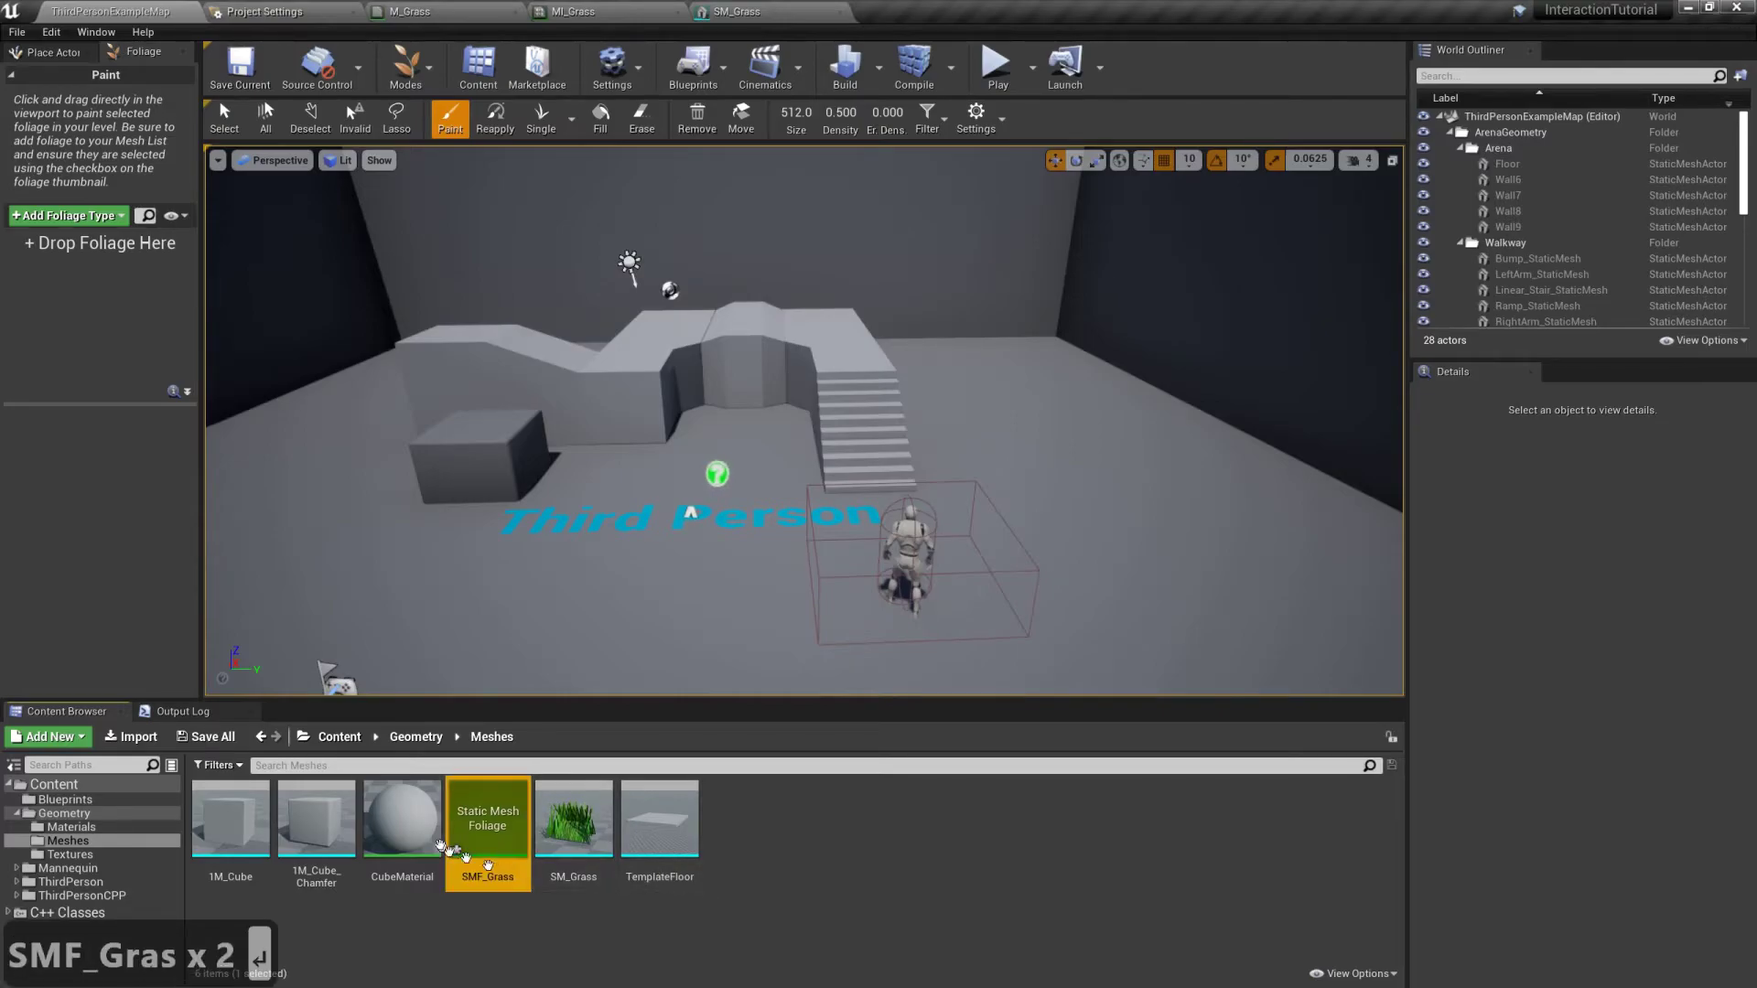
Step: Open the SMF_Grass foliage asset and assign SM_Grass as its mesh
{"action": "double_click", "coordinate": [488, 865]}
{"action": "left_click", "coordinate": [710, 210]}
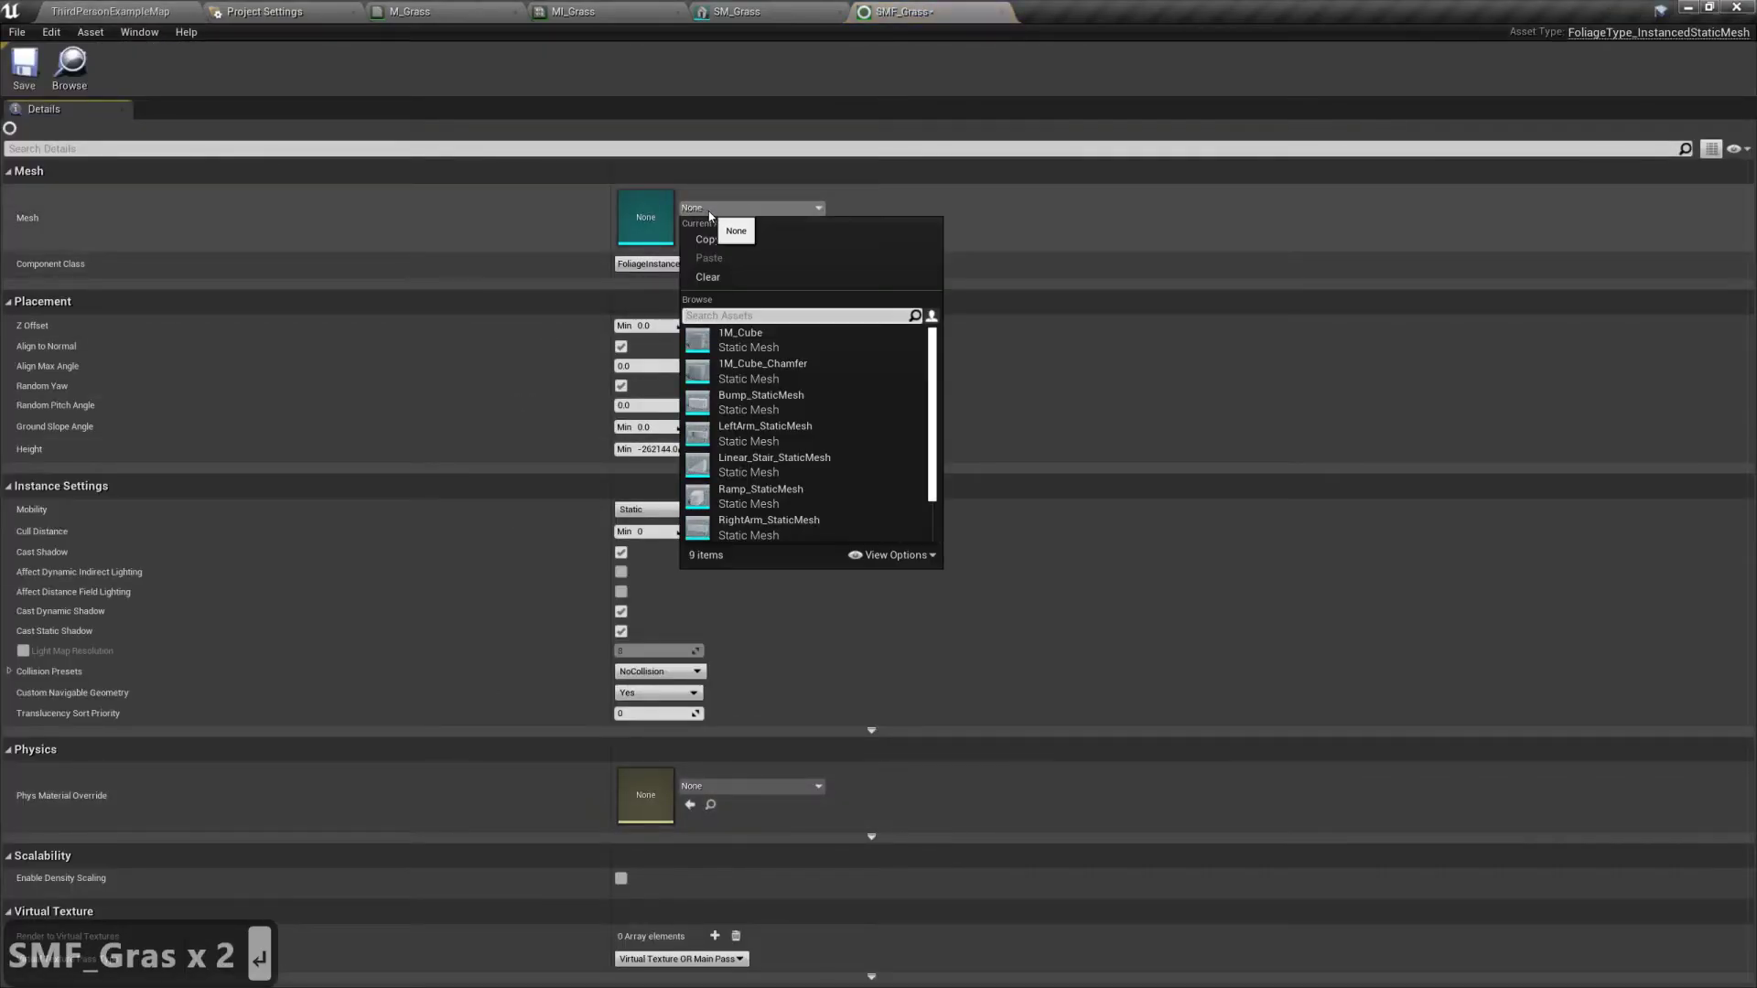
{"action": "type", "text": "sm"}
{"action": "left_click", "coordinate": [751, 339]}
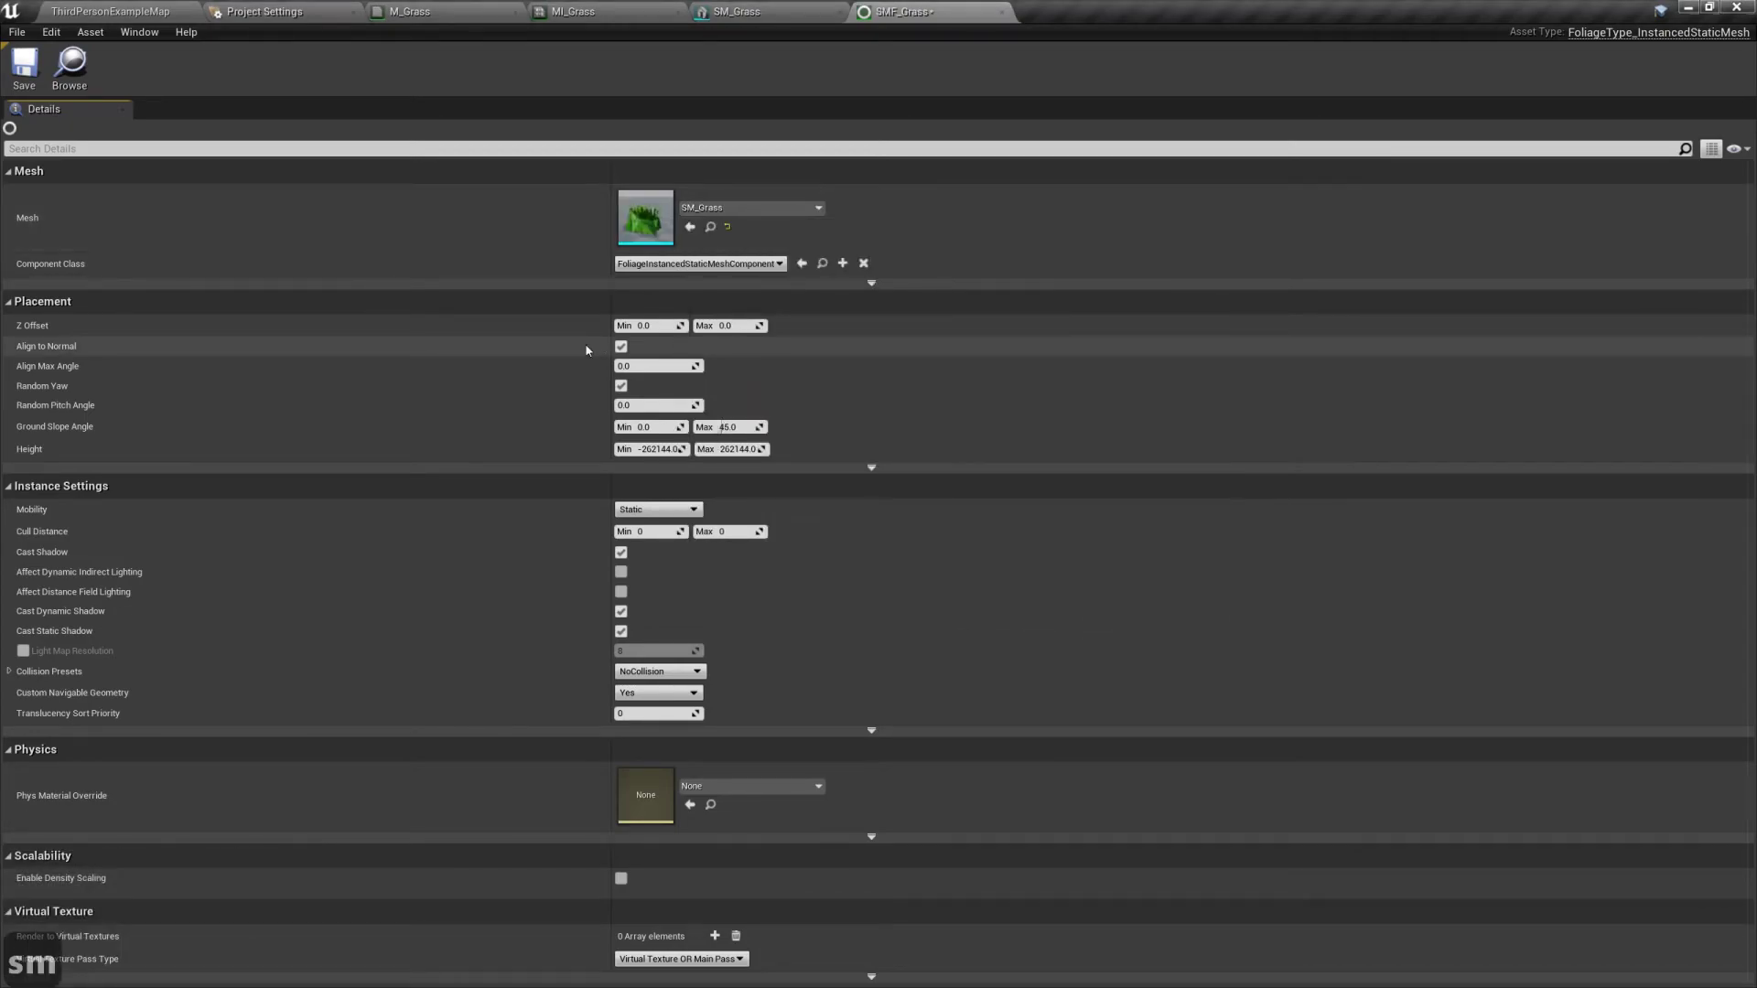
Step: Set SMF_Grass's placement Z Offset to a minimum of -10 and a maximum of -8, and save the asset
{"action": "left_click", "coordinate": [648, 327]}
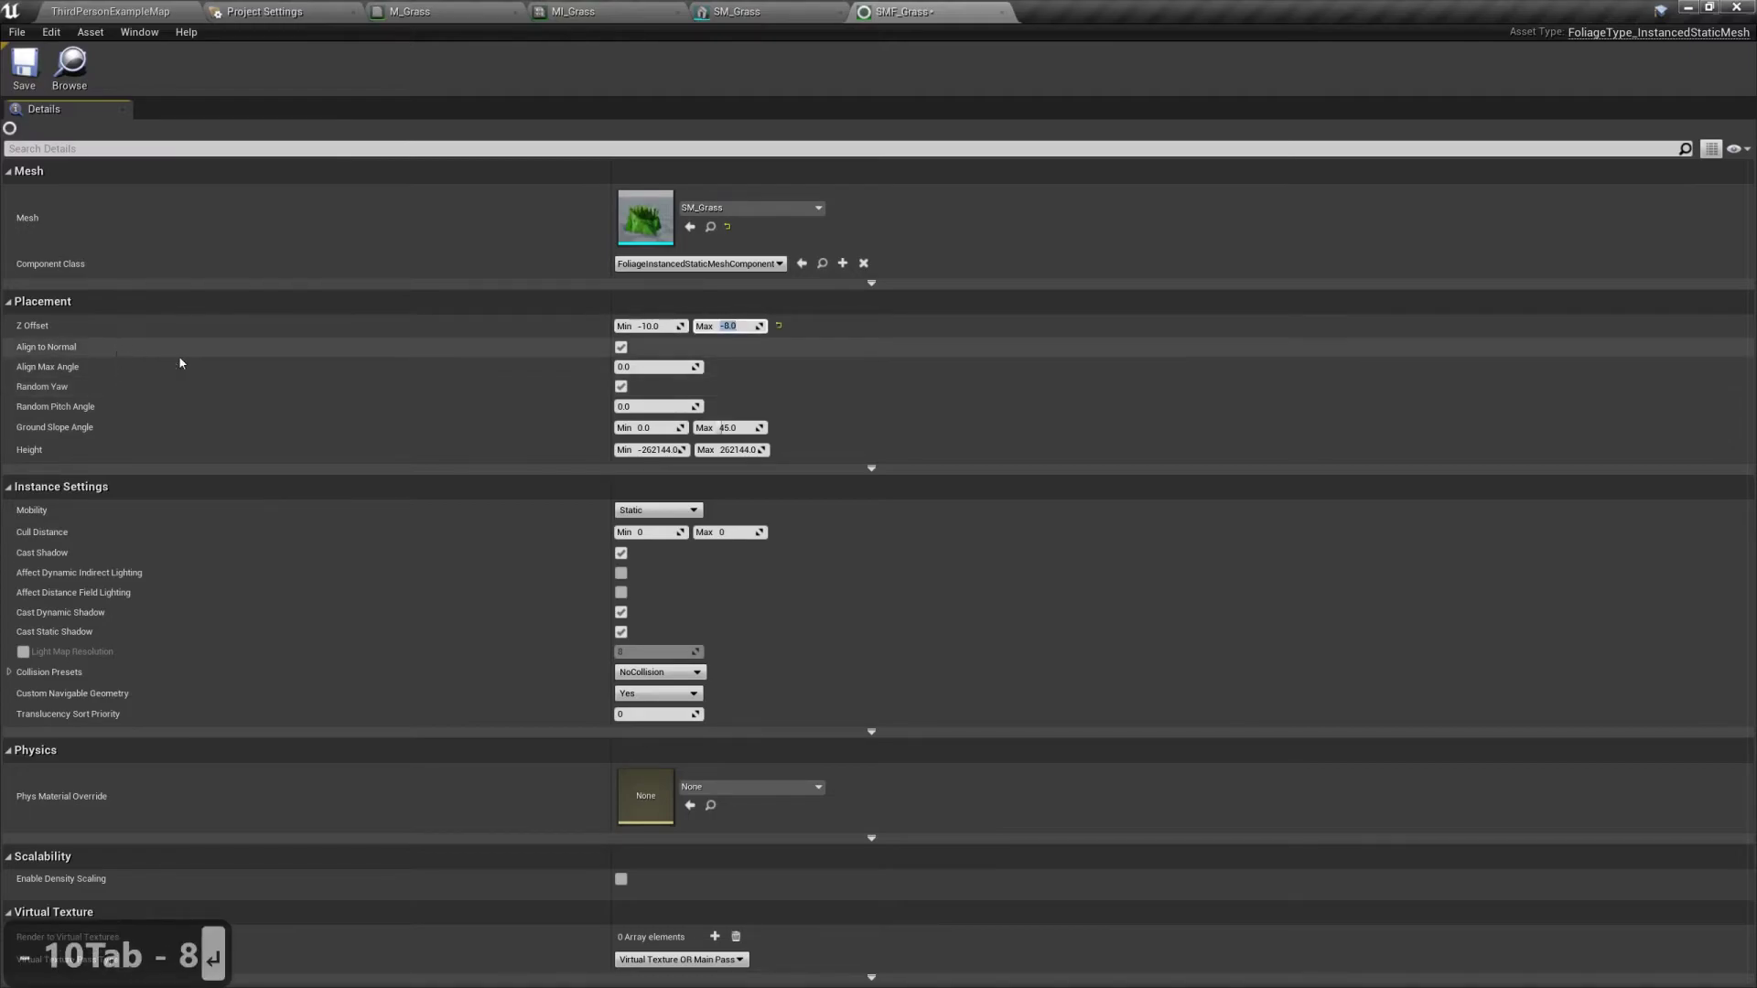
{"action": "left_click", "coordinate": [25, 71]}
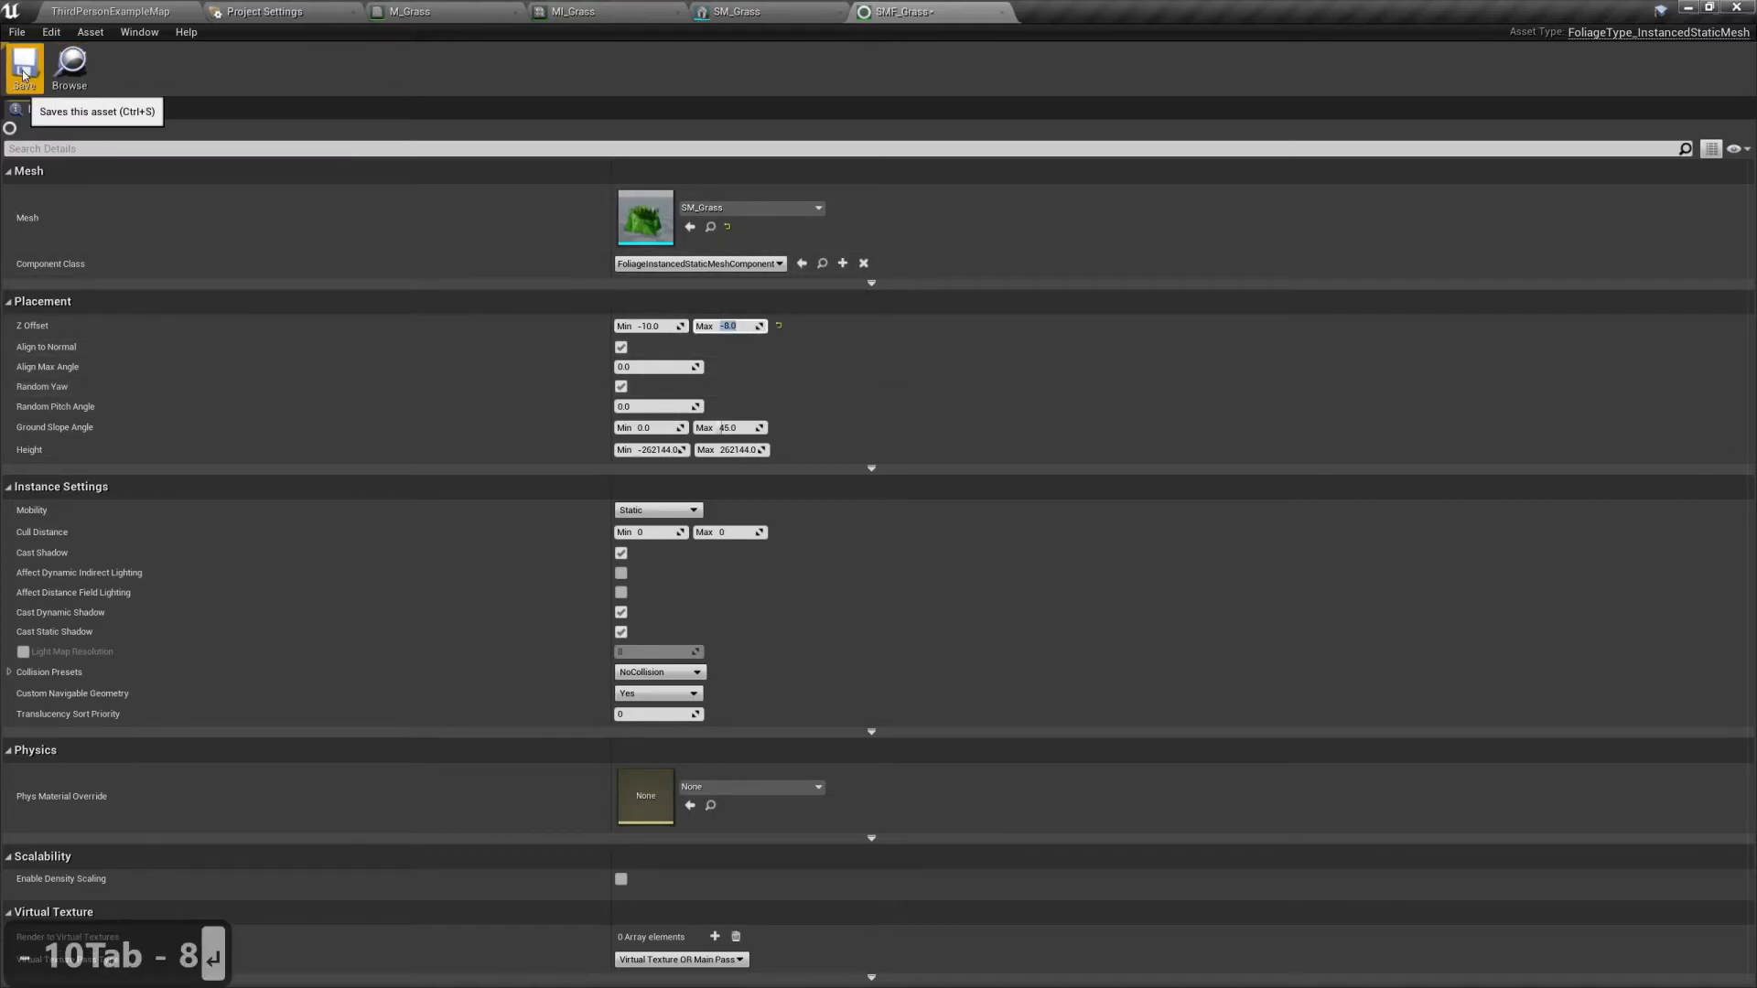
{"action": "left_click", "coordinate": [24, 76]}
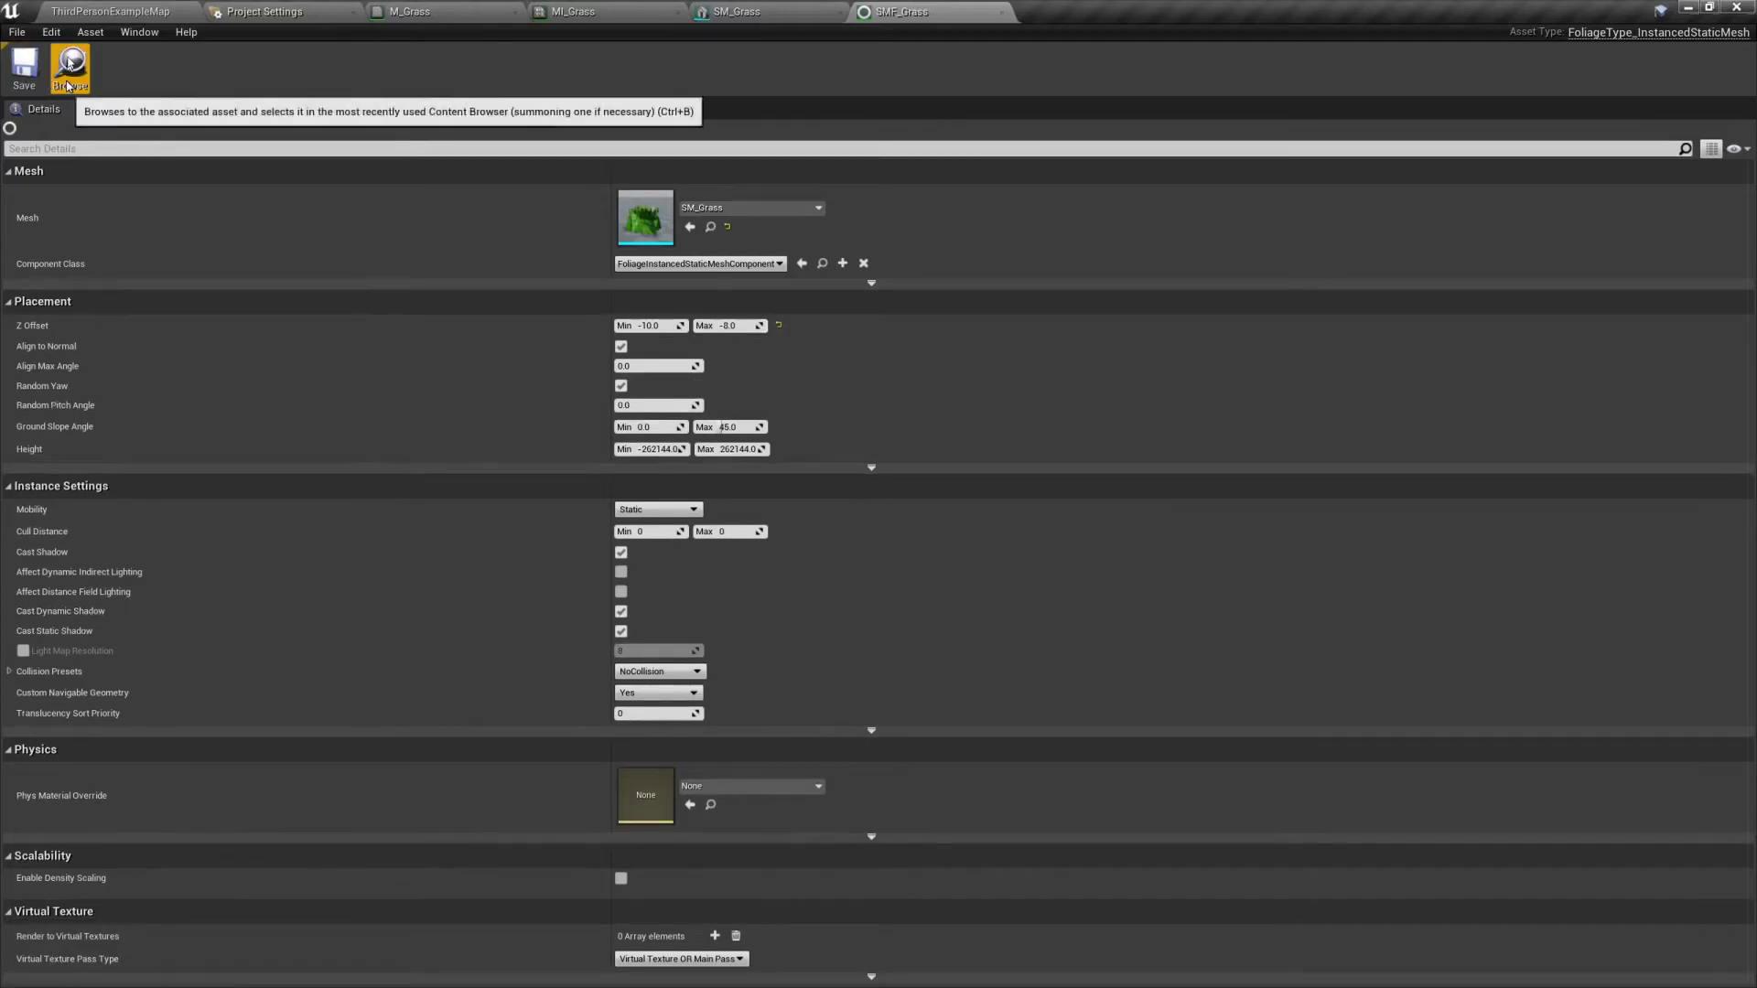
Step: Add SMF_Grass to the level's foliage types and activate it for painting
{"action": "left_click", "coordinate": [70, 77]}
{"action": "left_click", "coordinate": [498, 839]}
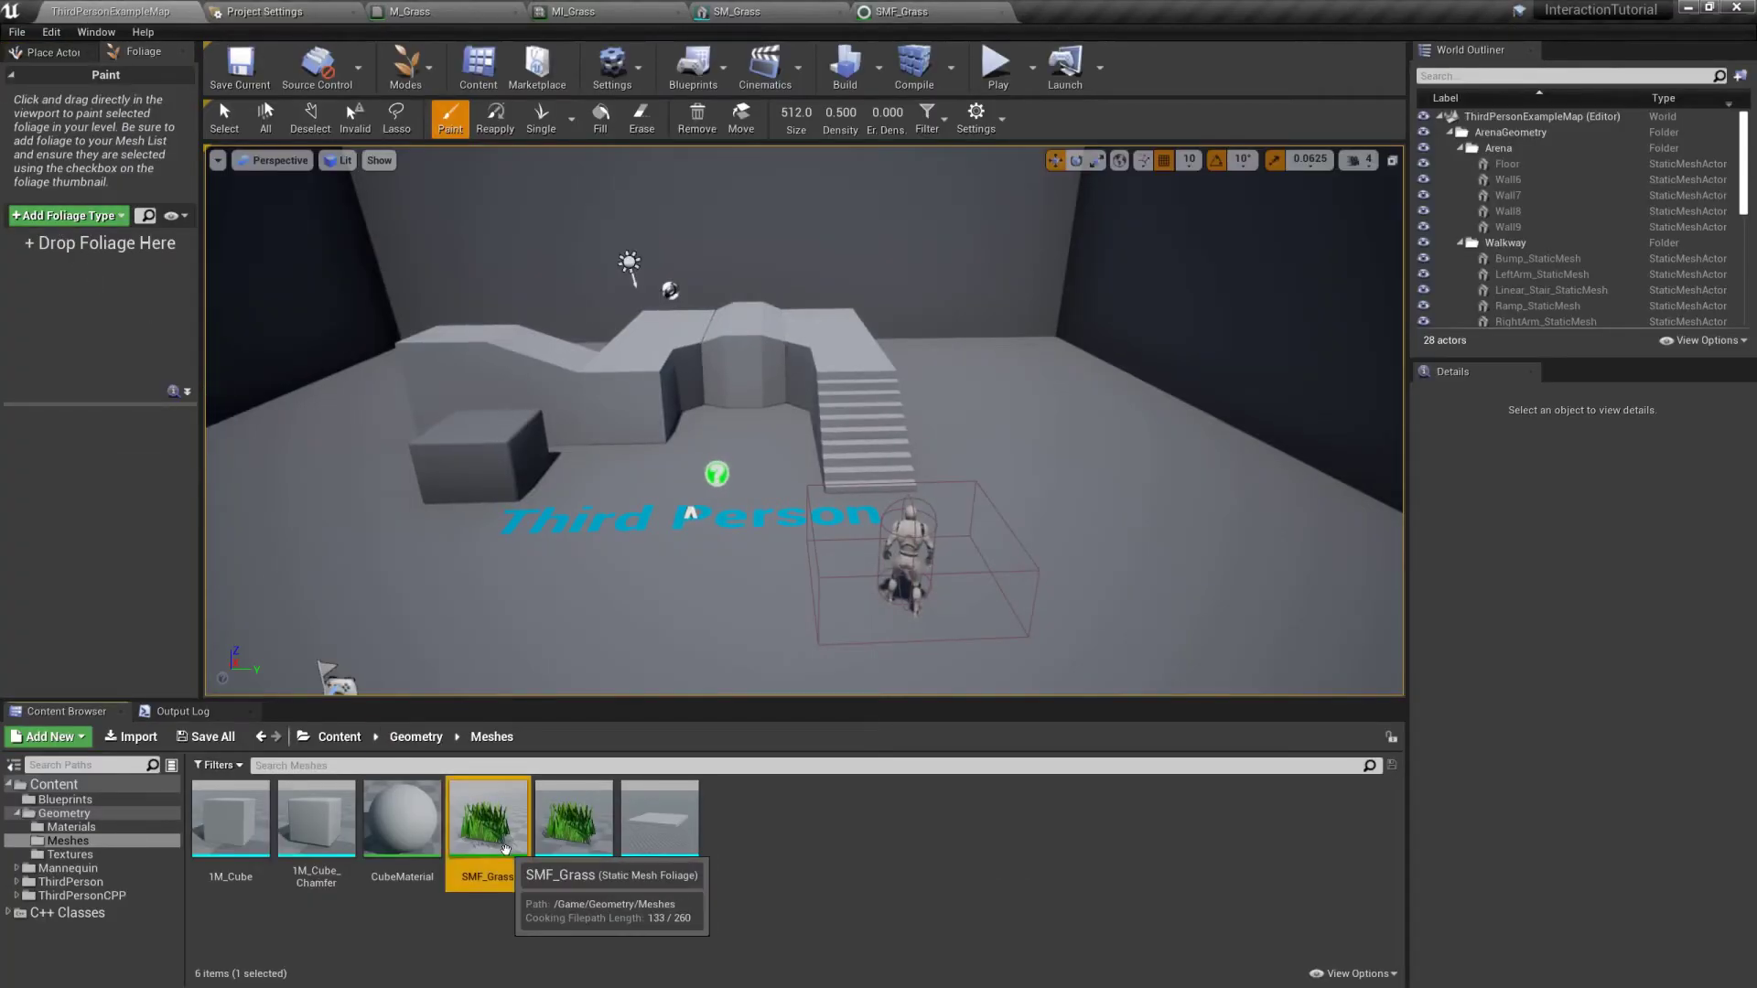
{"action": "left_click_drag", "start_coordinate": [404, 826], "coordinate": [43, 316]}
{"action": "left_click", "coordinate": [494, 831]}
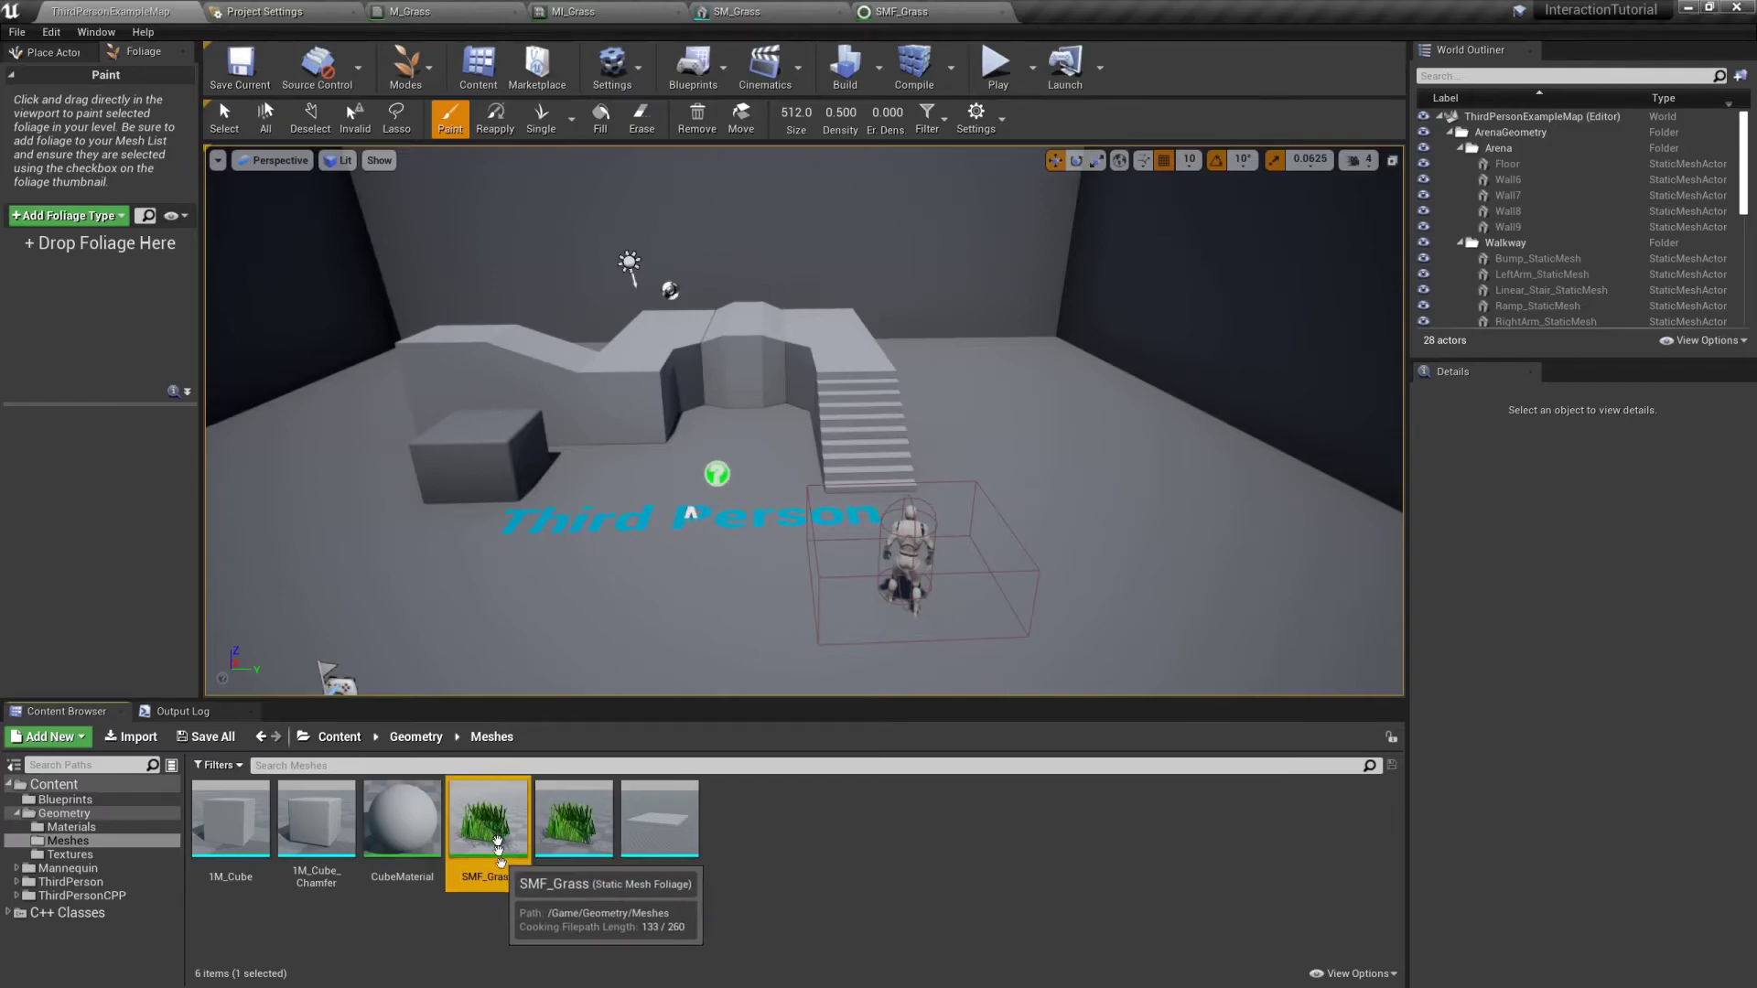
{"action": "left_click_drag", "start_coordinate": [494, 831], "coordinate": [37, 266]}
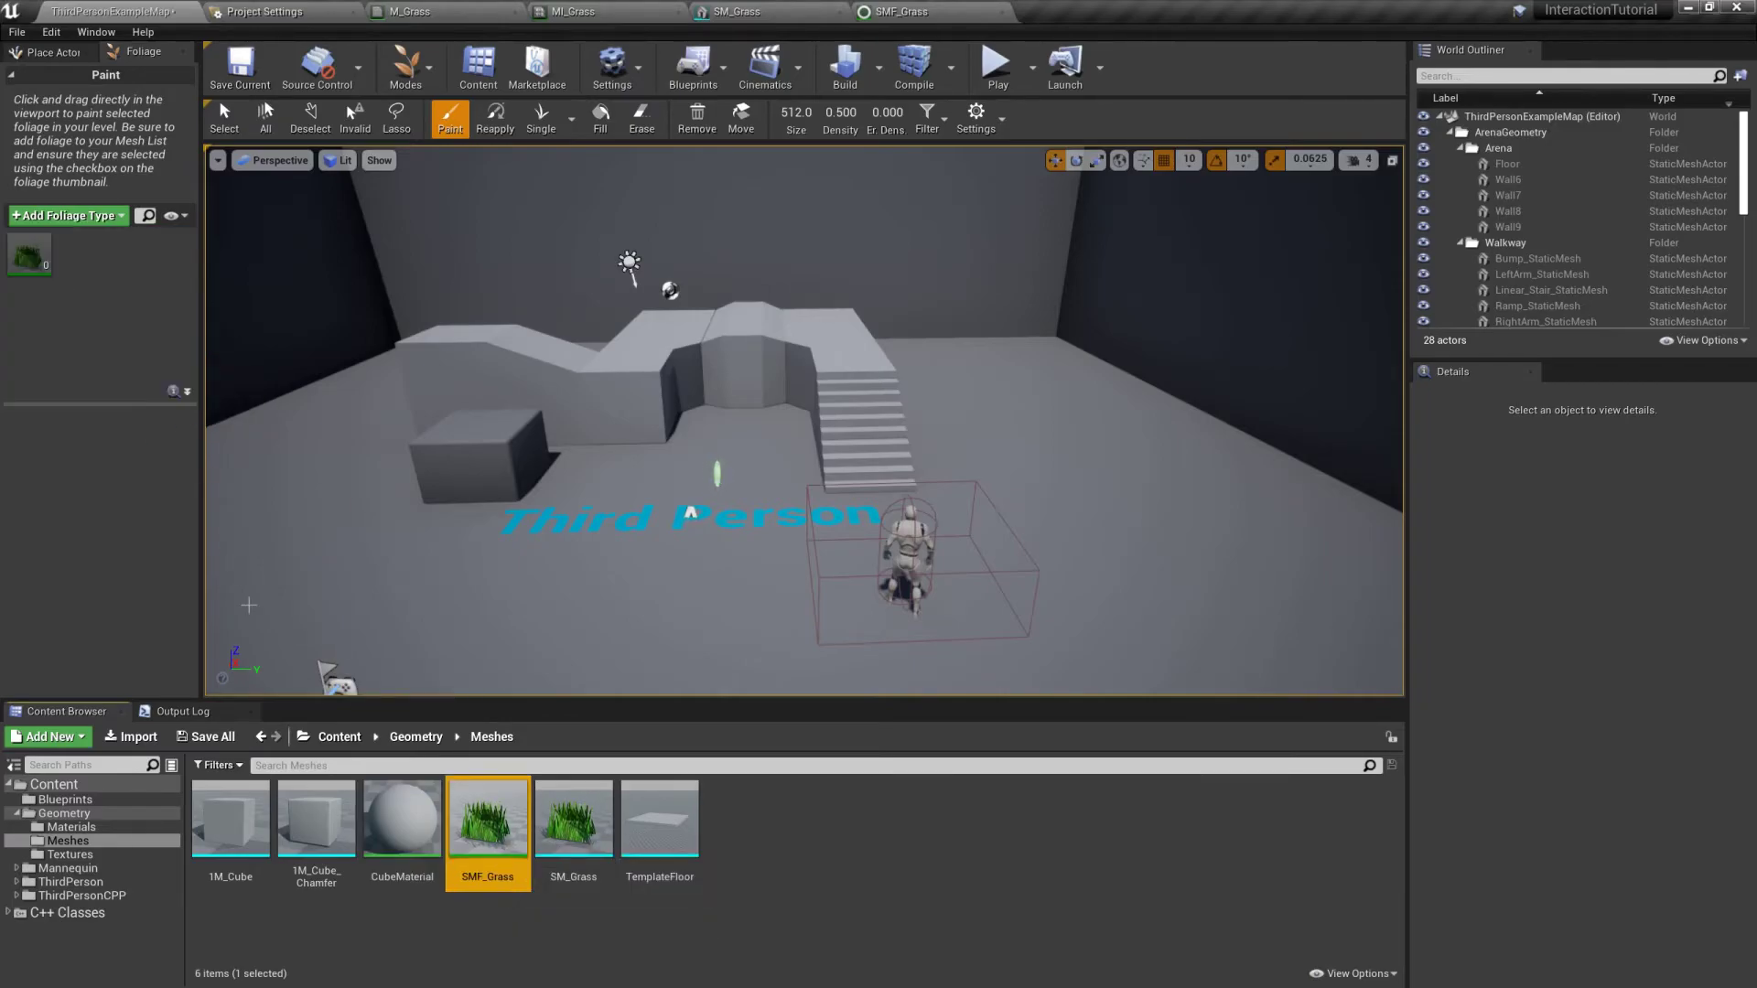
{"action": "left_click", "coordinate": [17, 255]}
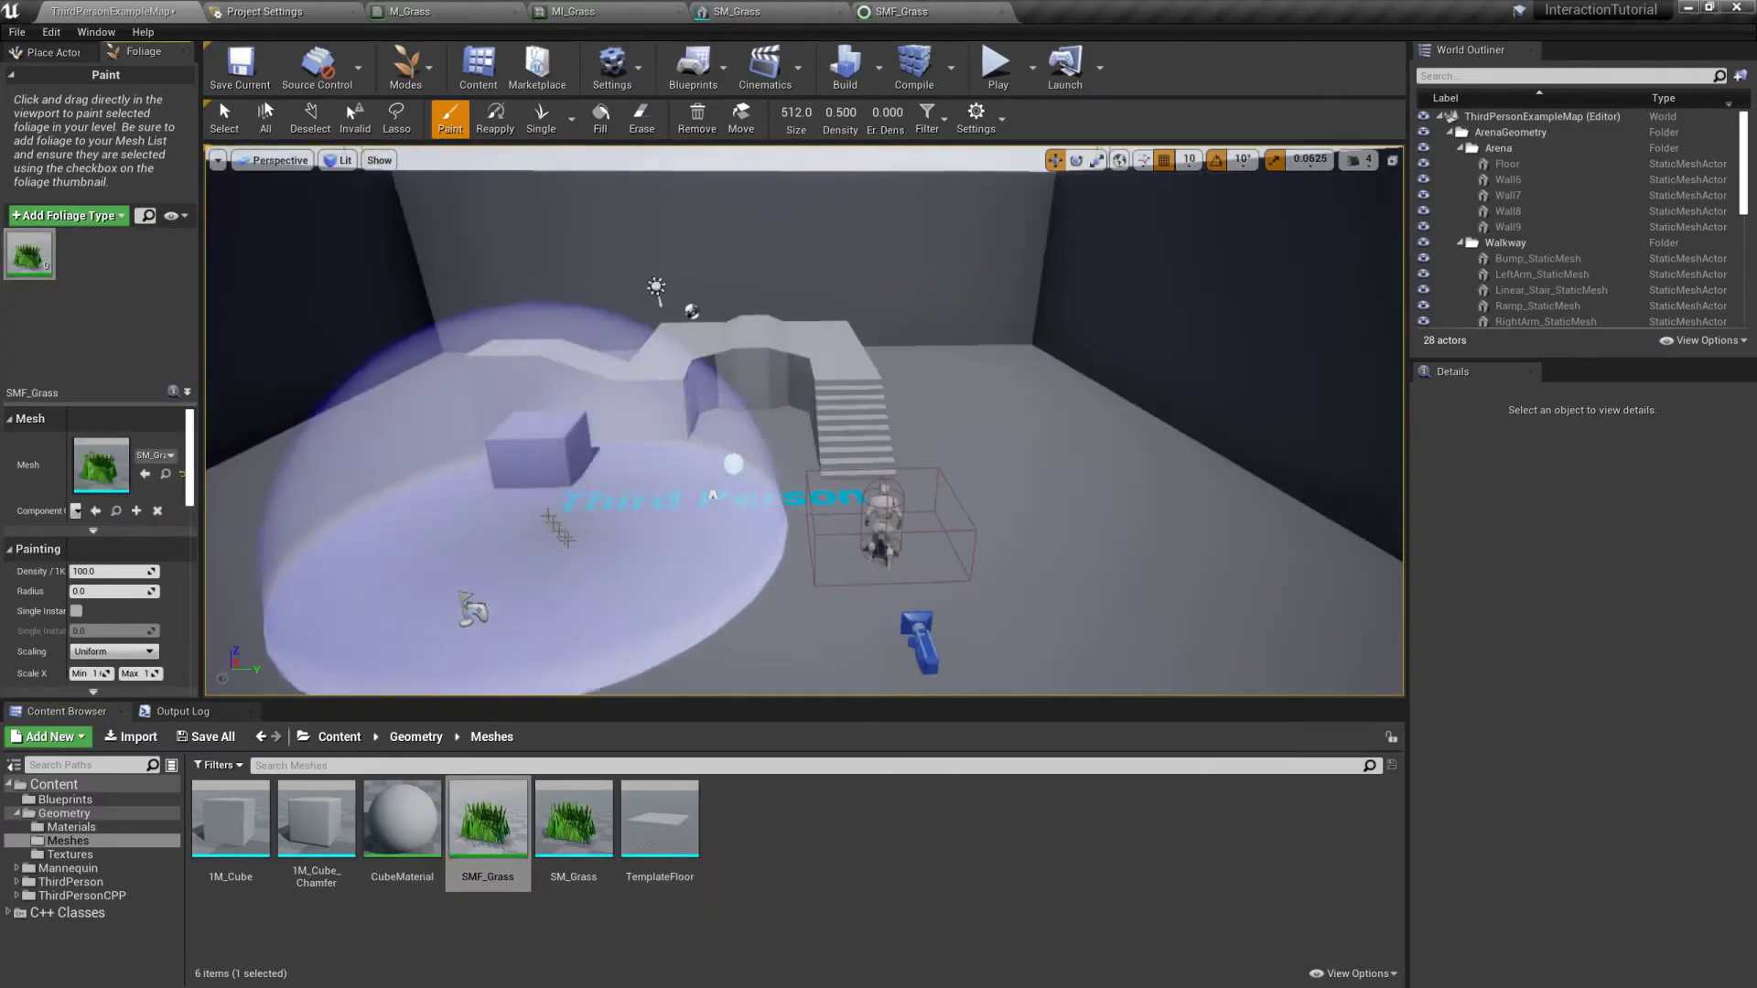
Step: Paint SMF_Grass over the arena floor around the character and beside the stairs with a brush size of 341.7
{"action": "mouse_move", "coordinate": [531, 547]}
{"action": "right_mouse_down"}
{"action": "mouse_move", "coordinate": [732, 604]}
{"action": "mouse_move", "coordinate": [778, 595]}
{"action": "mouse_move", "coordinate": [773, 618]}
{"action": "right_mouse_up"}
{"action": "key", "text": "a"}
{"action": "key", "text": "q"}
{"action": "key", "text": "s"}
{"action": "left_click_drag", "start_coordinate": [796, 113], "coordinate": [778, 114]}
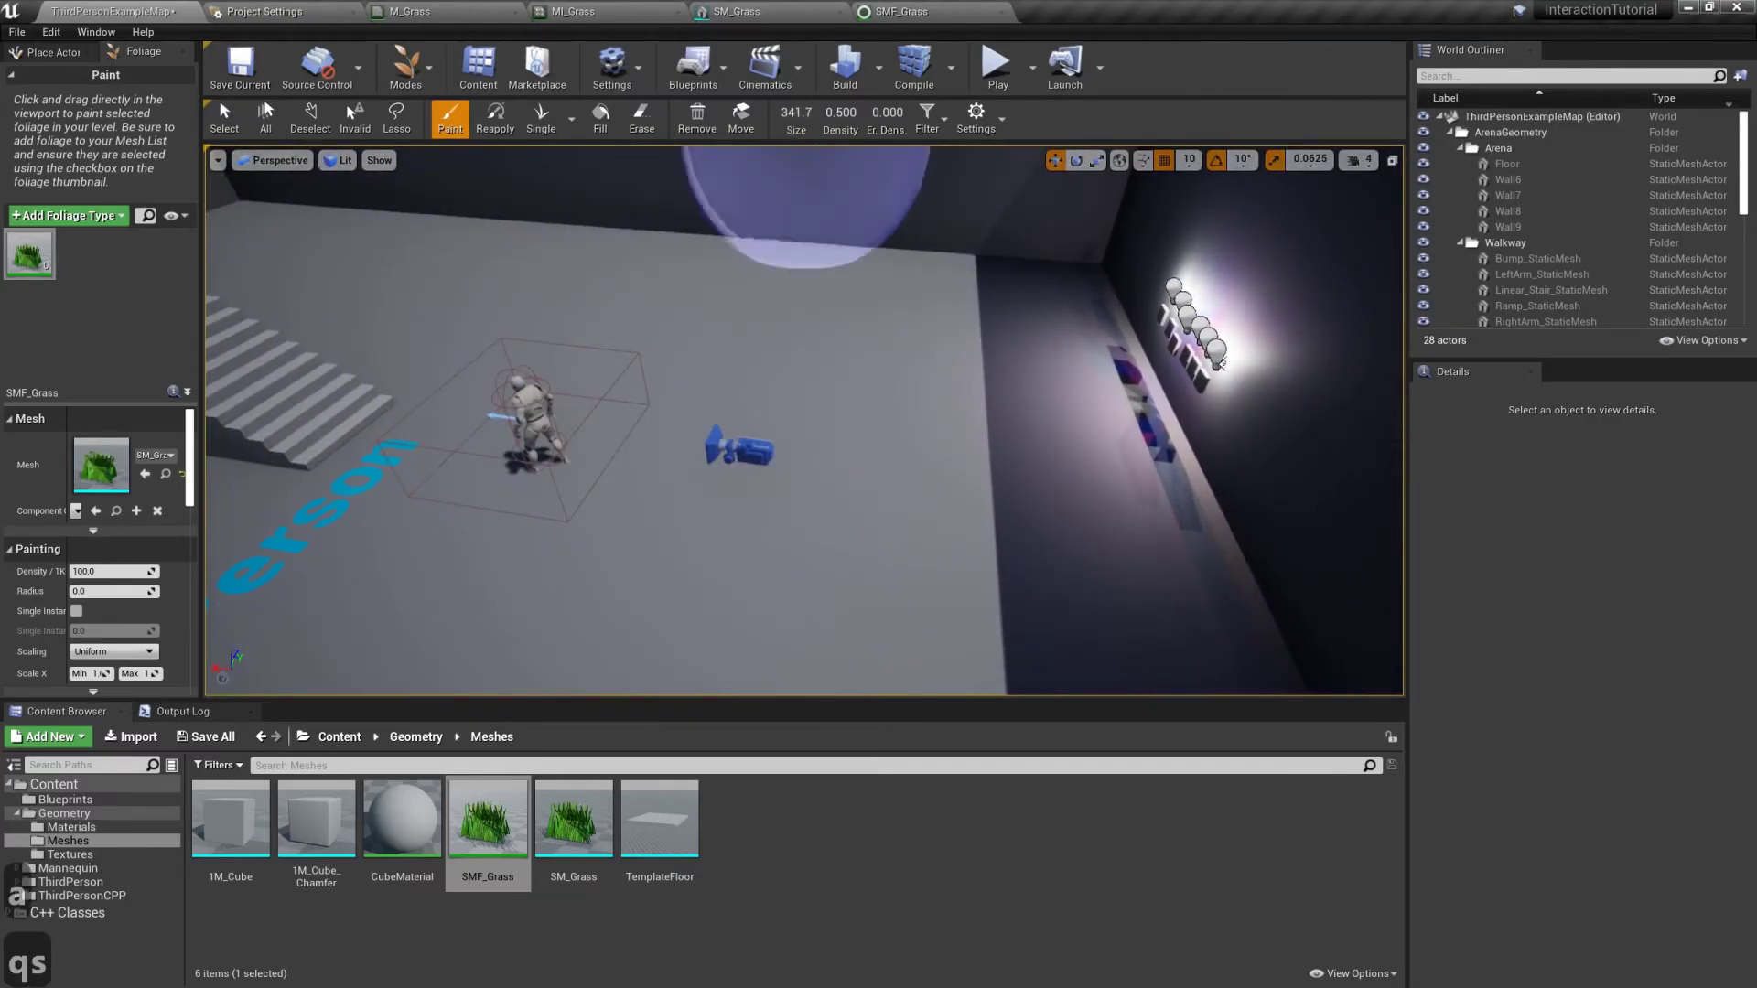
{"action": "mouse_move", "coordinate": [705, 220]}
{"action": "left_mouse_down"}
{"action": "mouse_move", "coordinate": [646, 229]}
{"action": "mouse_move", "coordinate": [851, 407]}
{"action": "mouse_move", "coordinate": [815, 503]}
{"action": "left_mouse_up"}
{"action": "key", "text": "a"}
{"action": "right_click_drag", "start_coordinate": [394, 495], "coordinate": [457, 463]}
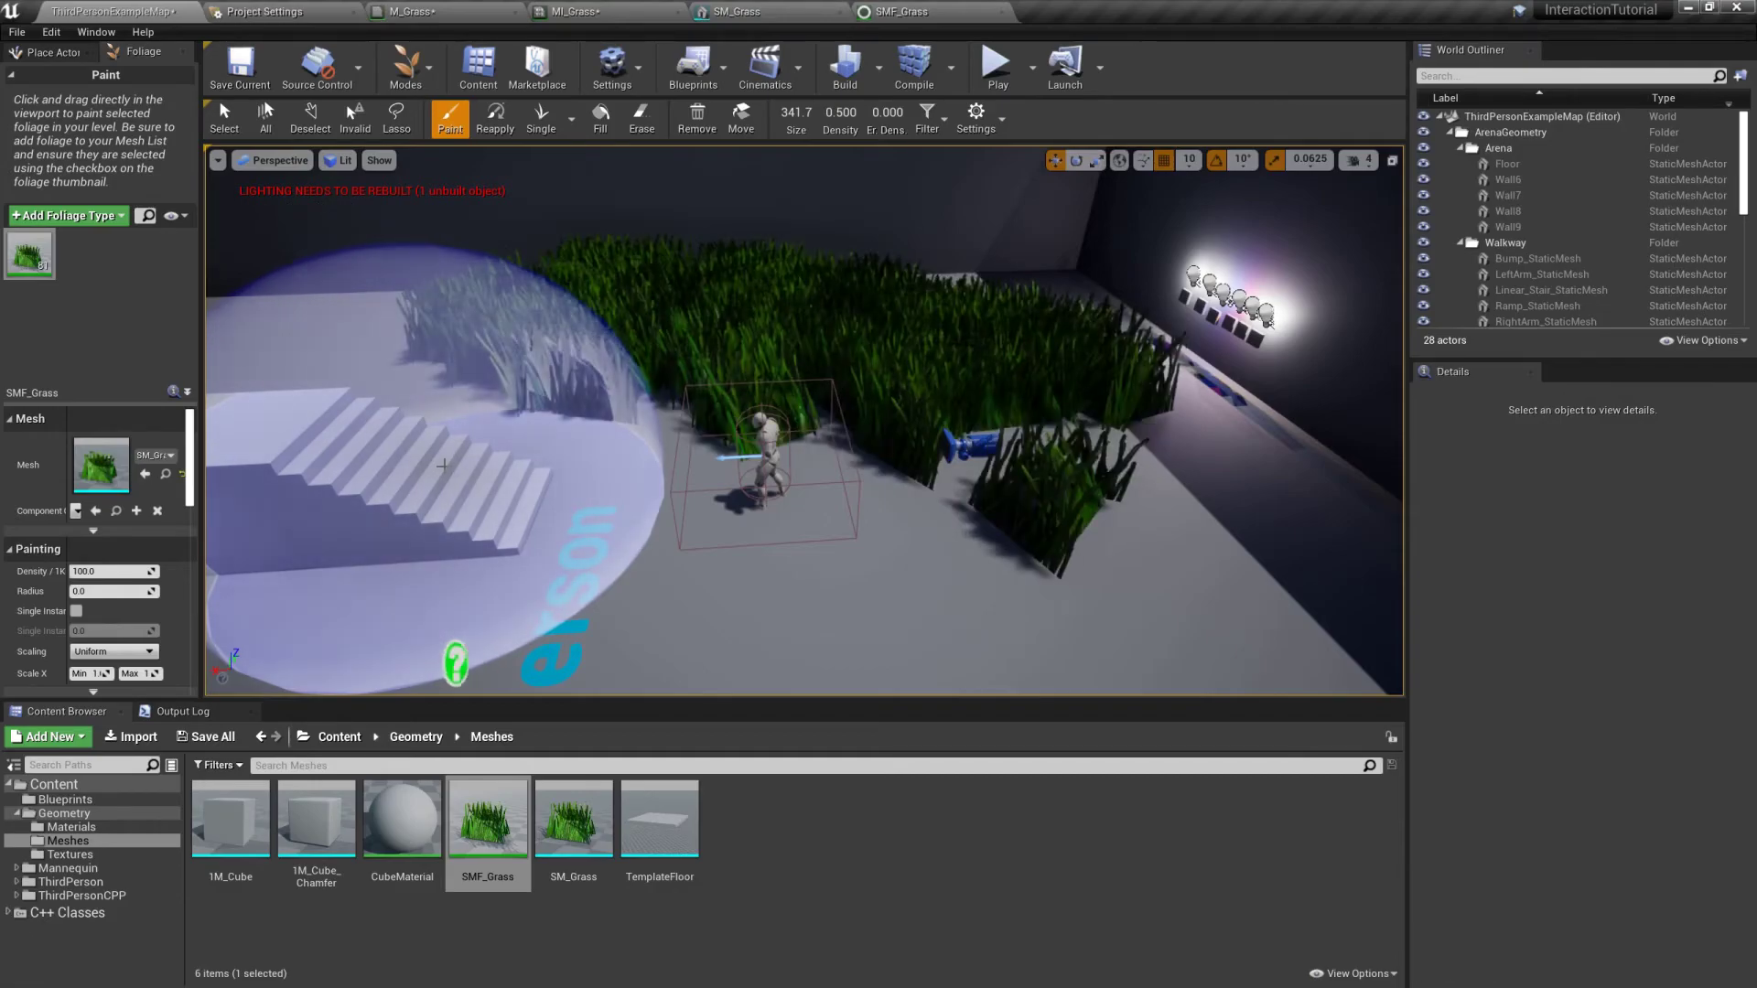
{"action": "left_click_drag", "start_coordinate": [862, 530], "coordinate": [735, 435]}
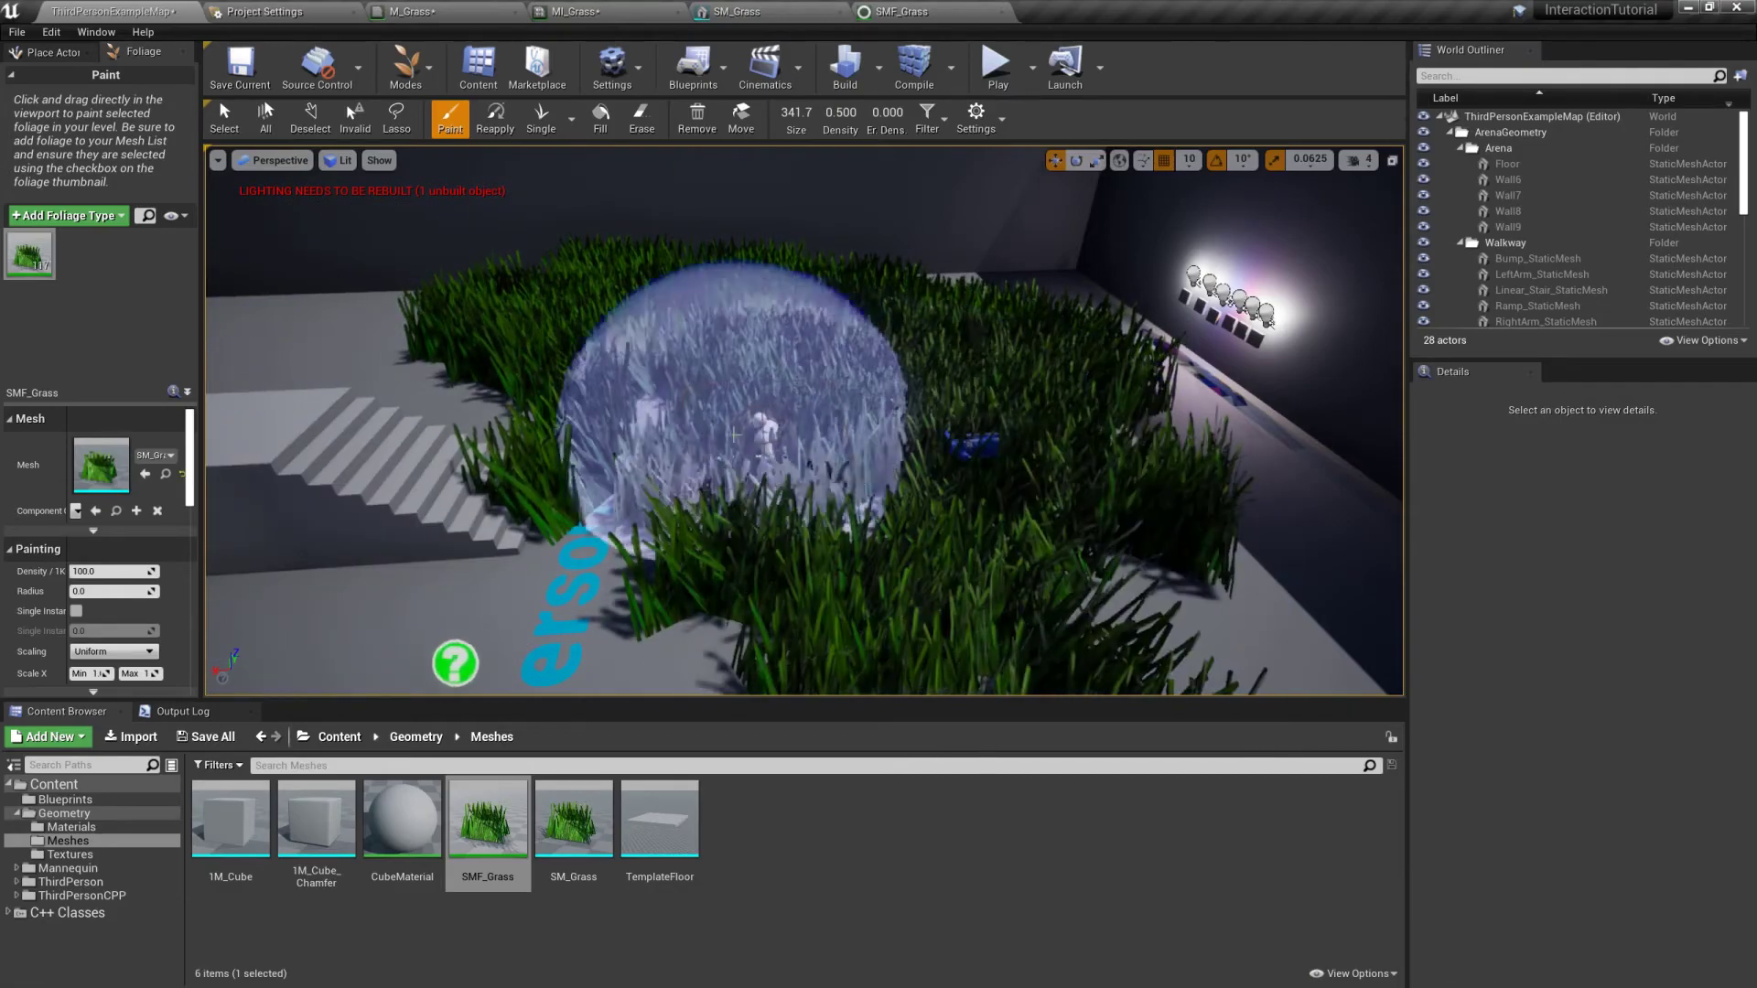
{"action": "right_click_drag", "start_coordinate": [767, 420], "coordinate": [824, 457]}
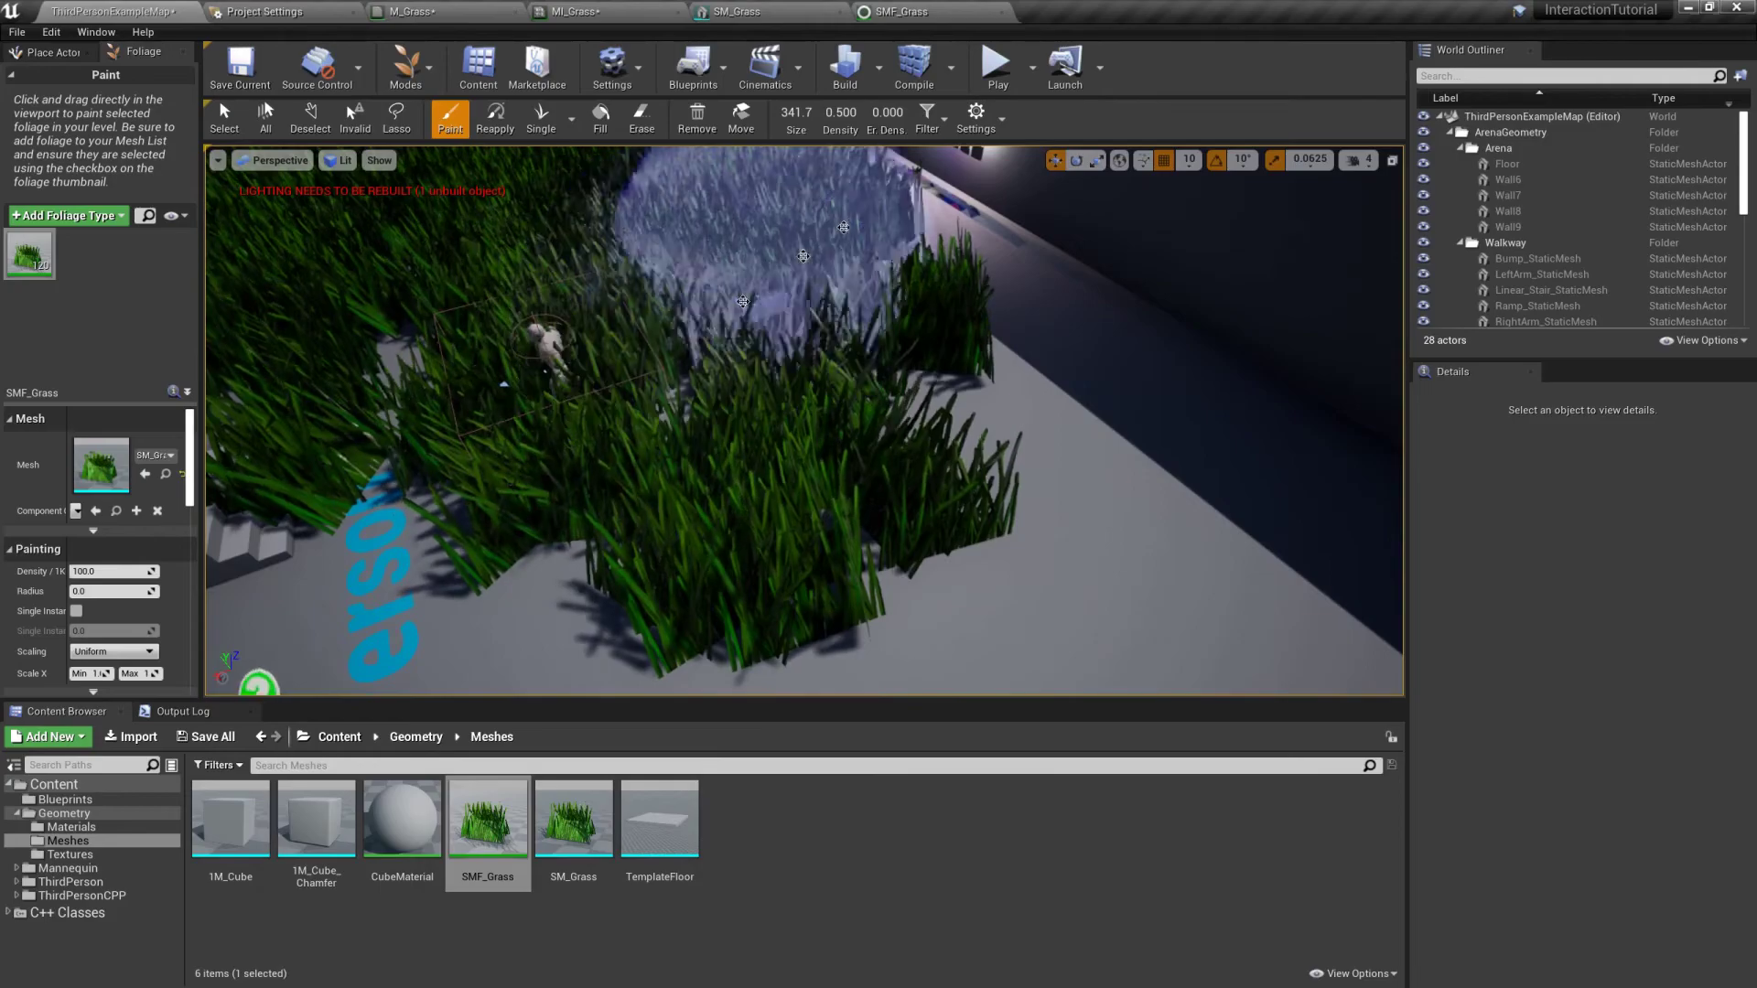
Step: Play-test the level, running and jumping the character through the painted grass, and end the play session
{"action": "left_click", "coordinate": [998, 66]}
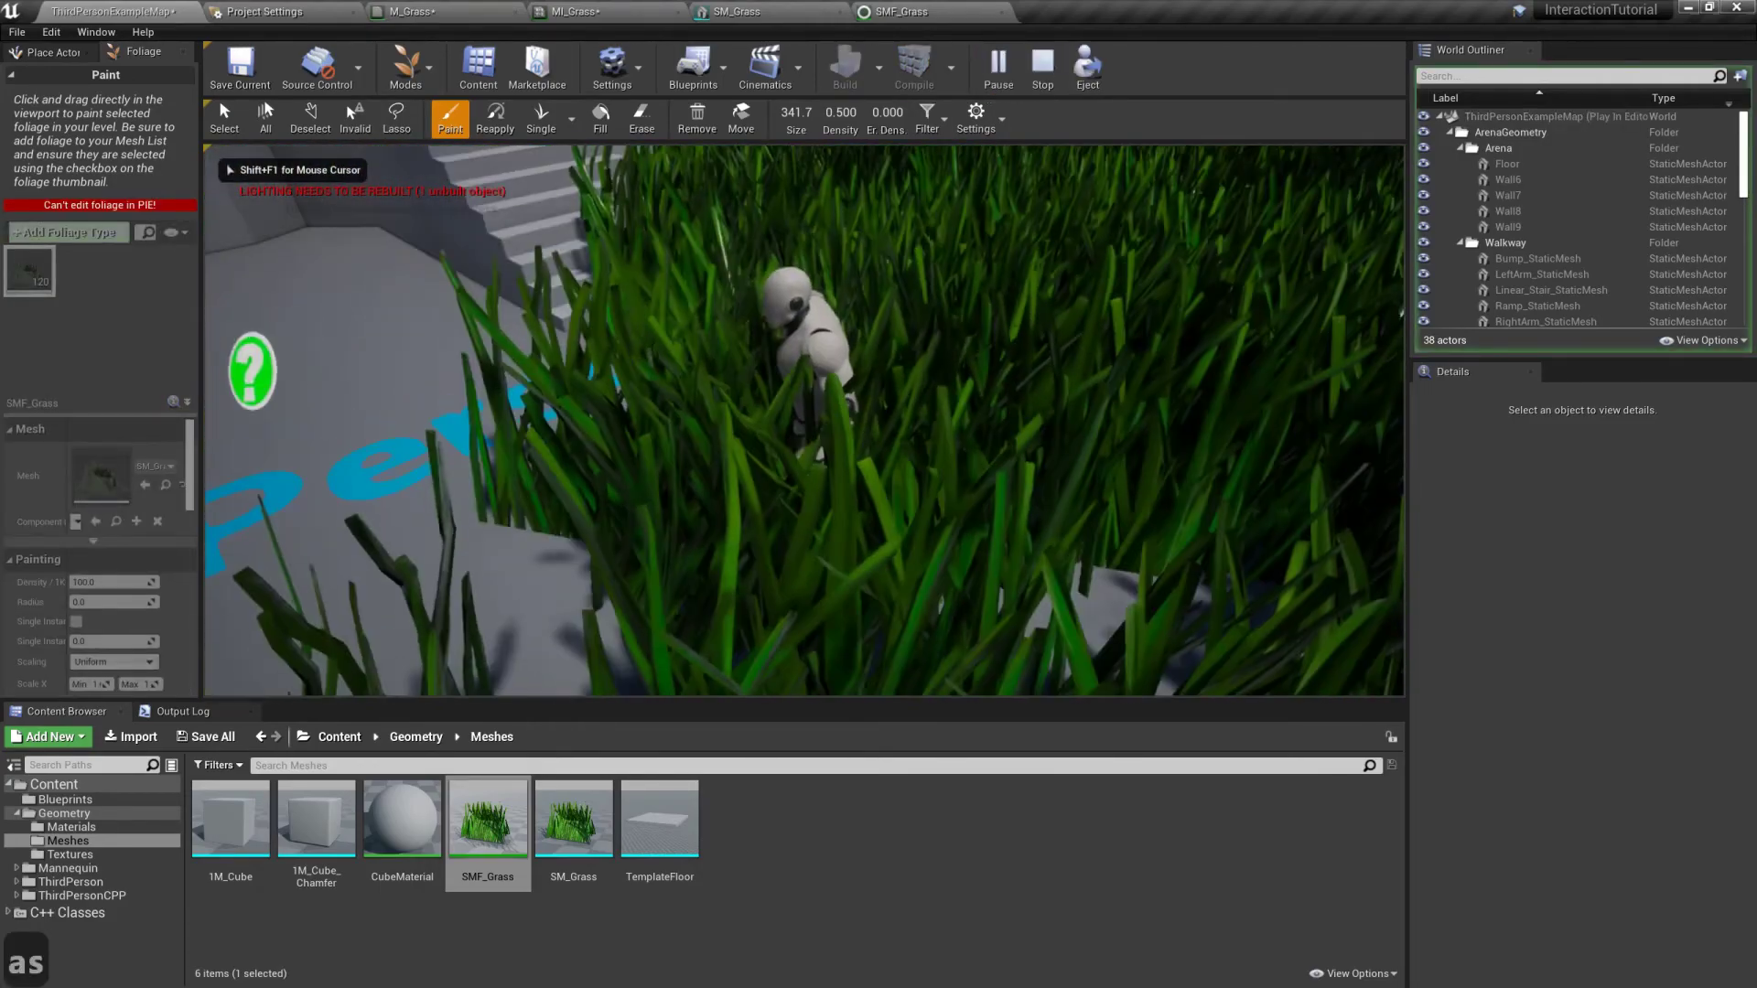
{"action": "key", "text": "s"}
{"action": "key", "text": "d"}
{"action": "key", "text": "d"}
{"action": "key", "text": "d"}
{"action": "key", "text": "d"}
{"action": "key", "text": "w"}
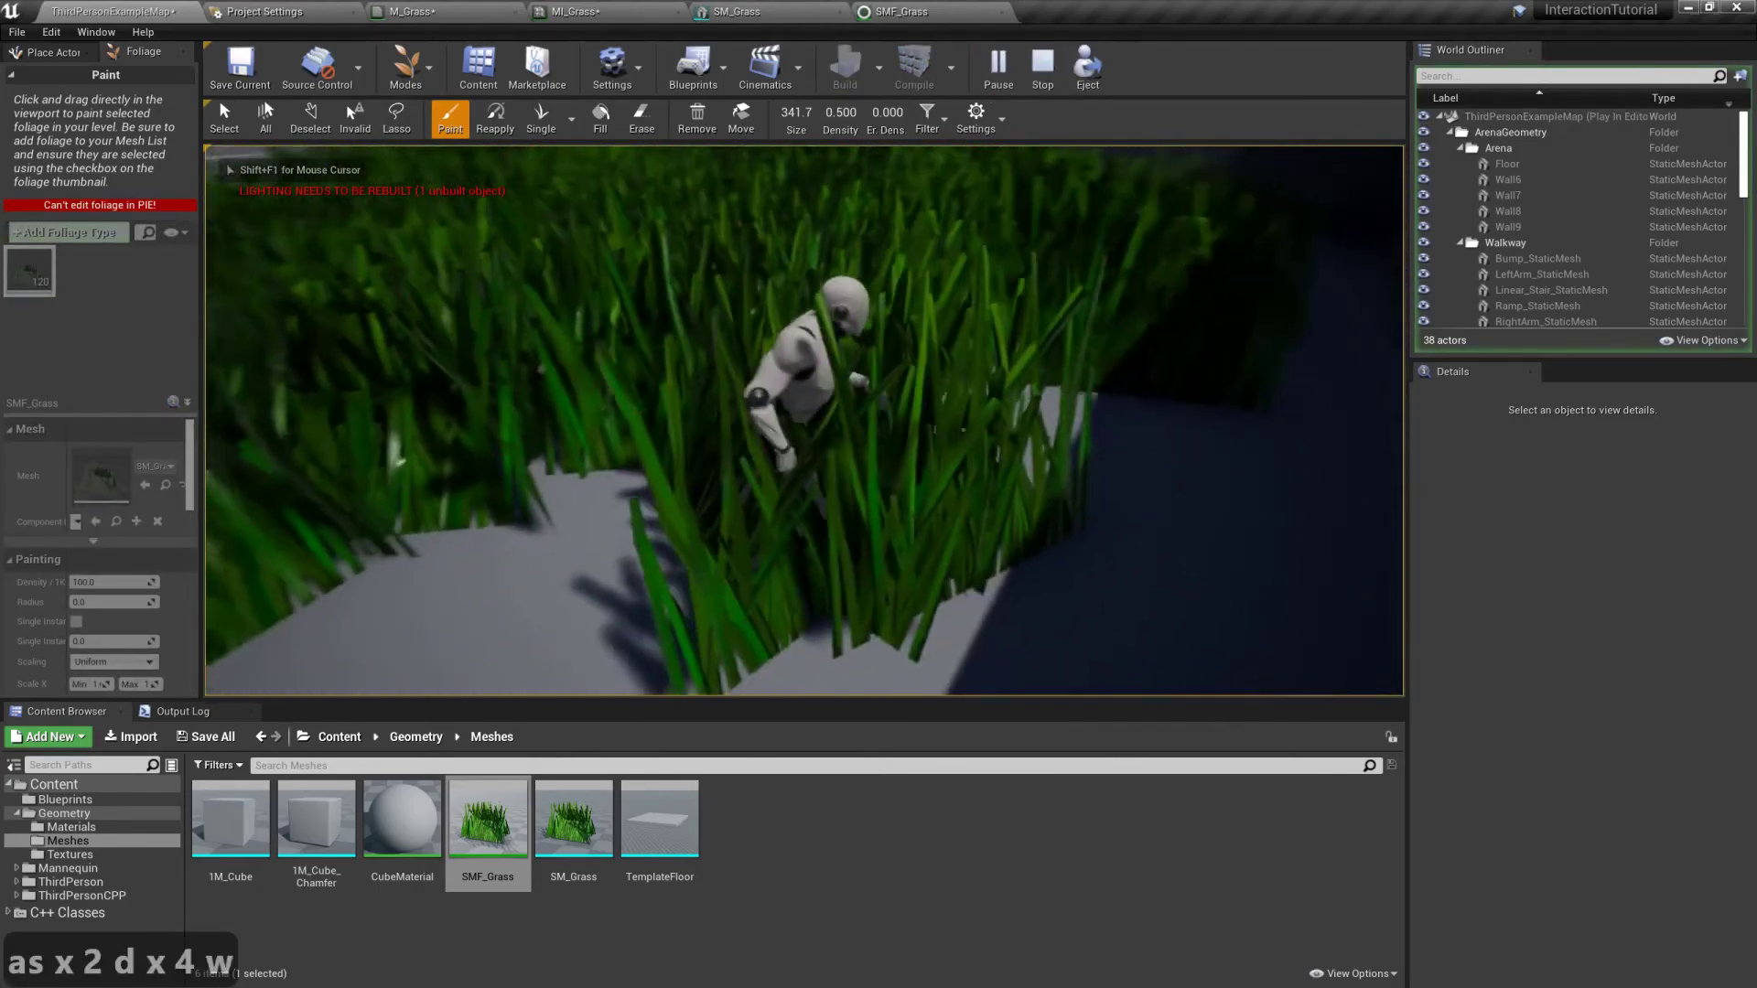
{"action": "key", "text": "d"}
{"action": "key", "text": "w"}
{"action": "key", "text": "w"}
{"action": "key", "text": "w"}
{"action": "key", "text": "w"}
{"action": "key", "text": "w"}
{"action": "key", "text": "w"}
{"action": "key", "text": "w"}
{"action": "key", "text": "w"}
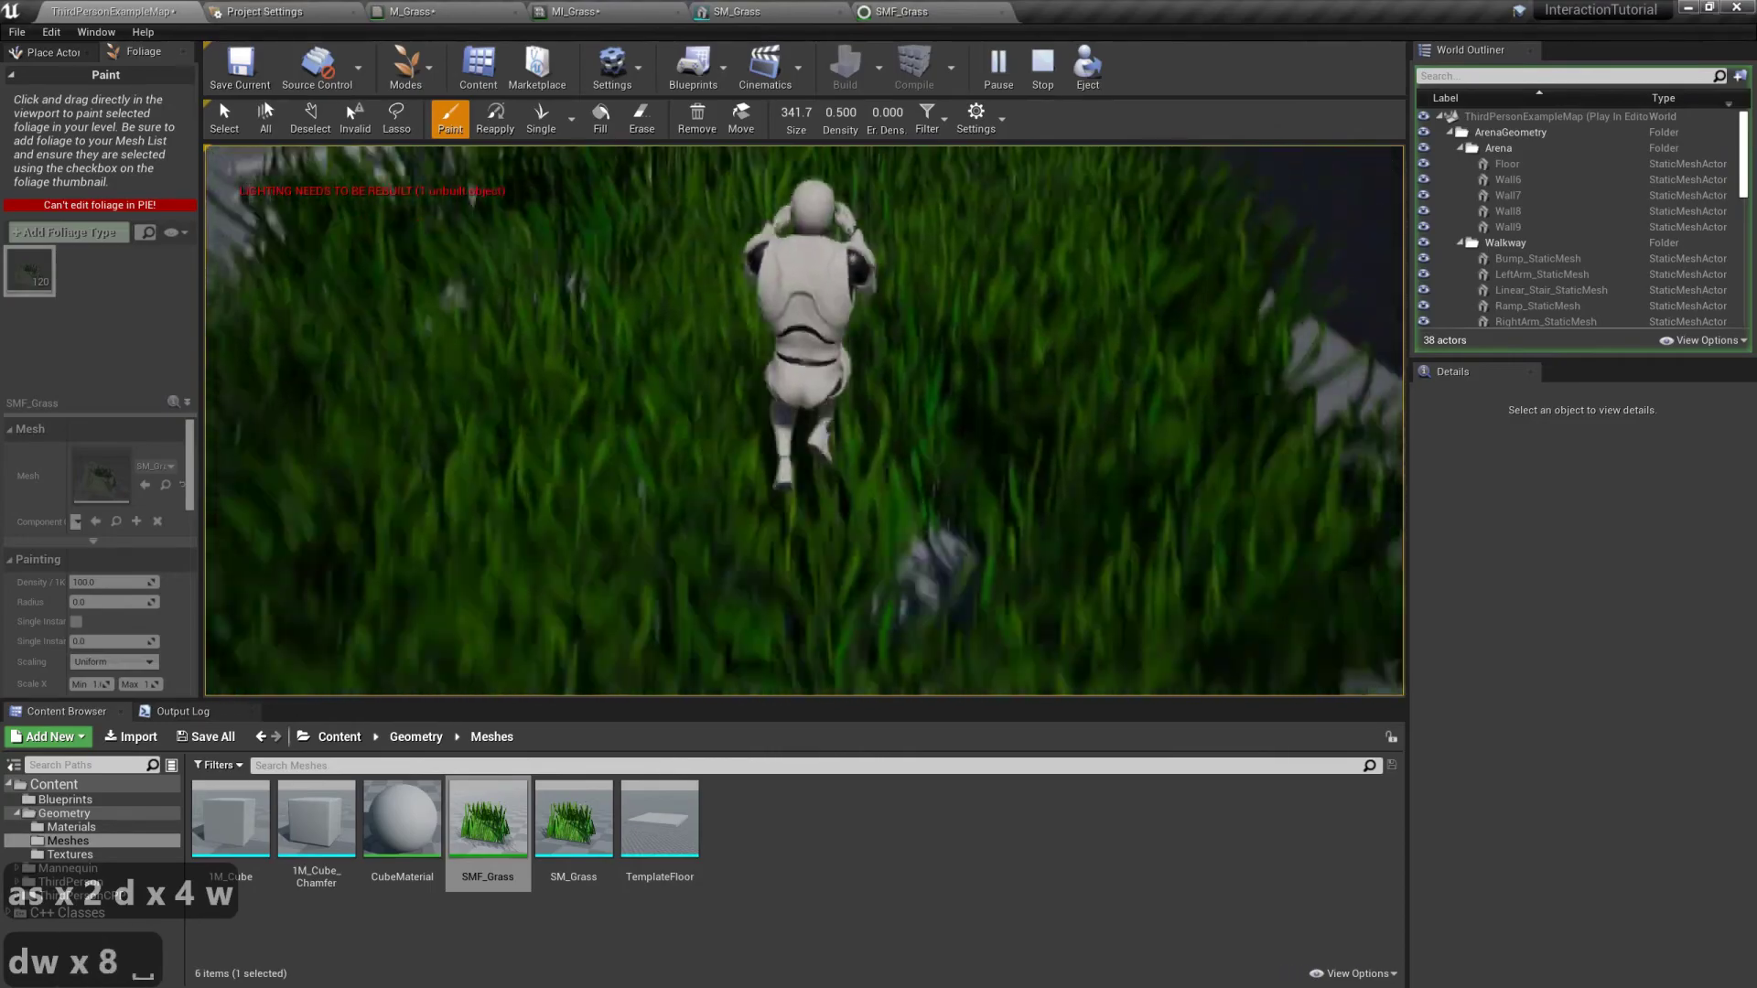
{"action": "key", "text": "a"}
{"action": "key", "text": "s"}
{"action": "key", "text": "w"}
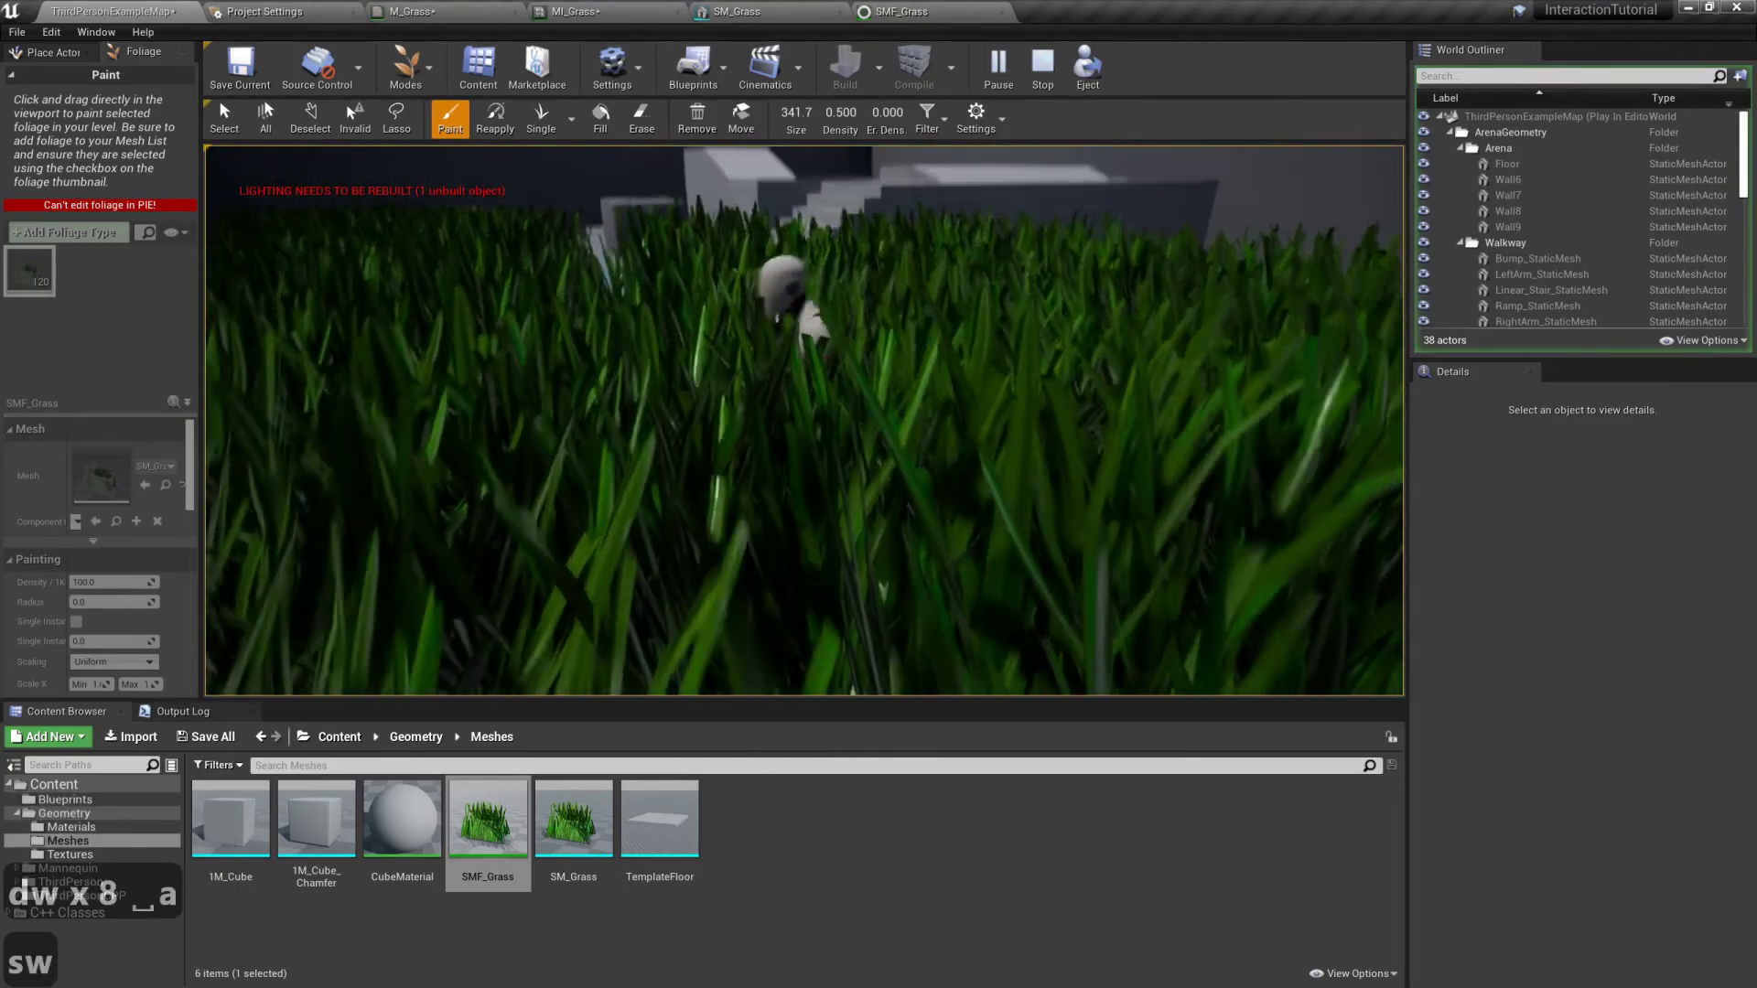
{"action": "key", "text": "Escape"}
Step: Set SM_Grass's Import Uniform Scale to 0.5 and reimport the base mesh
{"action": "scroll", "coordinate": [755, 360], "scroll_direction": "down", "scroll_amount": 5}
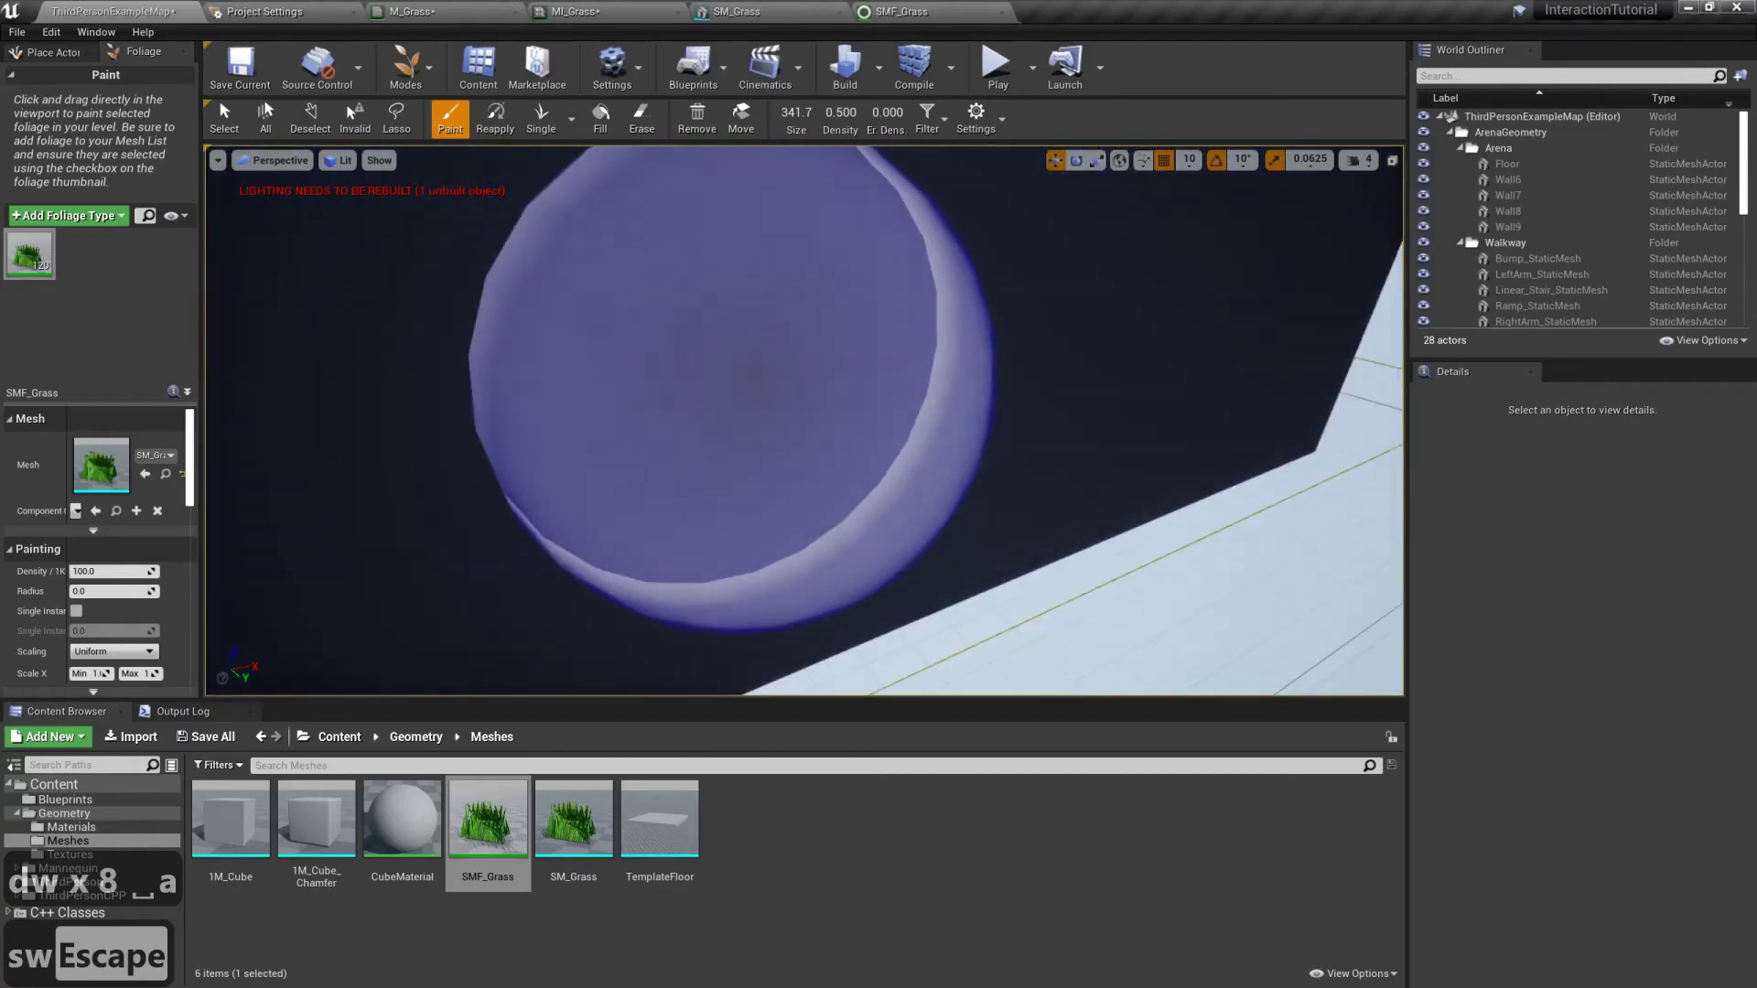
{"action": "key", "text": "a"}
{"action": "mouse_move", "coordinate": [740, 371]}
{"action": "right_mouse_down"}
{"action": "mouse_move", "coordinate": [851, 444]}
{"action": "mouse_move", "coordinate": [1029, 486]}
{"action": "right_mouse_up"}
{"action": "key", "text": "e"}
{"action": "key", "text": "w"}
{"action": "key", "text": "e"}
{"action": "key", "text": "a"}
{"action": "key", "text": "a"}
{"action": "key", "text": "a"}
{"action": "key", "text": "s"}
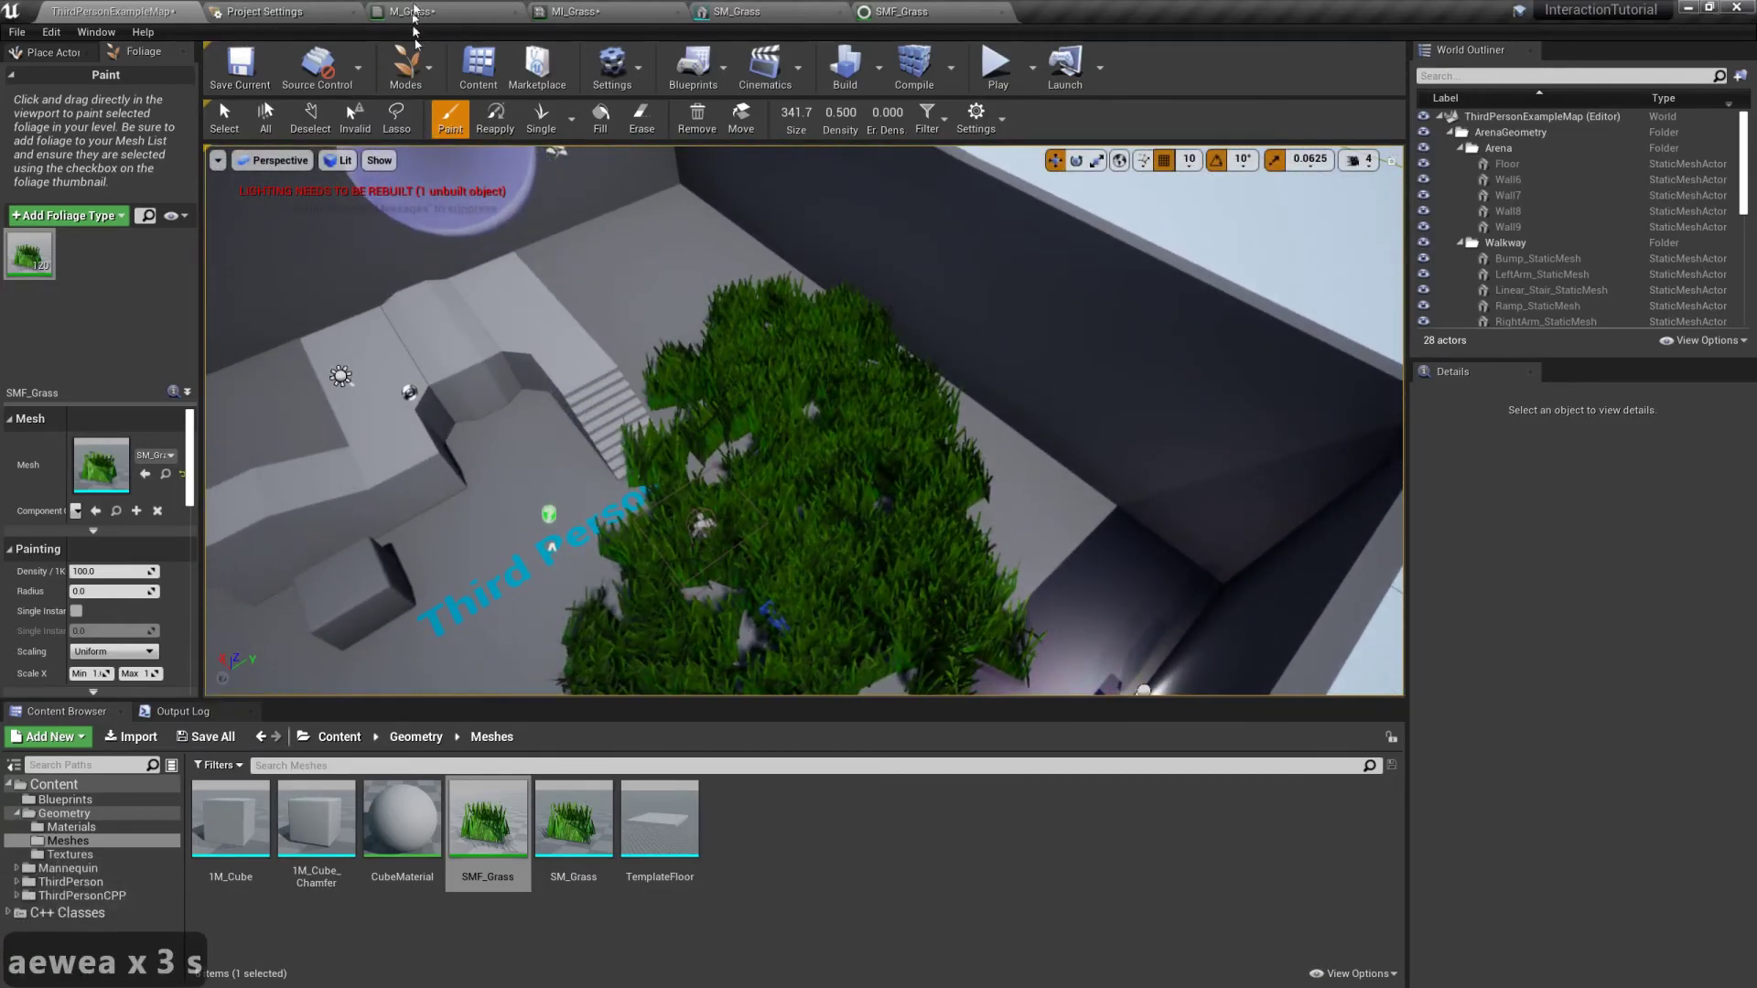
{"action": "left_click", "coordinate": [737, 11]}
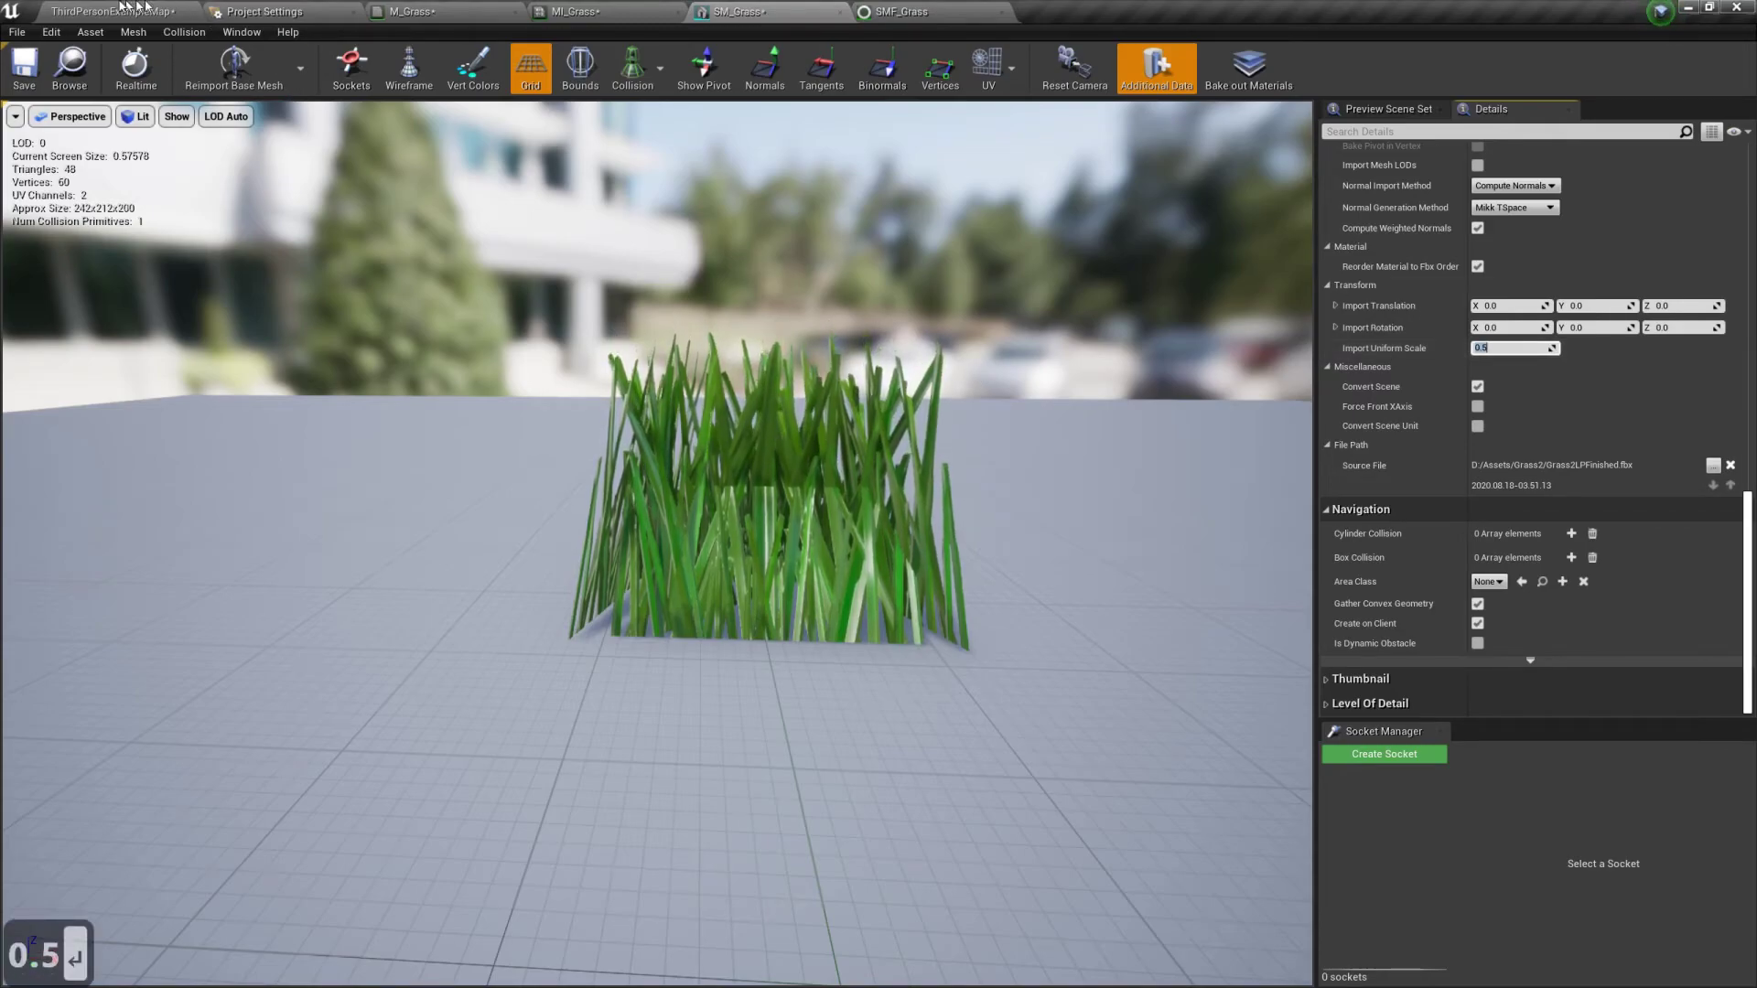
{"action": "left_click", "coordinate": [209, 77]}
Step: Examine the size and coverage of the rescaled grass around the character in the third-person level
{"action": "left_click", "coordinate": [110, 11]}
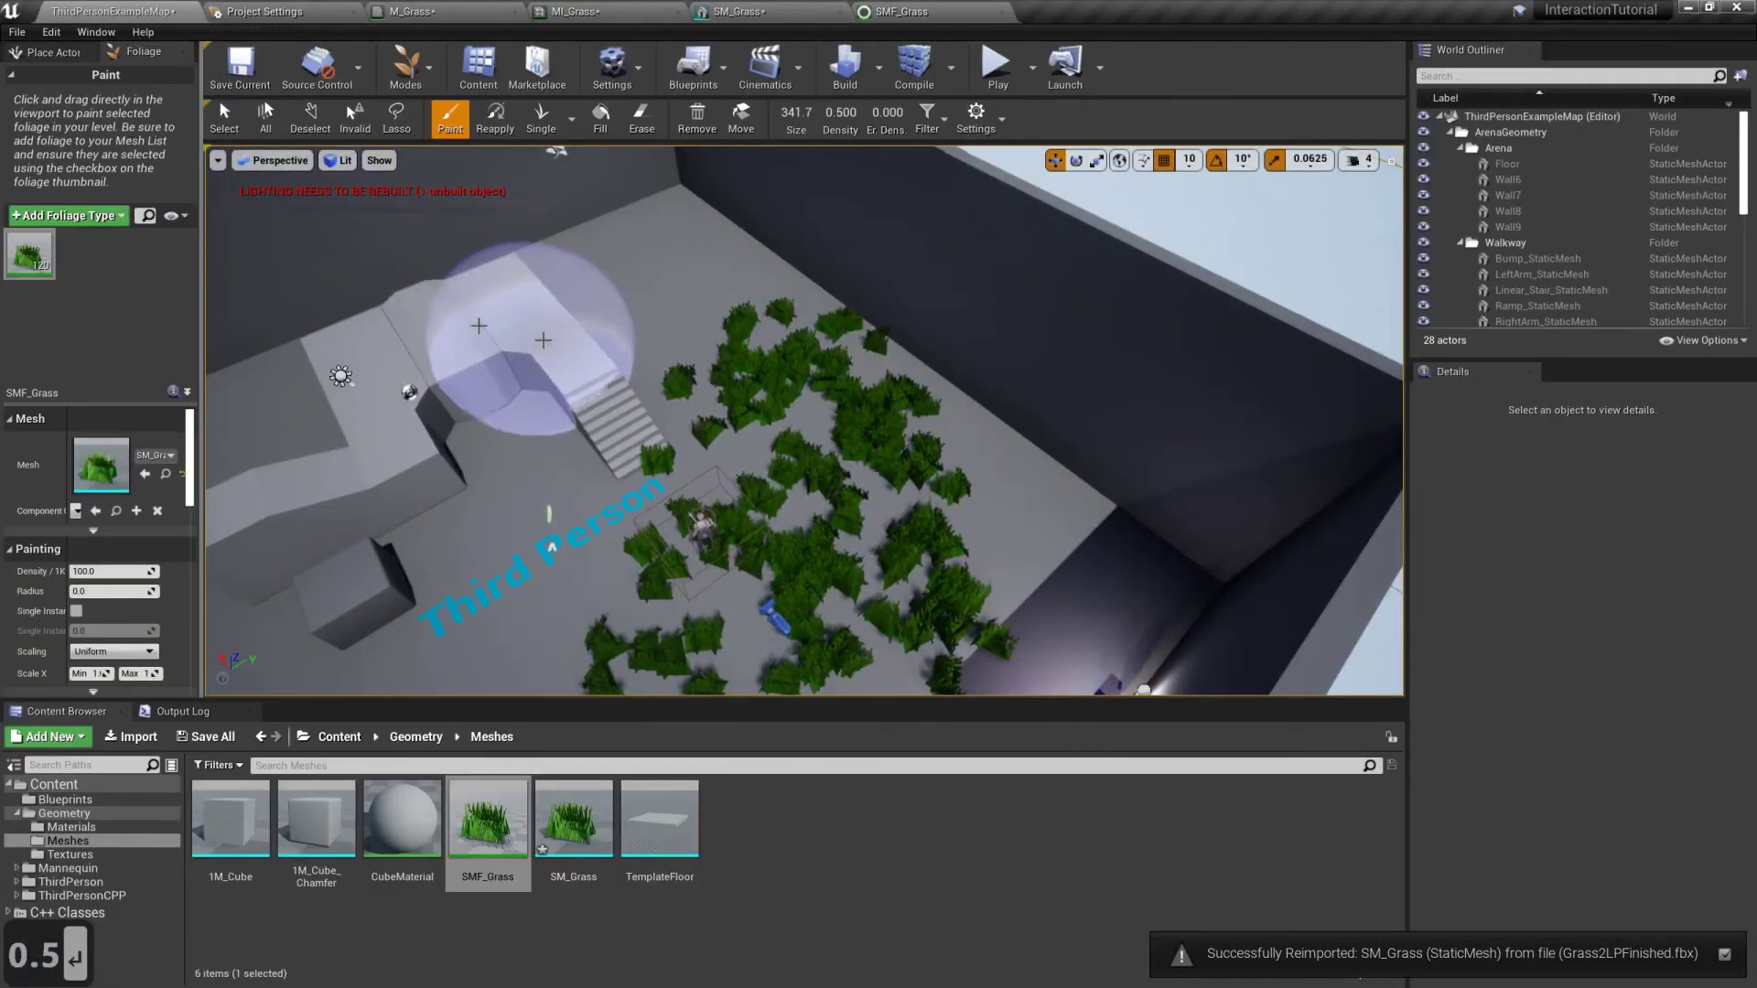
{"action": "scroll", "coordinate": [808, 507], "scroll_direction": "up", "scroll_amount": 4}
{"action": "mouse_move", "coordinate": [812, 508]}
{"action": "right_mouse_down"}
{"action": "mouse_move", "coordinate": [933, 449]}
{"action": "mouse_move", "coordinate": [929, 540]}
{"action": "mouse_move", "coordinate": [915, 513]}
{"action": "right_mouse_up"}
{"action": "key", "text": "a"}
{"action": "key", "text": "s"}
{"action": "key", "text": "q"}
{"action": "key", "text": "q"}
{"action": "key", "text": "w"}
{"action": "key", "text": "e"}
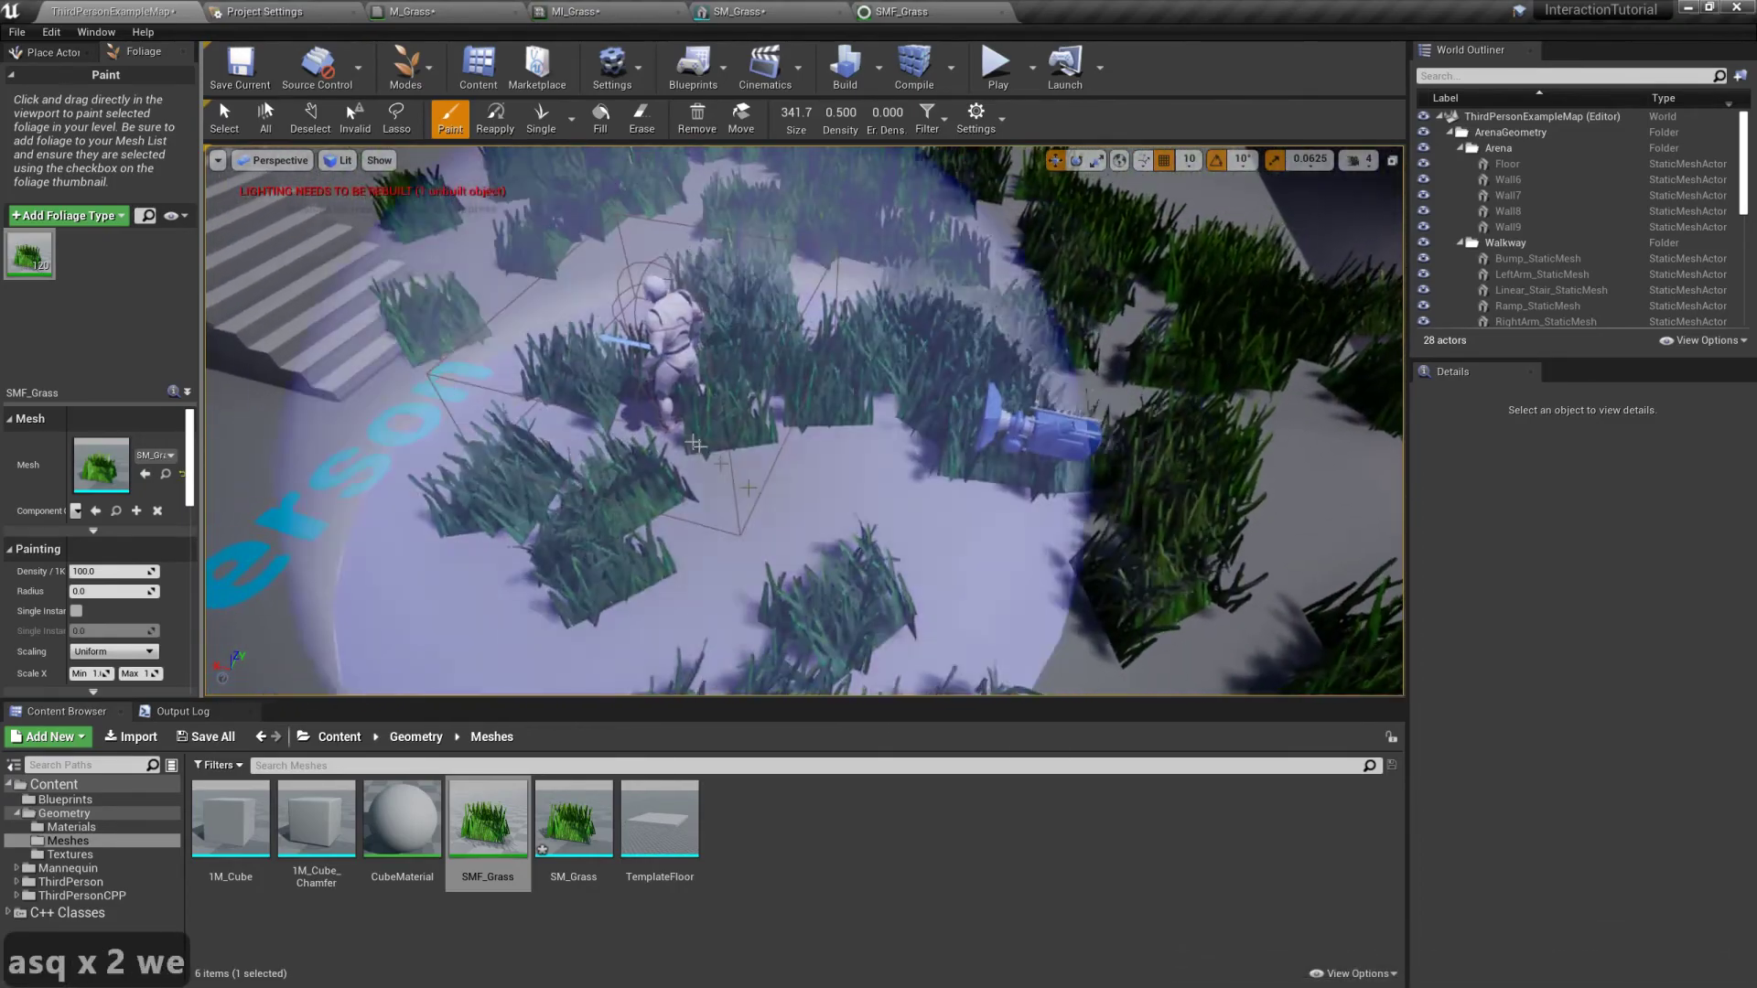
{"action": "mouse_move", "coordinate": [714, 394]}
{"action": "left_mouse_down"}
{"action": "mouse_move", "coordinate": [565, 285]}
{"action": "mouse_move", "coordinate": [647, 391]}
{"action": "left_mouse_up"}
{"action": "scroll", "coordinate": [719, 359], "scroll_direction": "down", "scroll_amount": 10}
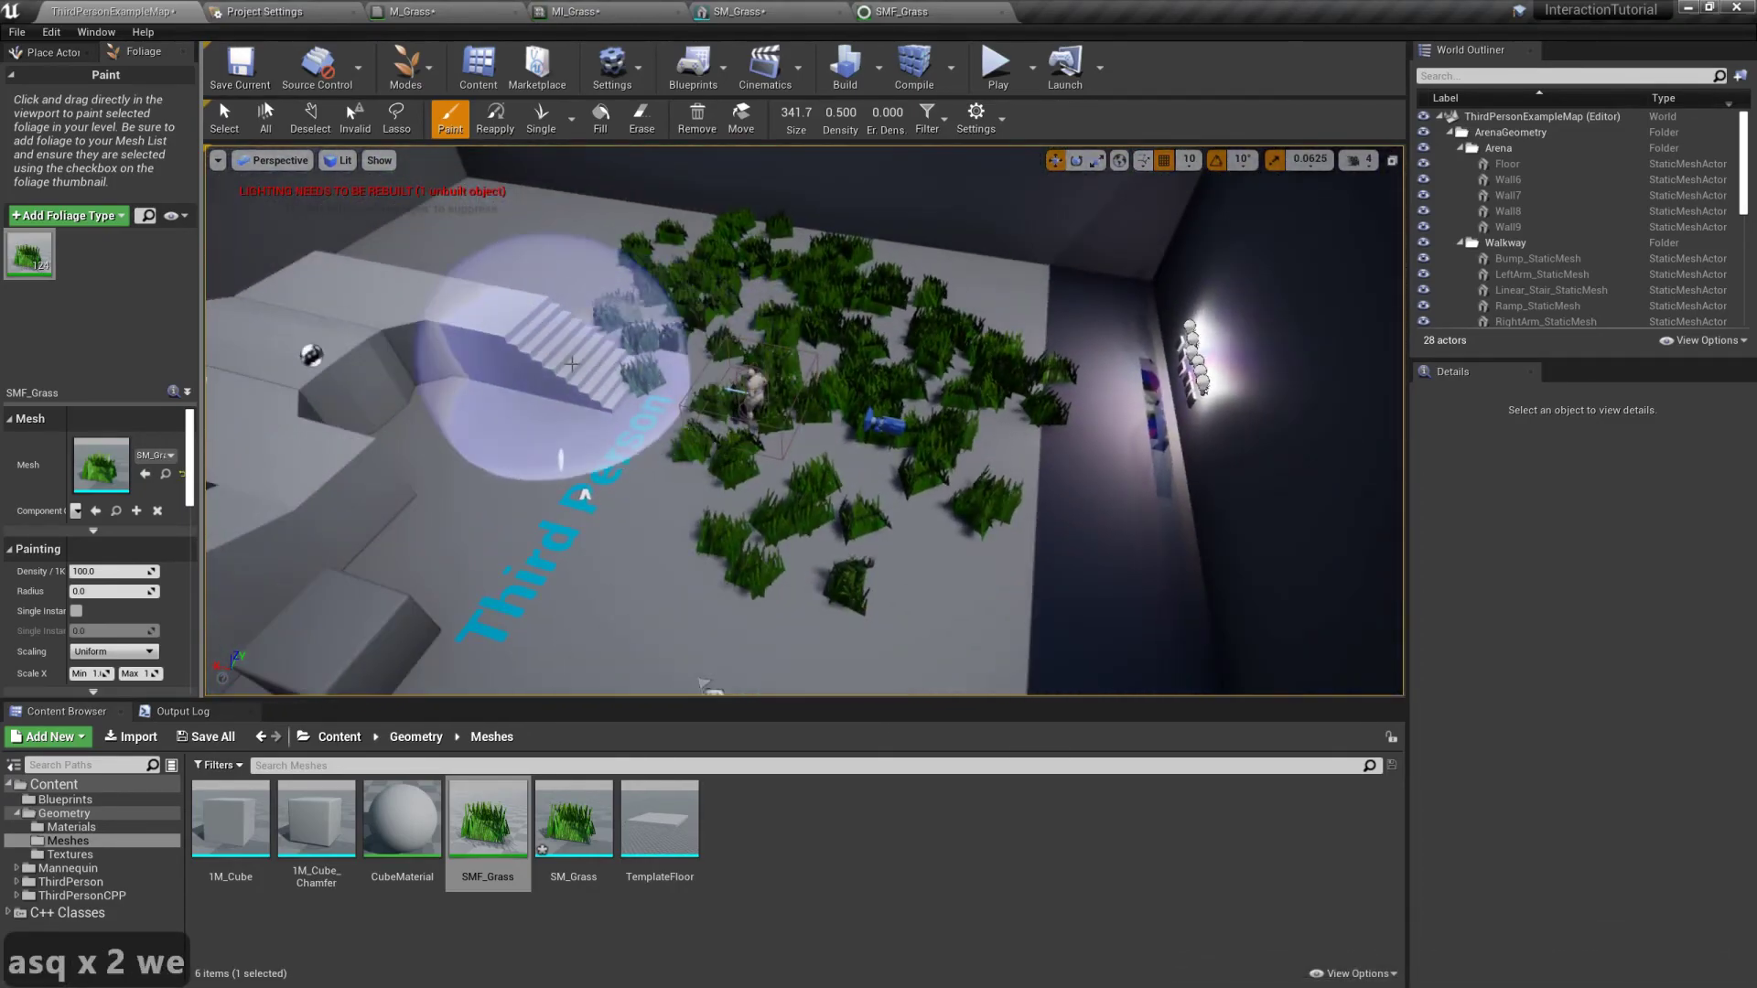
Step: Erase the painted SMF_Grass from the arena floor and repaint it behind the character with a density of 300
{"action": "left_click", "coordinate": [642, 119]}
{"action": "mouse_move", "coordinate": [657, 240]}
{"action": "left_mouse_down"}
{"action": "mouse_move", "coordinate": [966, 300]}
{"action": "mouse_move", "coordinate": [777, 397]}
{"action": "left_mouse_up"}
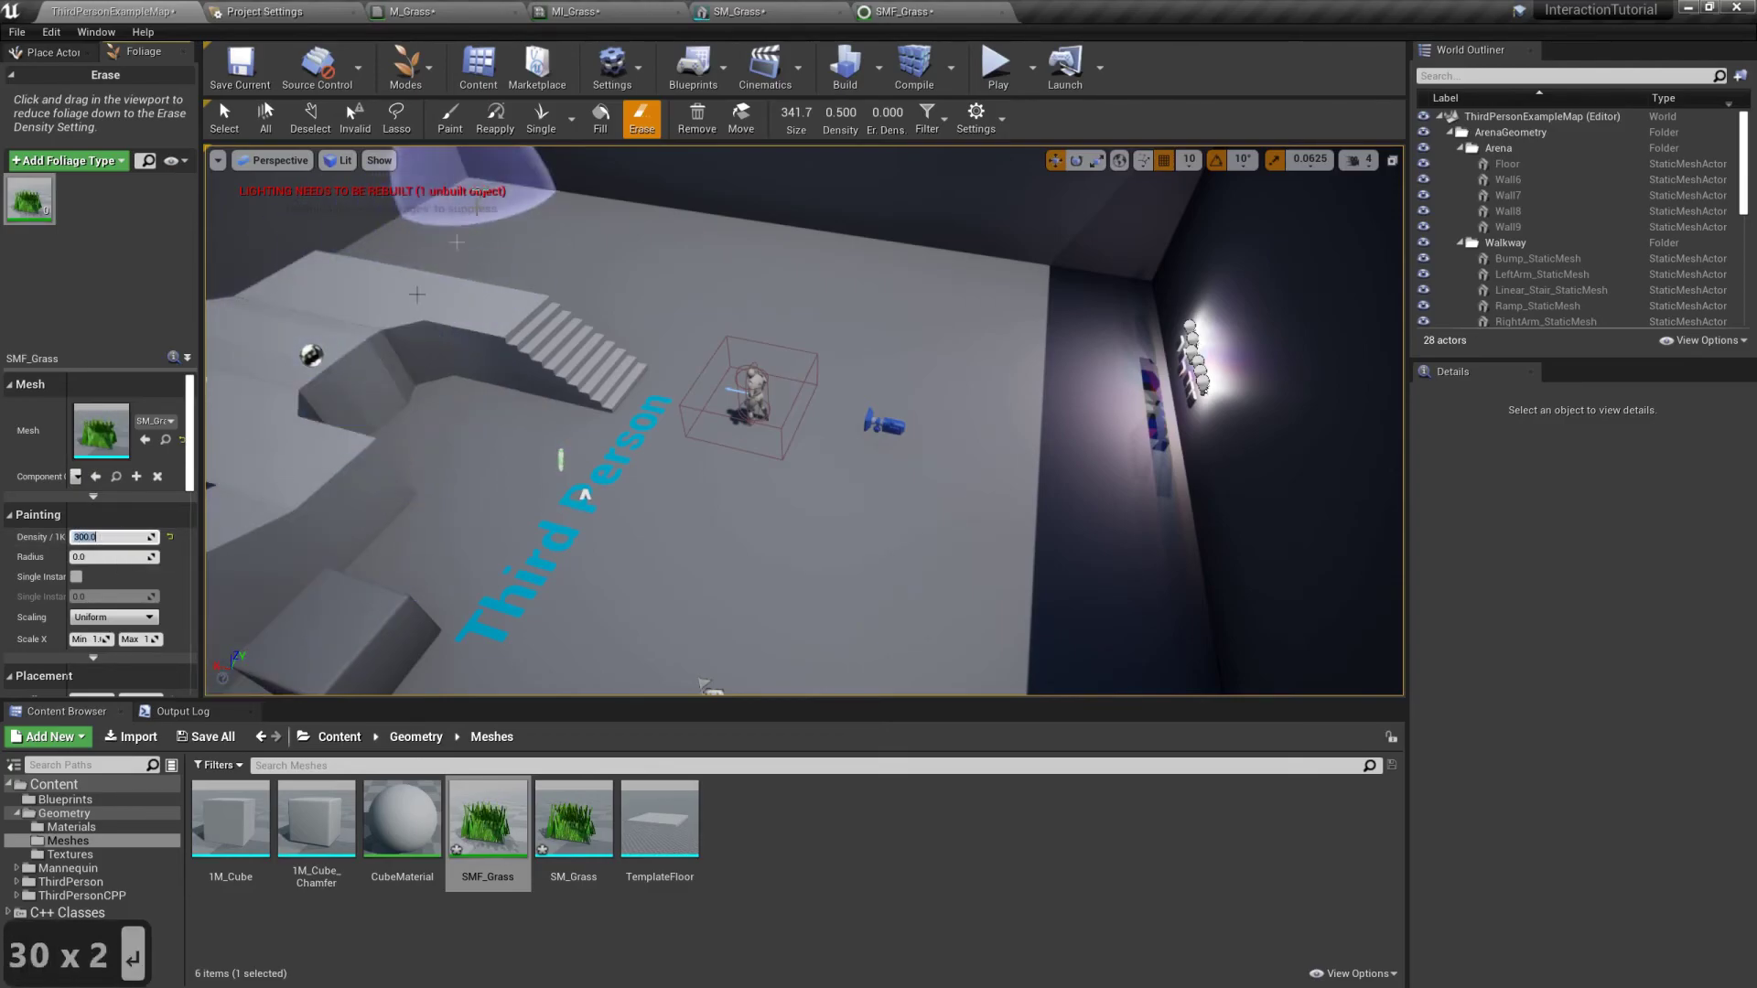
{"action": "left_click", "coordinate": [449, 119]}
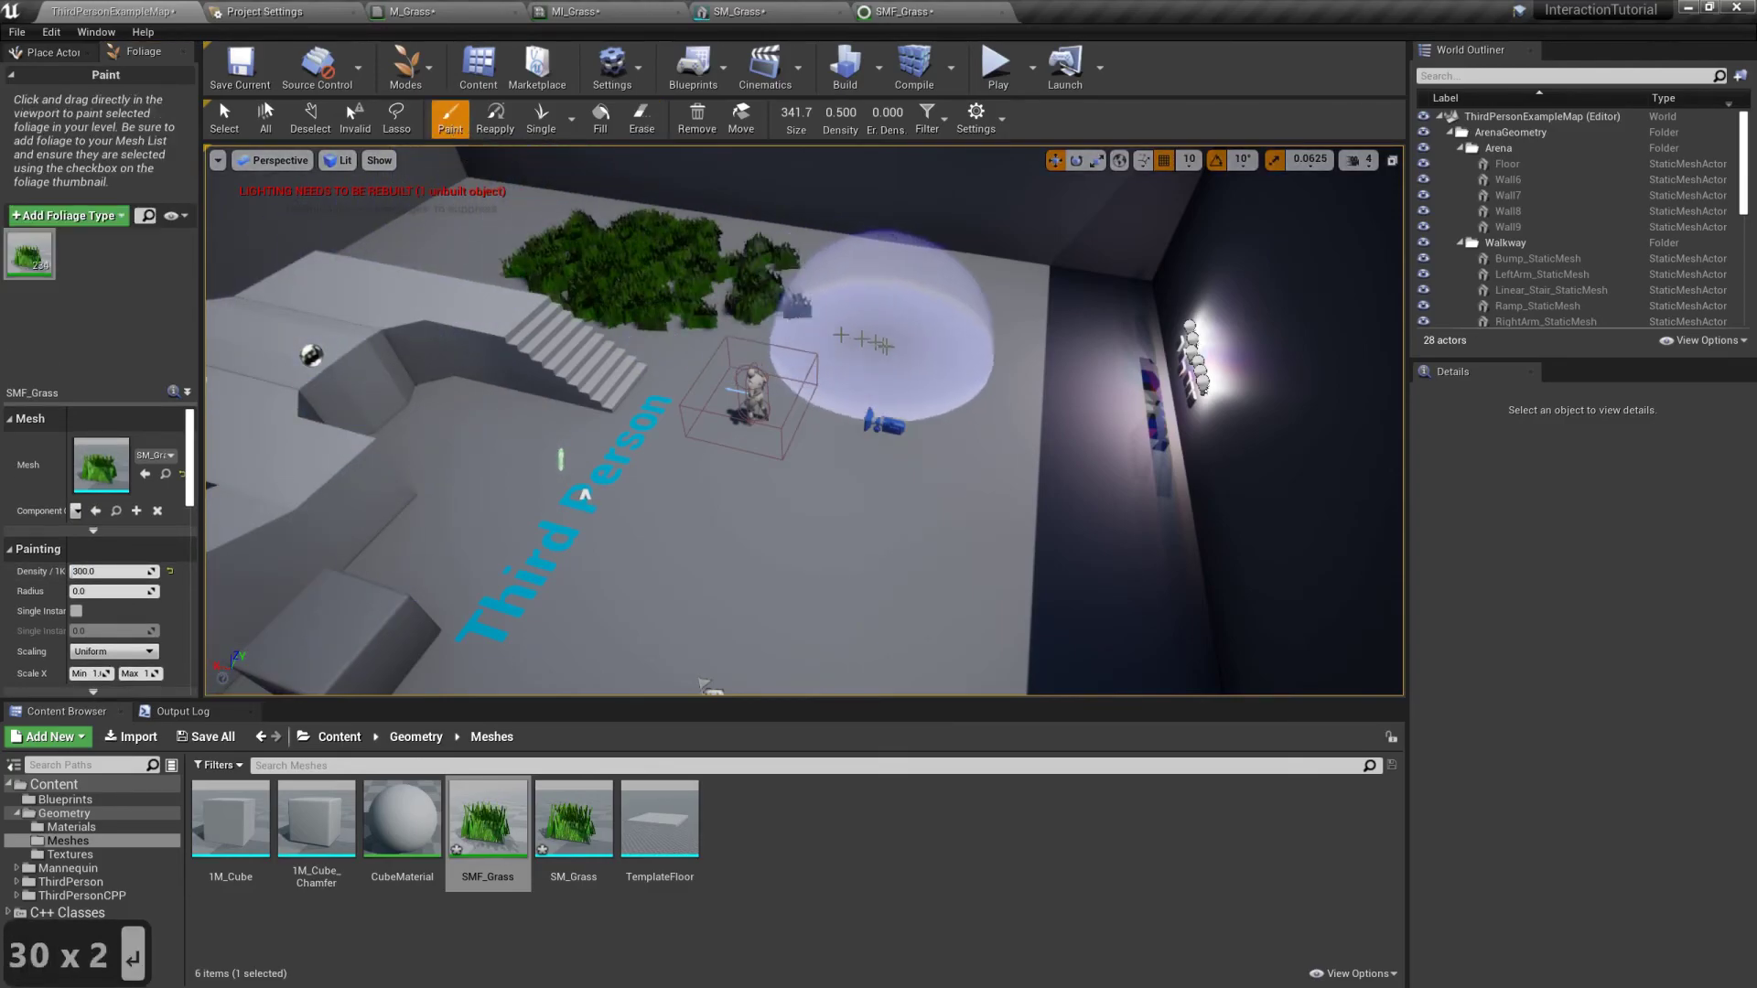